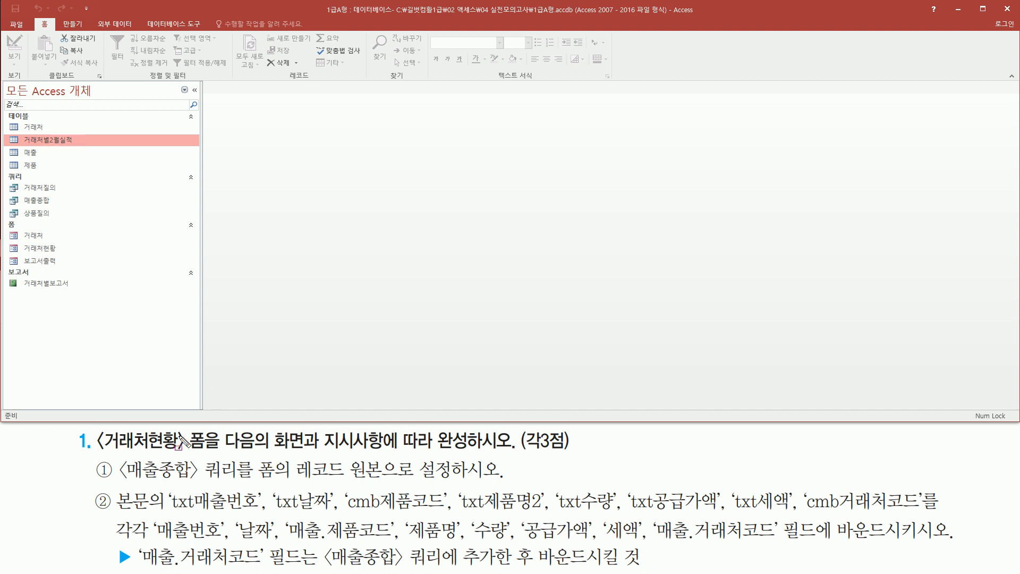
- Open the 거래처현황 form from the database objects
mouse_move(99, 453)
left_mouse_down()
mouse_move(217, 467)
mouse_move(209, 427)
left_mouse_up()
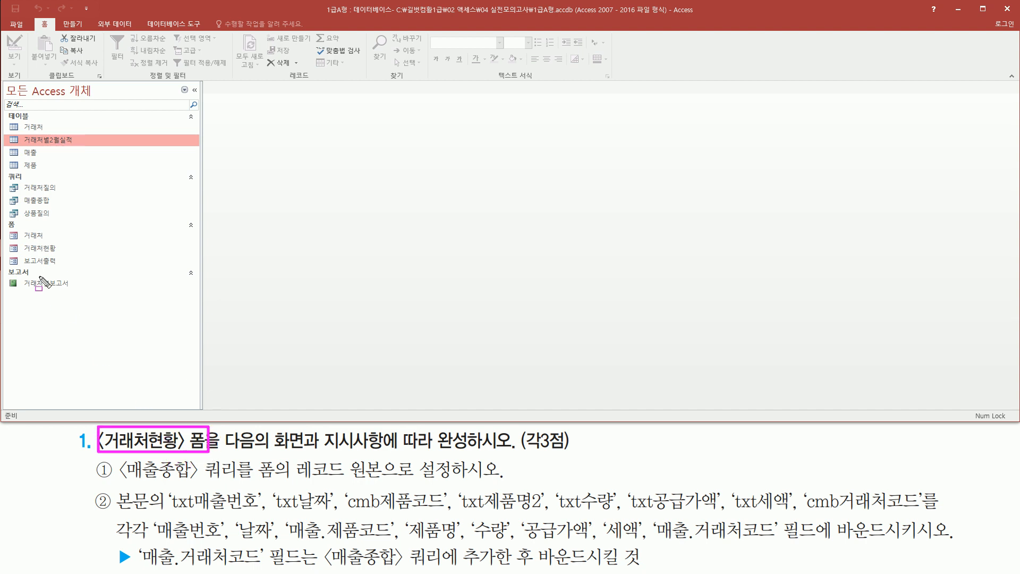
left_click_drag(9, 240, 70, 259)
left_click_drag(228, 457, 514, 454)
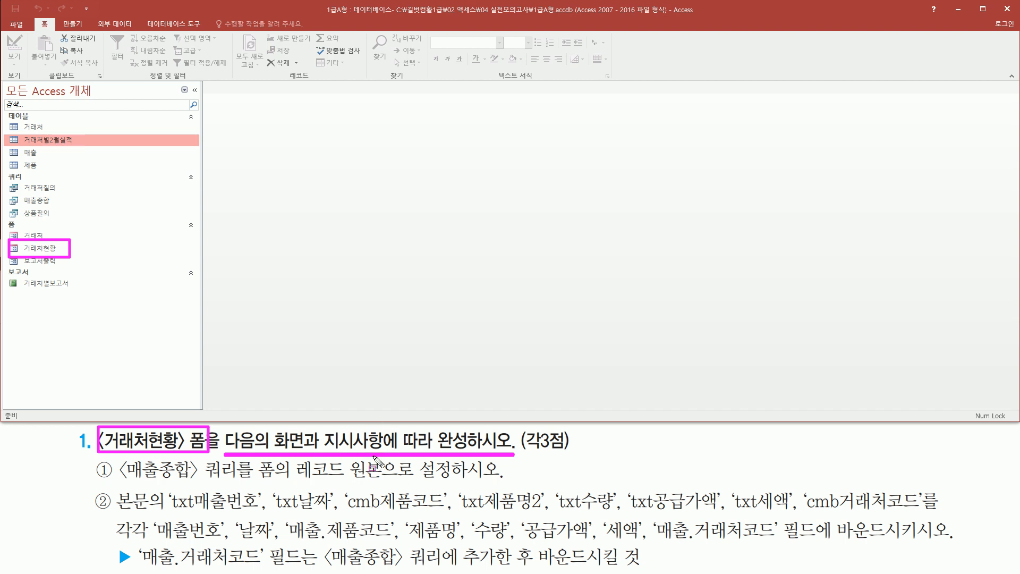
key("Escape")
left_click(127, 249)
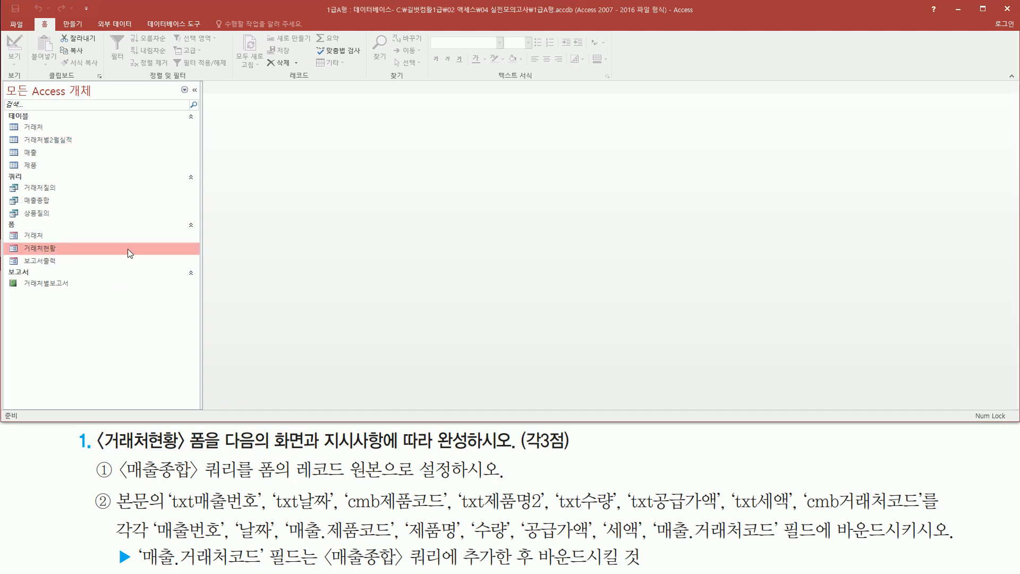
double_click(50, 250)
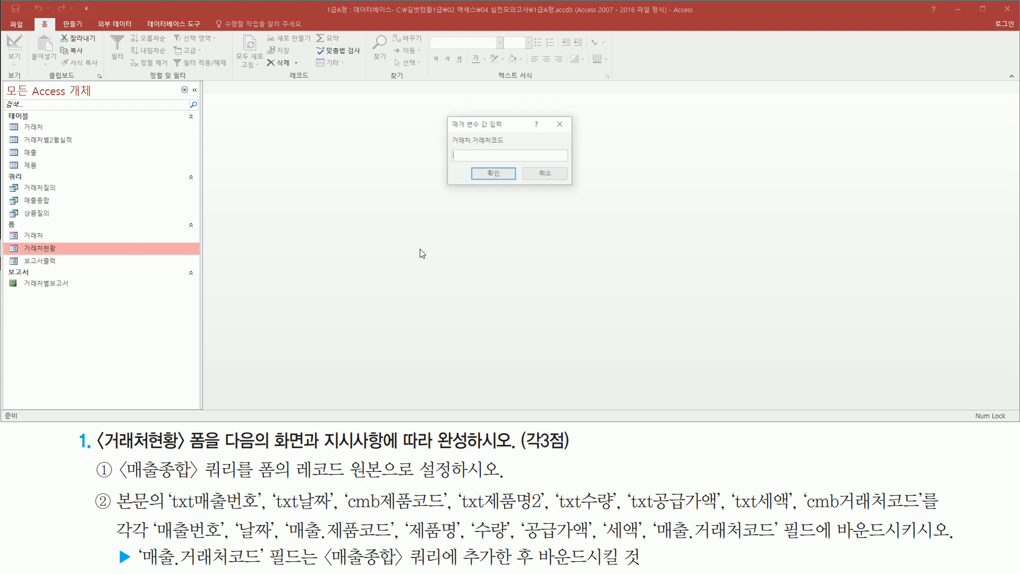
- Leave the 거래처.거래처코드 parameter blank each time and dismiss the error messages to finish opening the form
mouse_move(443, 112)
left_mouse_down()
mouse_move(476, 171)
mouse_move(575, 187)
left_mouse_up()
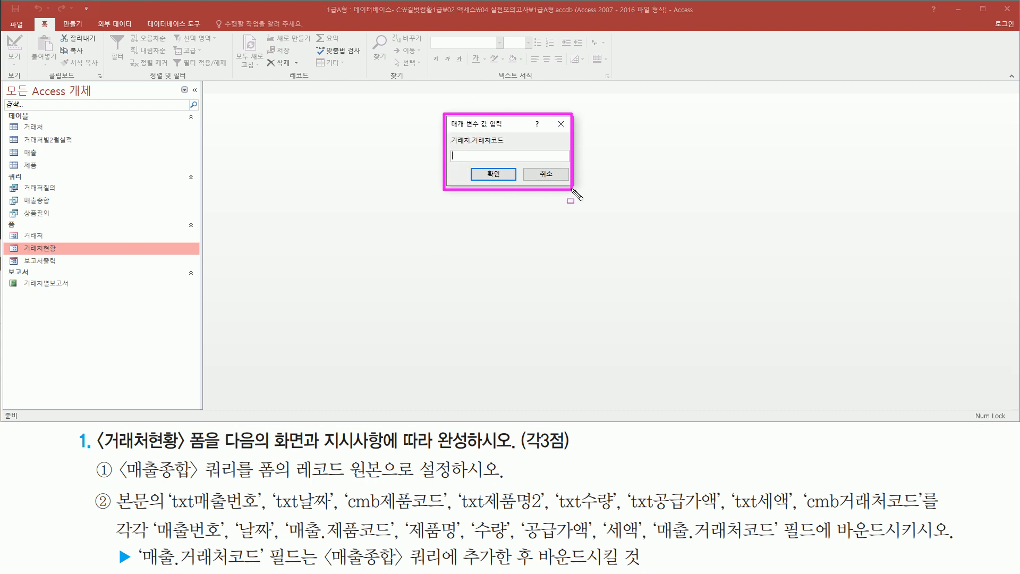
left_click_drag(451, 145, 508, 144)
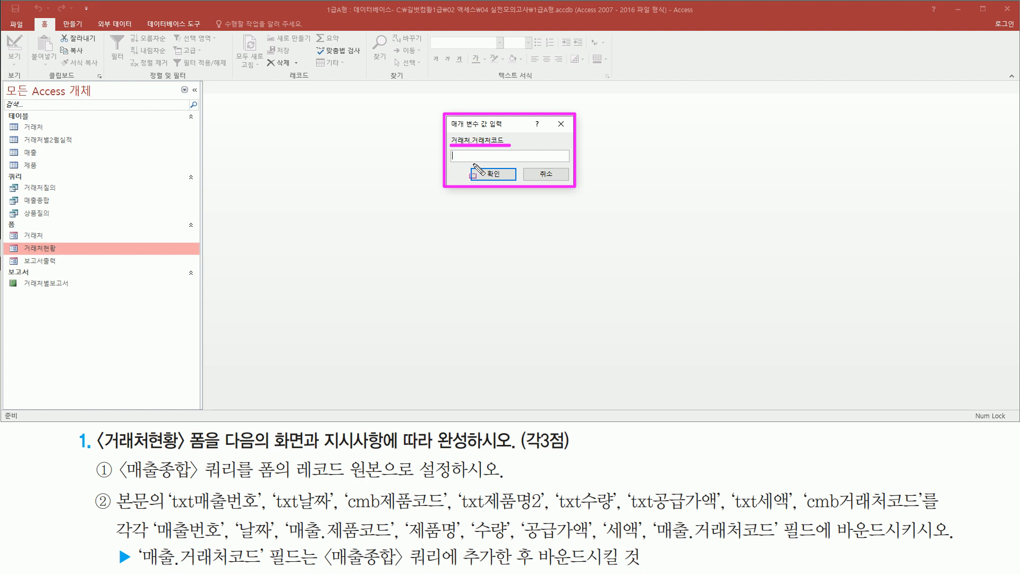
left_click_drag(474, 165, 513, 181)
key("Escape")
left_click(499, 173)
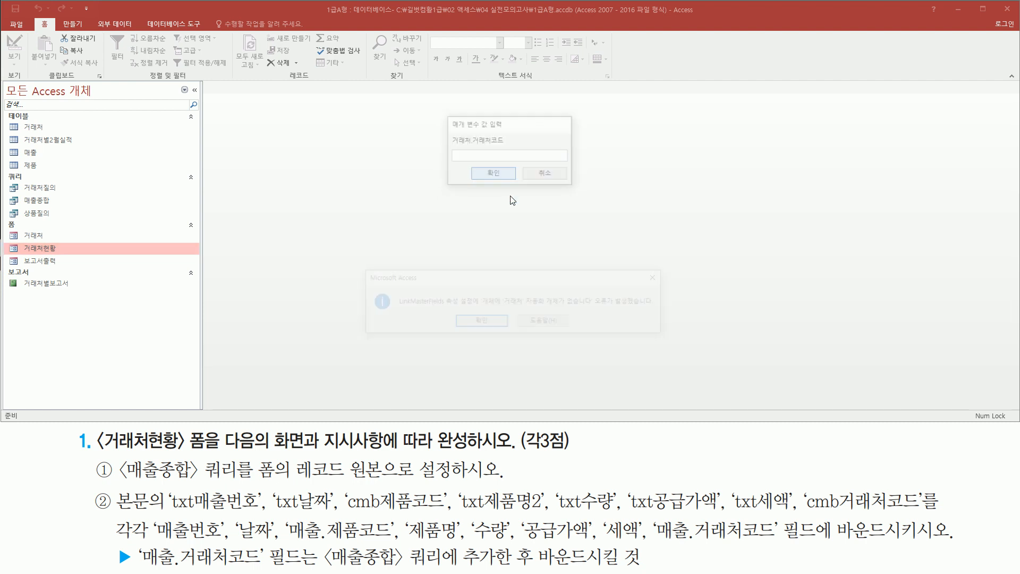
mouse_move(357, 266)
left_mouse_down()
mouse_move(651, 352)
mouse_move(675, 338)
left_mouse_up()
left_click_drag(597, 308, 661, 309)
left_click_drag(648, 269, 668, 288)
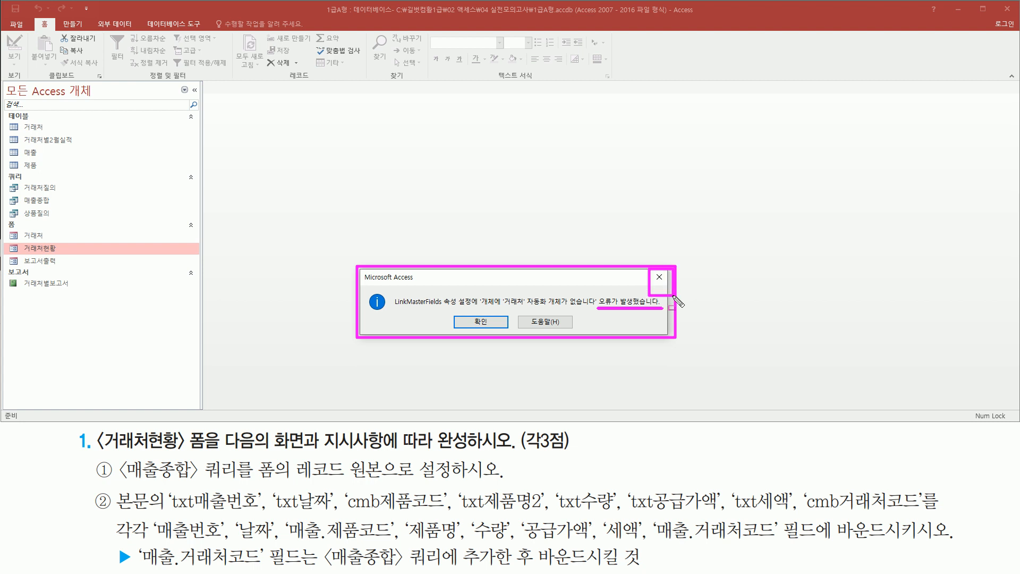
key("Escape")
left_click(659, 277)
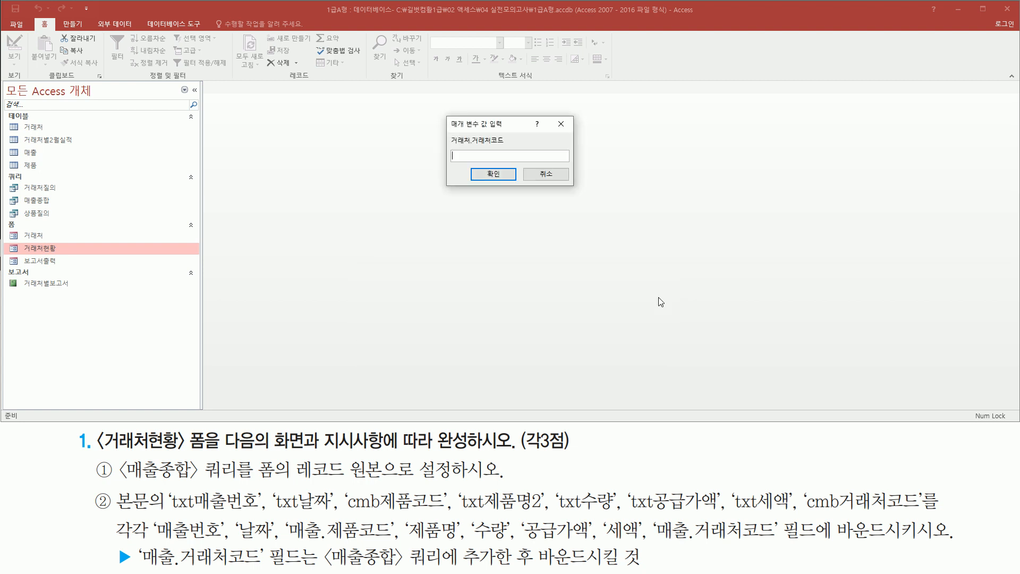
left_click_drag(446, 116, 581, 188)
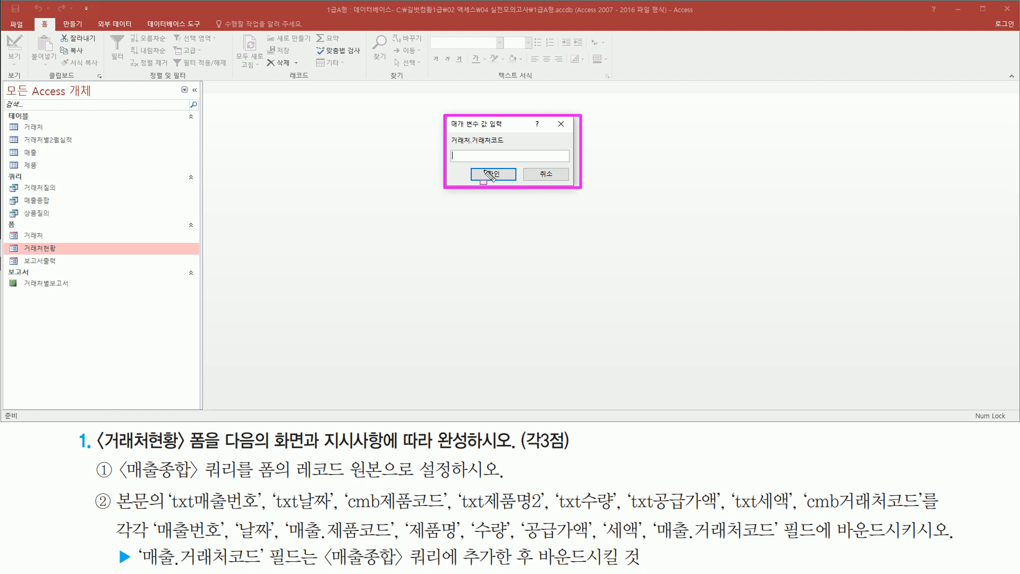
key("Escape")
left_click(503, 177)
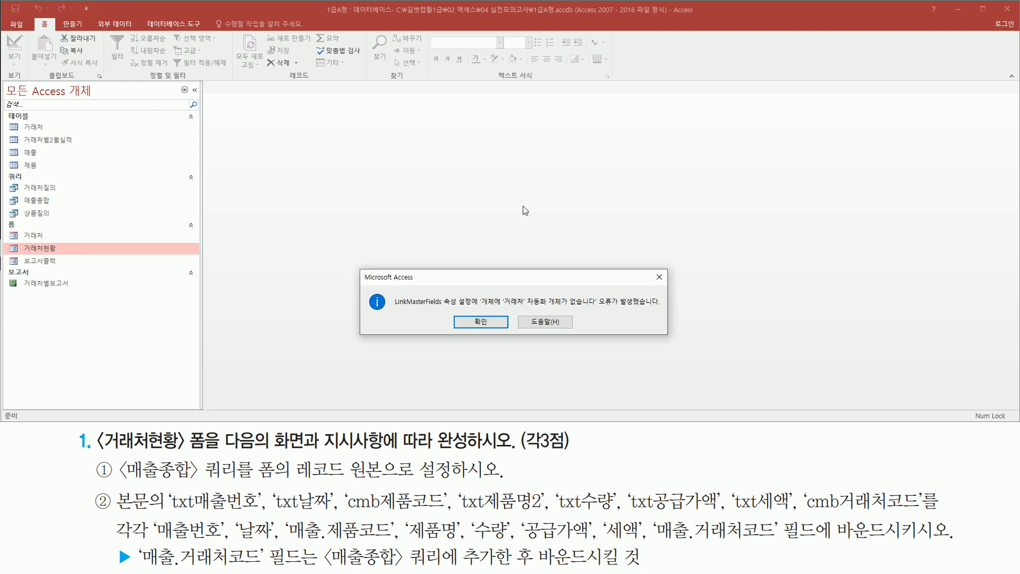
left_click_drag(647, 267, 667, 286)
key("Escape")
left_click(659, 277)
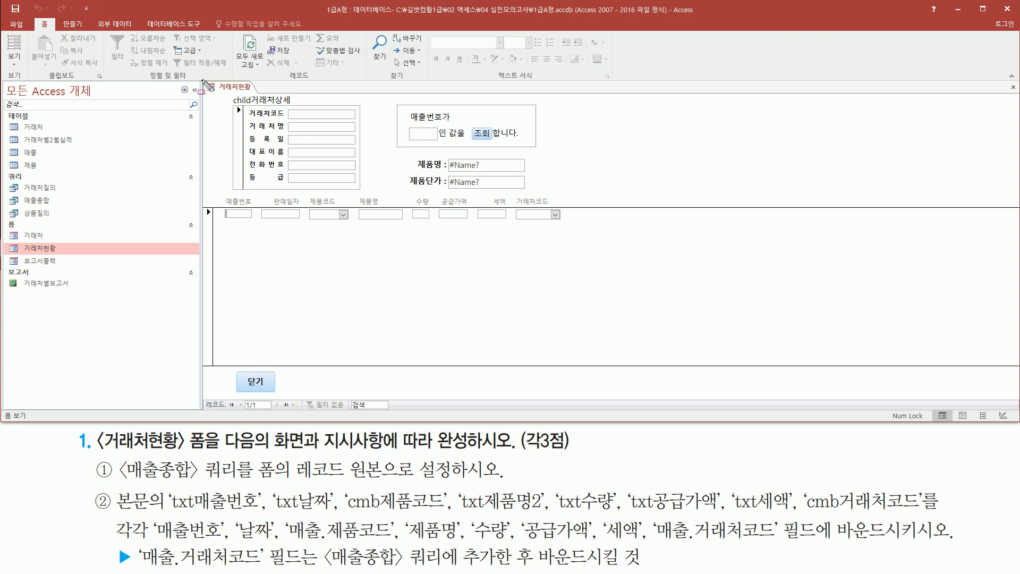
- Switch the 거래처현황 form to Design view, leaving the parameter blank and dismissing the error message
mouse_move(203, 80)
left_mouse_down()
mouse_move(223, 369)
mouse_move(604, 397)
left_mouse_up()
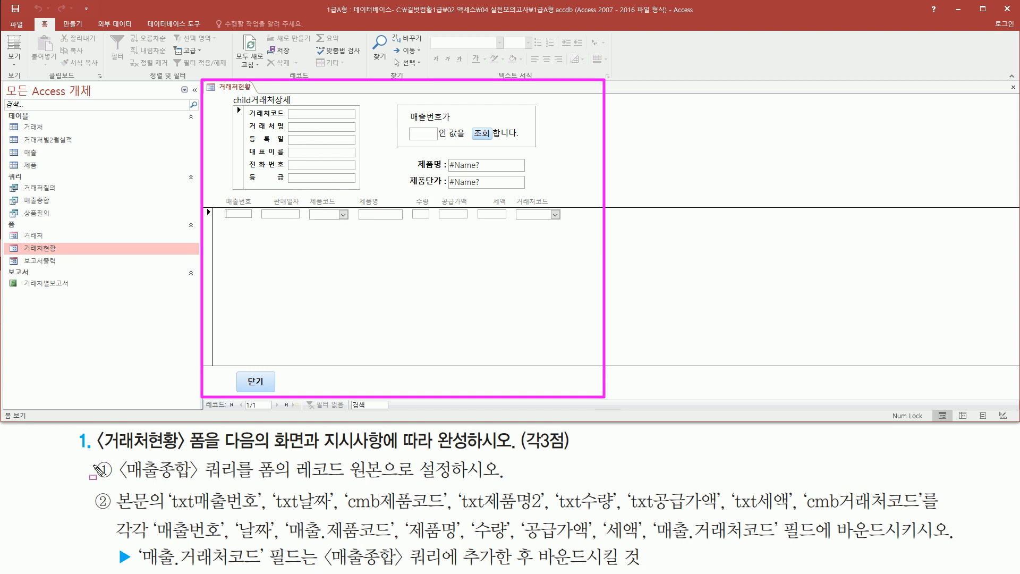
mouse_move(92, 456)
left_mouse_down()
mouse_move(117, 484)
mouse_move(386, 483)
left_mouse_up()
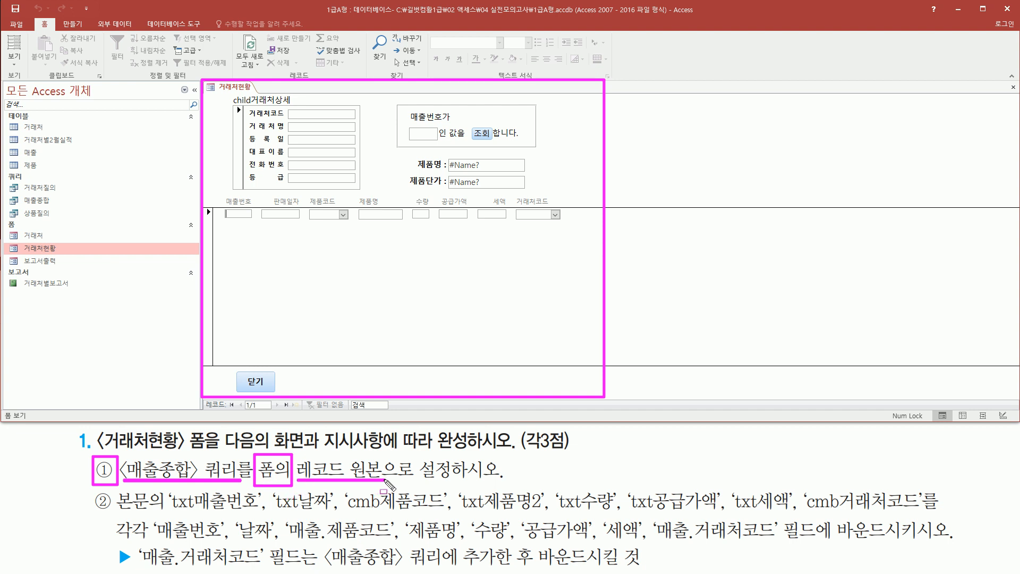
key("Escape")
right_click(237, 92)
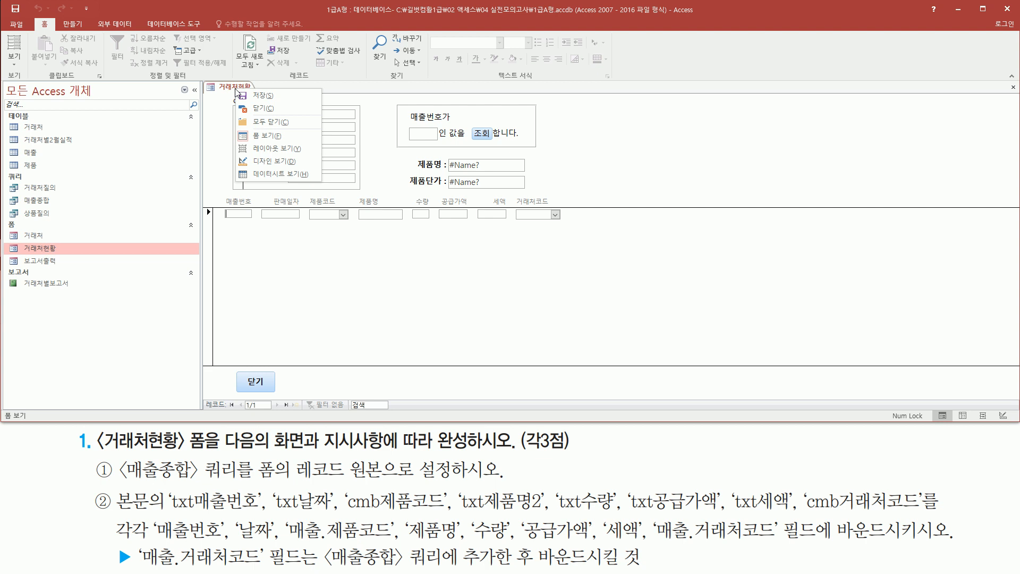
left_click(275, 164)
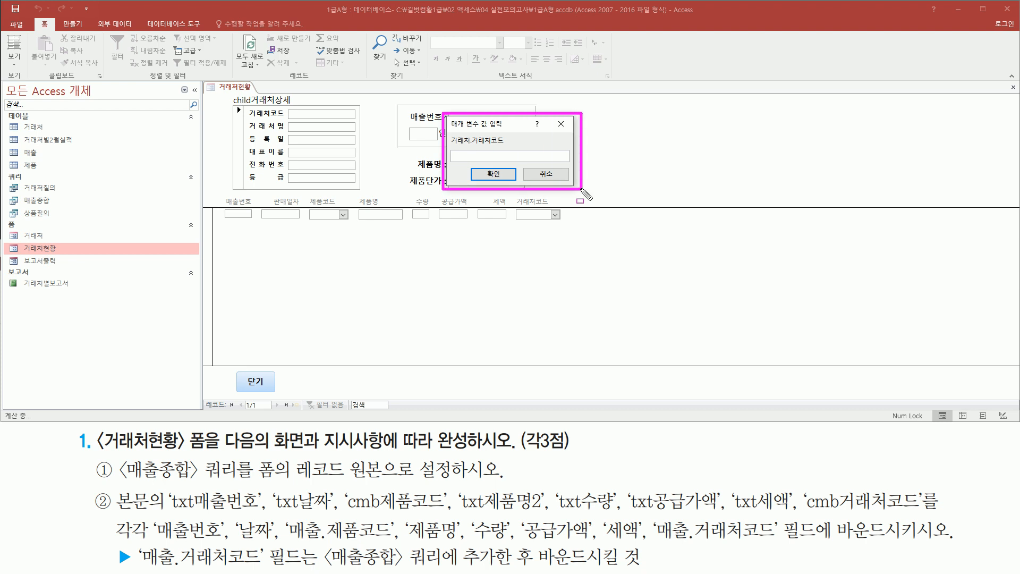
left_click(493, 175)
left_click_drag(650, 265, 668, 291)
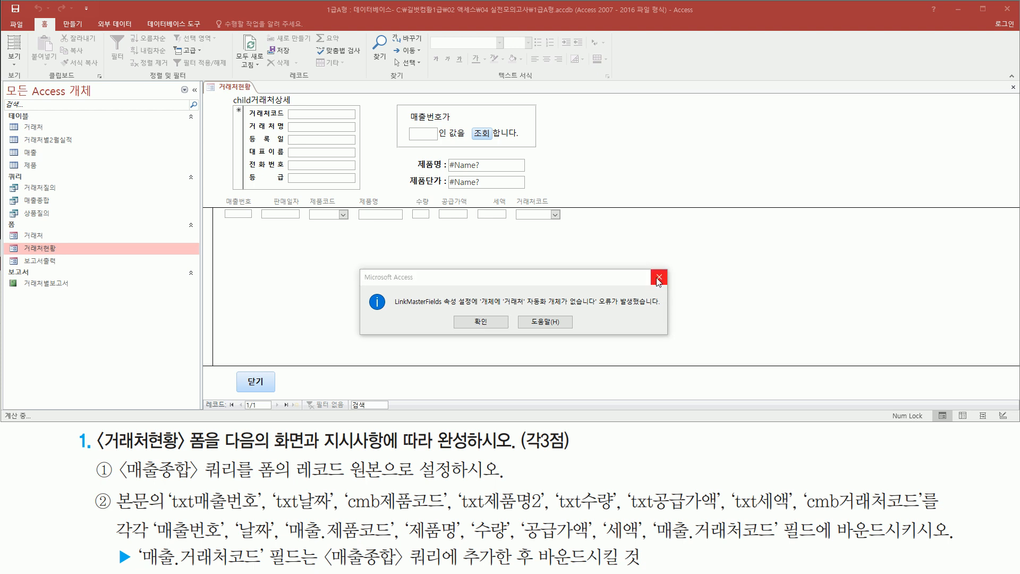
left_click(659, 277)
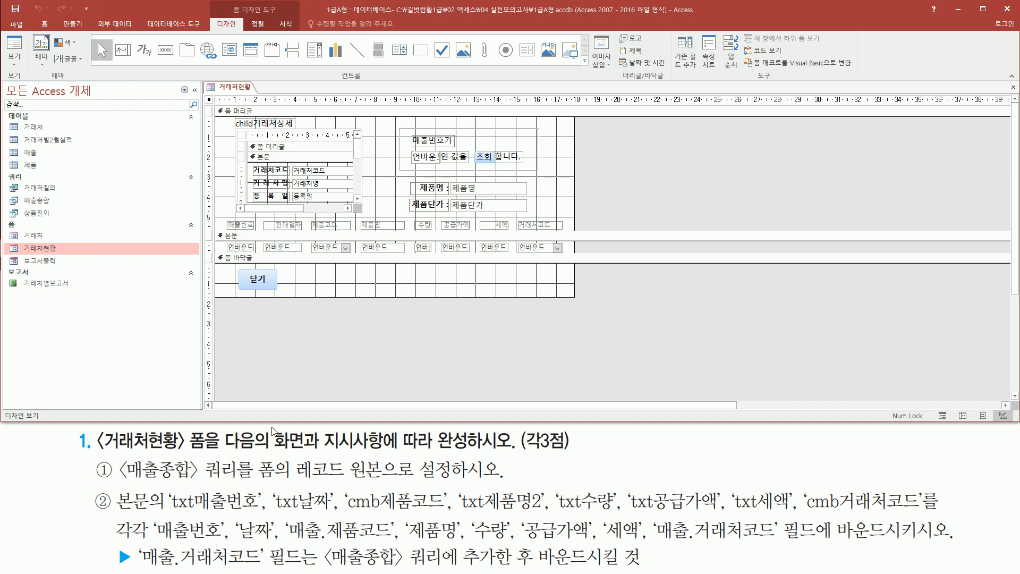
- Display the data properties of the whole form in the property sheet
mouse_move(258, 452)
left_mouse_down()
mouse_move(272, 477)
mouse_move(293, 484)
mouse_move(384, 476)
left_mouse_up()
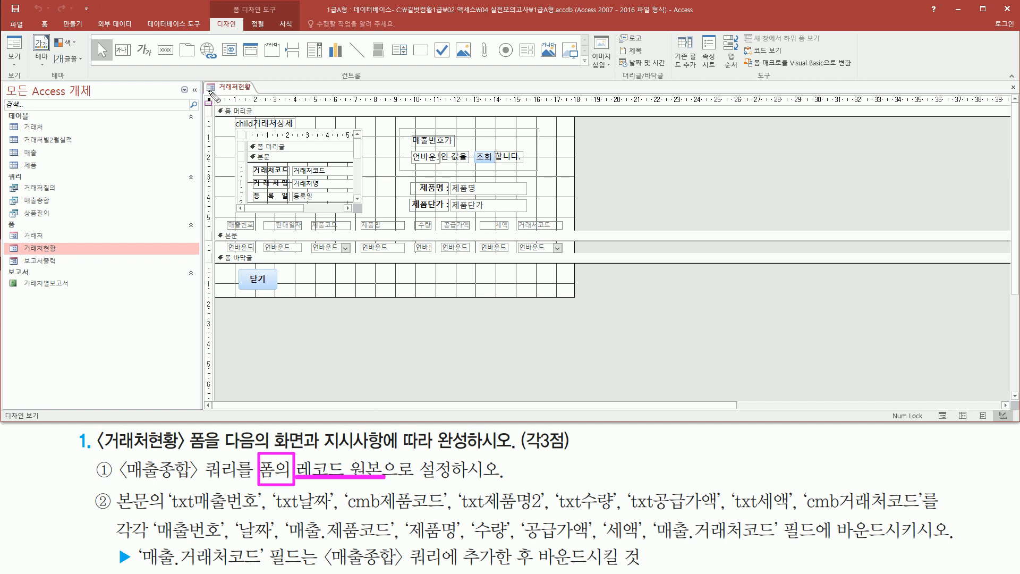
left_click_drag(205, 91, 212, 106)
double_click(209, 101)
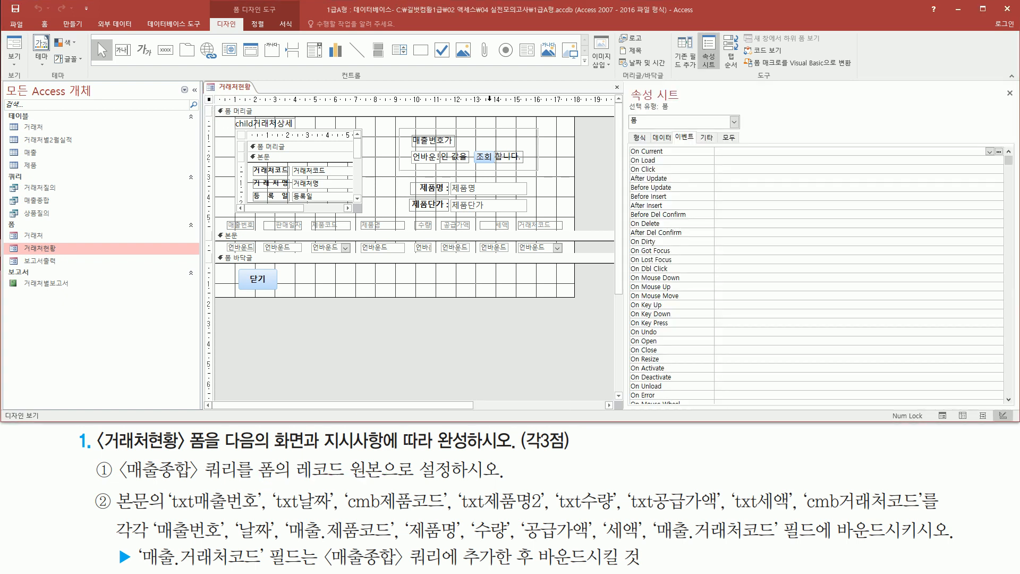
mouse_move(628, 82)
left_mouse_down()
mouse_move(643, 104)
mouse_move(686, 100)
left_mouse_up()
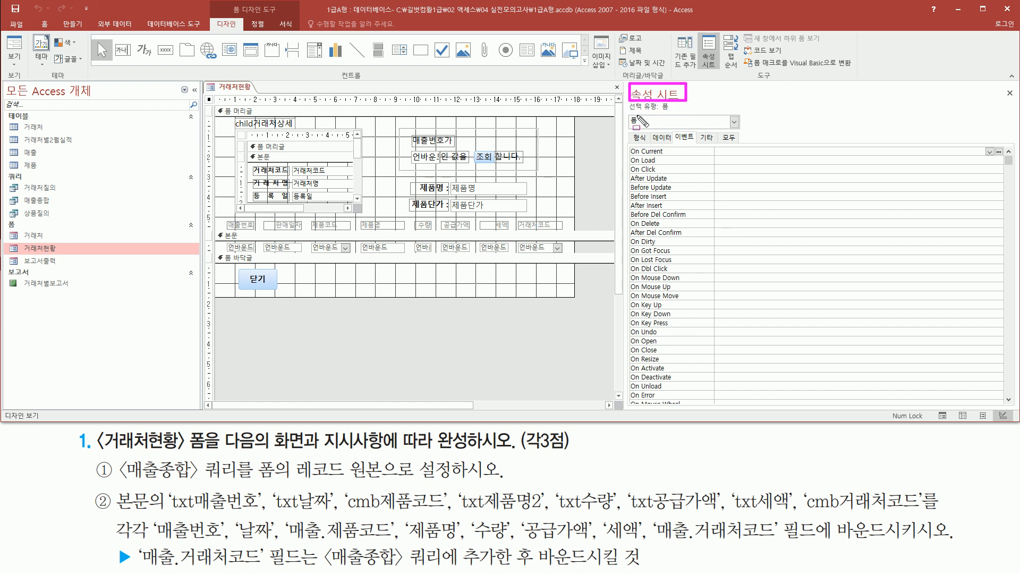
mouse_move(631, 113)
left_mouse_down()
mouse_move(677, 113)
mouse_move(649, 133)
mouse_move(673, 142)
left_mouse_up()
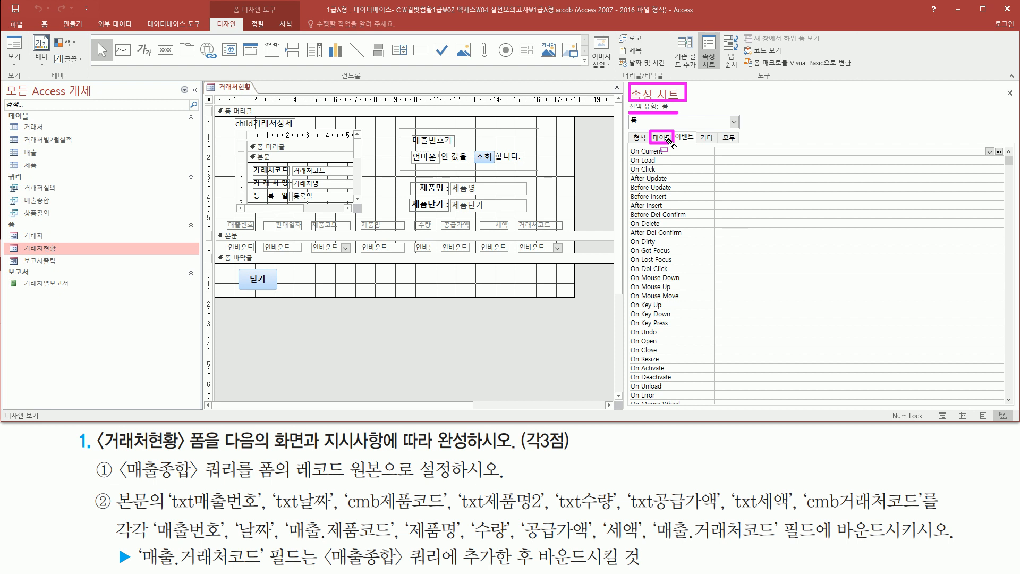
key("Escape")
left_click(664, 138)
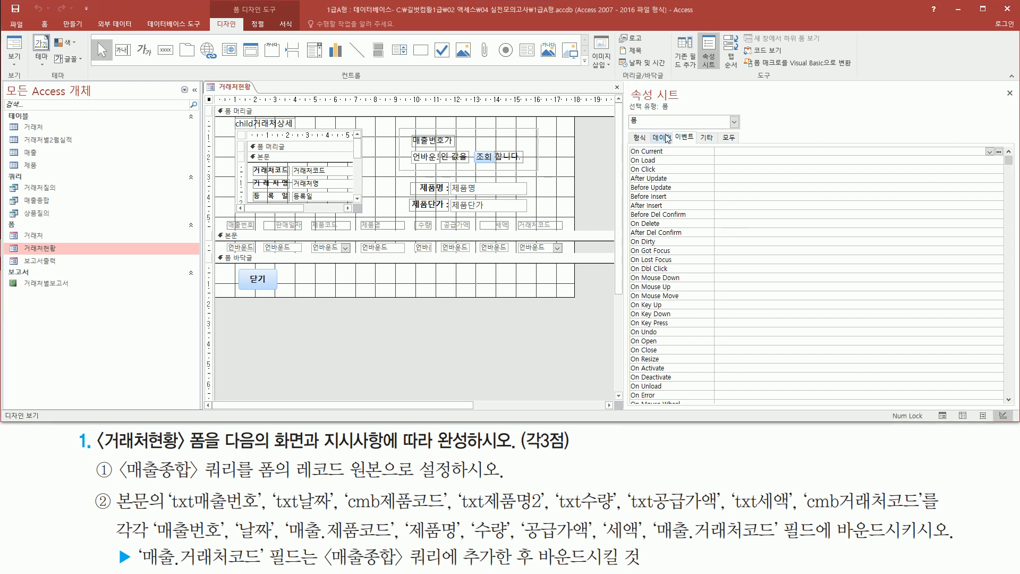
- Set the form's record source to the 매출종합 query and close the property sheet
left_click_drag(629, 143, 683, 156)
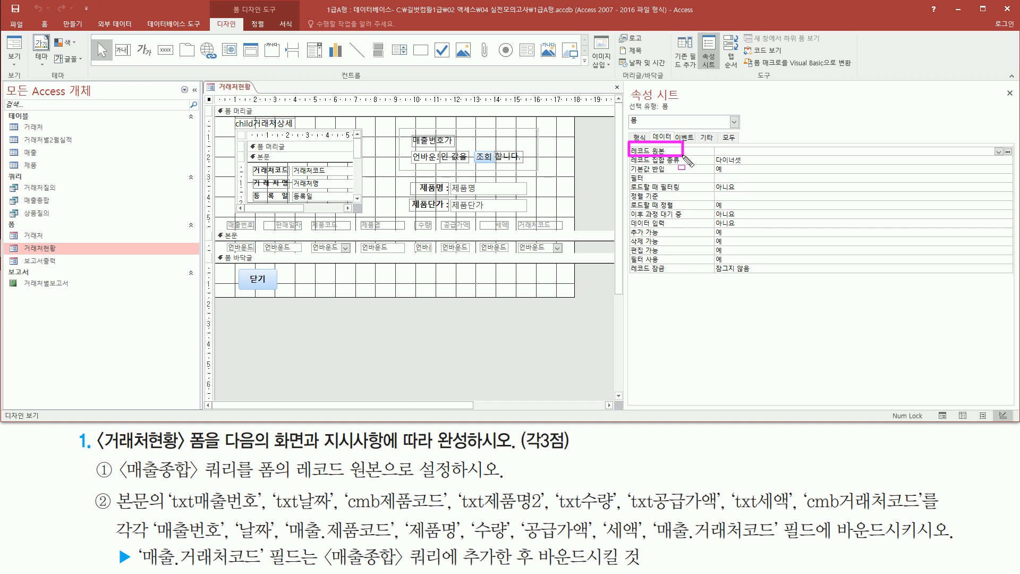
left_click_drag(990, 144, 1002, 160)
key("Escape")
left_click(998, 152)
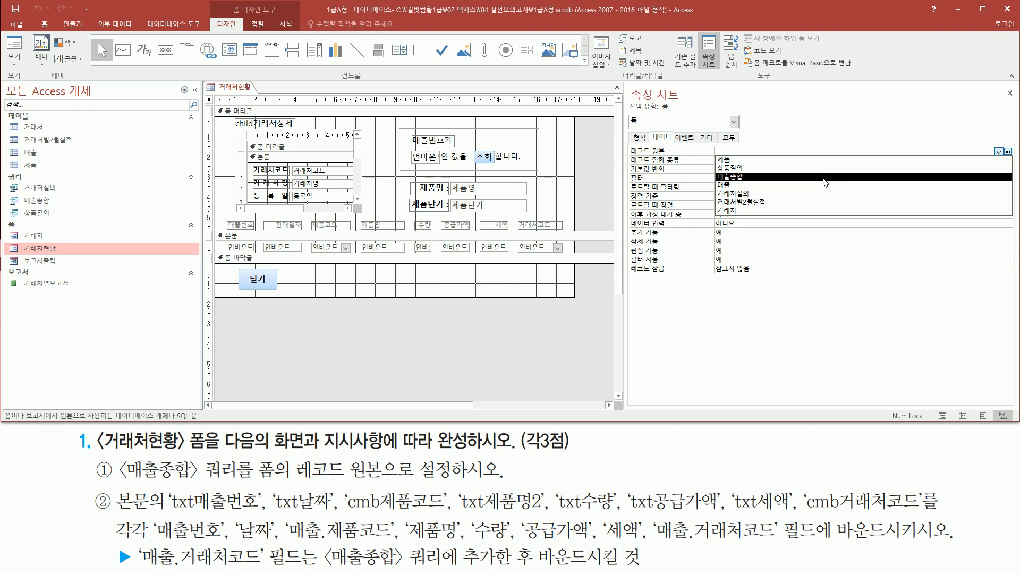
left_click(804, 178)
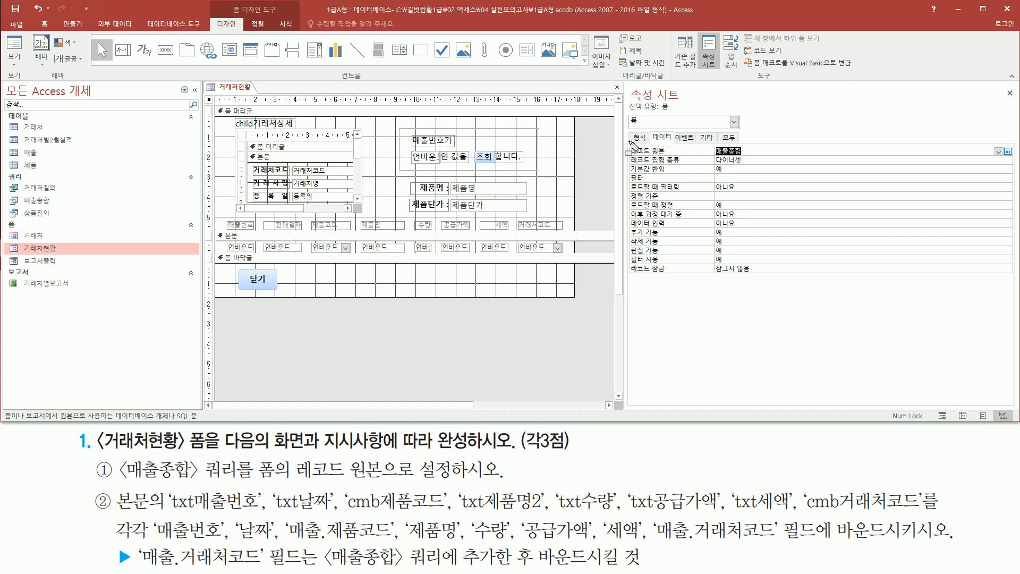
left_click_drag(625, 140, 776, 158)
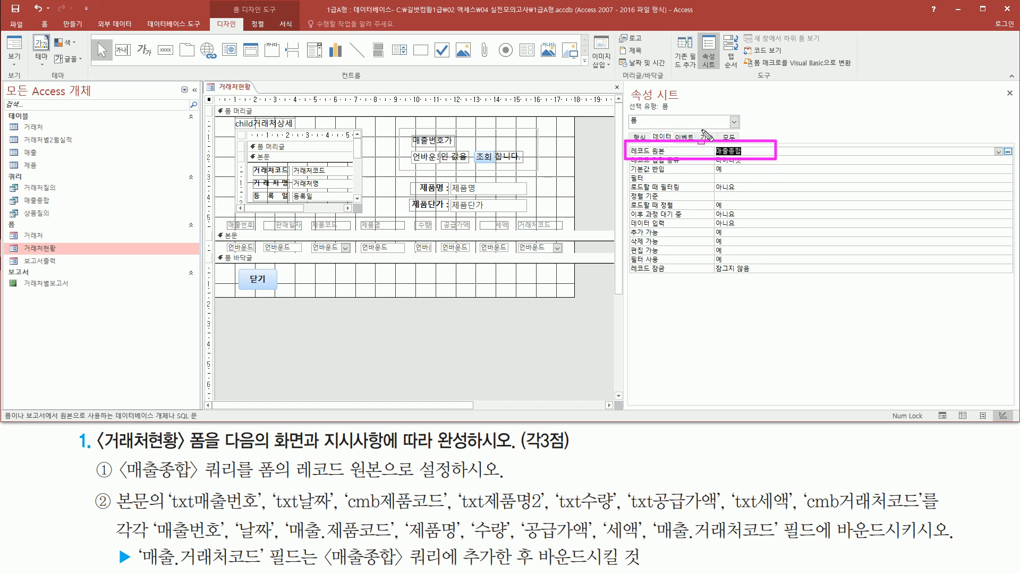
left_click_drag(1000, 80, 1016, 100)
key("Escape")
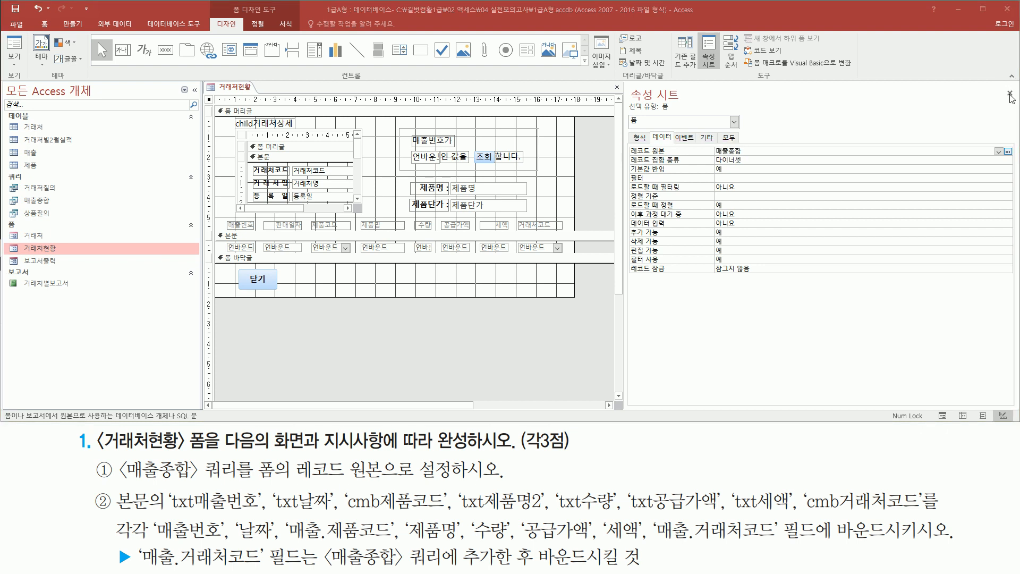
left_click(1009, 93)
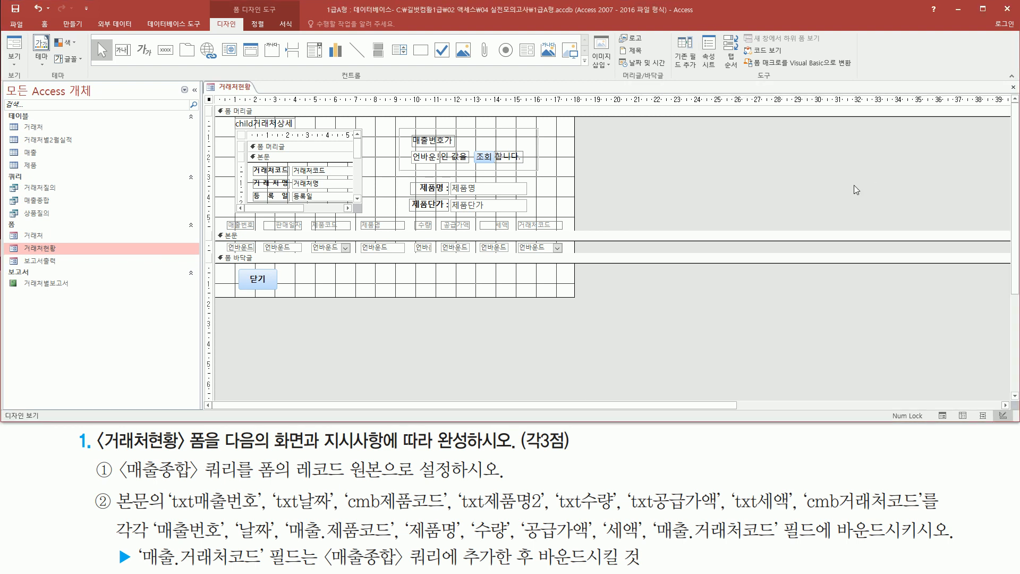
- Switch the 거래처현황 form to Form view and check the customer details and product fields in the header
right_click(241, 91)
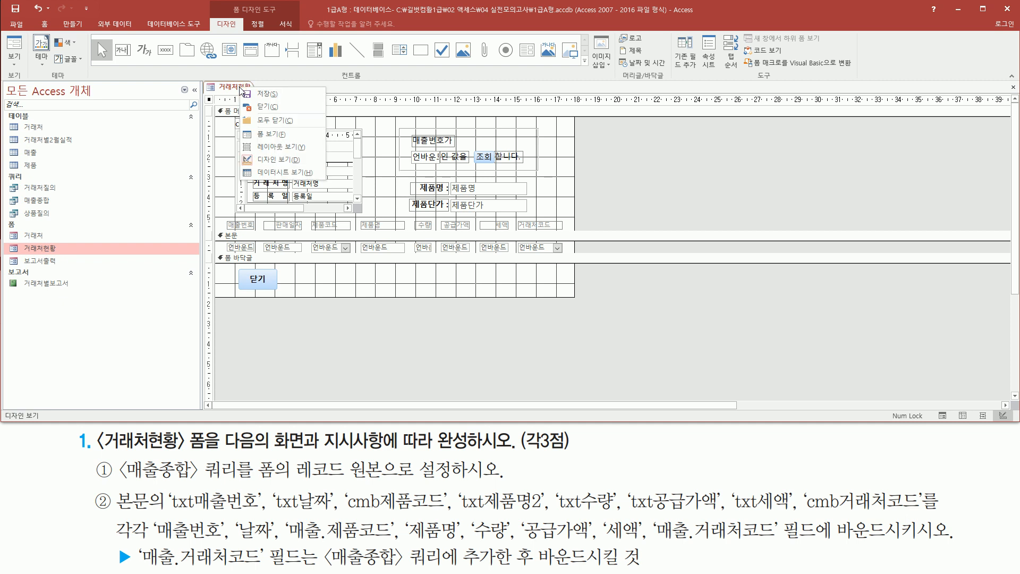
left_click(260, 135)
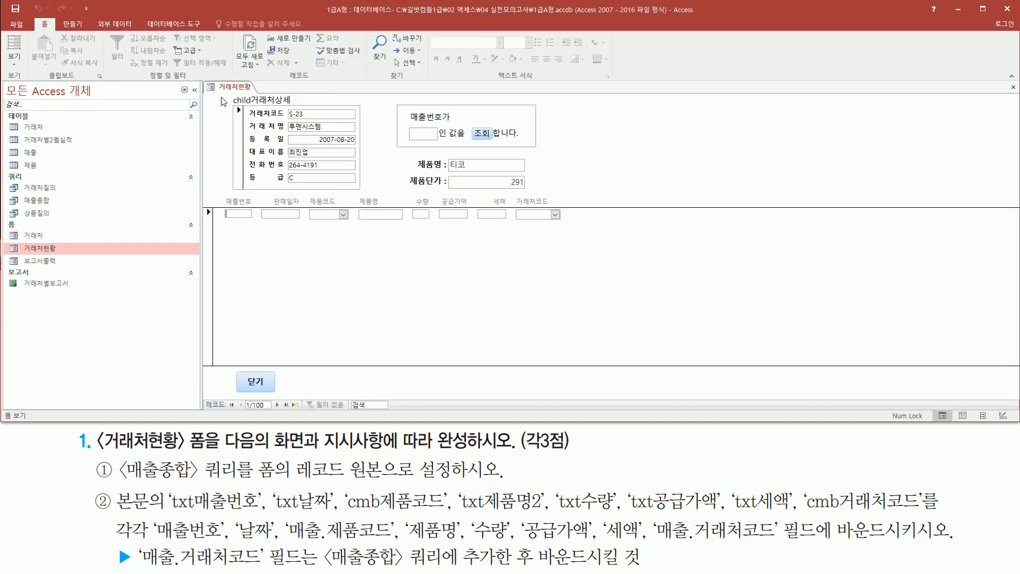
left_click_drag(279, 104, 361, 190)
mouse_move(444, 153)
left_mouse_down()
mouse_move(481, 198)
mouse_move(532, 195)
left_mouse_up()
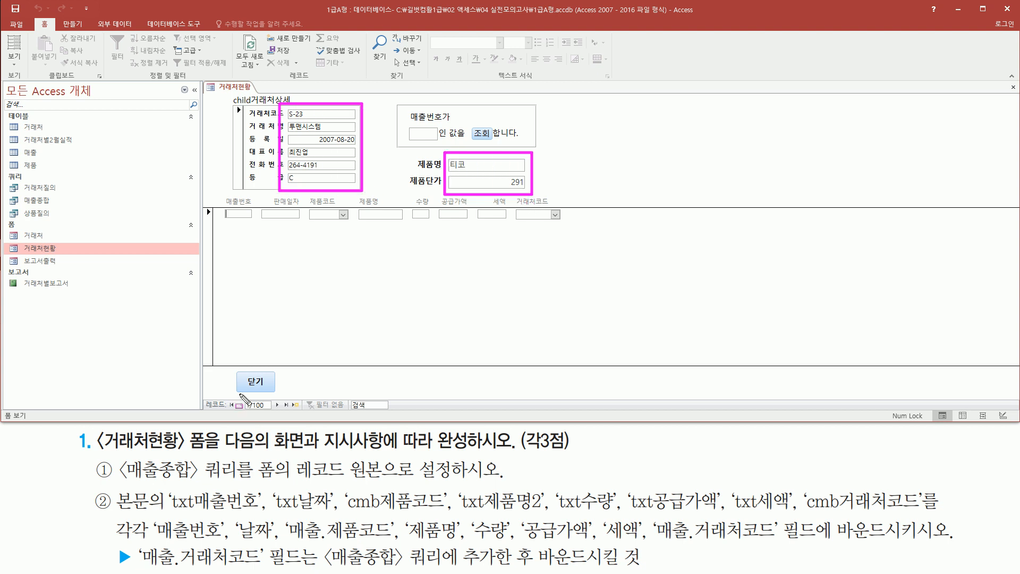
left_click(122, 482)
mouse_move(162, 483)
left_mouse_down()
mouse_move(244, 480)
mouse_move(240, 459)
left_mouse_up()
left_click_drag(297, 480, 388, 480)
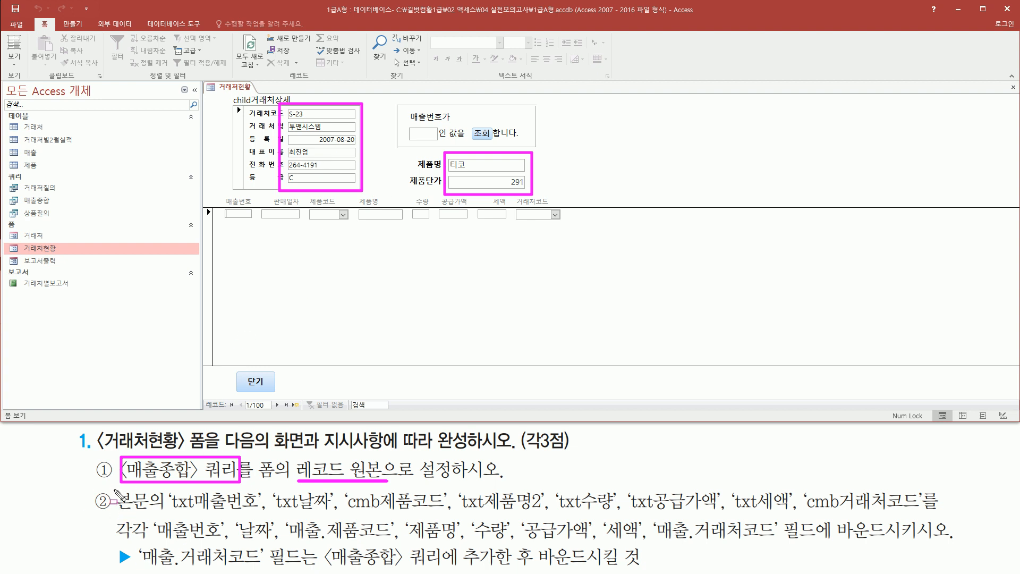
key("Escape")
left_click_drag(114, 486, 165, 511)
mouse_move(213, 193)
left_mouse_down()
mouse_move(221, 312)
mouse_move(570, 325)
mouse_move(573, 361)
left_mouse_up()
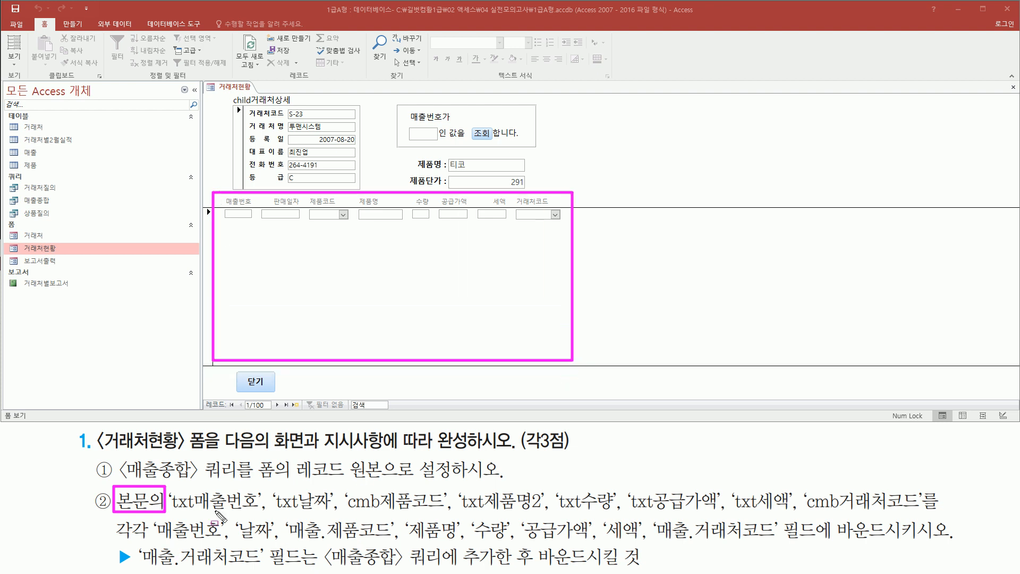
left_click_drag(168, 513, 260, 514)
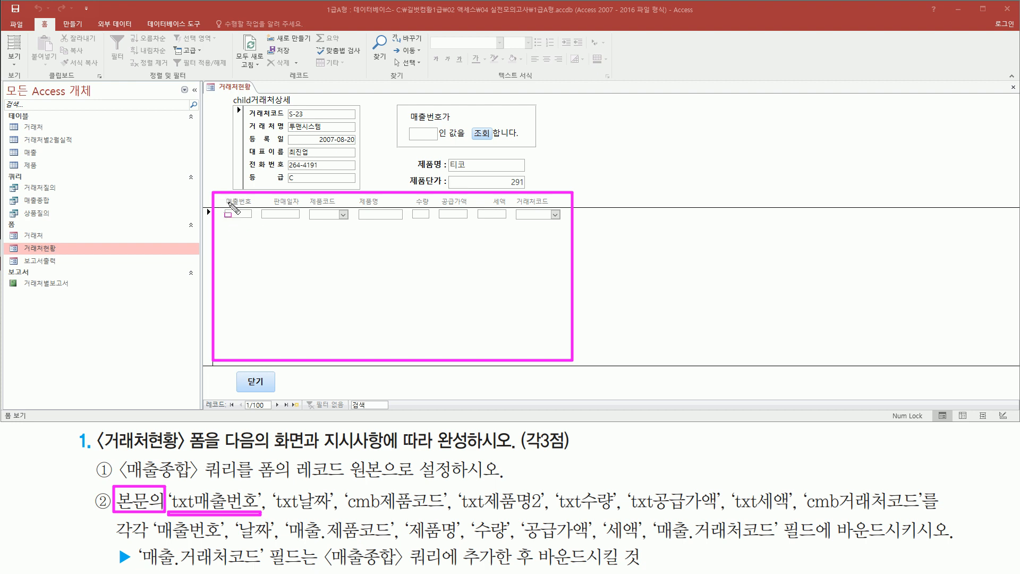
left_click_drag(225, 208, 252, 219)
left_click_drag(276, 514, 919, 513)
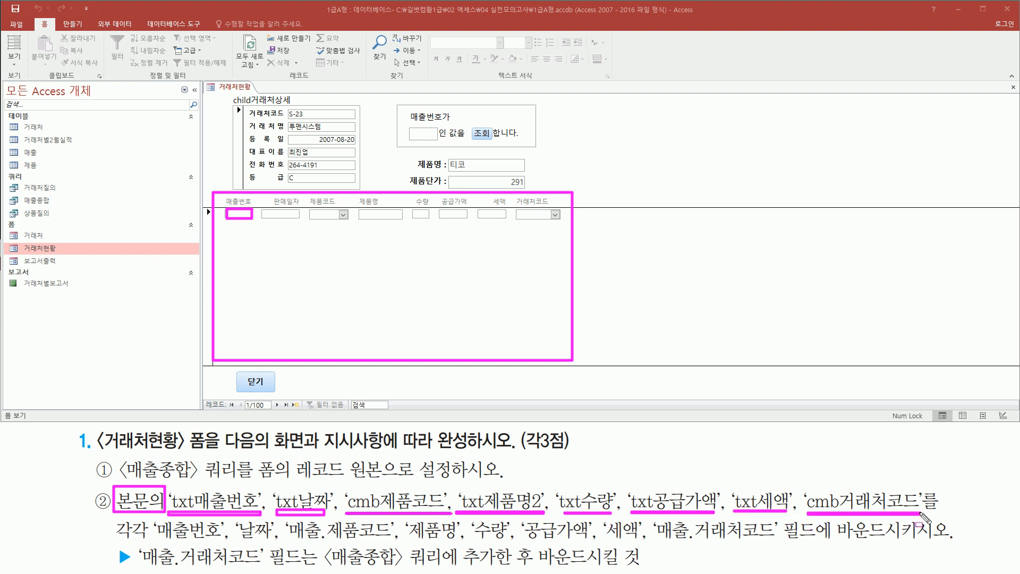
left_click_drag(154, 542, 954, 543)
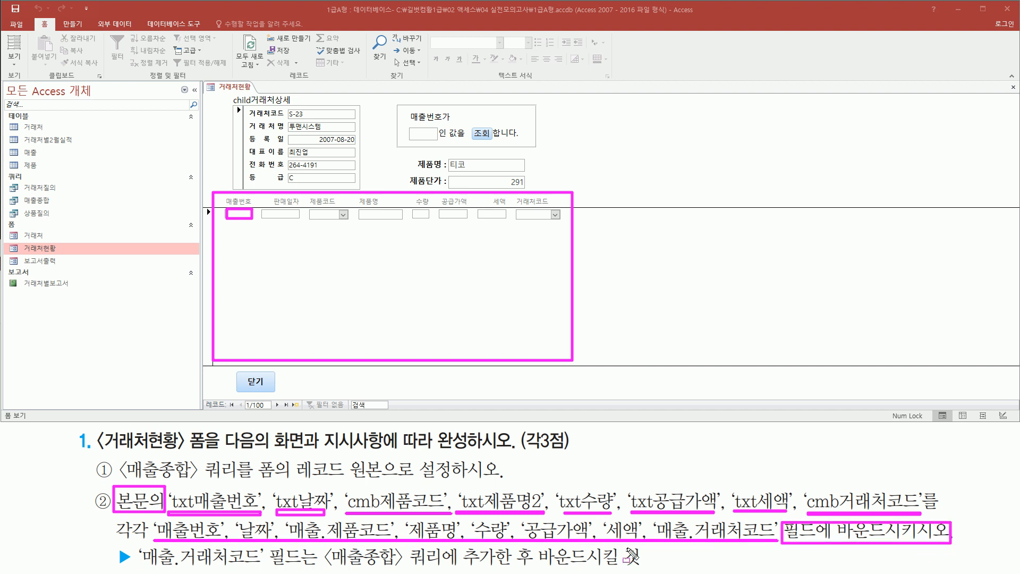
key("Escape")
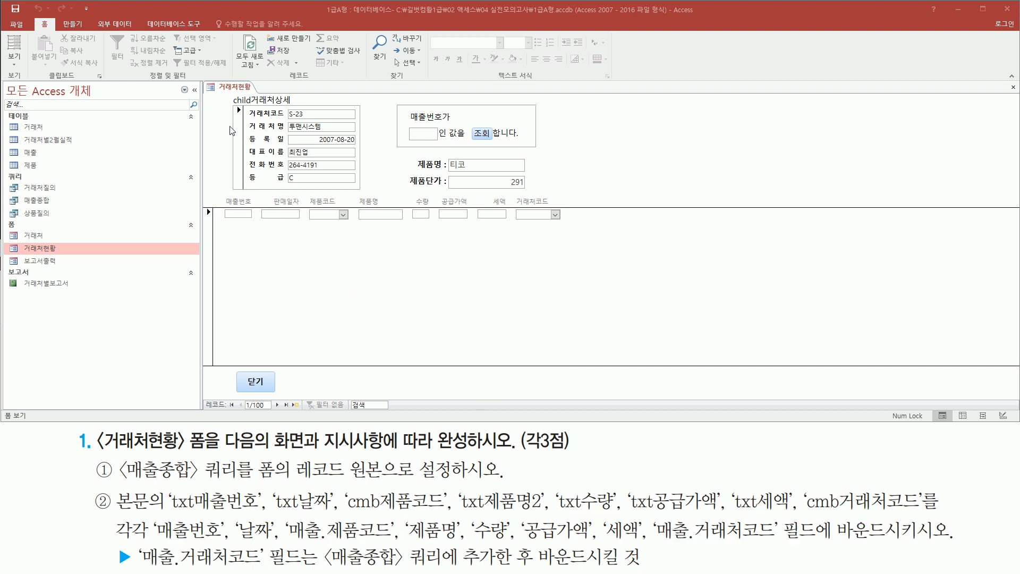
- Switch the 거래처현황 form to Design view
right_click(234, 86)
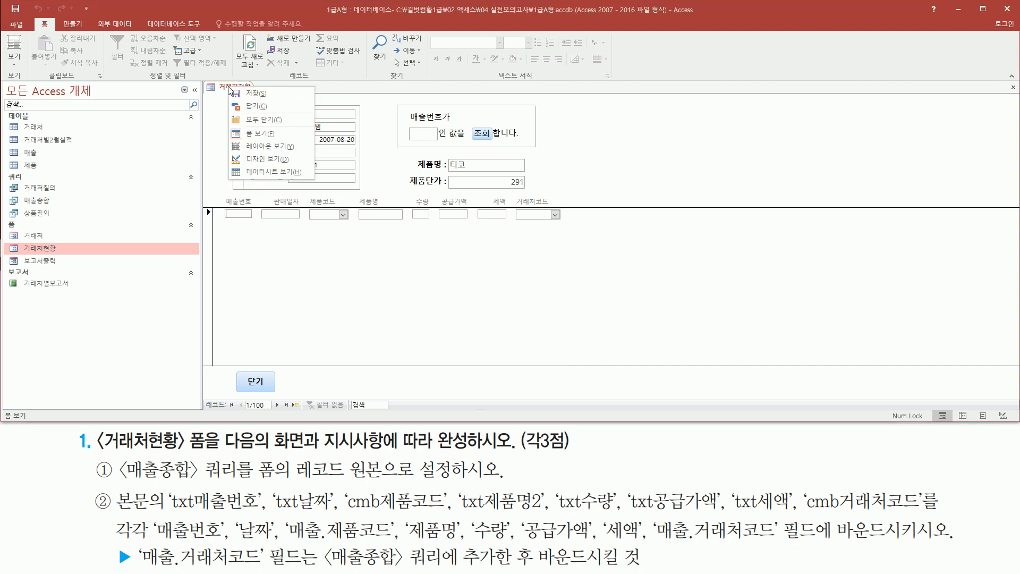
left_click(259, 158)
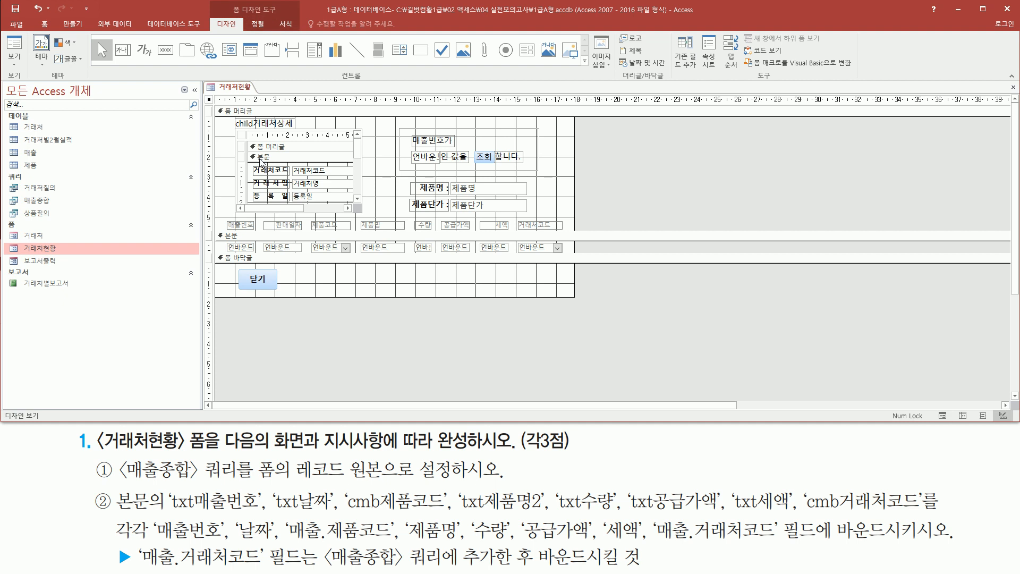
mouse_move(219, 237)
left_mouse_down()
mouse_move(366, 256)
mouse_move(563, 254)
left_mouse_up()
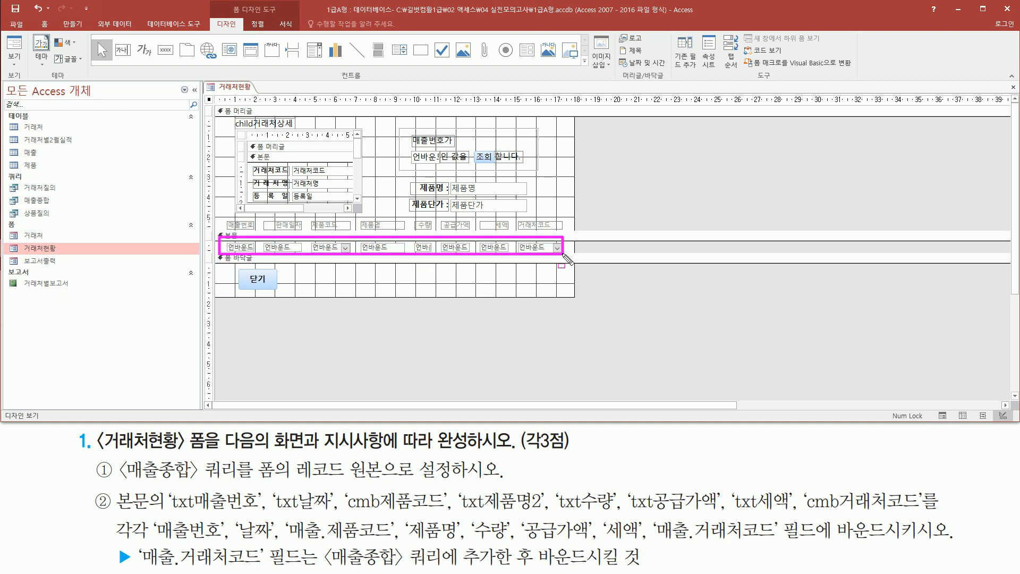
- Open the property sheet for the first detail-section text box, txt매출번호, showing its data properties
left_click(248, 248)
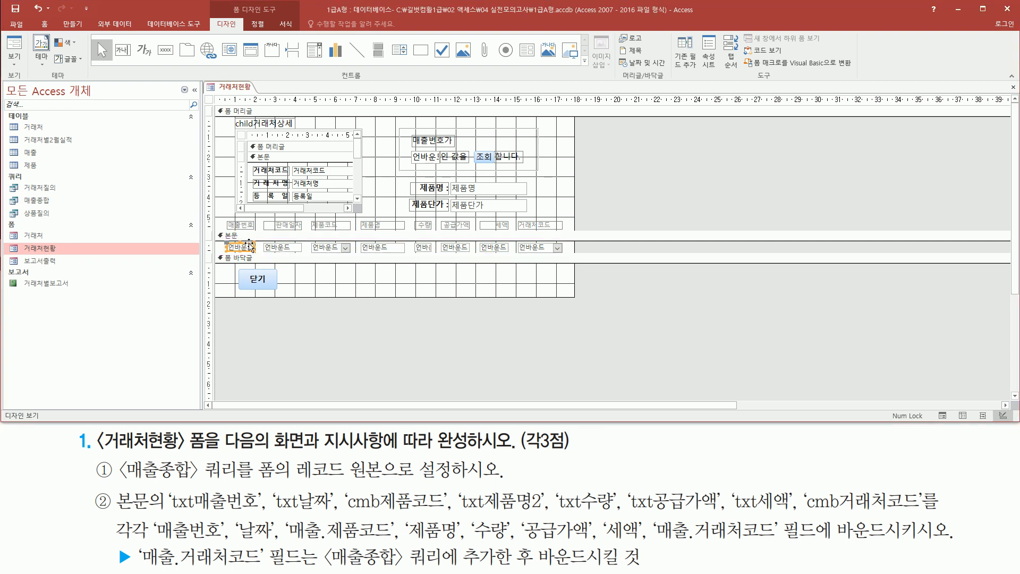
double_click(249, 246)
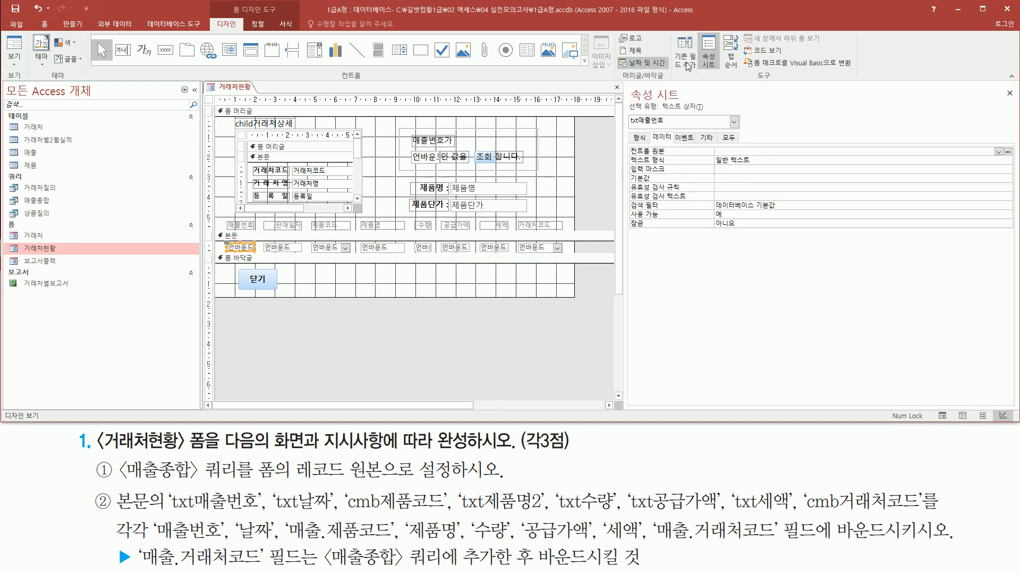
left_click_drag(627, 82, 684, 100)
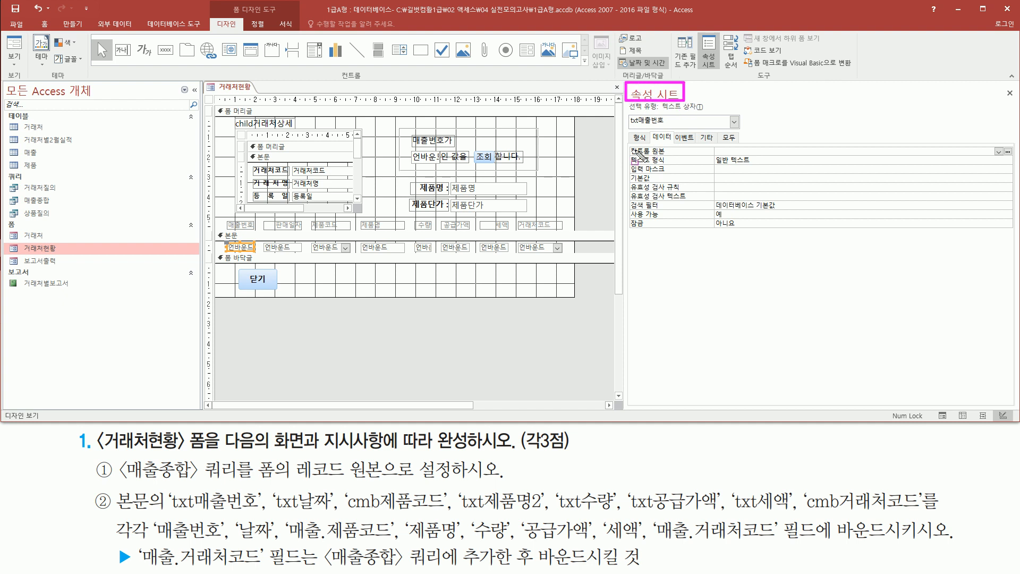
left_click_drag(629, 128, 667, 128)
key("Escape")
- Check the names of the sale date, product code and product name controls in the detail section
left_click(282, 247)
left_click_drag(629, 129, 657, 128)
key("Escape")
left_click(330, 252)
left_click(329, 249)
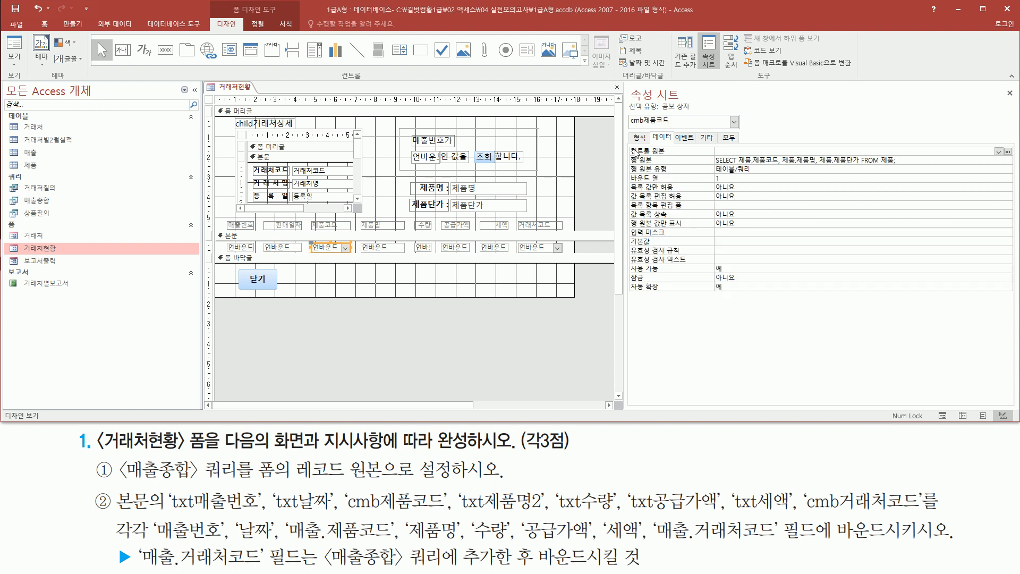
left_click_drag(631, 128, 672, 127)
key("Escape")
left_click(381, 248)
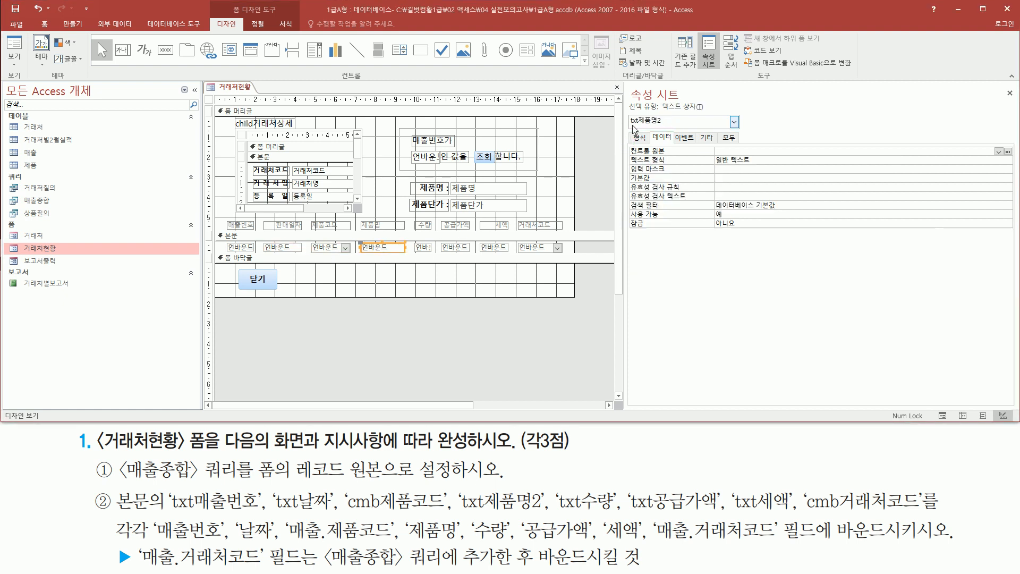
left_click_drag(631, 128, 664, 127)
key("Escape")
- Check the names of the quantity, supply amount, tax and customer code controls in the detail section
left_click(424, 249)
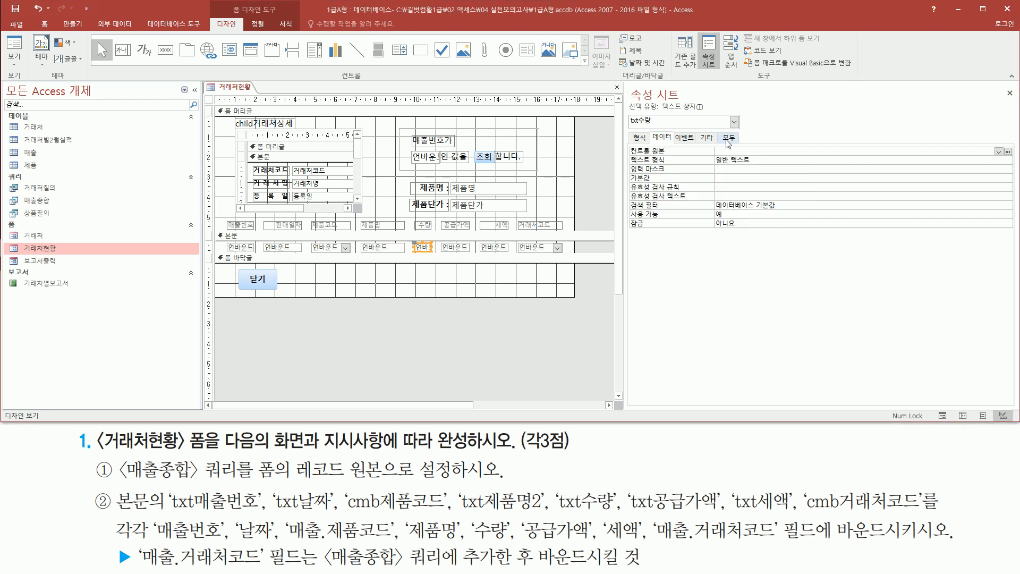
key("Escape")
left_click(454, 248)
mouse_move(627, 128)
left_mouse_down()
mouse_move(675, 128)
mouse_move(652, 128)
left_mouse_up()
key("Escape")
left_click(497, 247)
key("Escape")
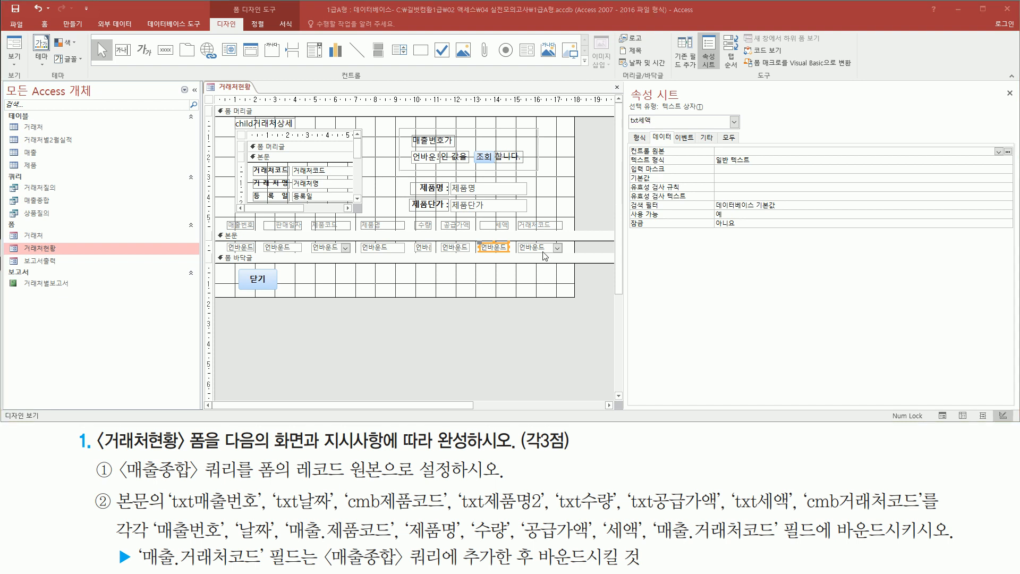
left_click(540, 245)
left_click_drag(630, 127, 681, 129)
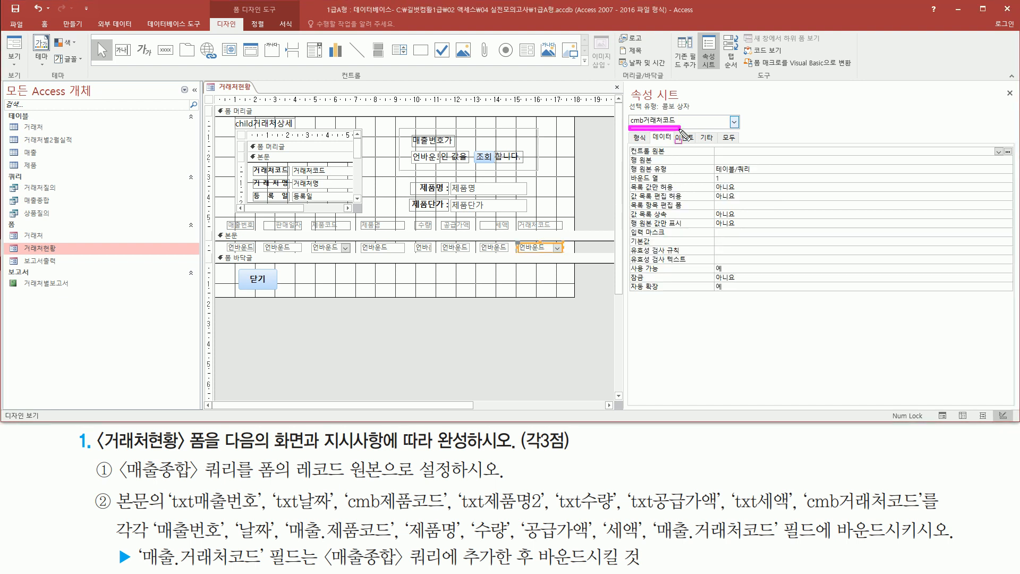
key("Escape")
mouse_move(221, 242)
left_mouse_down()
mouse_move(241, 255)
mouse_move(574, 254)
left_mouse_up()
mouse_move(165, 488)
left_mouse_down()
mouse_move(186, 515)
mouse_move(925, 514)
left_mouse_up()
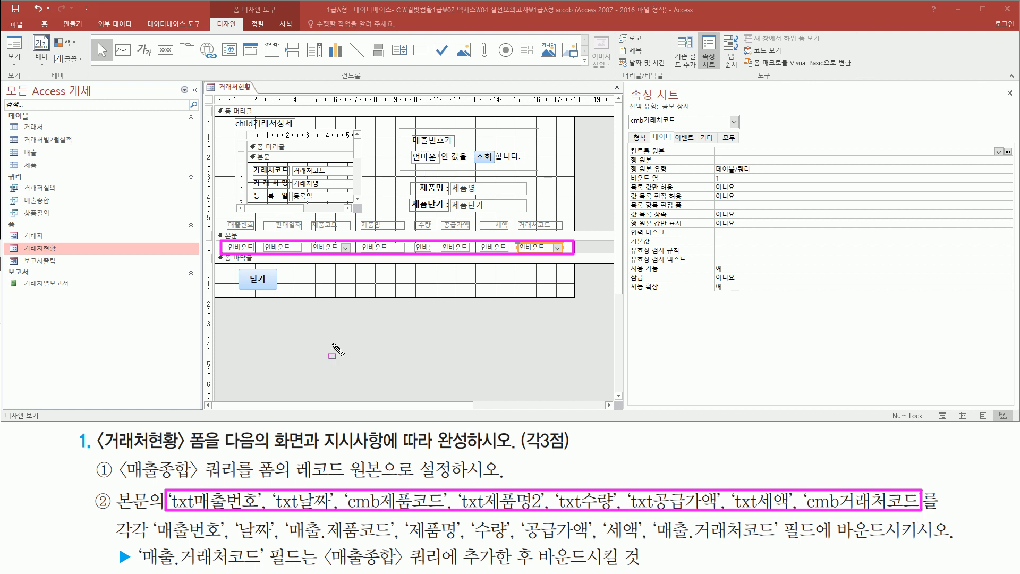
left_click_drag(783, 542, 950, 542)
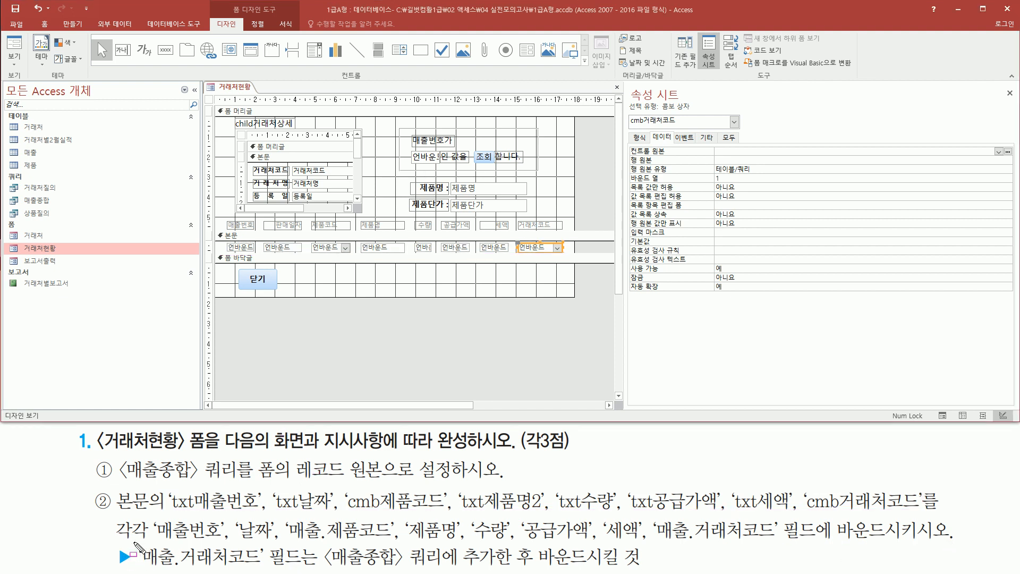
left_click_drag(132, 543, 267, 570)
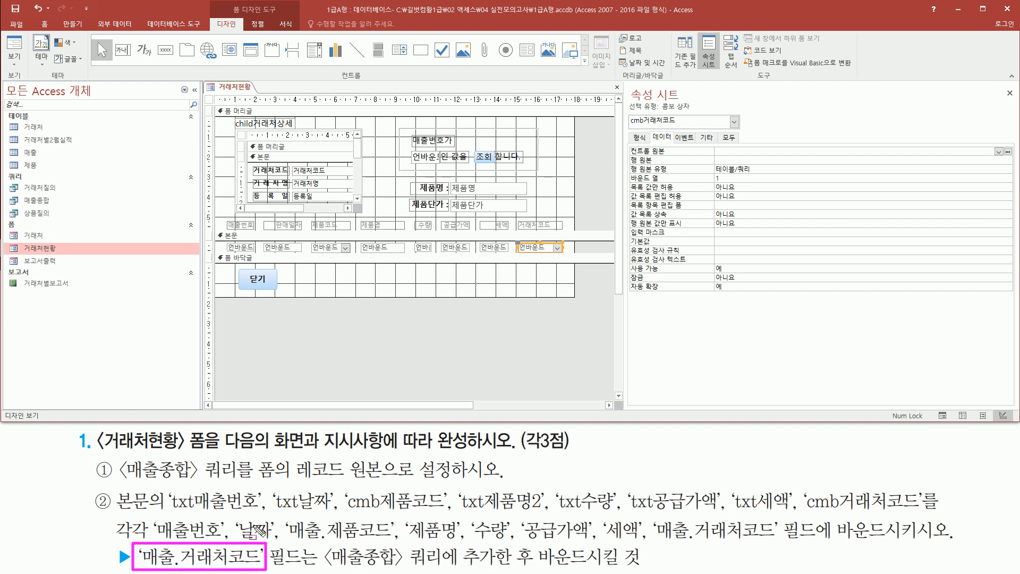
mouse_move(653, 514)
left_mouse_down()
mouse_move(660, 530)
mouse_move(779, 547)
left_mouse_up()
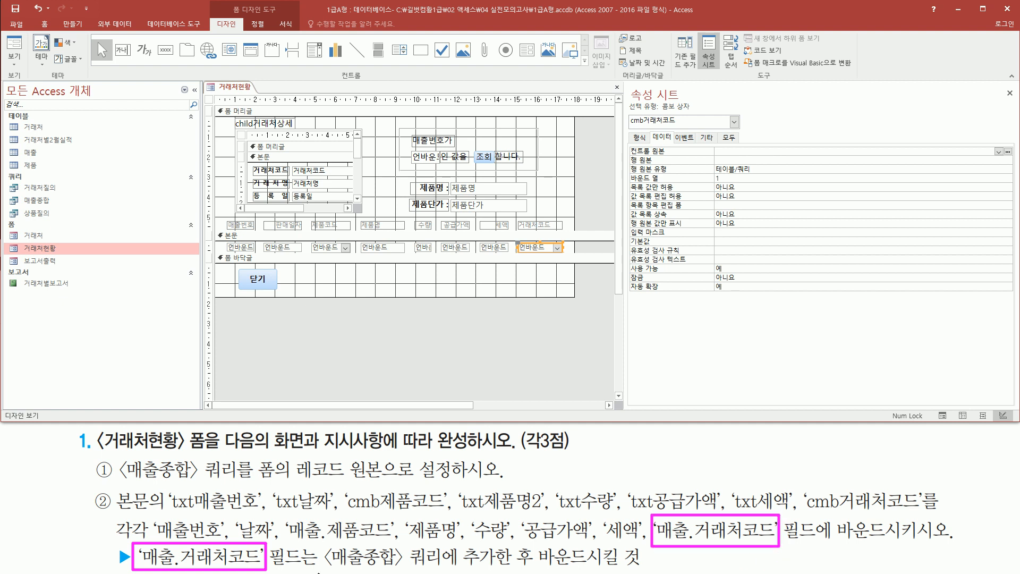
left_click_drag(325, 567, 624, 567)
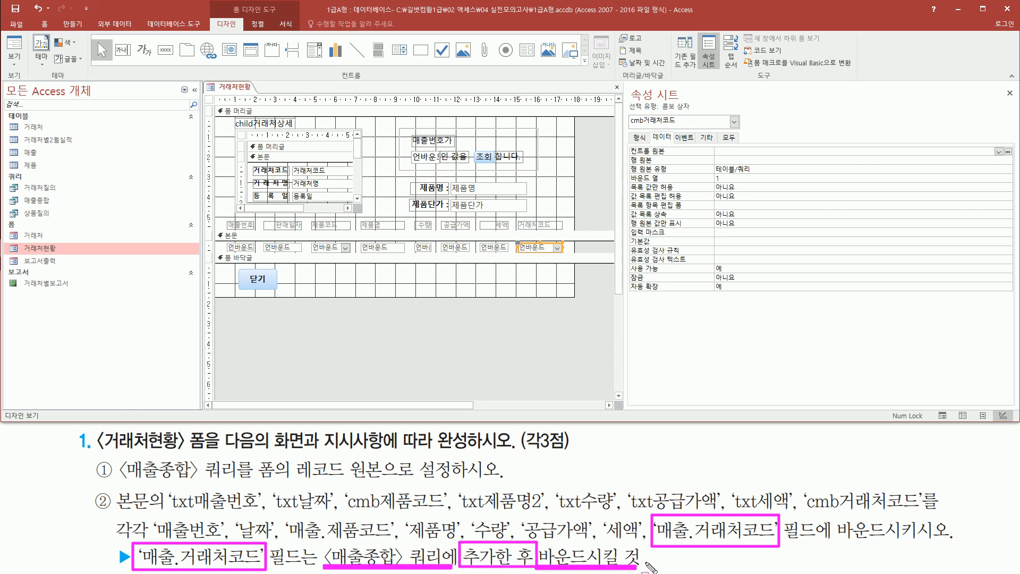
left_click_drag(514, 238, 573, 255)
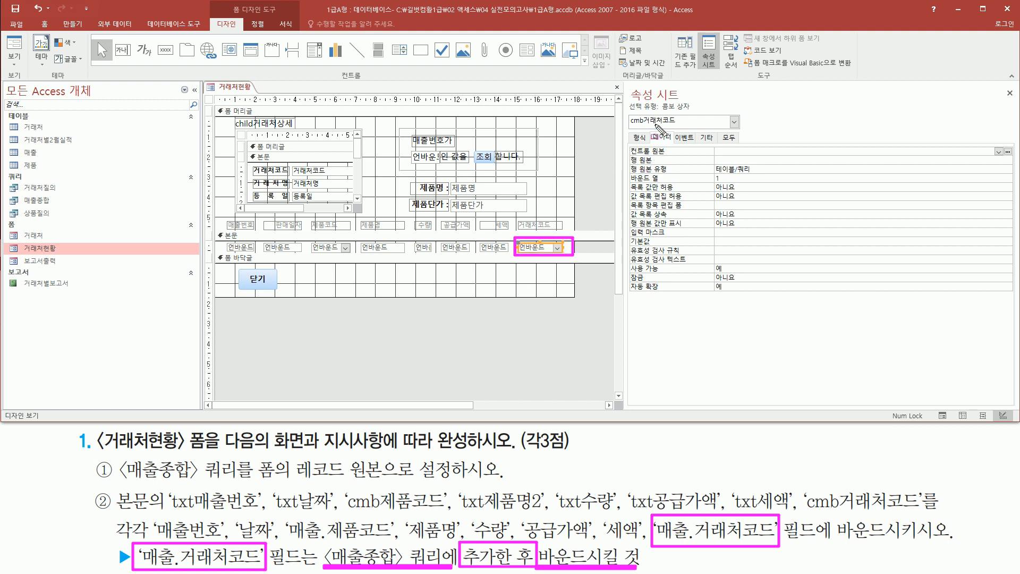
- Examine the fields available as the control source of the cmb거래처코드 combo box
mouse_move(653, 127)
left_mouse_down()
mouse_move(674, 143)
mouse_move(672, 159)
left_mouse_up()
key("Escape")
left_click(998, 151)
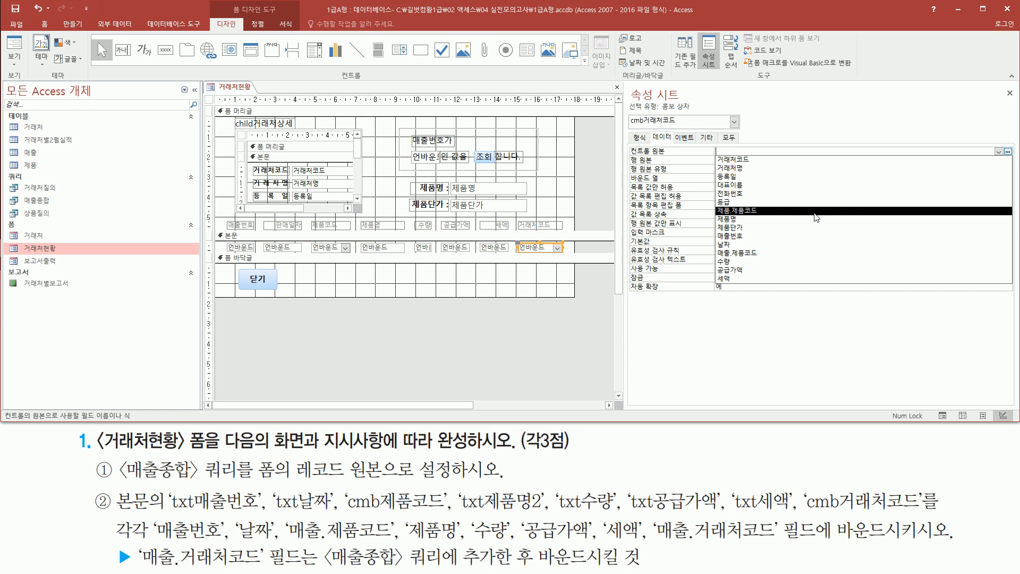
key("ctrl+2")
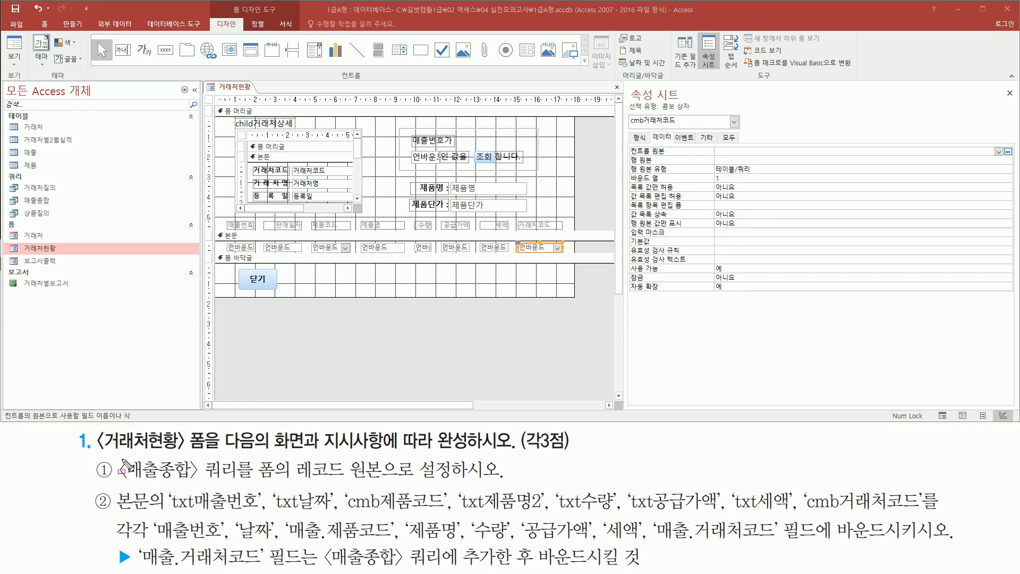
mouse_move(115, 458)
left_mouse_down()
mouse_move(241, 481)
mouse_move(382, 479)
left_mouse_up()
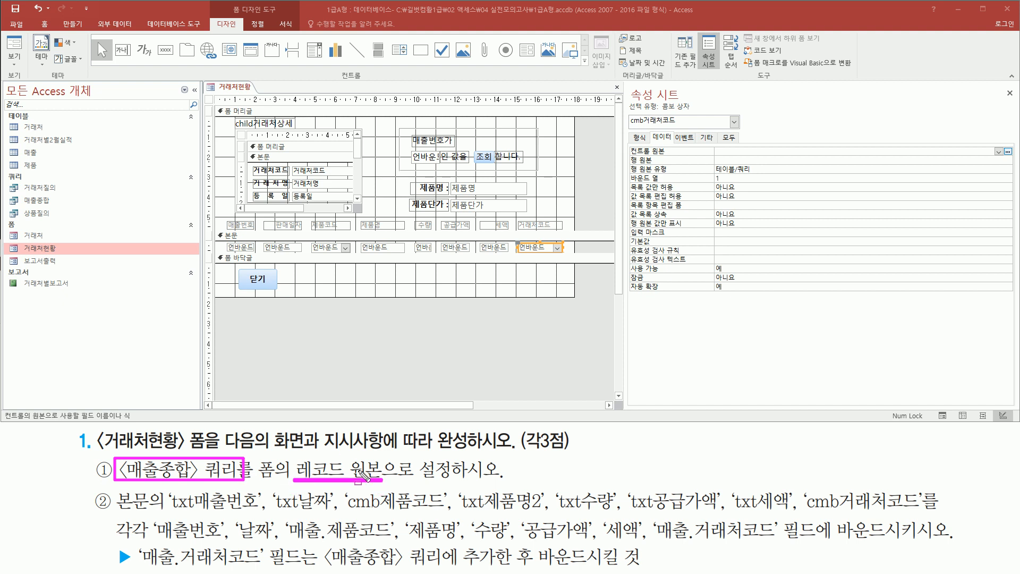
left_click_drag(198, 92, 210, 98)
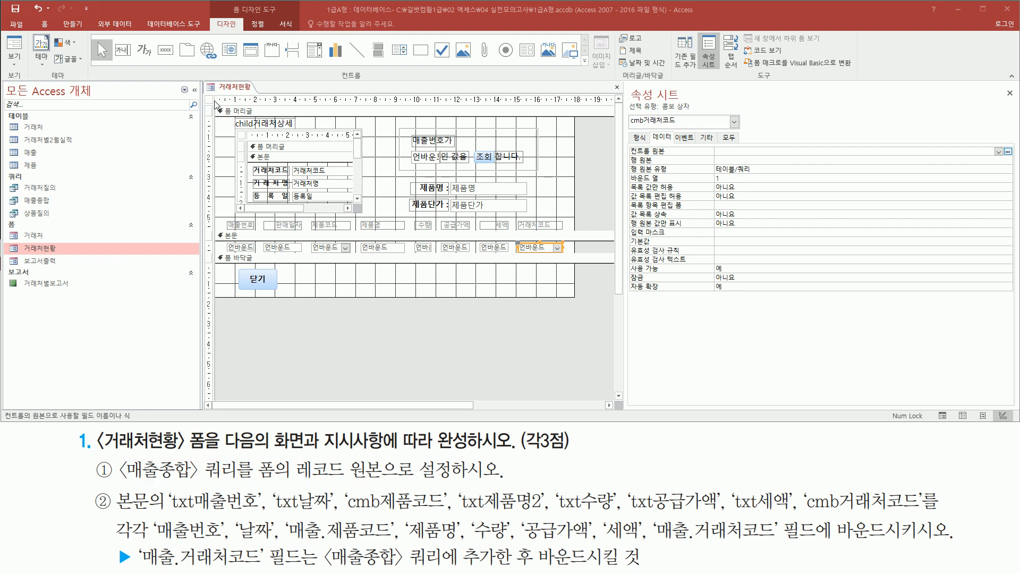
- Select the whole form and open its 매출종합 record source in the query builder
left_click(209, 99)
mouse_move(628, 143)
left_mouse_down()
mouse_move(769, 155)
mouse_move(750, 155)
left_mouse_up()
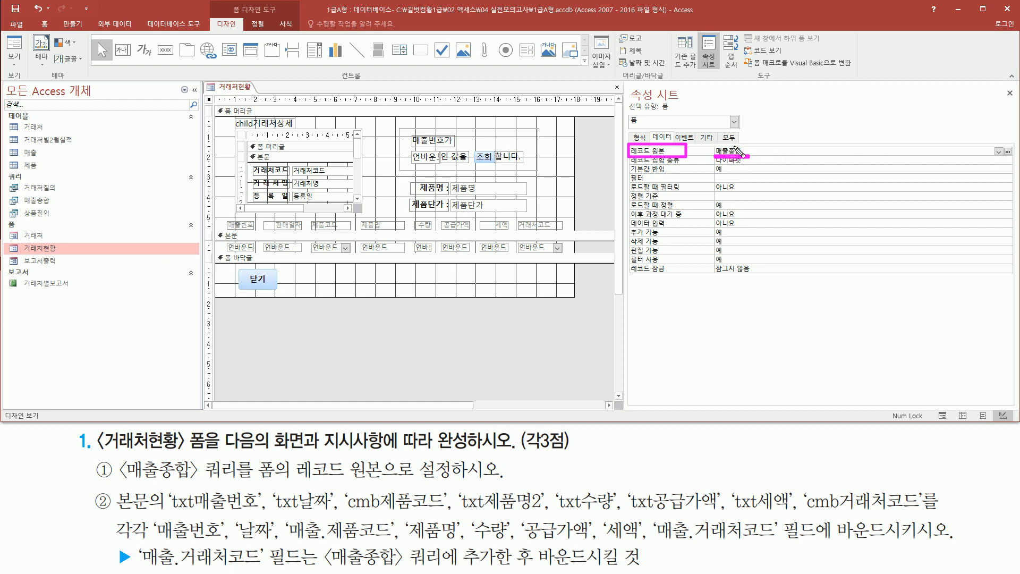
left_click_drag(1001, 142, 1014, 158)
left_click(1007, 152)
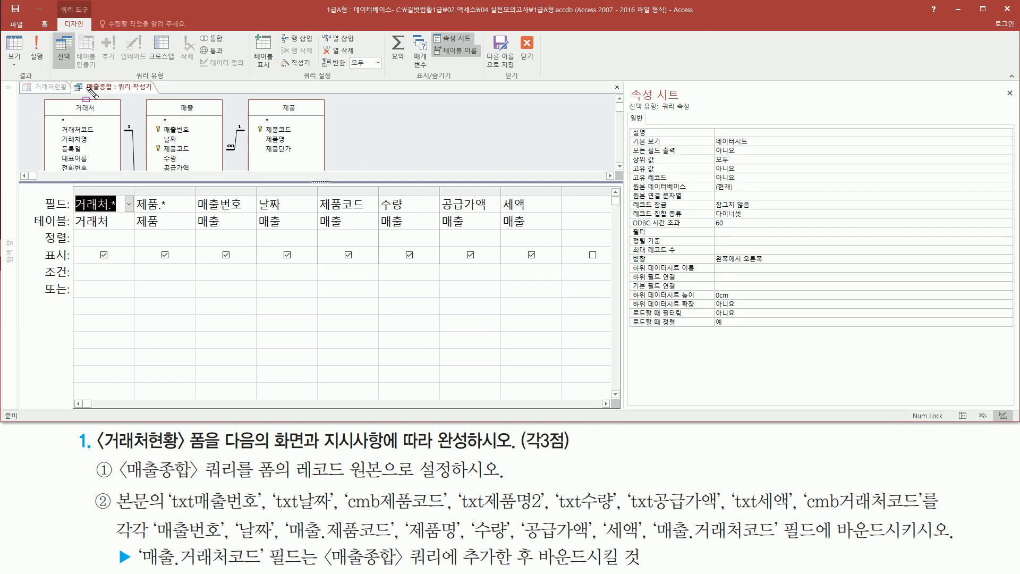
left_click_drag(85, 93, 157, 93)
left_click_drag(322, 543, 445, 564)
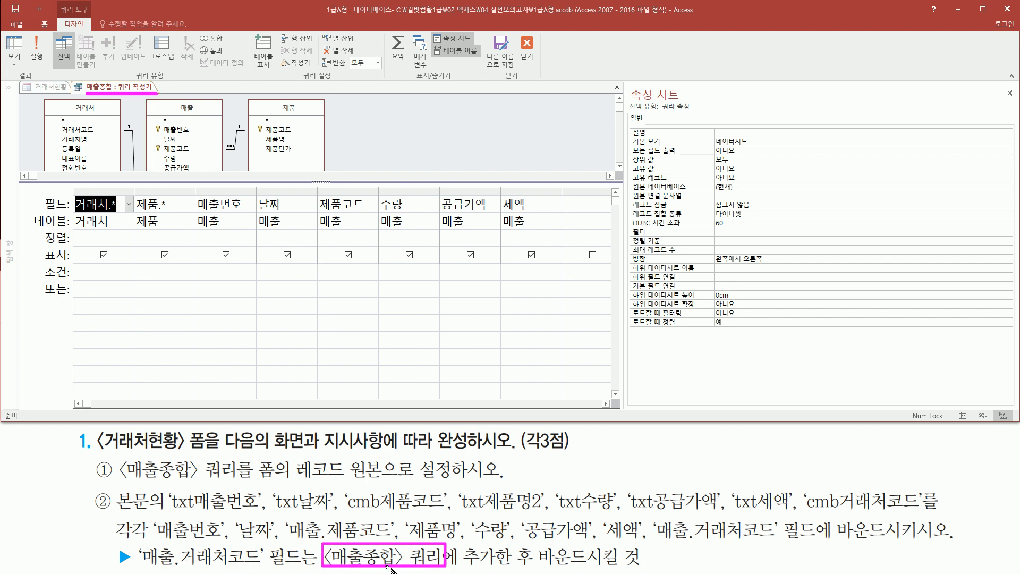
left_click_drag(134, 566, 264, 570)
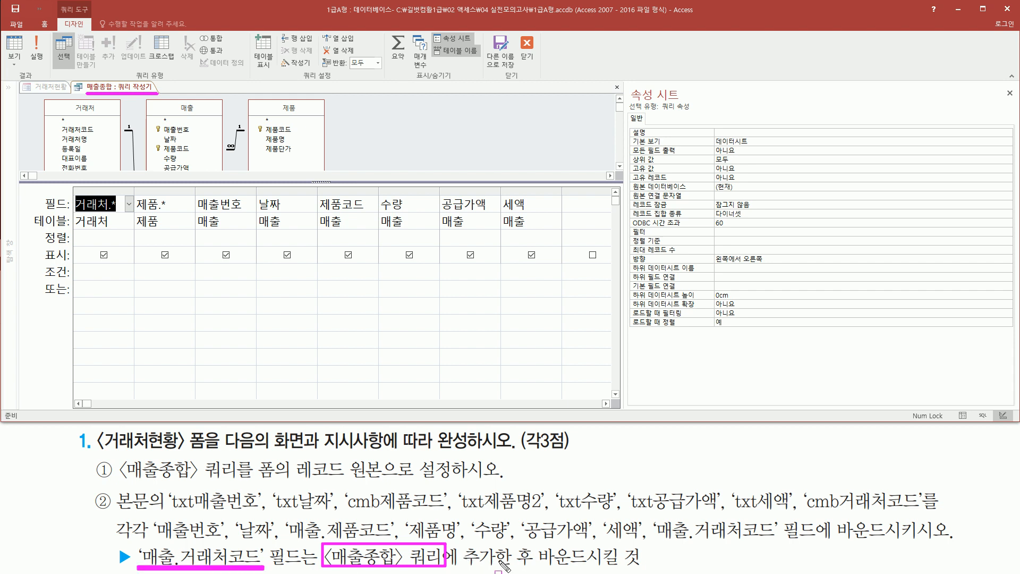
key("Escape")
- Enlarge the query's table area and add the 거래처코드 field of the 매출 table to the design grid
left_click(383, 122)
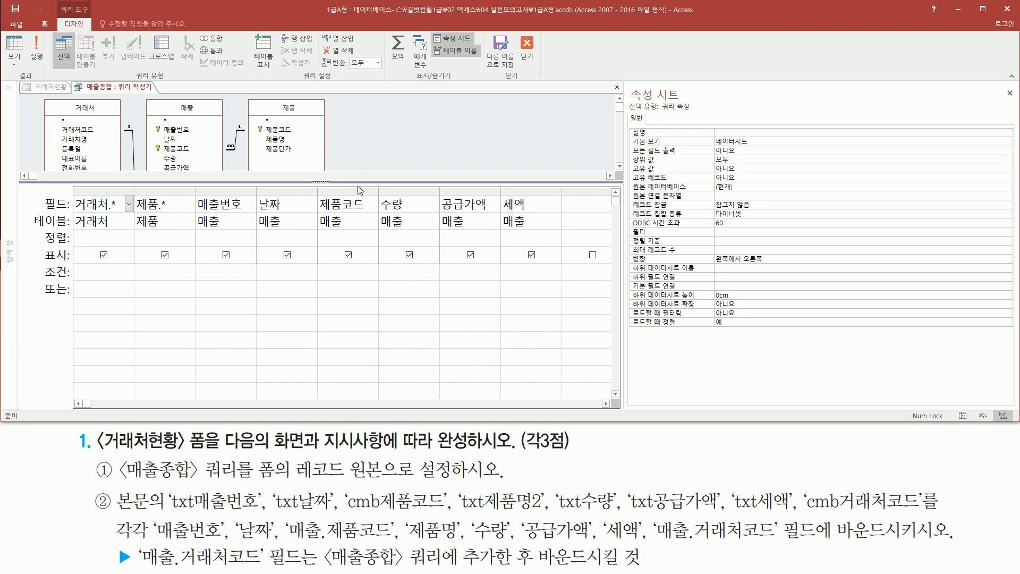
left_click_drag(359, 182, 359, 247)
mouse_move(148, 96)
left_mouse_down()
mouse_move(176, 170)
mouse_move(224, 197)
left_mouse_up()
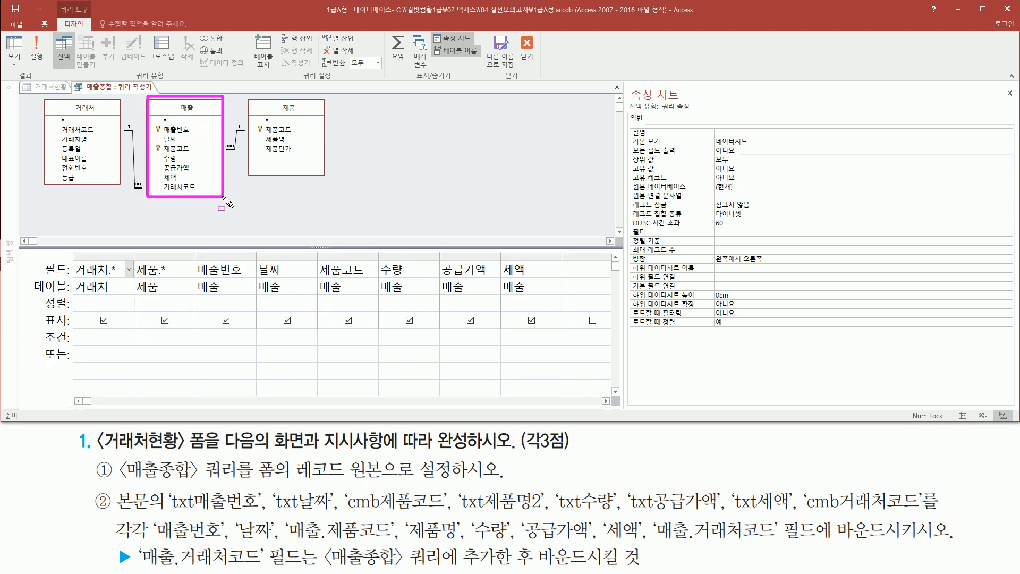
left_click_drag(162, 180, 203, 195)
key("Escape")
double_click(180, 187)
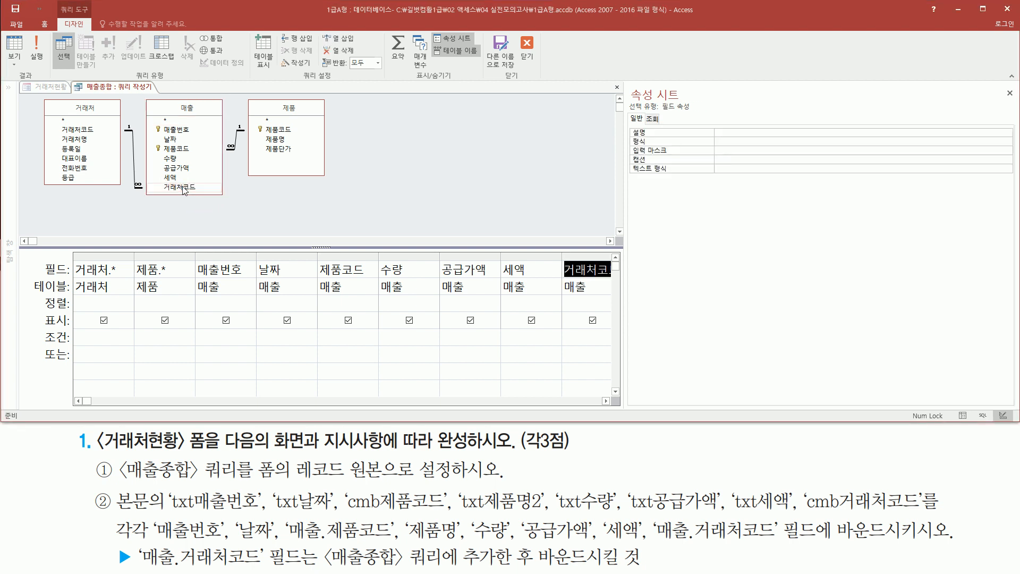
key("ctrl+2")
key("Escape")
left_click(605, 401)
left_click(606, 401)
key("ctrl+2")
left_click_drag(434, 249, 504, 299)
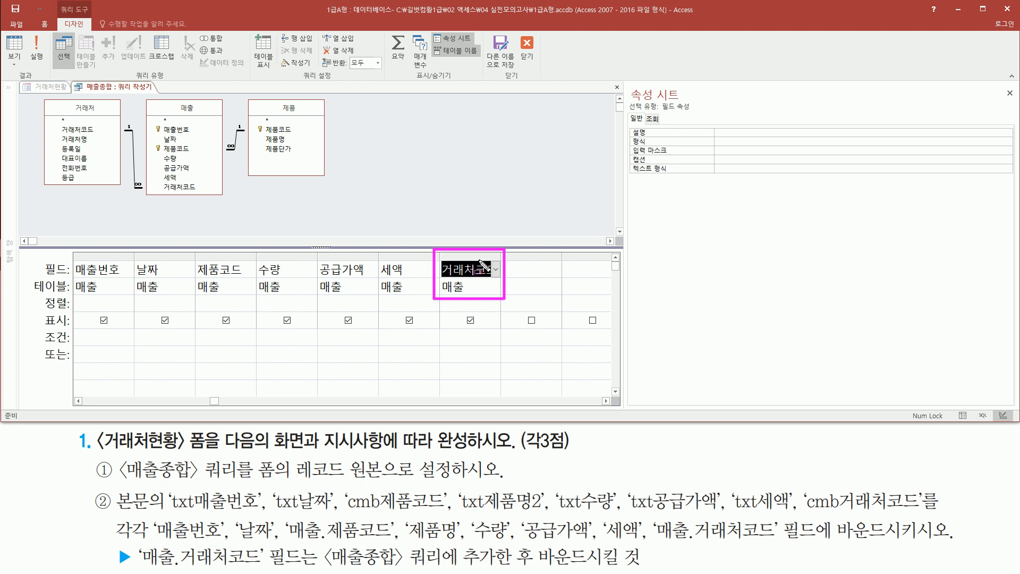
- Close the query builder, saving the changes to the 매출종합 query and updating the property
left_click_drag(516, 28, 538, 69)
key("Escape")
left_click(535, 58)
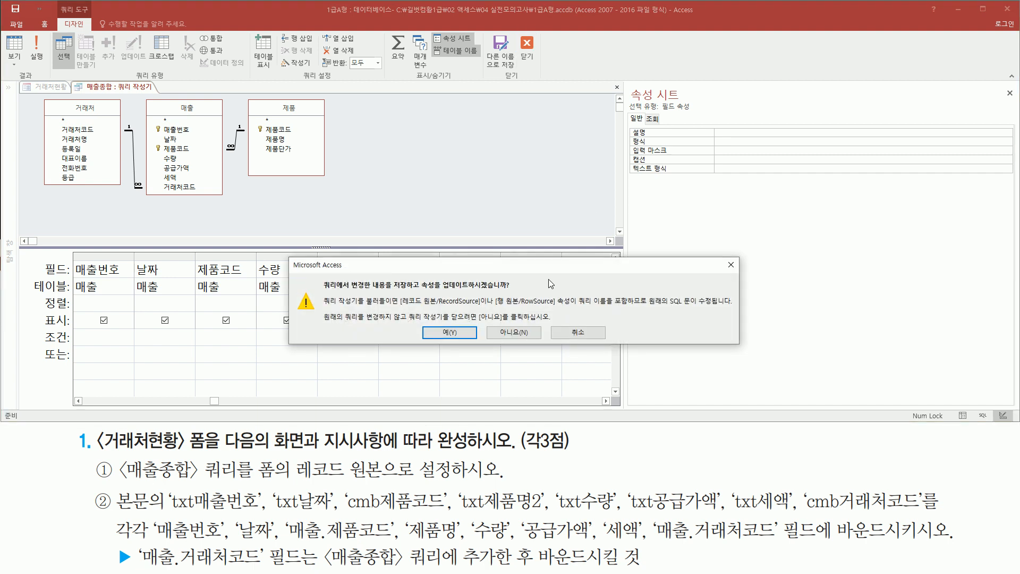
left_click_drag(443, 291, 509, 291)
left_click_drag(432, 338, 474, 352)
key("Escape")
left_click(449, 333)
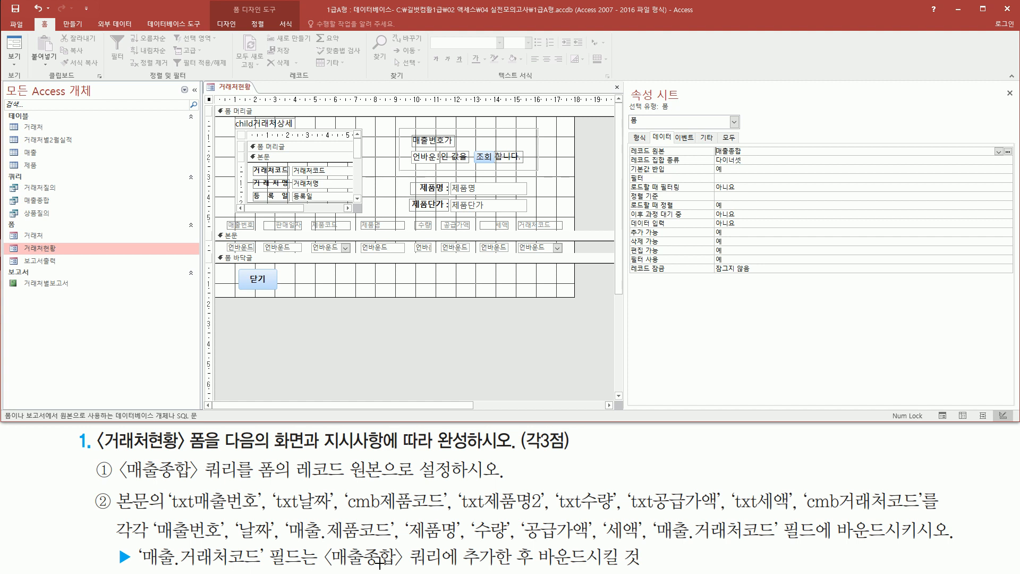
mouse_move(220, 236)
left_mouse_down()
mouse_move(507, 265)
mouse_move(556, 250)
mouse_move(570, 257)
left_mouse_up()
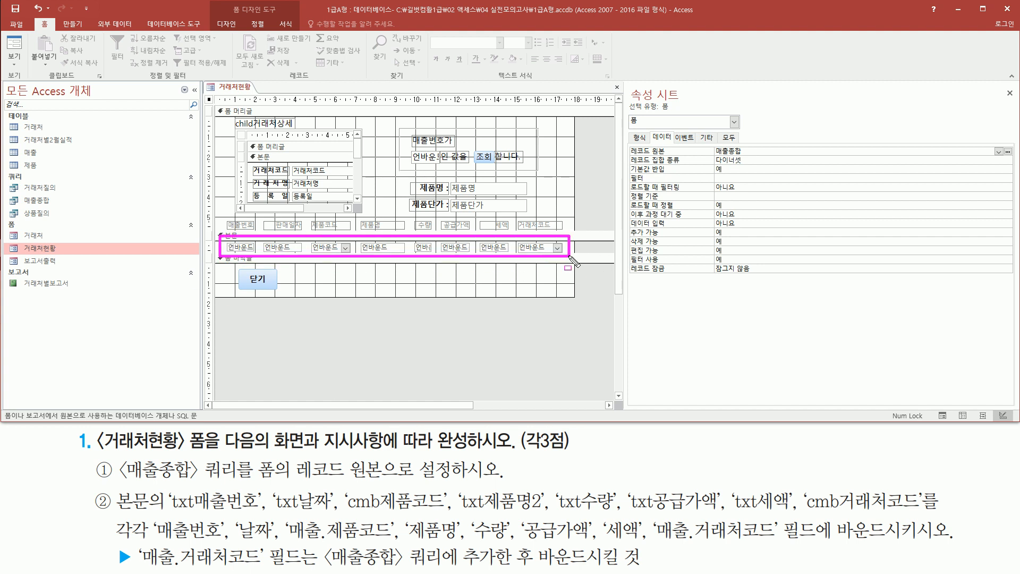
- Bind the txt매출번호 text box in the form's detail section to the 매출번호 field
left_click(244, 250)
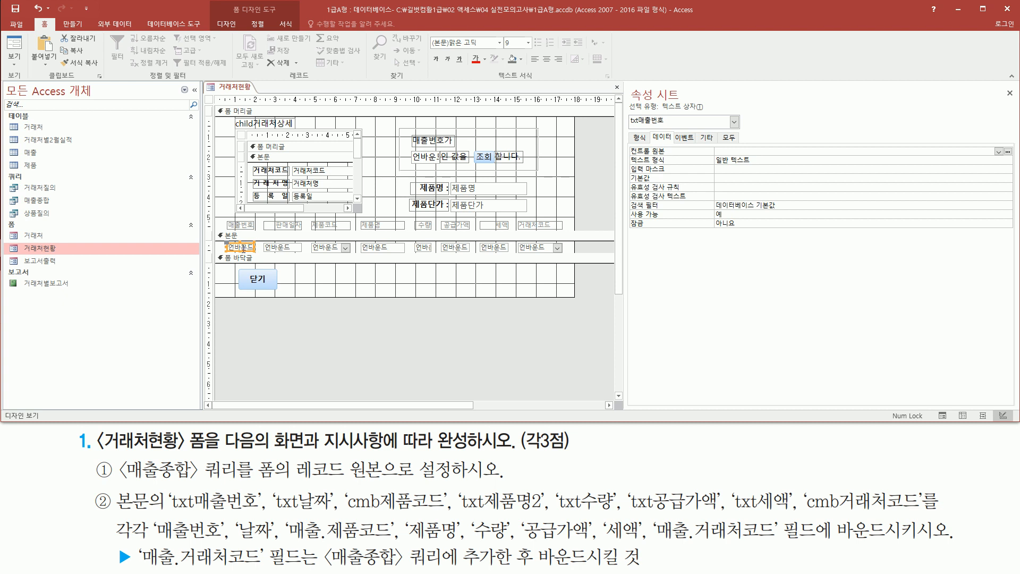
mouse_move(625, 129)
left_mouse_down()
mouse_move(672, 129)
mouse_move(660, 156)
left_mouse_up()
key("Escape")
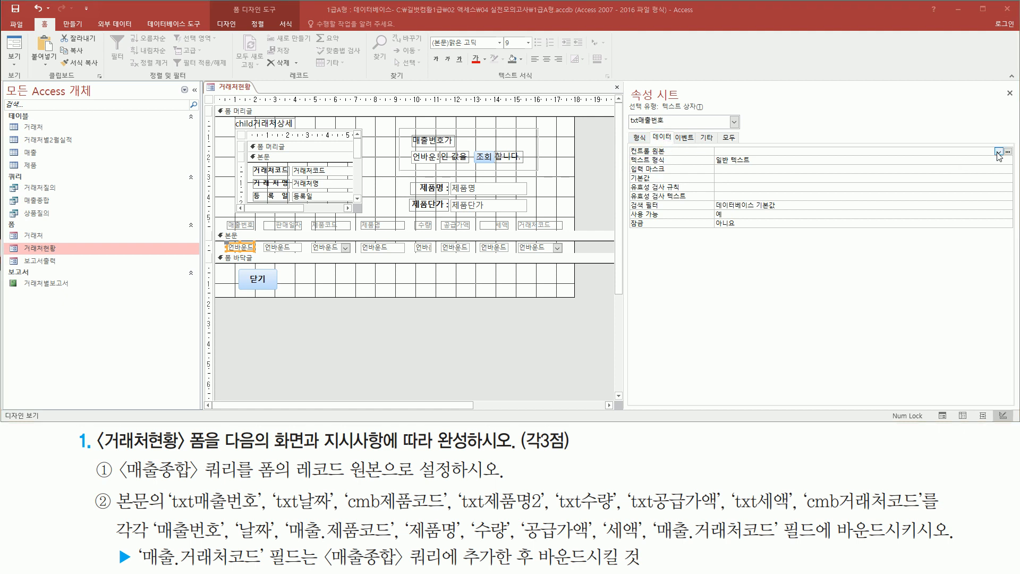
left_click(997, 151)
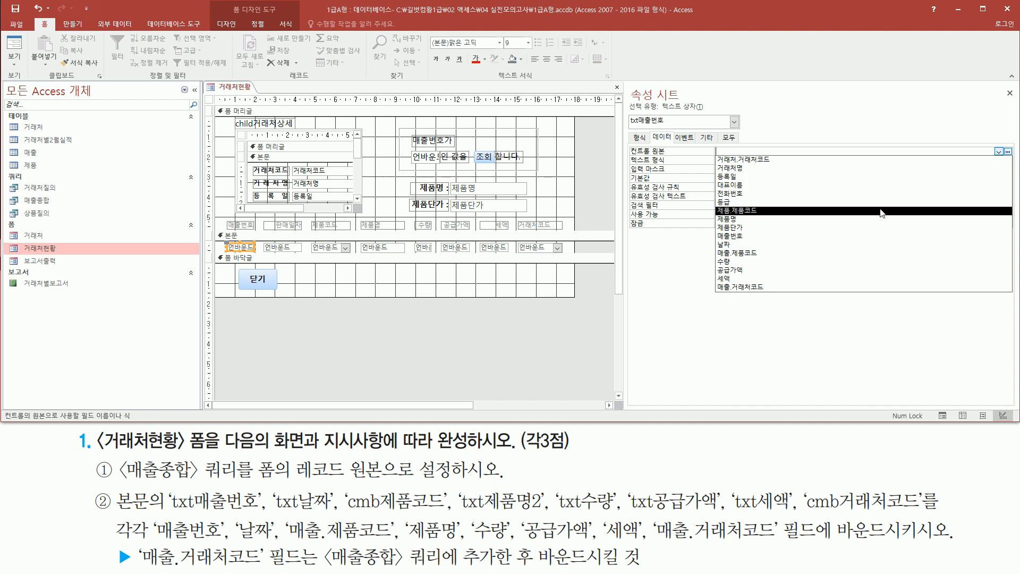
left_click(864, 236)
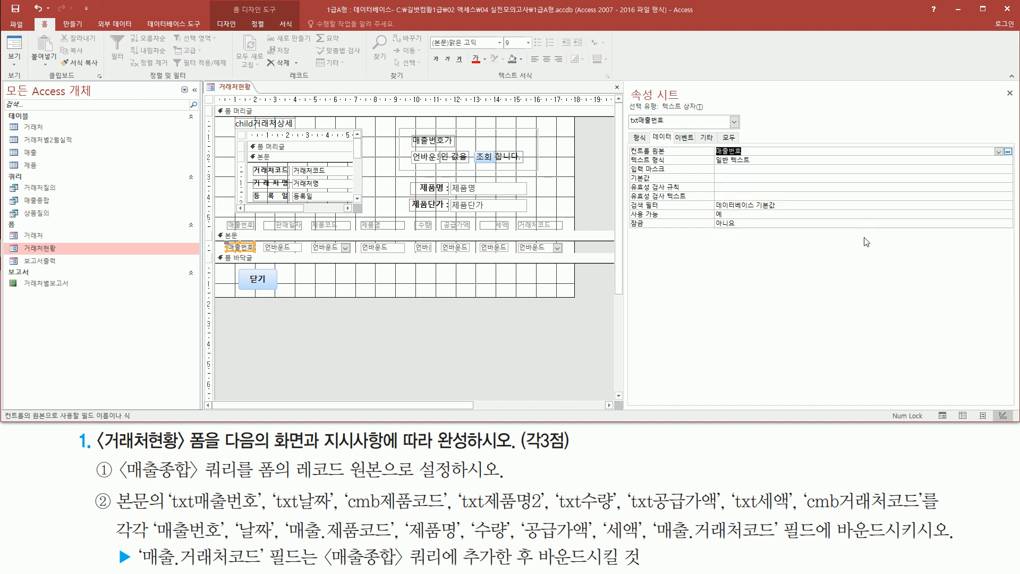
- Set the control source of the txt날짜 text box in the detail section to 날짜
left_click(287, 249)
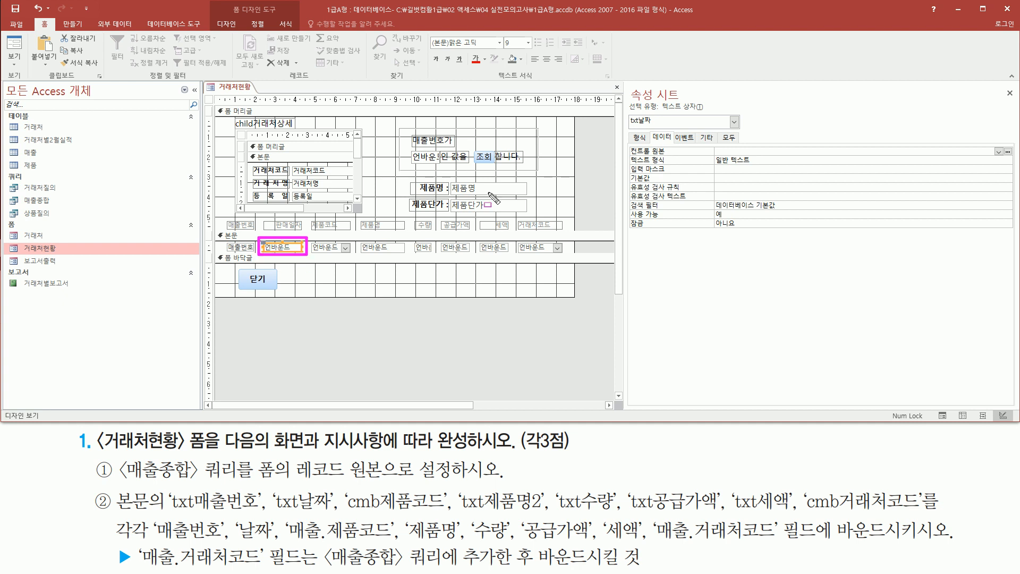
left_click_drag(631, 127, 649, 127)
mouse_move(234, 539)
left_mouse_down()
mouse_move(277, 530)
mouse_move(277, 518)
left_mouse_up()
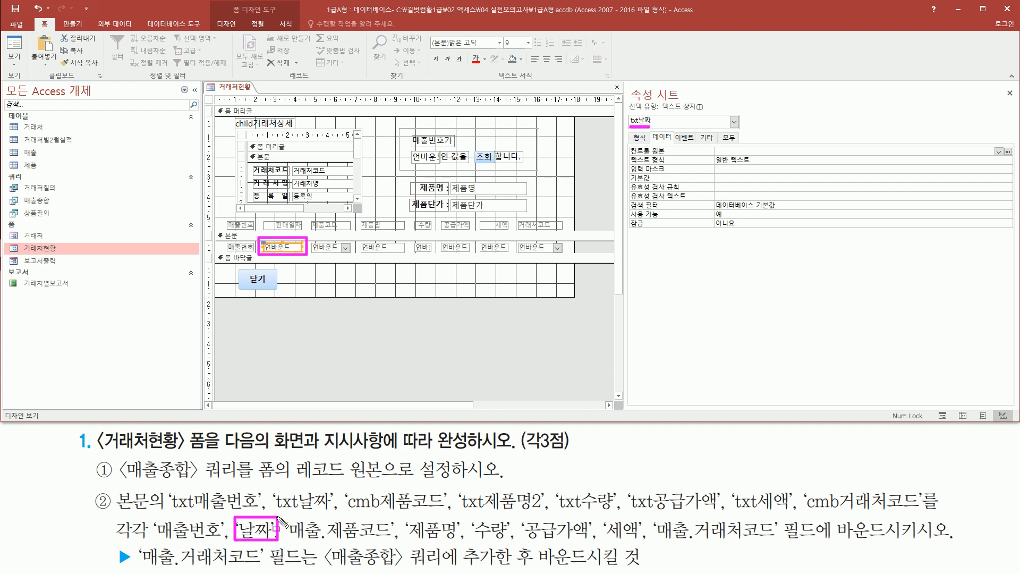
left_click_drag(996, 146, 1005, 158)
key("Escape")
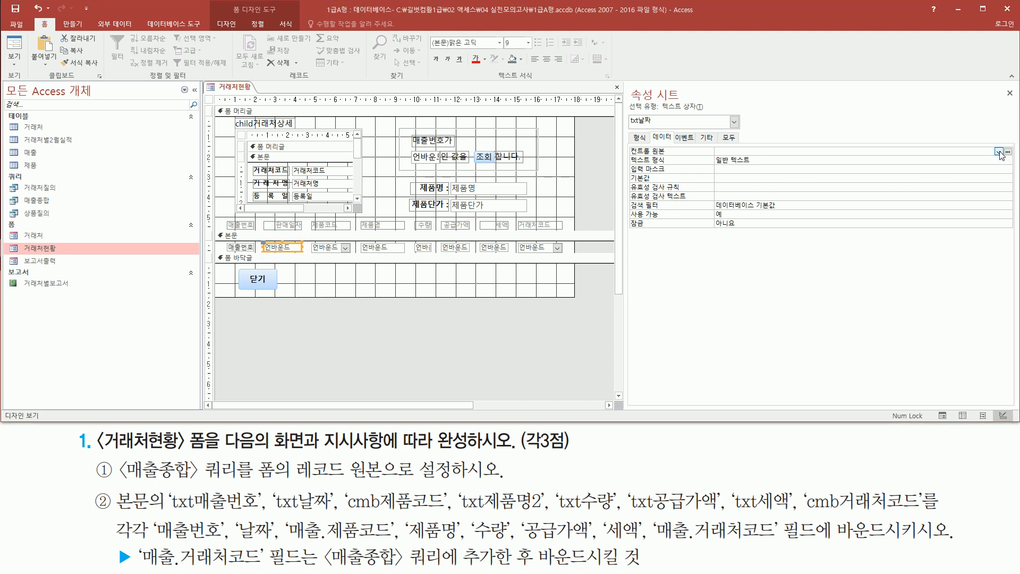
left_click(998, 151)
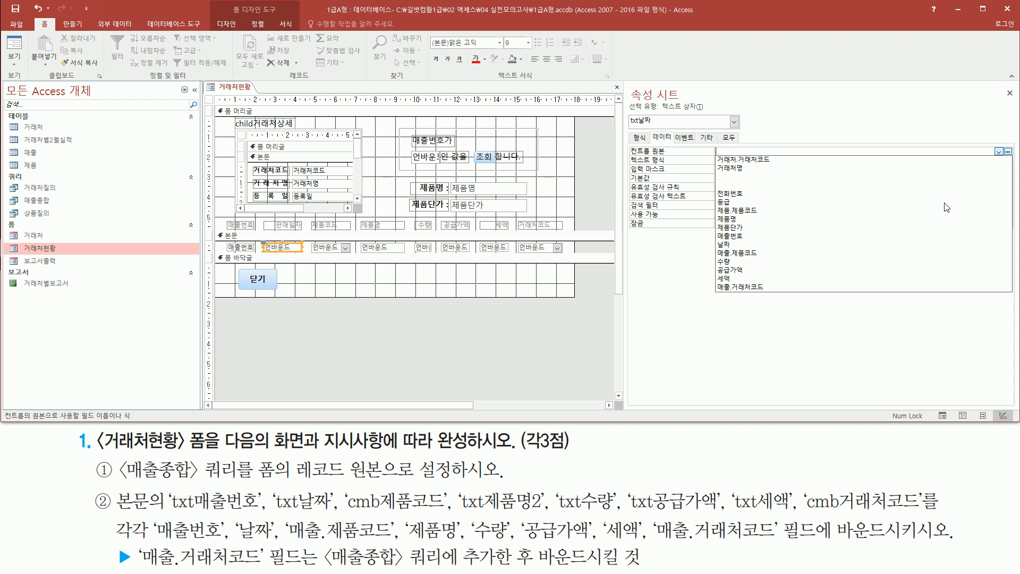
left_click(904, 246)
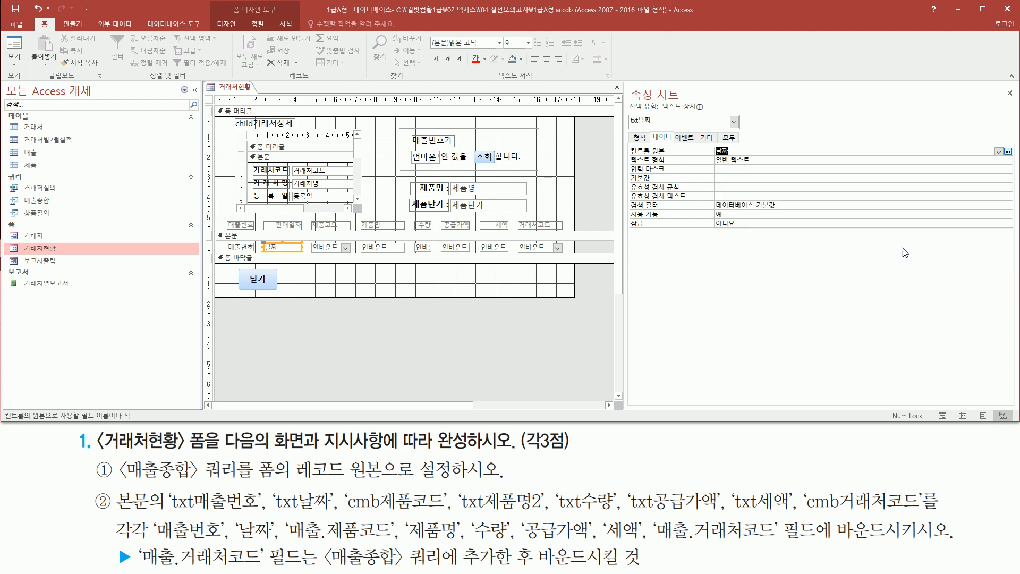
- Set the control source of the cmb제품코드 combo box in the detail section to 매출.제품코드
left_click_drag(308, 240, 360, 264)
left_click(345, 248)
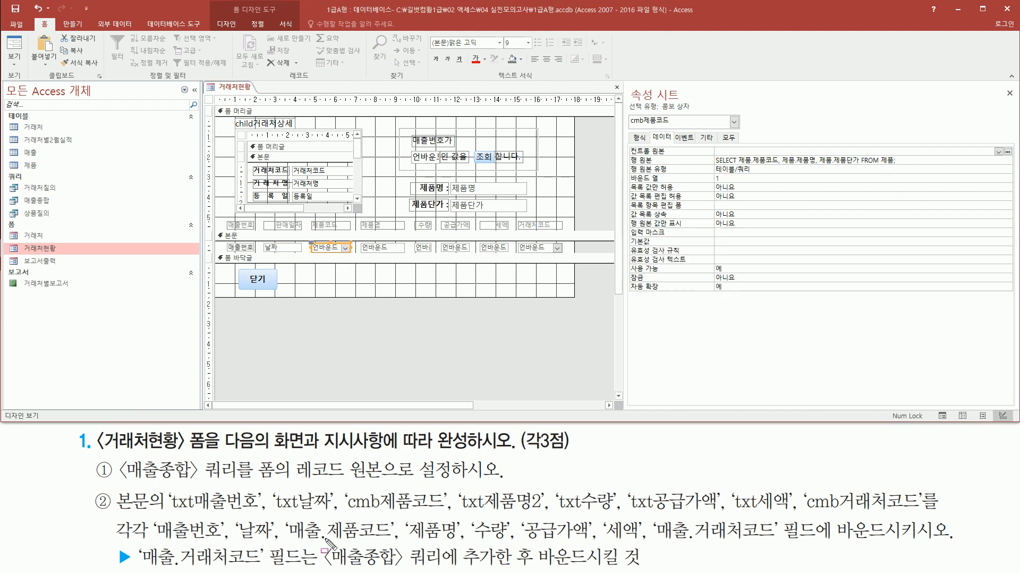
left_click_drag(283, 516, 396, 542)
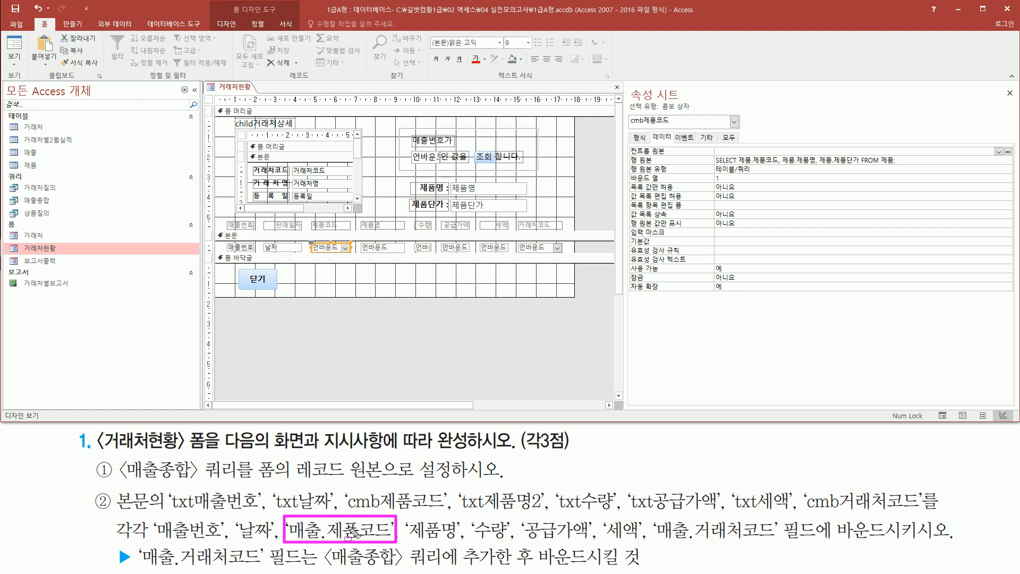
left_click_drag(628, 142, 682, 155)
left_click(997, 151)
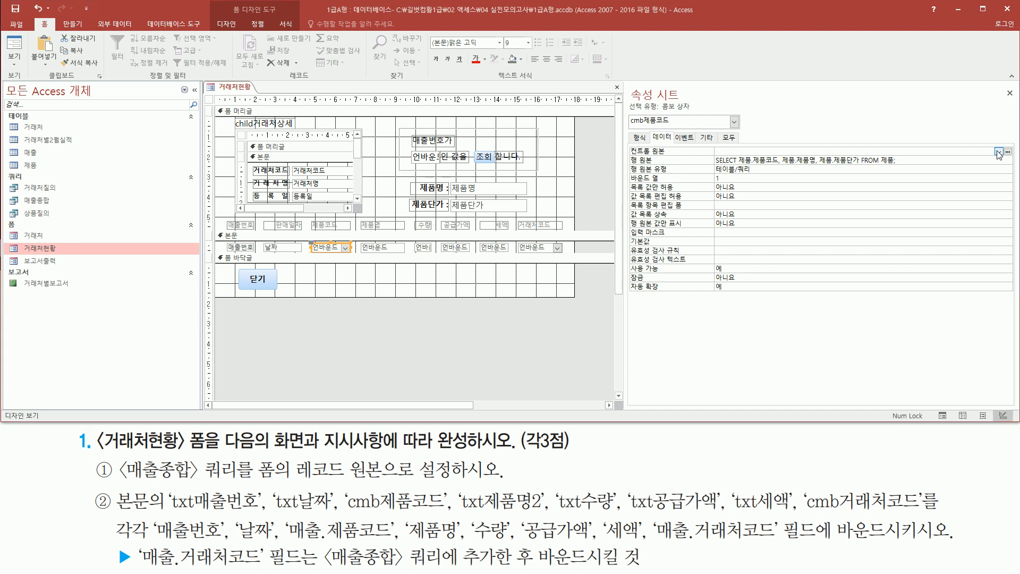
left_click(997, 152)
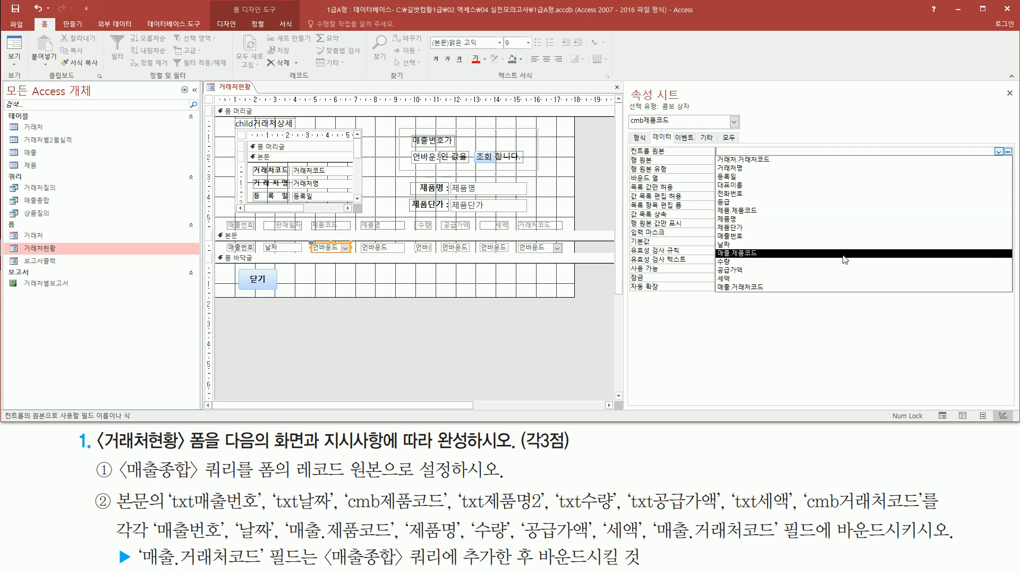
left_click(771, 253)
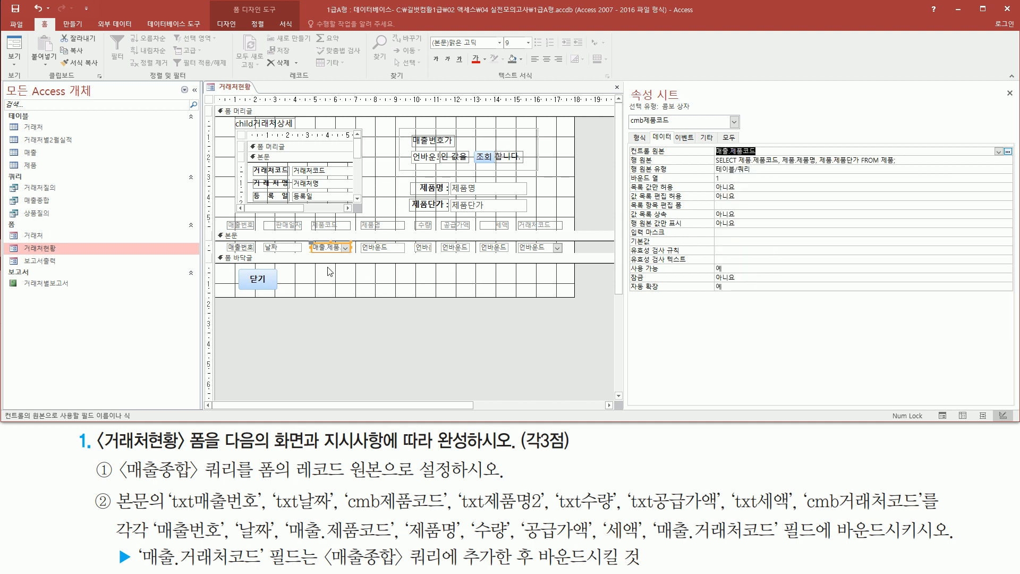
left_click_drag(626, 144, 772, 159)
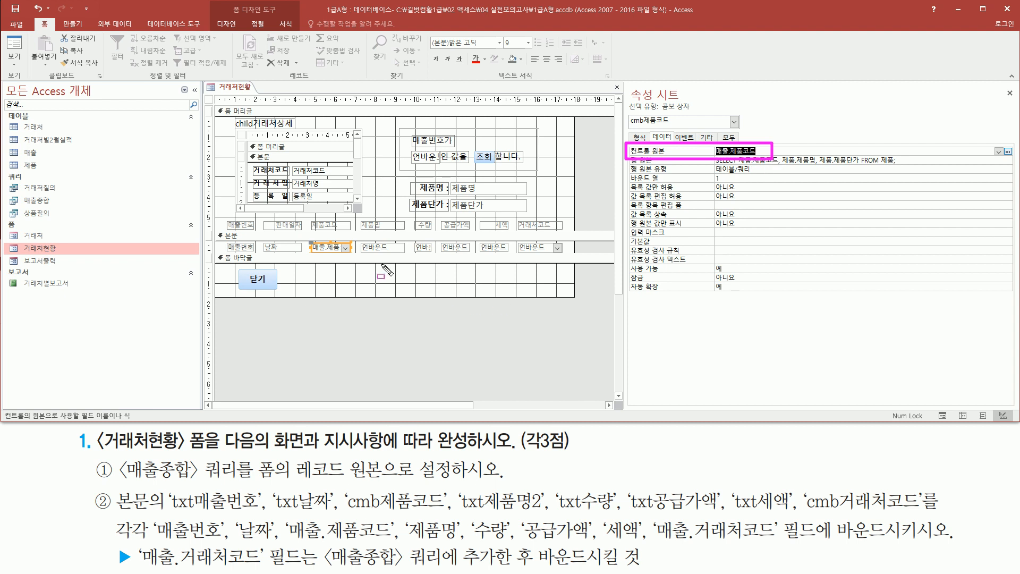
key("Escape")
- Bind the txt제품명2 text box in the detail section to the 제품명 field
left_click(384, 248)
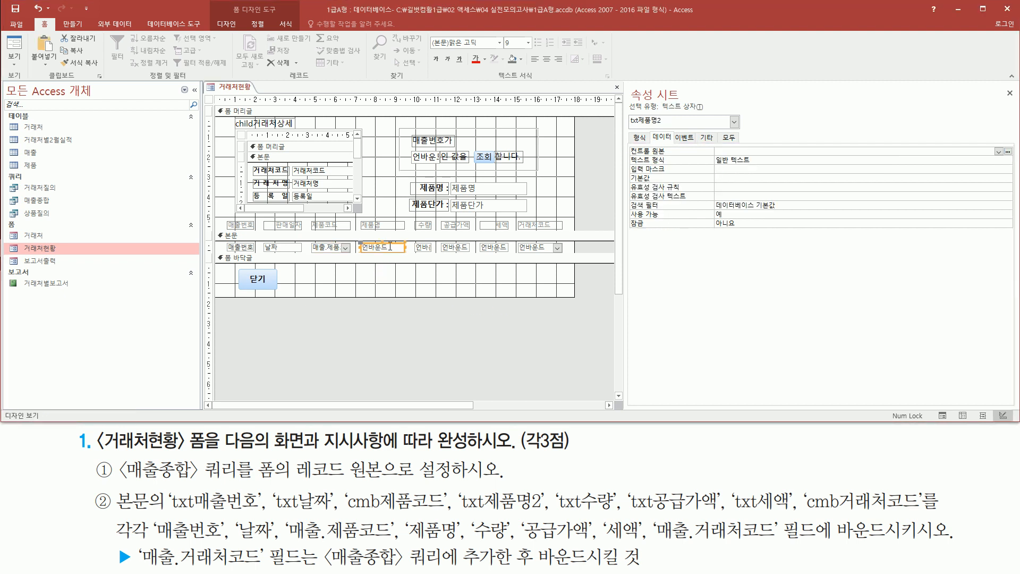
key("ctrl+2")
left_click_drag(629, 127, 665, 128)
left_click_drag(406, 515, 460, 544)
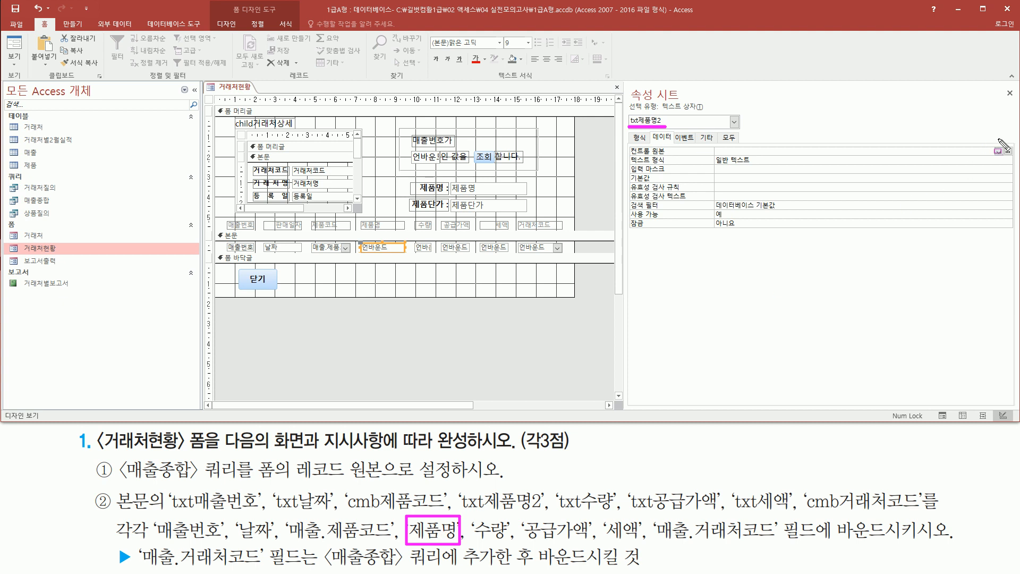
left_click_drag(991, 142, 1007, 159)
left_click(998, 152)
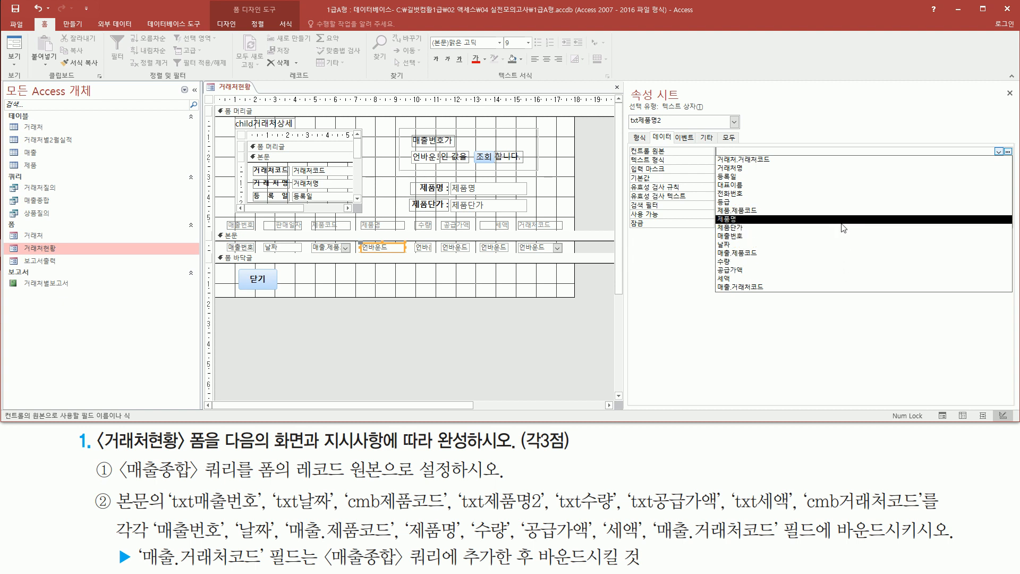
left_click(842, 219)
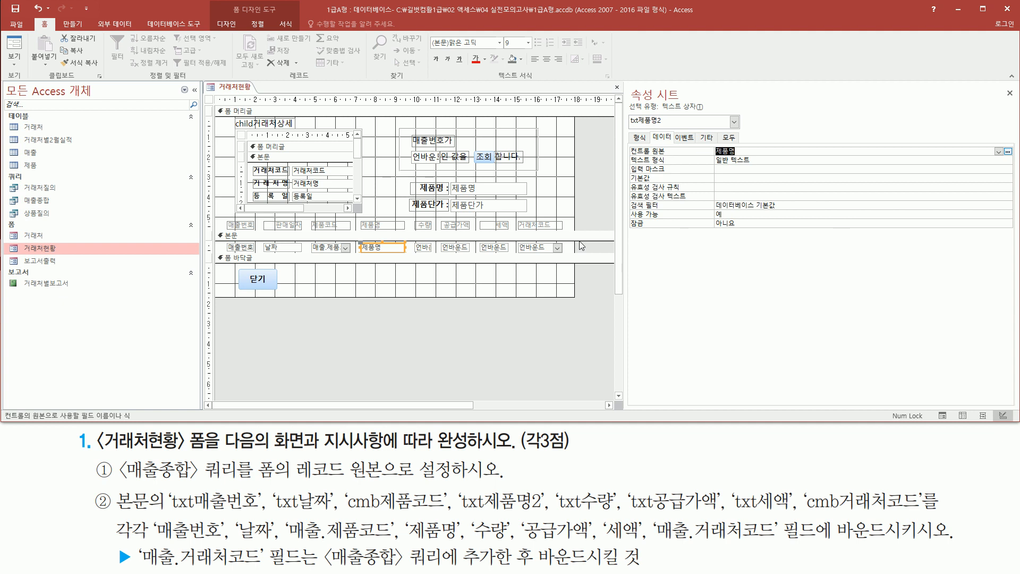
- Set the control source of the txt수량 text box in the detail section to 수량
left_click(427, 248)
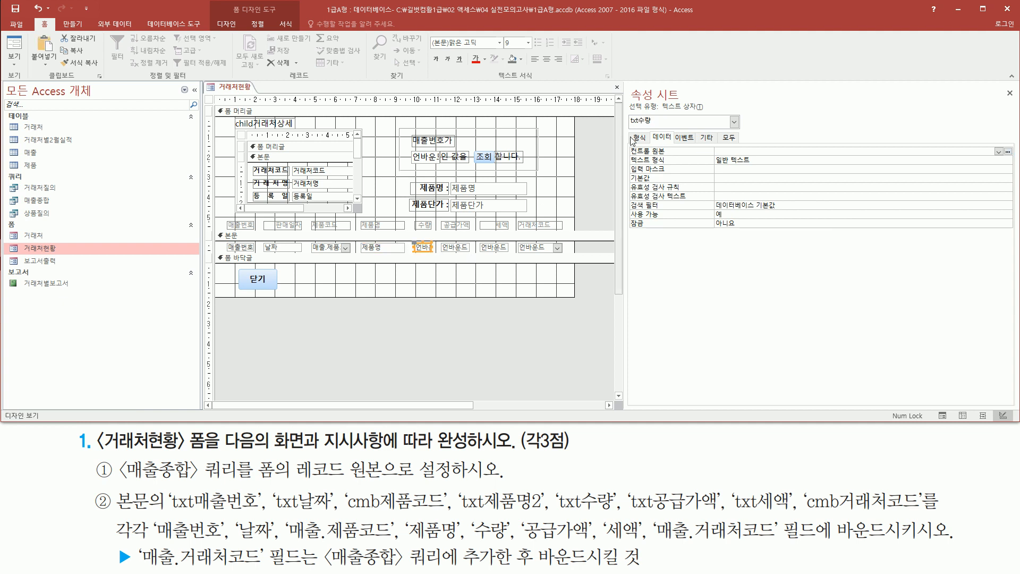
left_click_drag(625, 125, 655, 126)
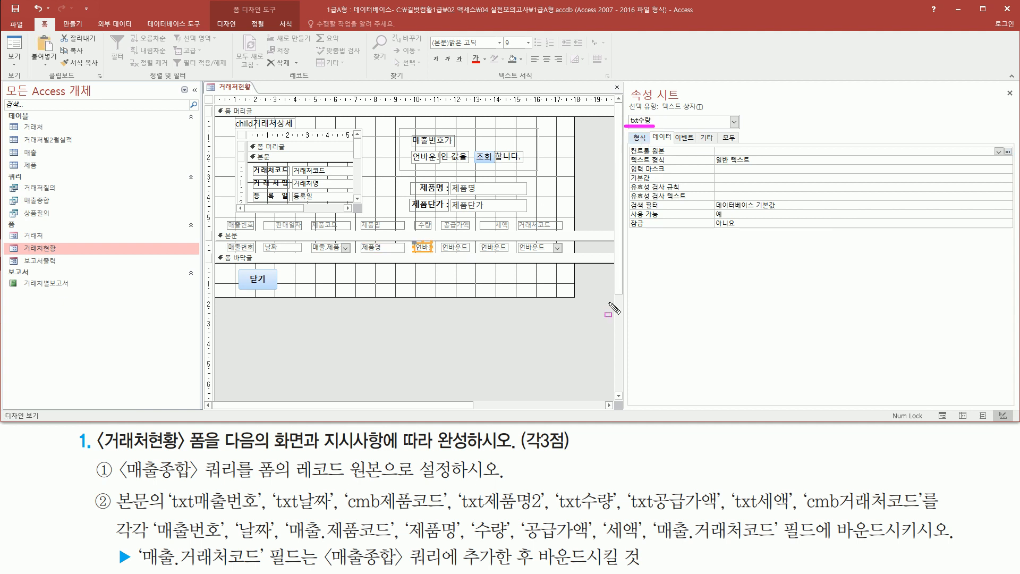
left_click_drag(468, 514, 515, 544)
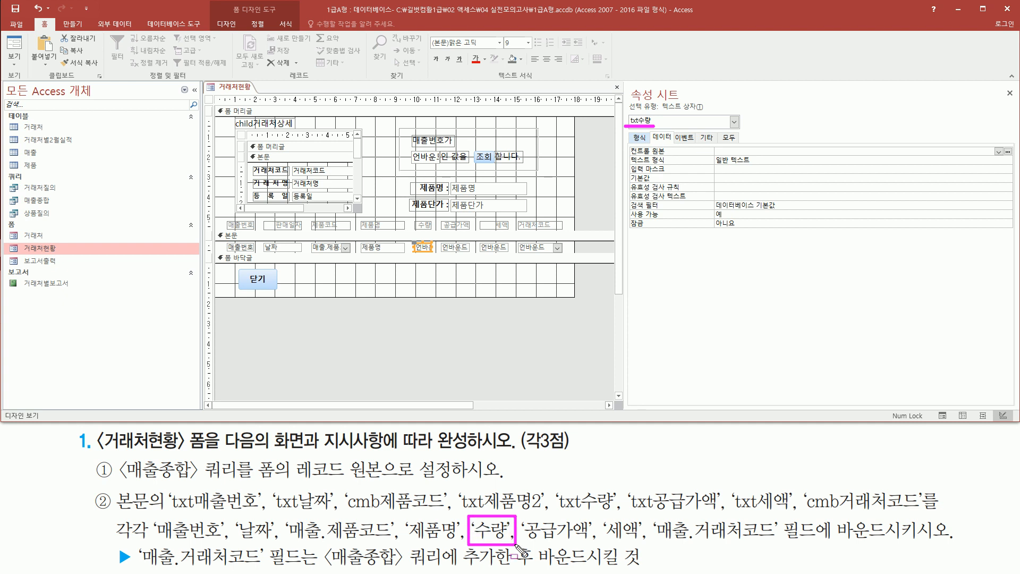
key("Escape")
left_click(998, 151)
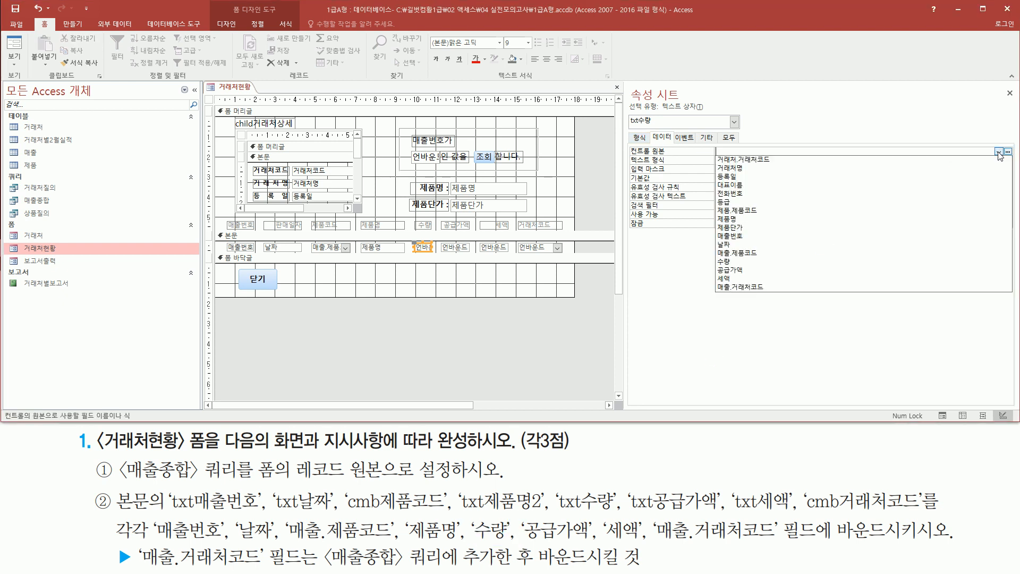
left_click(805, 262)
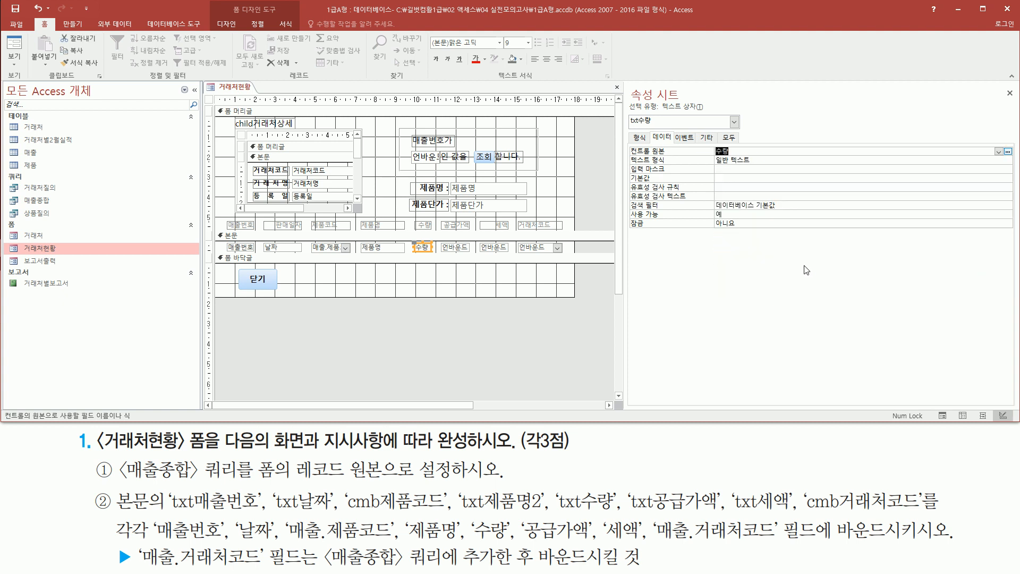
- Bind the txt공급가액 text box in the detail section to the 공급가액 field
left_click(463, 247)
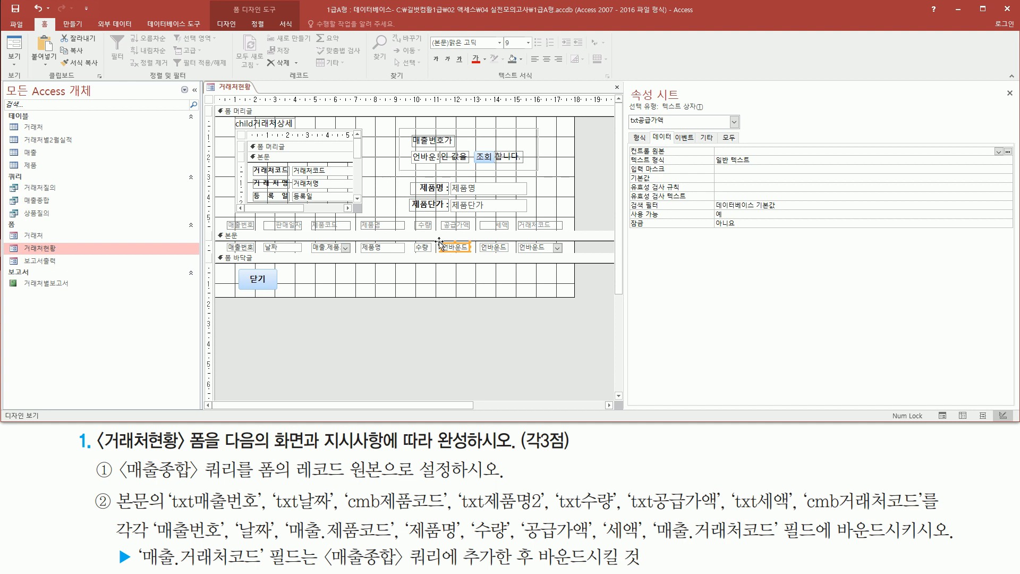
left_click_drag(628, 127, 676, 128)
left_click_drag(521, 514, 593, 542)
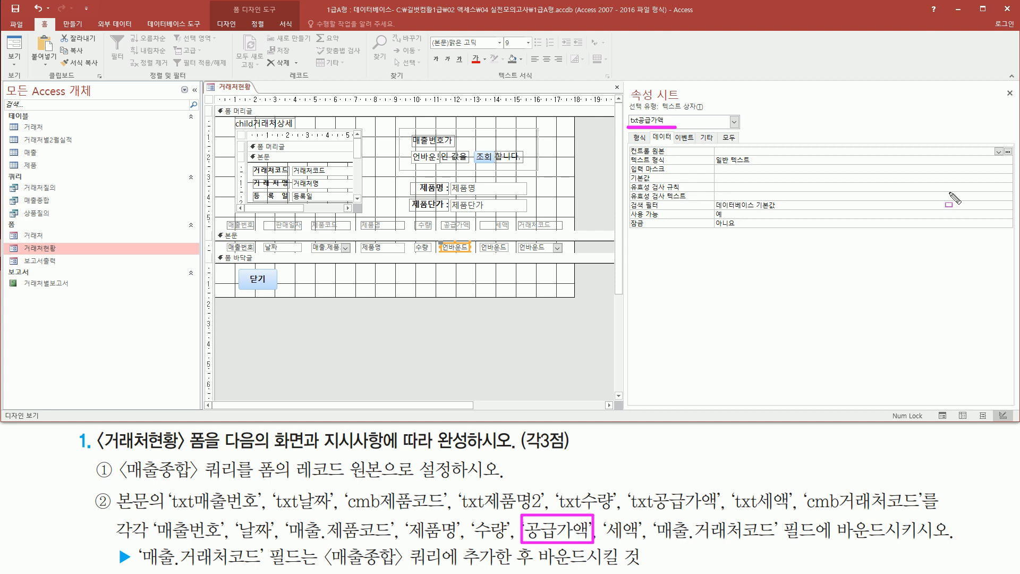
left_click_drag(987, 144, 1004, 157)
key("Escape")
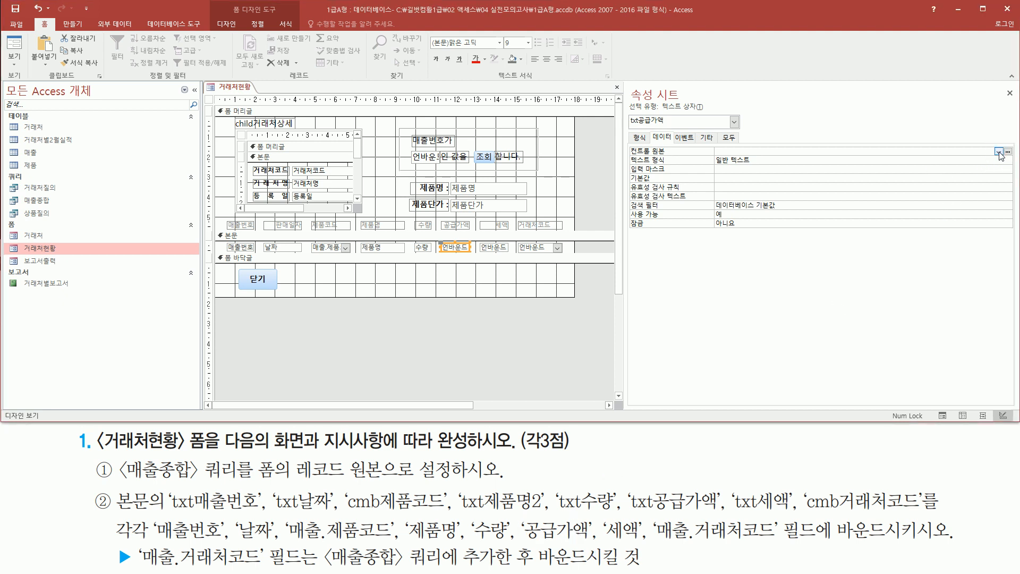
left_click(998, 152)
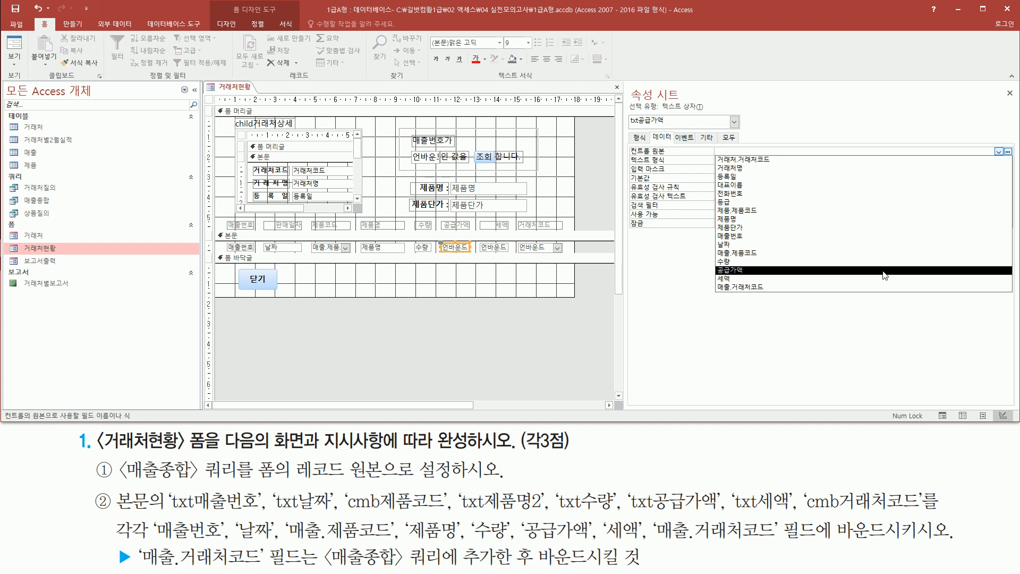
left_click(884, 270)
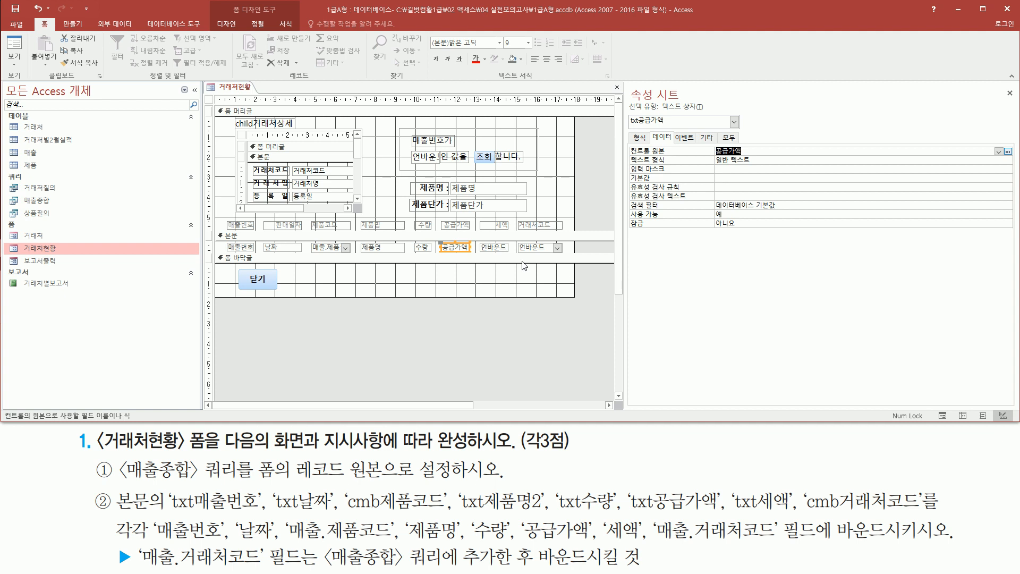
- Set the control source of the txt세액 text box in the detail section to 세액
left_click(497, 249)
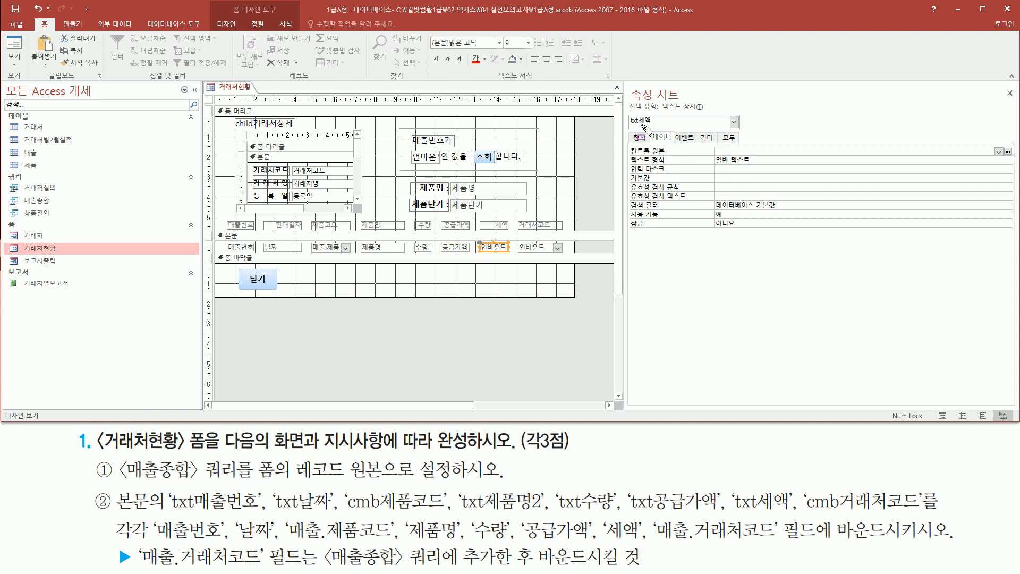
left_click_drag(627, 128, 654, 128)
left_click_drag(599, 514, 646, 545)
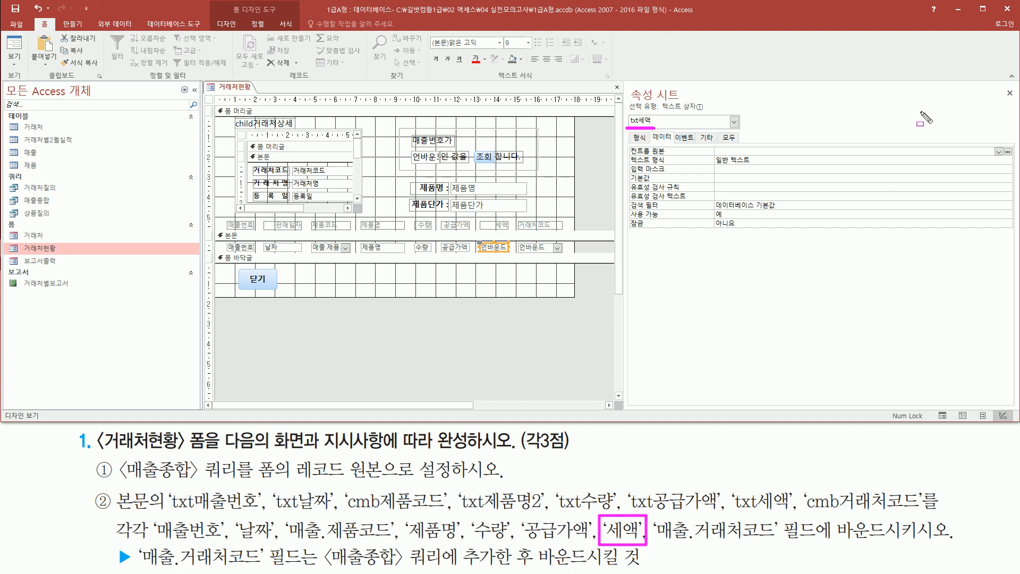
key("Escape")
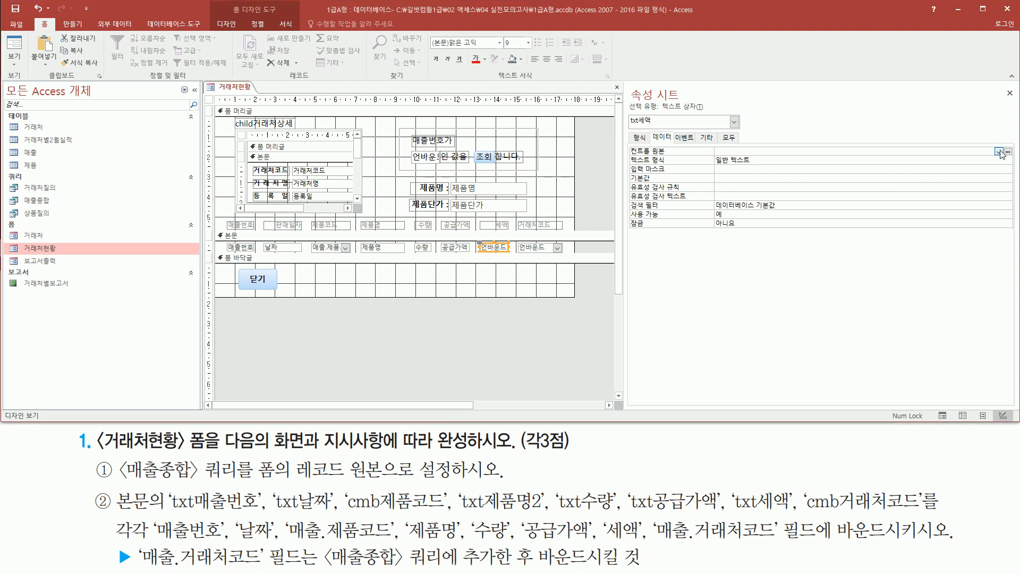
left_click(999, 151)
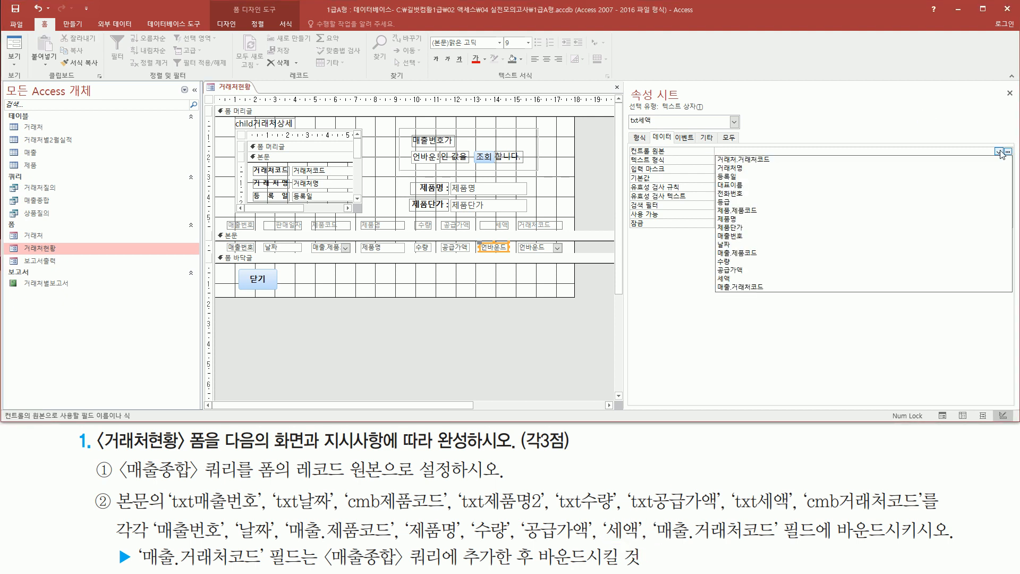
left_click(778, 278)
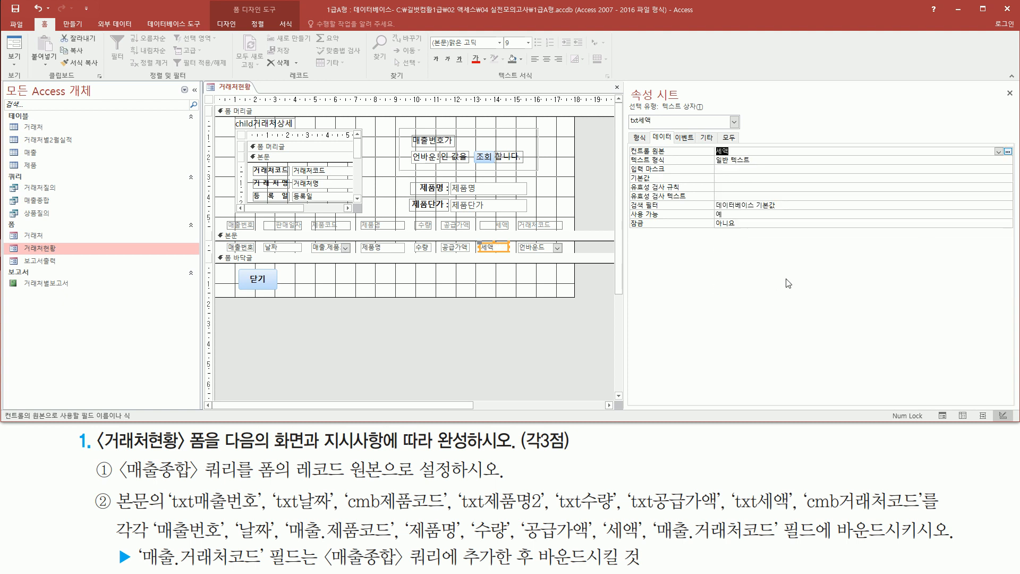
- Bind the cmb거래처코드 combo box in the detail section to the 매출.거래처코드 field
left_click(557, 246)
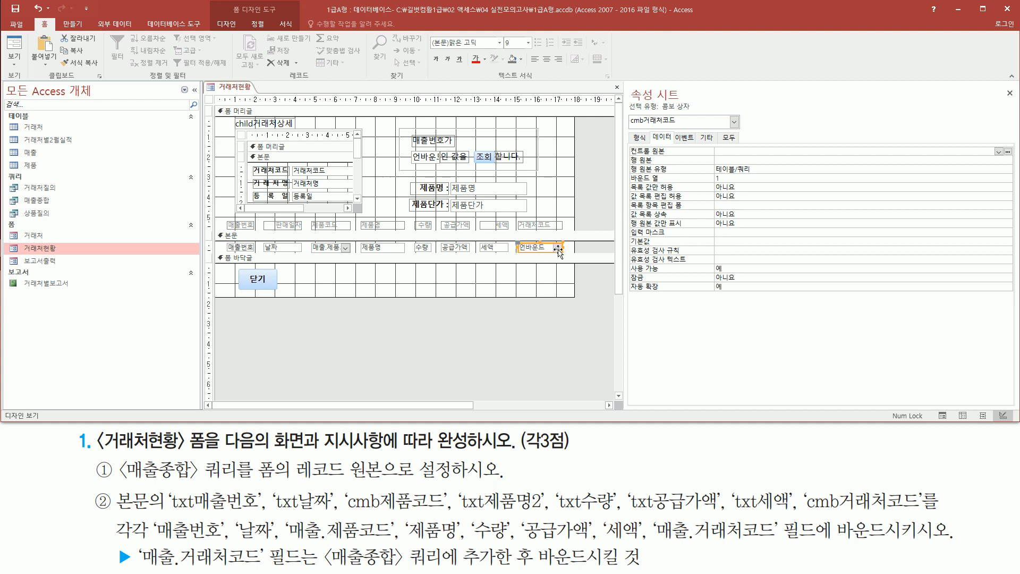
left_click_drag(629, 110, 685, 130)
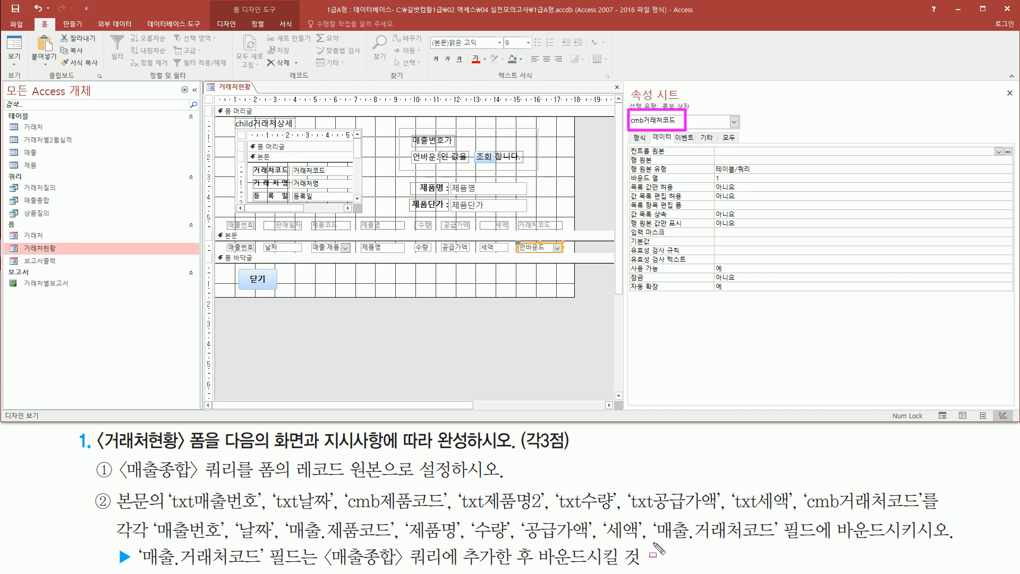
left_click_drag(655, 541, 780, 542)
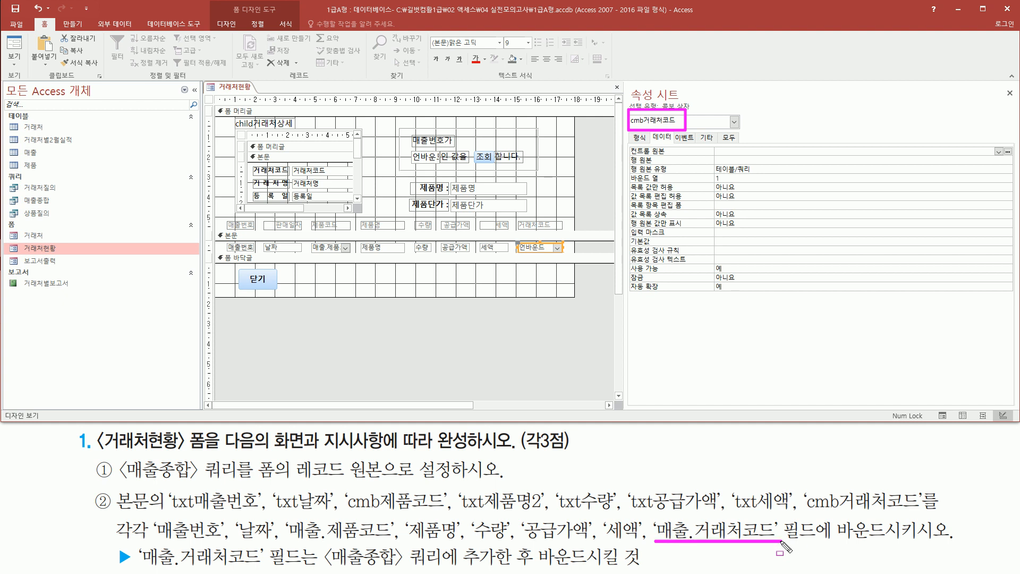
key("Escape")
left_click(998, 153)
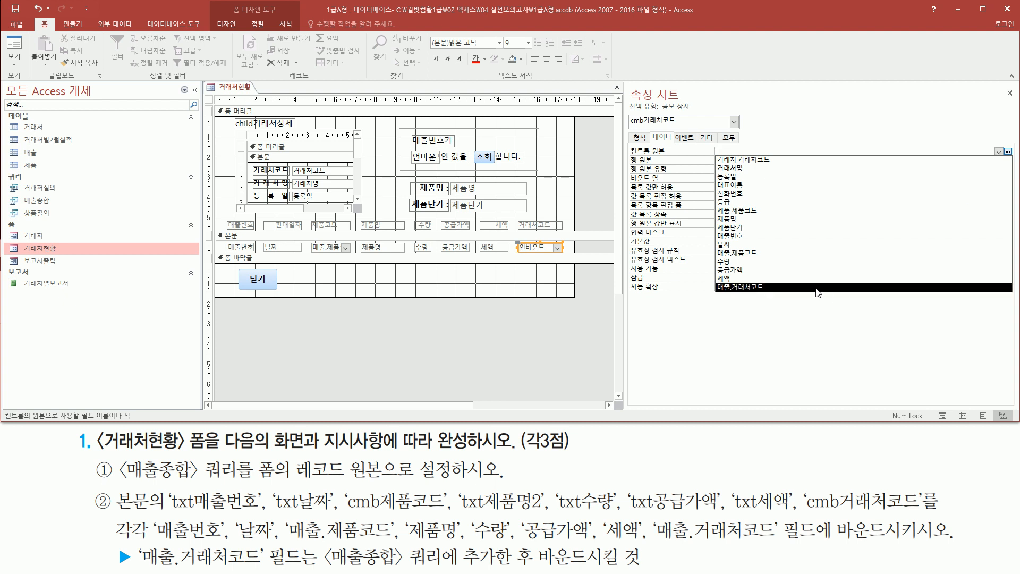
left_click(778, 287)
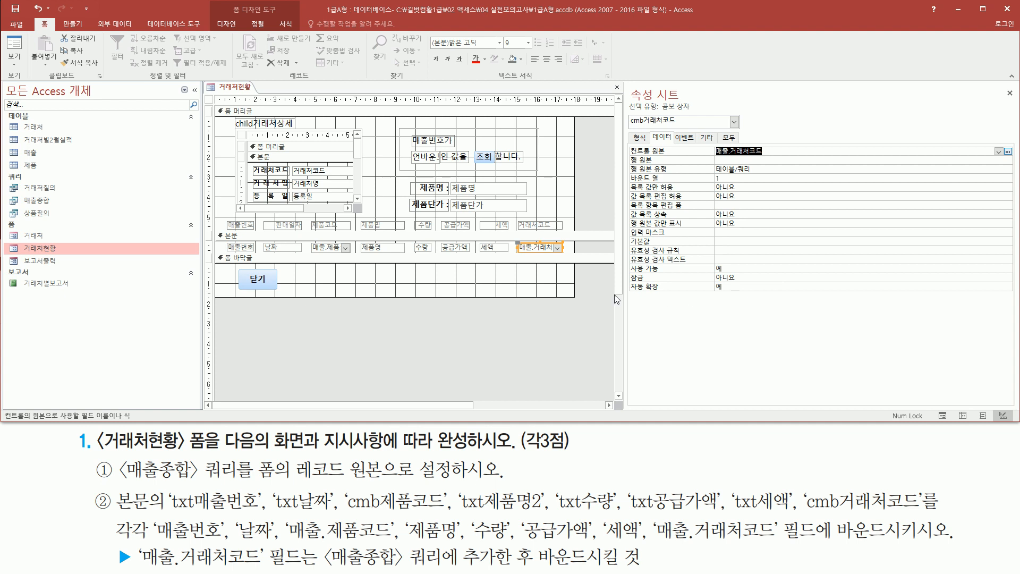
- Show the 거래처현황 form in Form view and check the data in the bound detail controls
left_click(233, 257)
left_click_drag(225, 237, 573, 261)
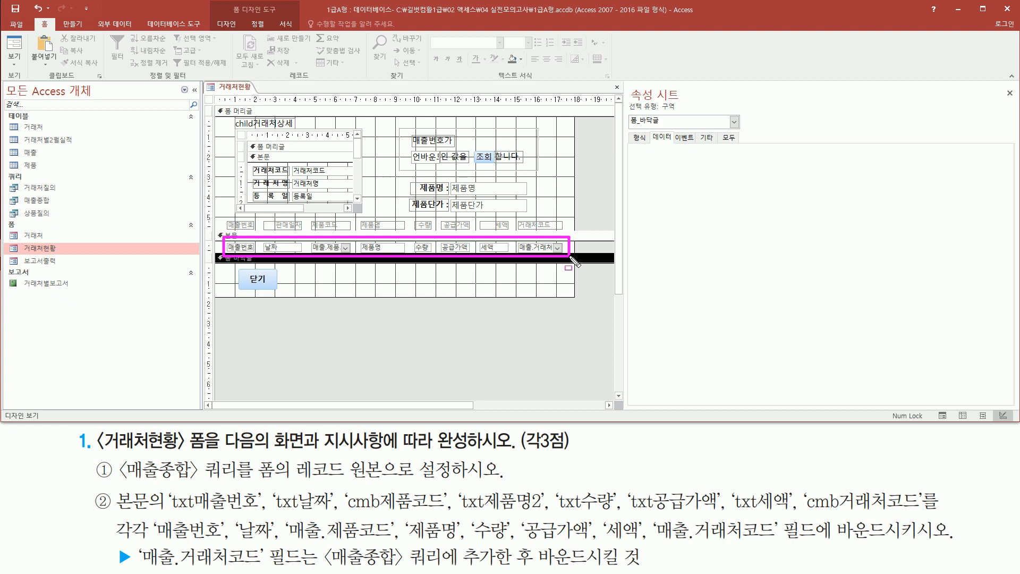
left_click(326, 315)
right_click(427, 313)
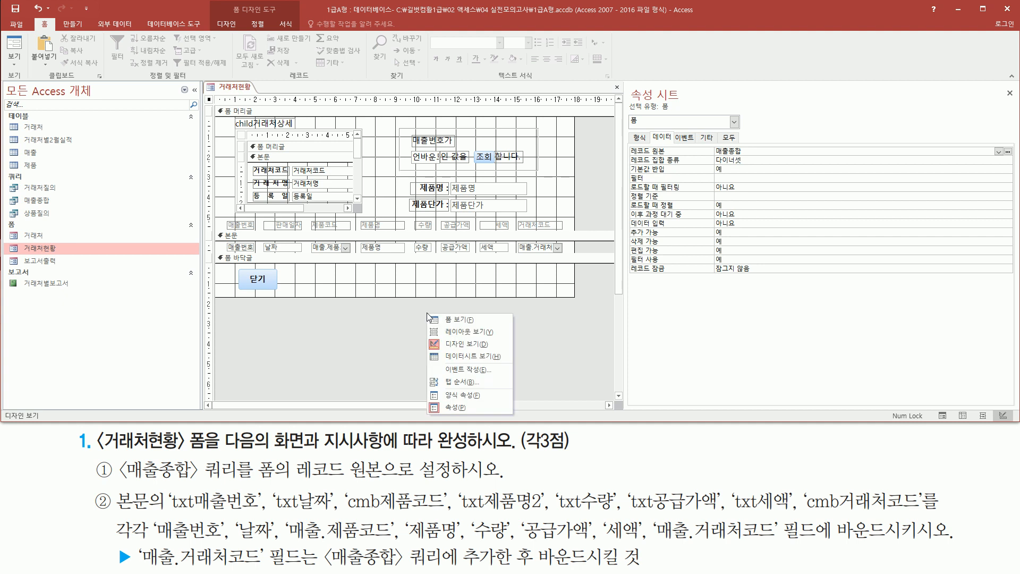
left_click(453, 320)
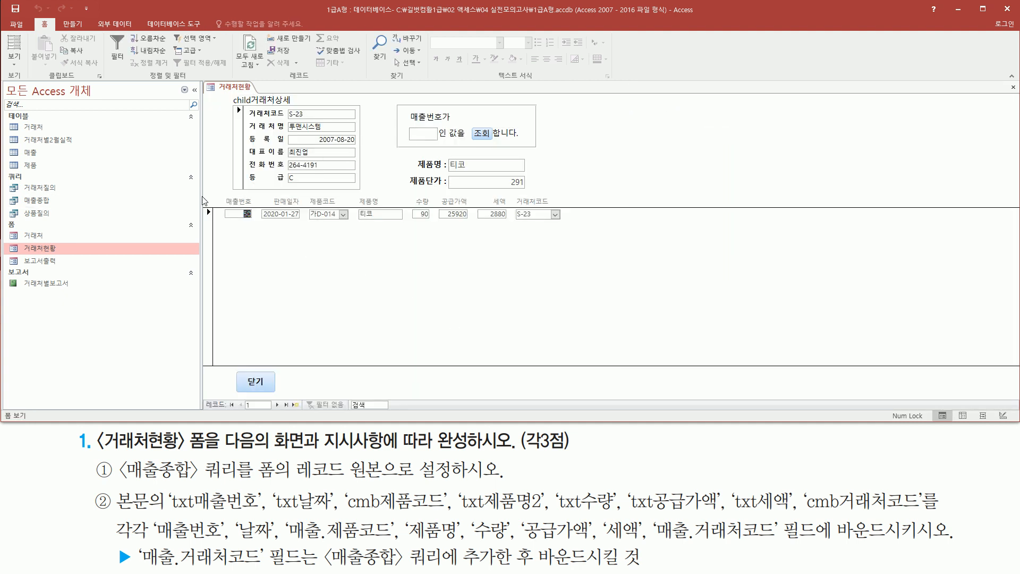
mouse_move(212, 201)
left_mouse_down()
mouse_move(446, 235)
mouse_move(573, 230)
left_mouse_up()
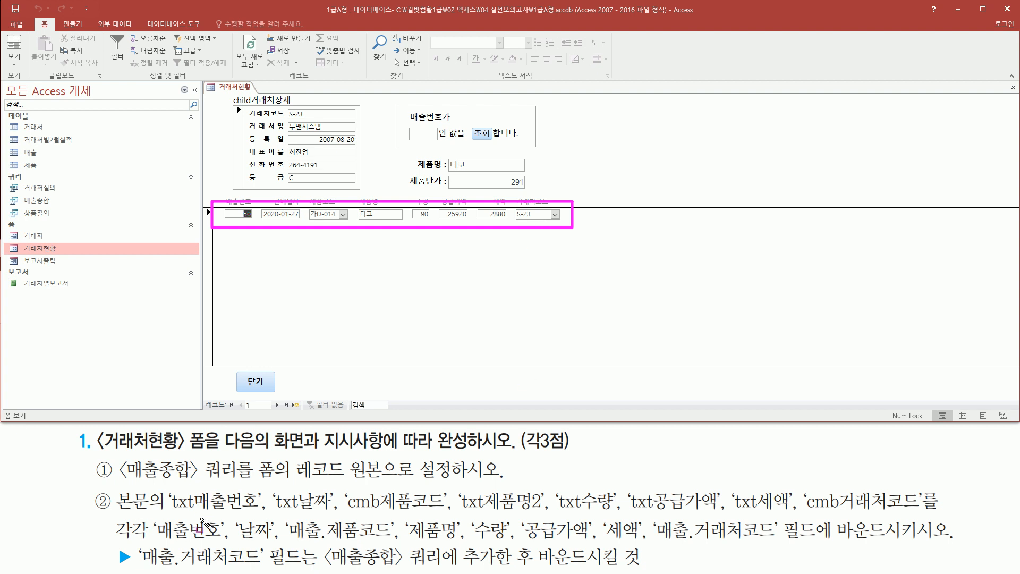
key("Escape")
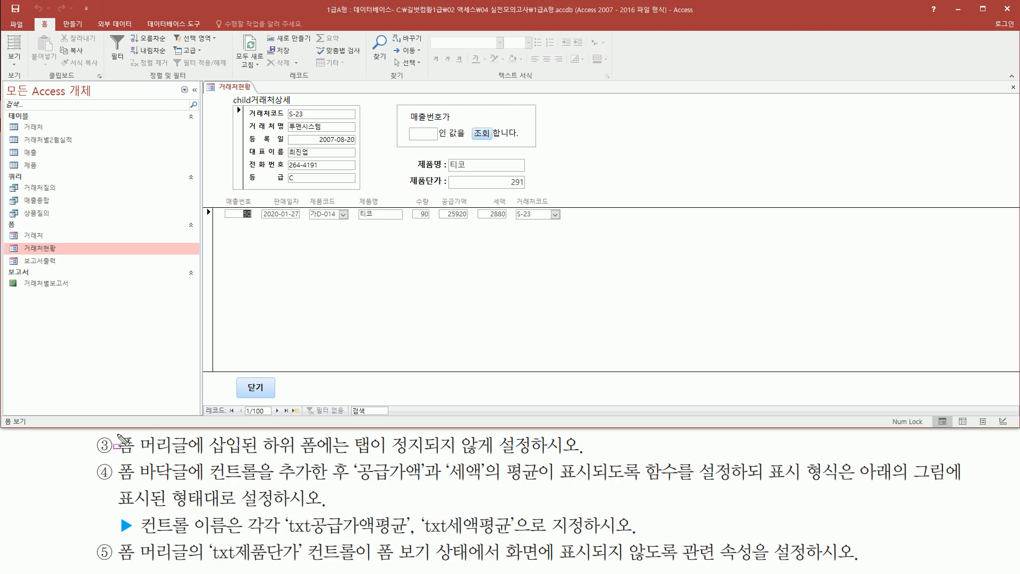
- Step the focus through the form header controls to examine whether the tab order enters the 거래처상세 subform
mouse_move(117, 433)
left_mouse_down()
mouse_move(146, 453)
mouse_move(541, 456)
left_mouse_up()
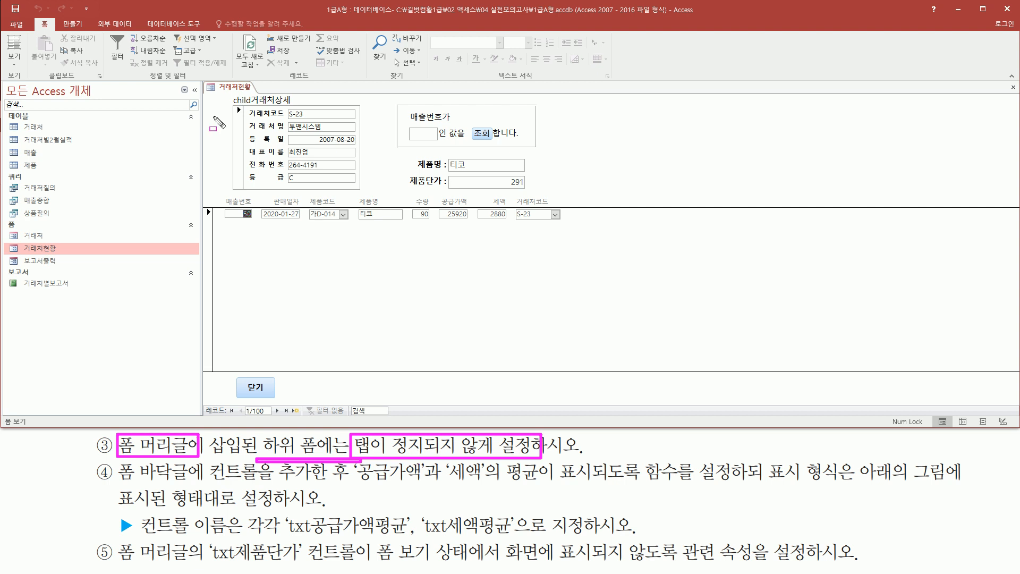
mouse_move(204, 93)
left_mouse_down()
mouse_move(219, 154)
mouse_move(514, 180)
mouse_move(565, 205)
left_mouse_up()
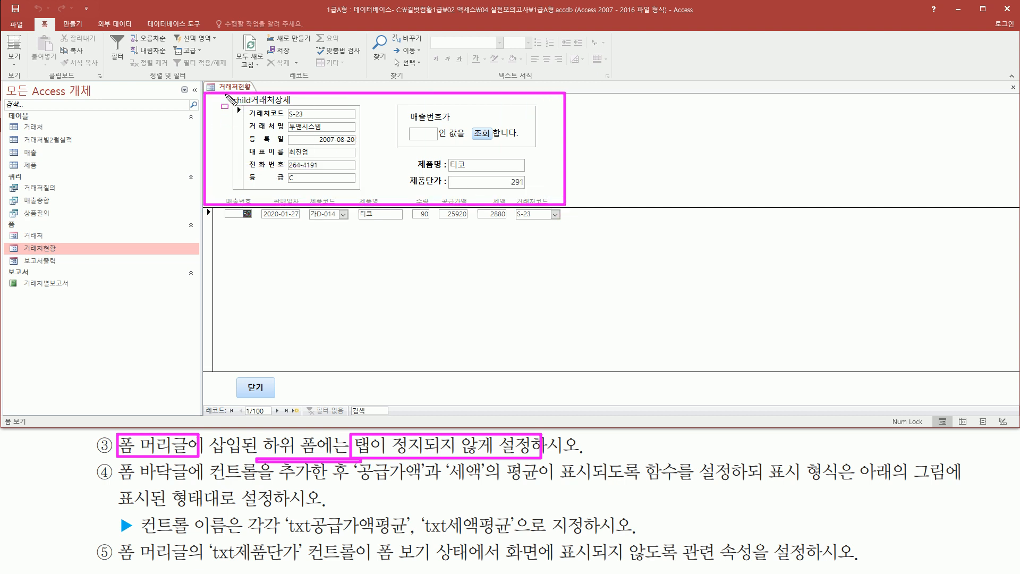
left_click_drag(232, 96, 366, 193)
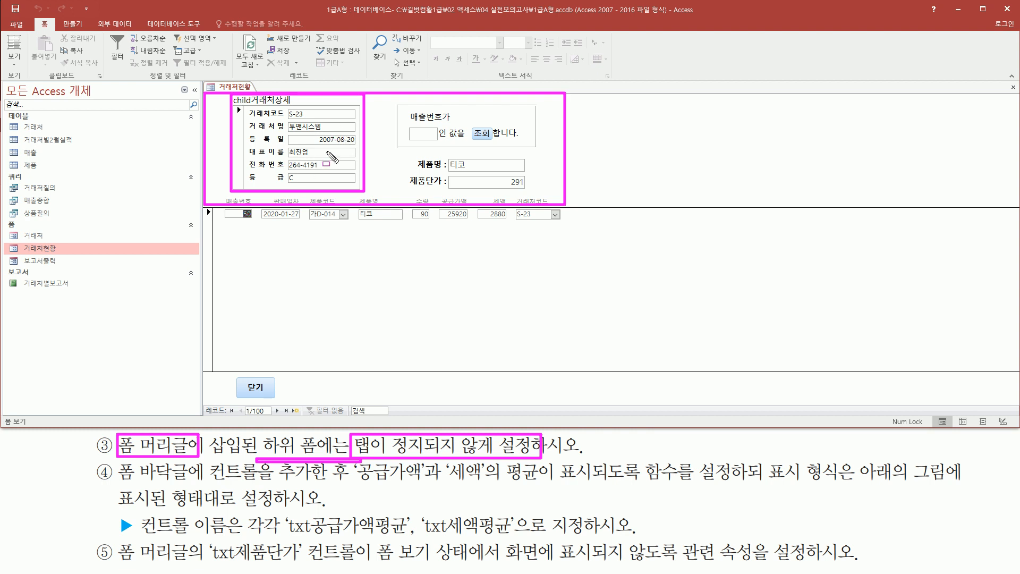
left_click(476, 165)
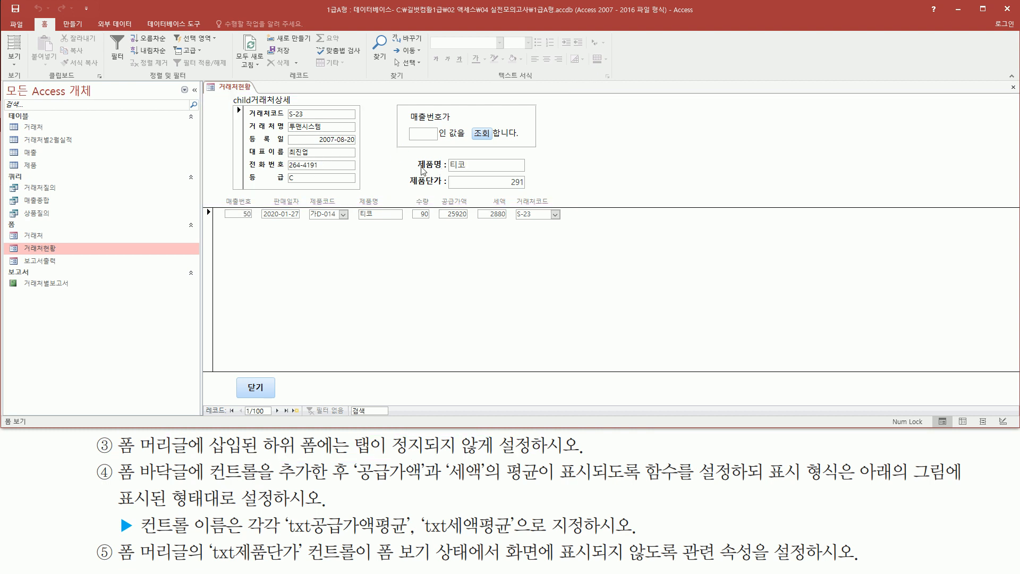
left_click_drag(447, 155, 481, 173)
key("Escape")
key("Tab")
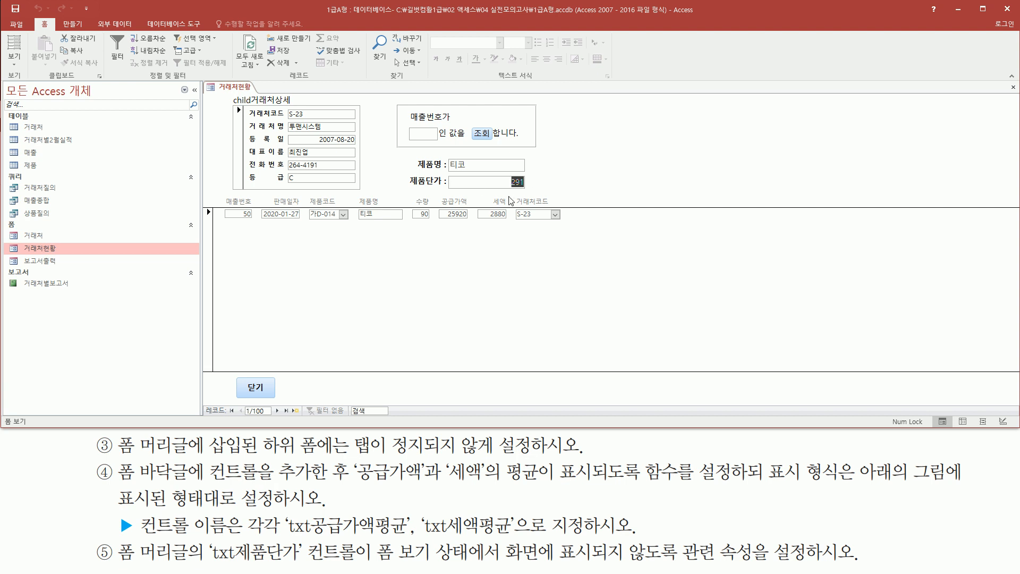
key("Tab")
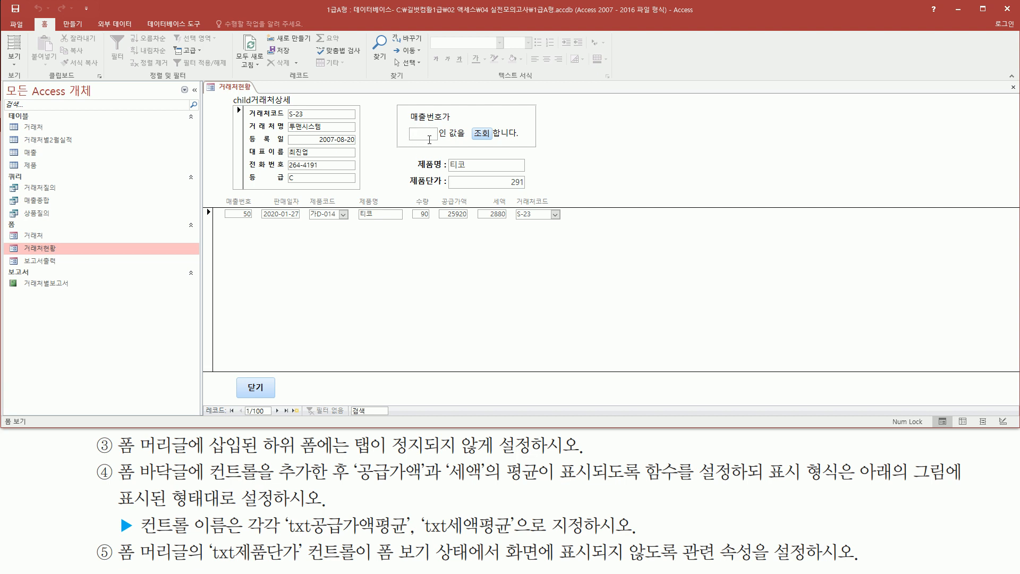
left_click(487, 138)
key("Tab")
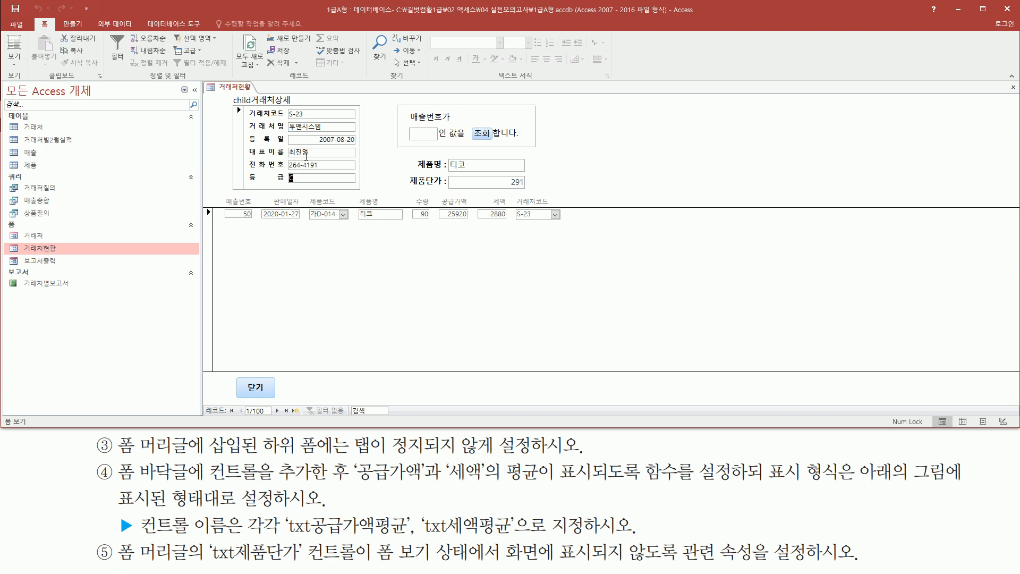
key("ctrl+shift+d")
mouse_move(230, 93)
left_mouse_down()
mouse_move(292, 177)
mouse_move(376, 194)
mouse_move(365, 192)
left_mouse_up()
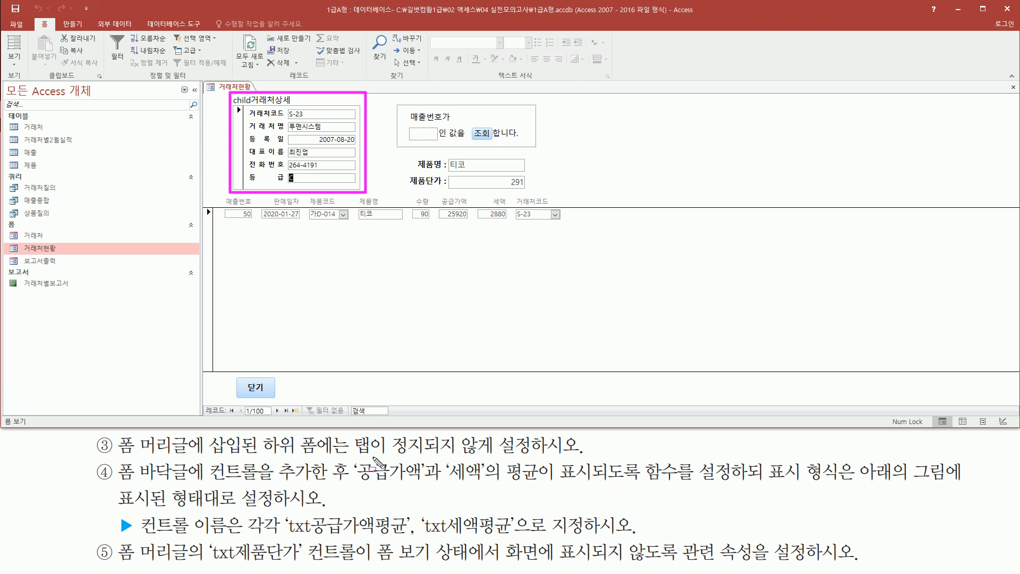
key("Escape")
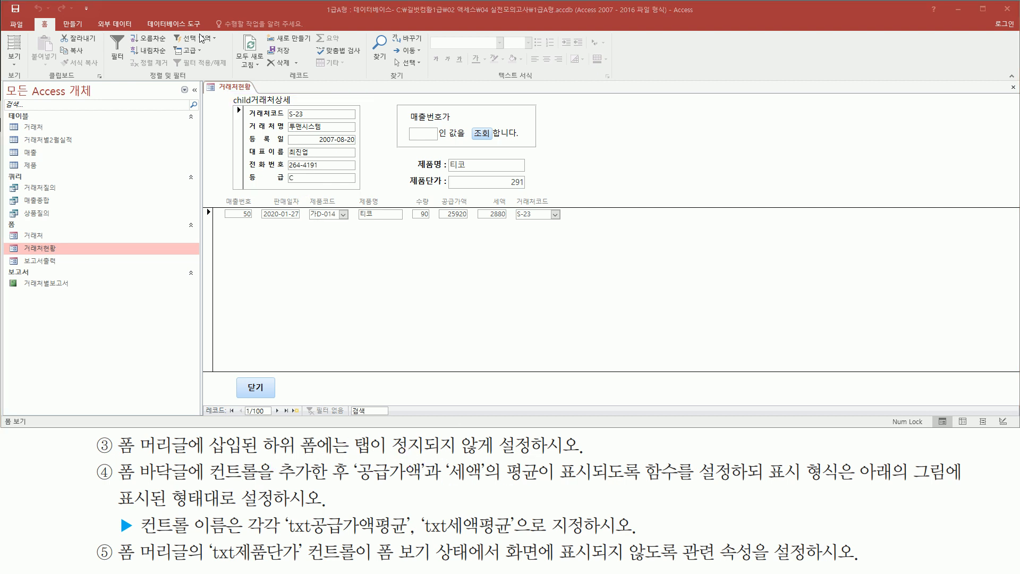
- Switch the 거래처현황 form back to Design view
right_click(229, 86)
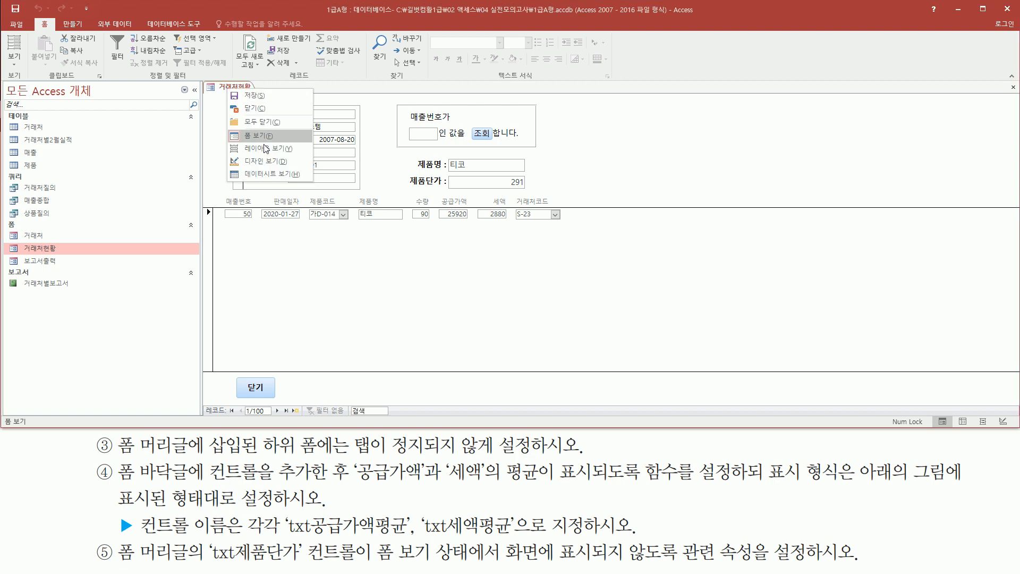
left_click(267, 161)
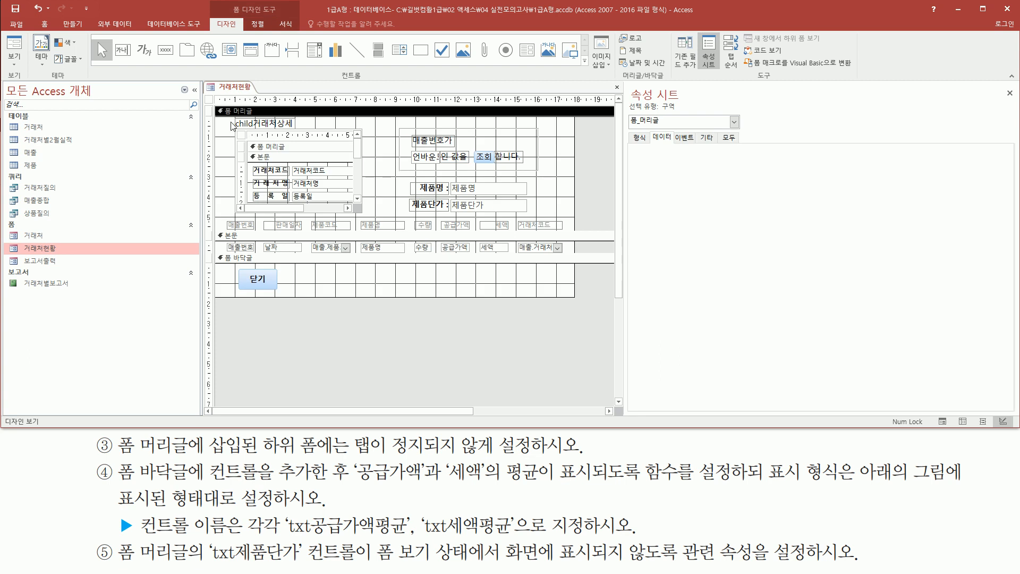
mouse_move(214, 116)
left_mouse_down()
mouse_move(275, 207)
mouse_move(572, 229)
left_mouse_up()
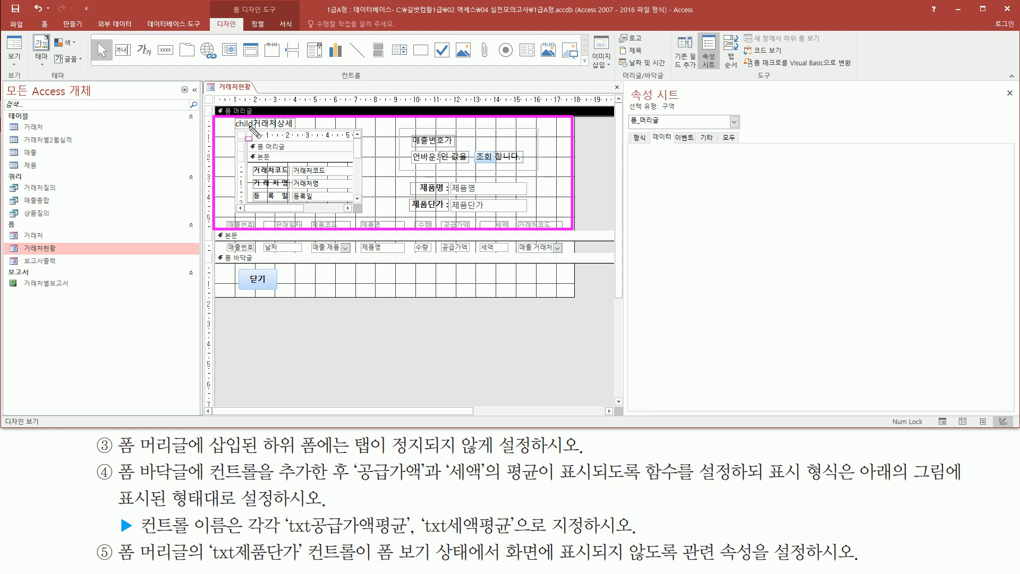
mouse_move(236, 117)
left_mouse_down()
mouse_move(298, 201)
mouse_move(365, 214)
left_mouse_up()
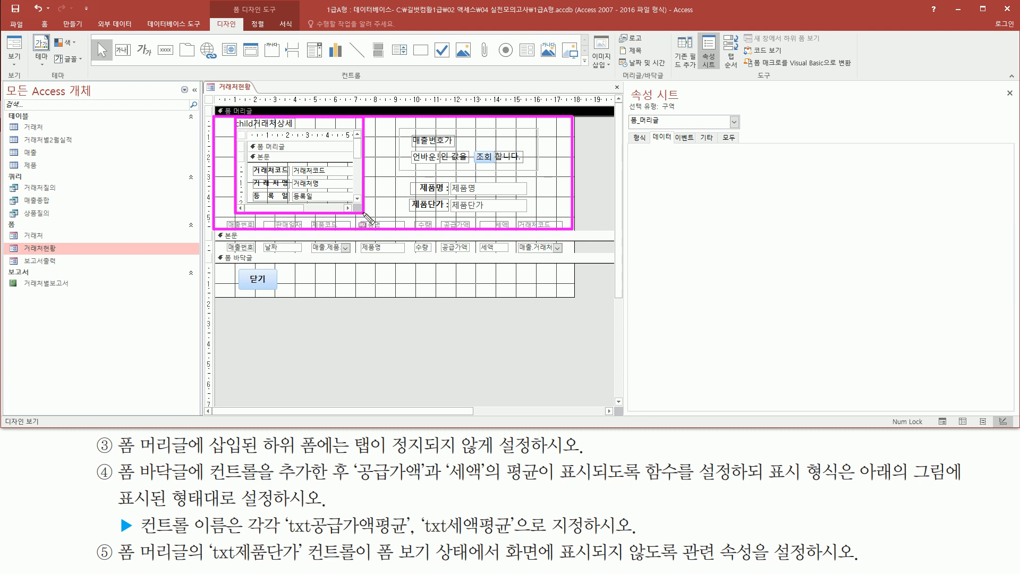
key("Escape")
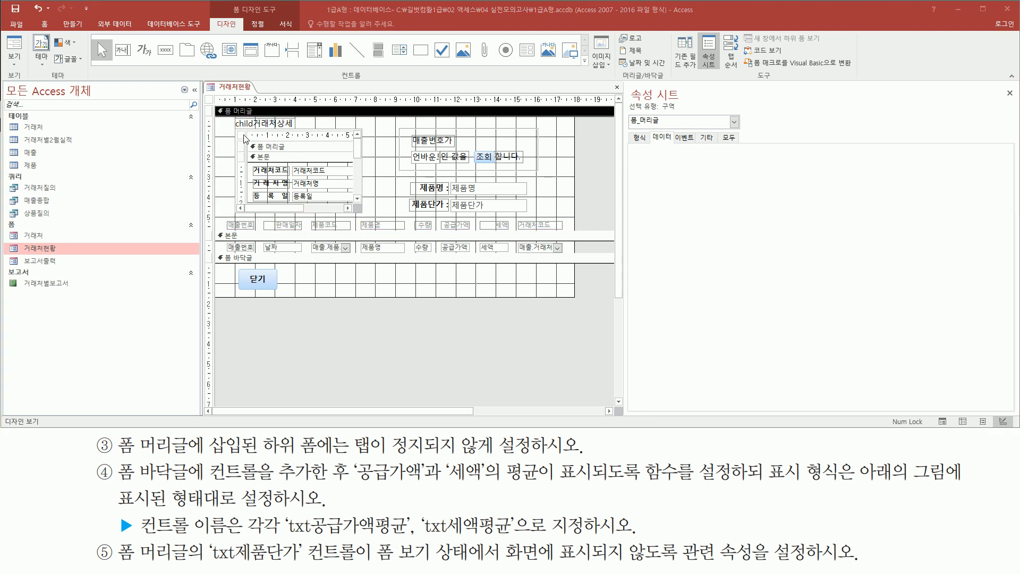
- Set the tab stop property (탭 정지) of the child거래처상세 subform in the form header to 아니요
left_click(287, 149)
mouse_move(224, 123)
left_mouse_down()
mouse_move(372, 230)
mouse_move(375, 220)
left_mouse_up()
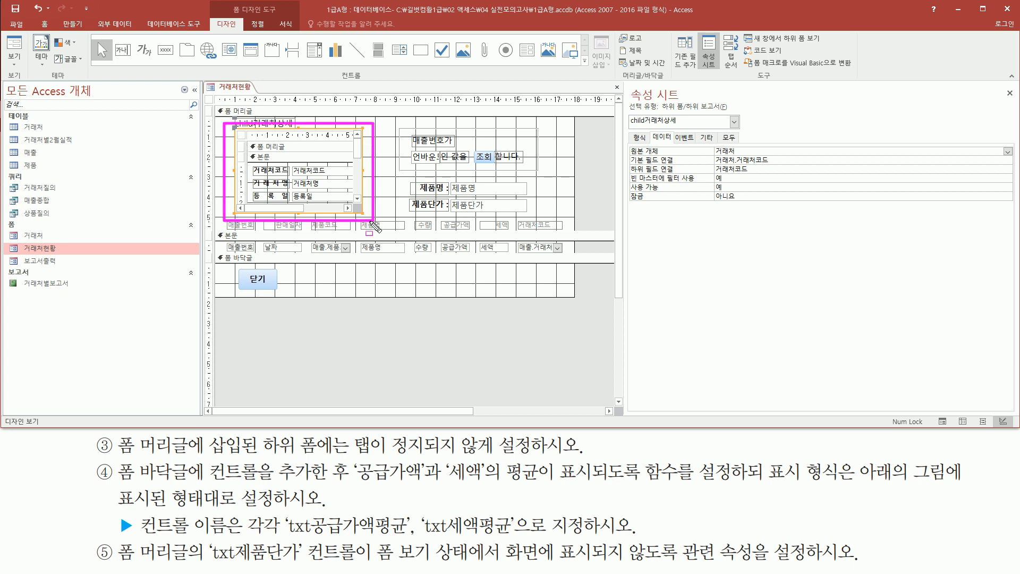
left_click_drag(662, 113, 730, 112)
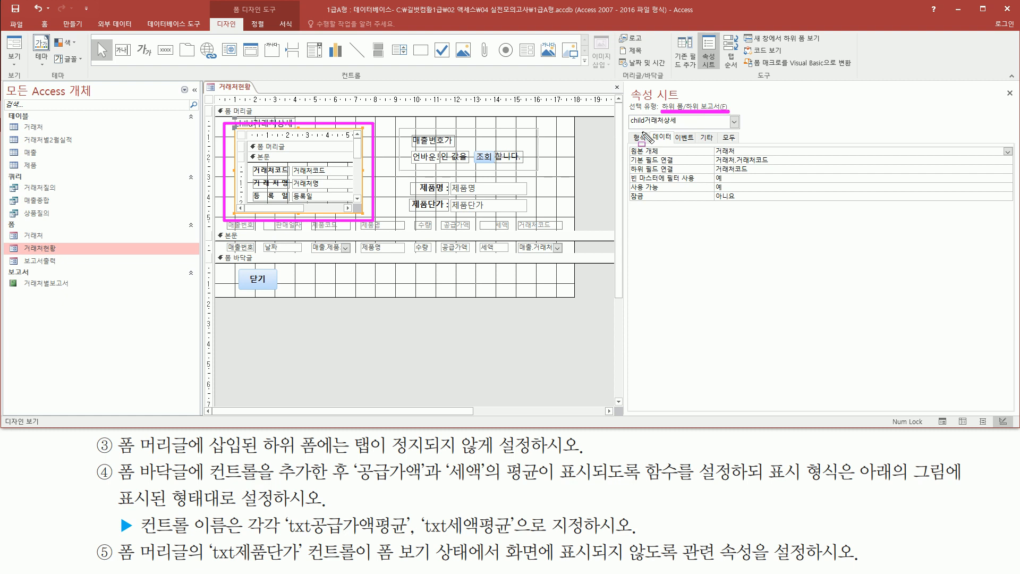
left_click_drag(629, 129, 672, 128)
left_click_drag(350, 432, 430, 456)
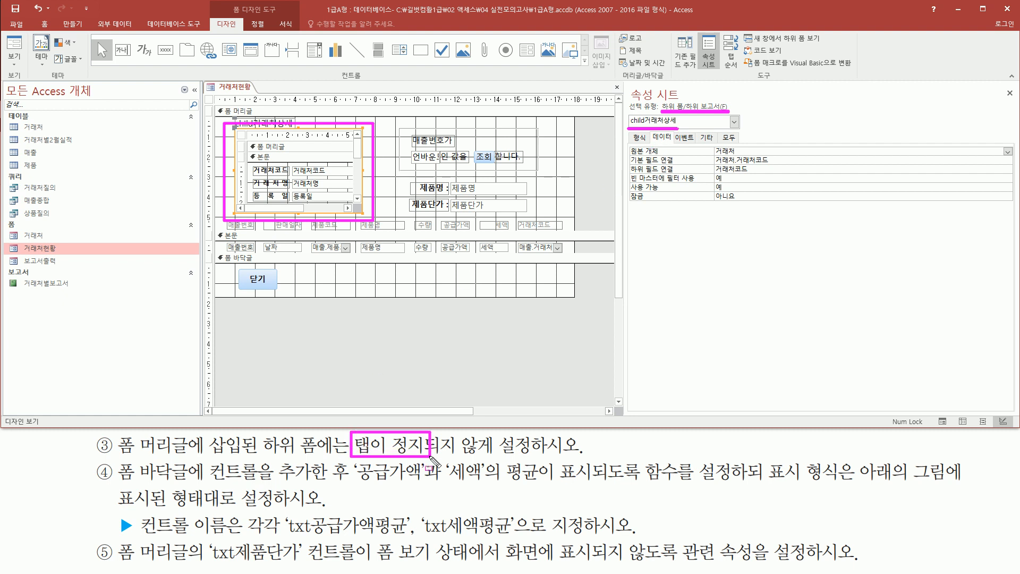
left_click_drag(696, 129, 717, 149)
key("Escape")
left_click(705, 139)
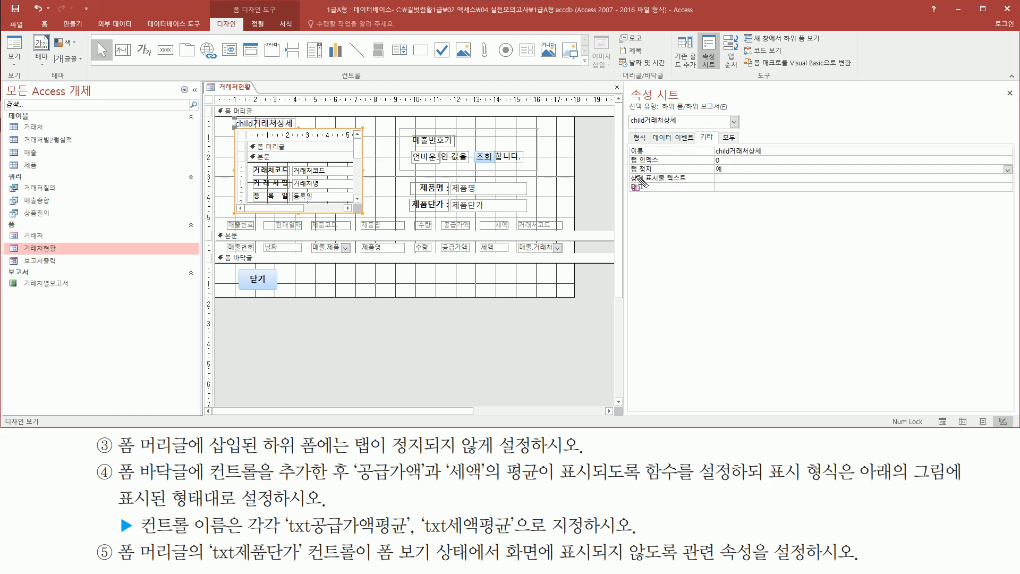
left_click_drag(627, 174, 743, 177)
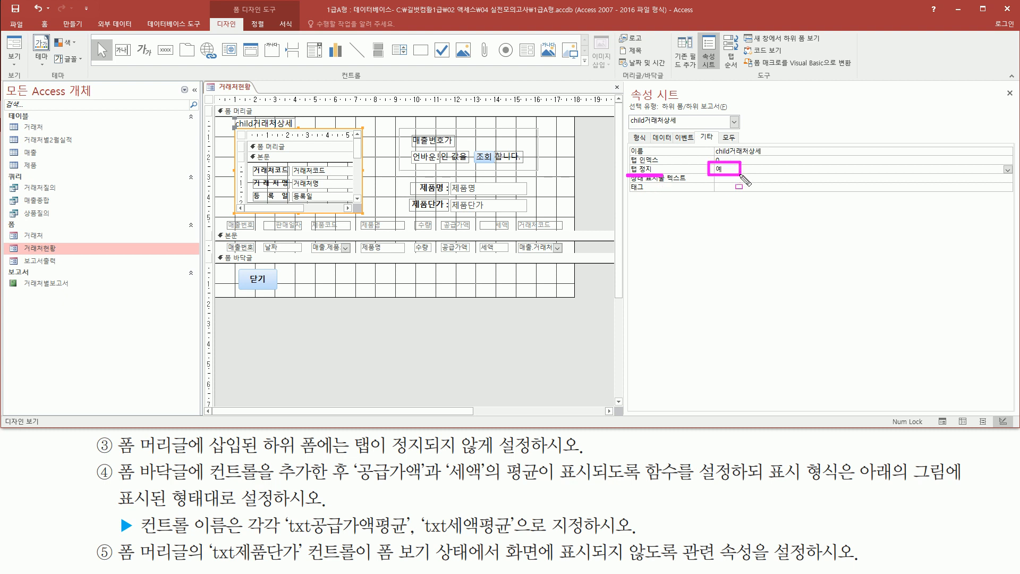
key("Escape")
double_click(725, 170)
left_click(744, 170)
left_click_drag(628, 174, 749, 174)
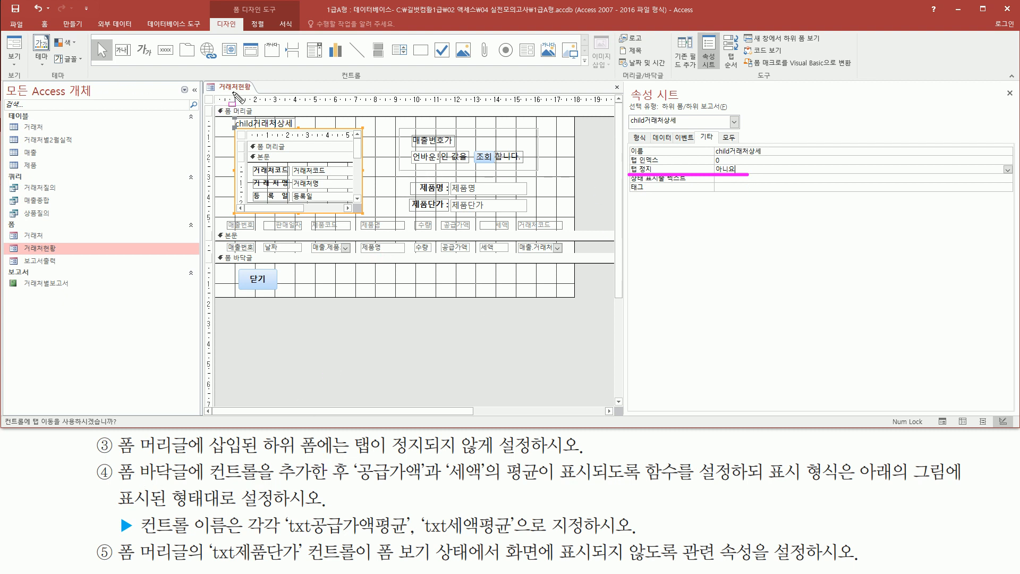
key("Escape")
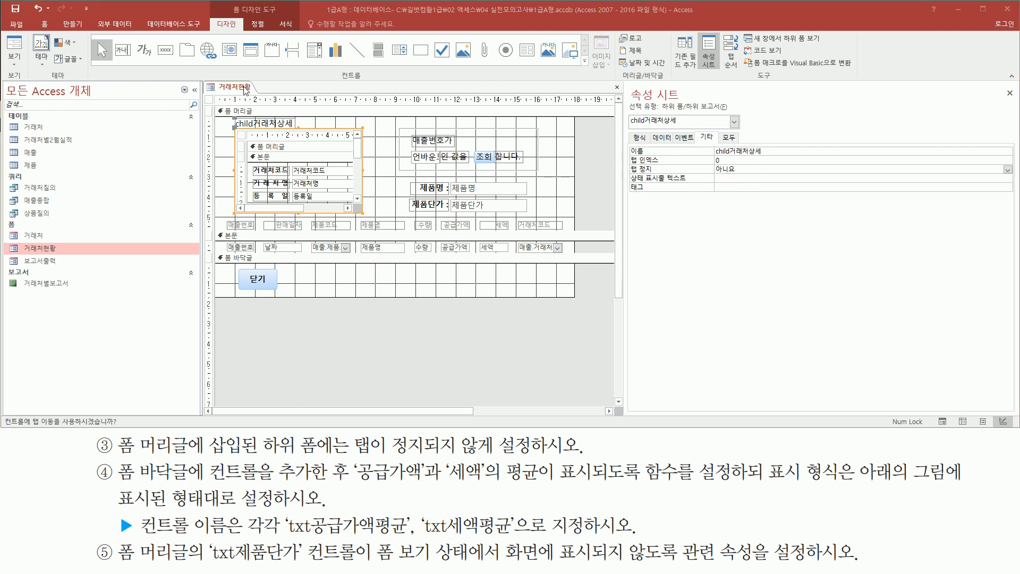
- Show the form in Form view and check the tab order of the header controls again
right_click(245, 90)
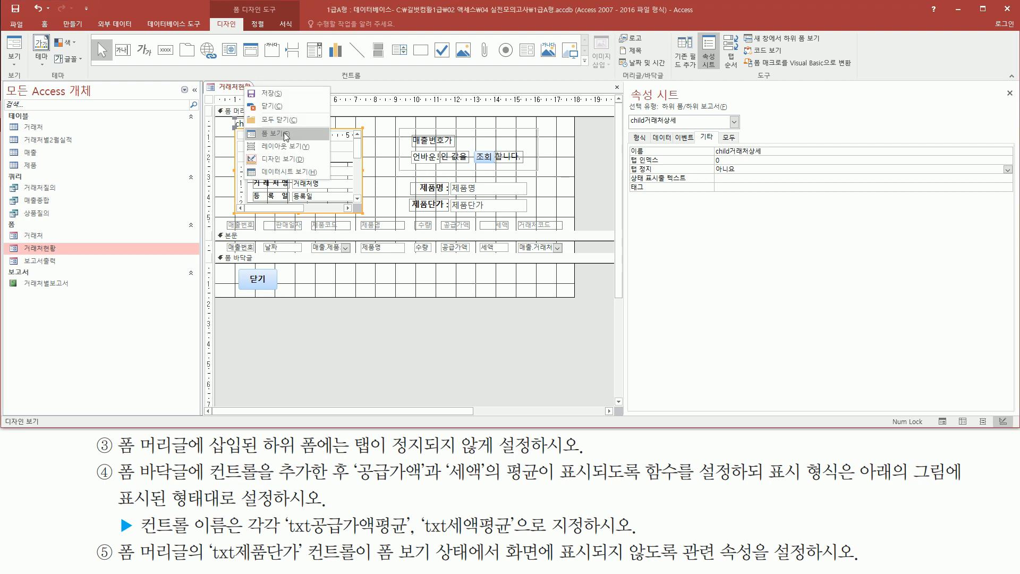
left_click(286, 137)
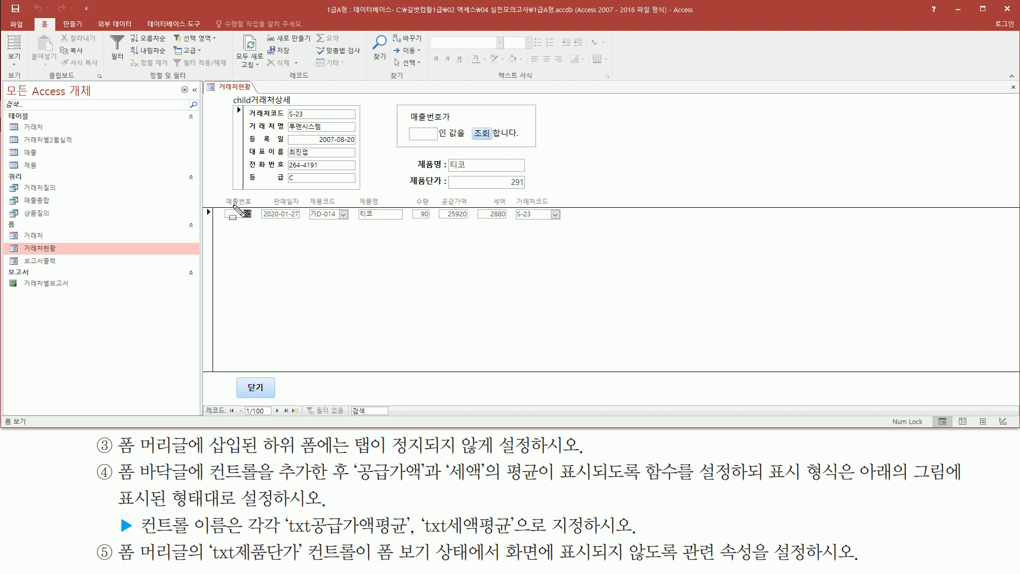
left_click_drag(225, 202, 259, 227)
key("Escape")
left_click(450, 165)
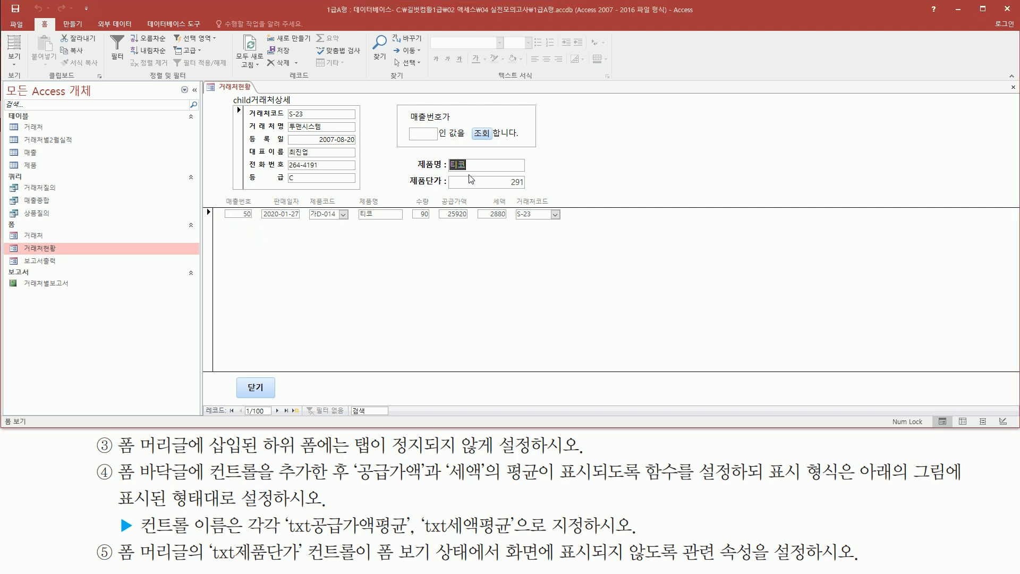
key("Tab")
left_click(425, 134)
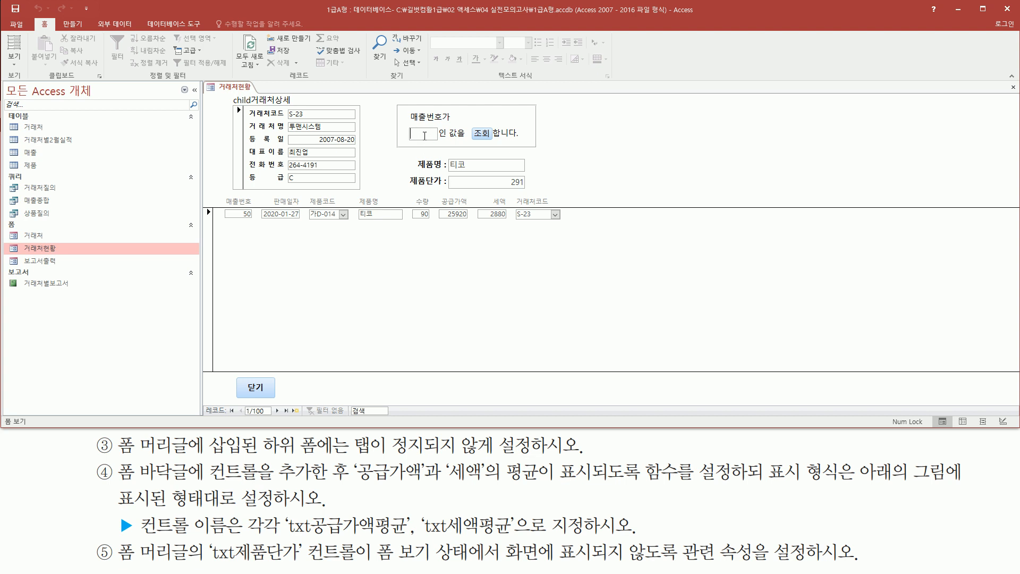
- Step the focus through the form header controls in Form view to check whether it skips the 거래처상세 subform
left_click(479, 134)
key("Tab")
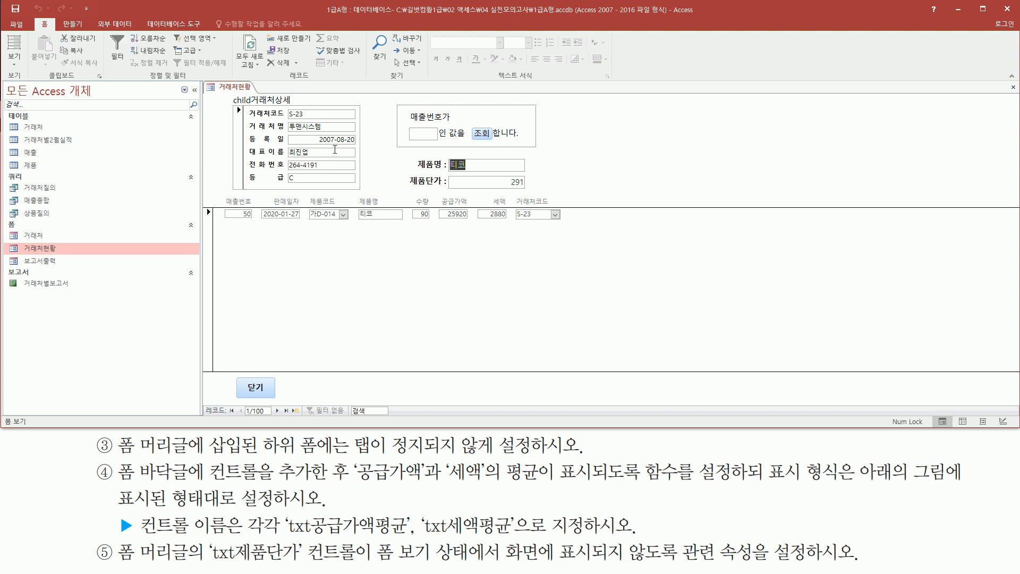
key("Tab")
key("Tab")
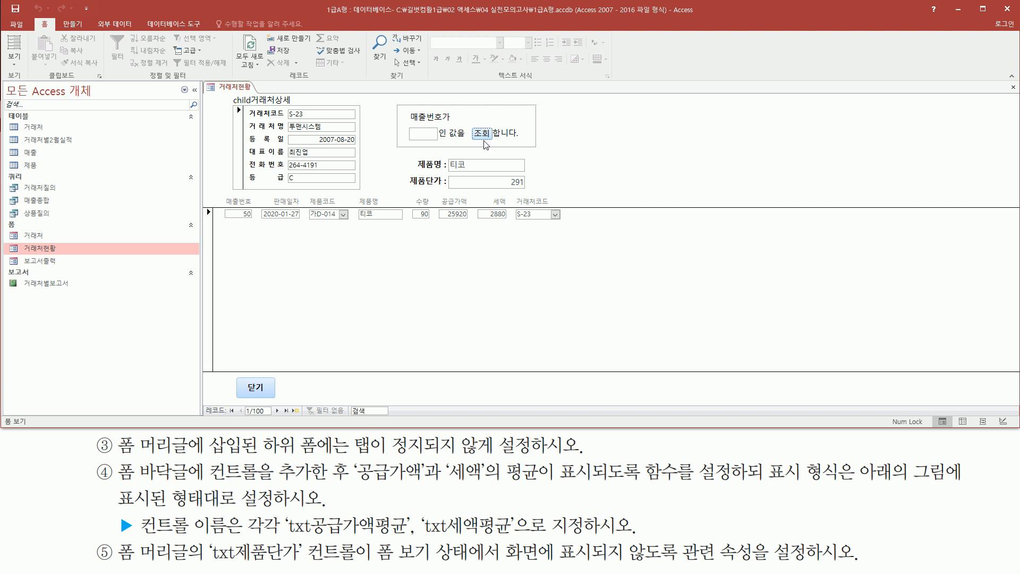
key("Tab")
key("Tab")
key("Tab")
left_click(483, 136)
left_click_drag(400, 107, 535, 199)
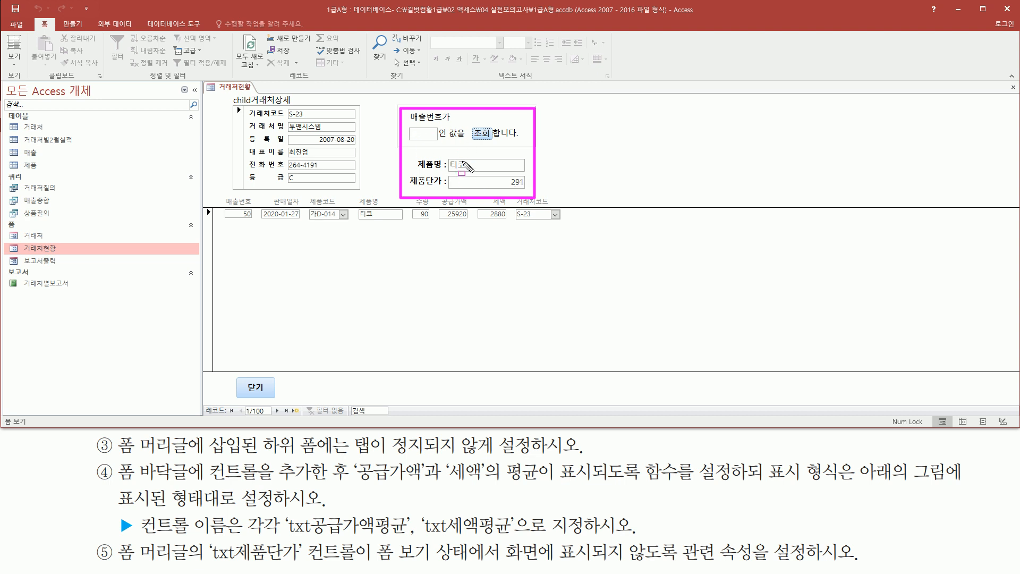
left_click_drag(228, 94, 365, 194)
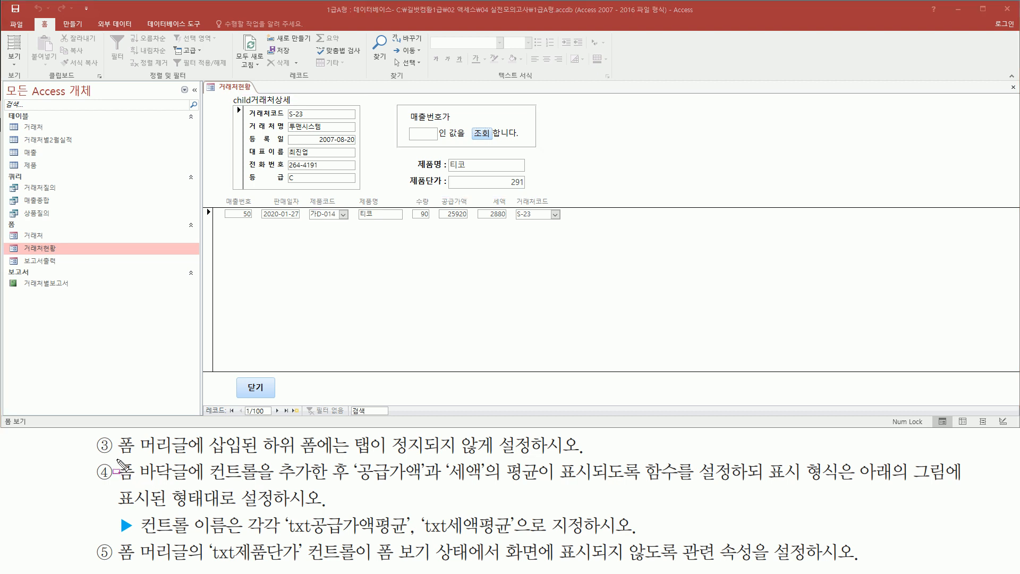
mouse_move(117, 459)
left_mouse_down()
mouse_move(133, 481)
mouse_move(194, 485)
left_mouse_up()
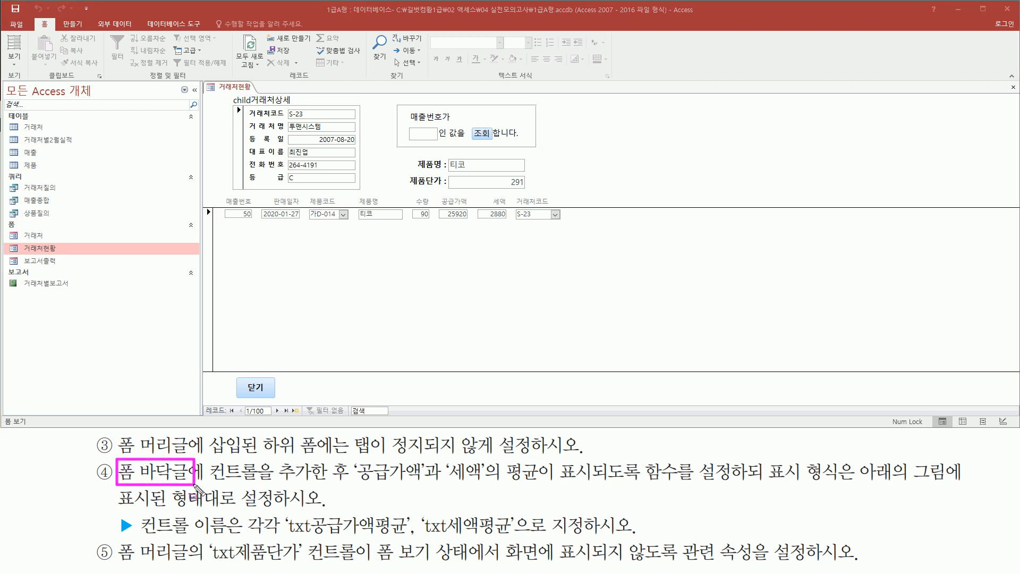
left_click_drag(207, 373, 285, 392)
left_click_drag(417, 393, 880, 407)
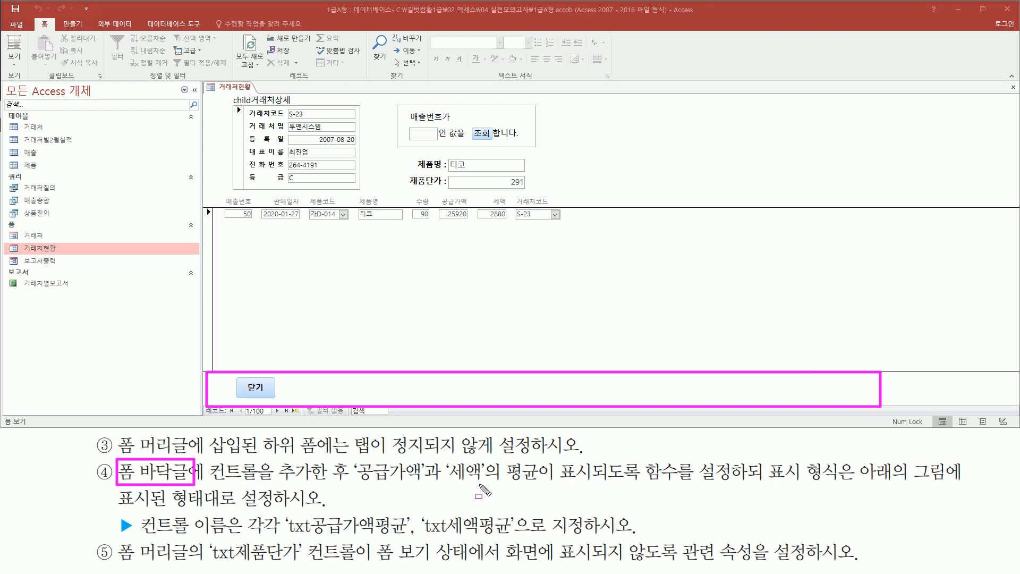
left_click_drag(210, 483, 555, 485)
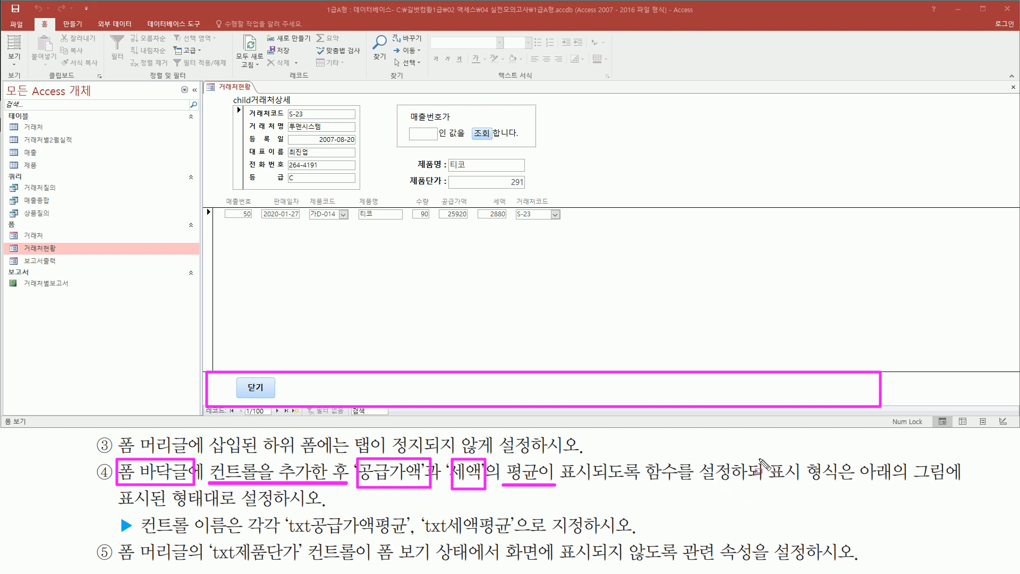
left_click_drag(762, 458, 852, 489)
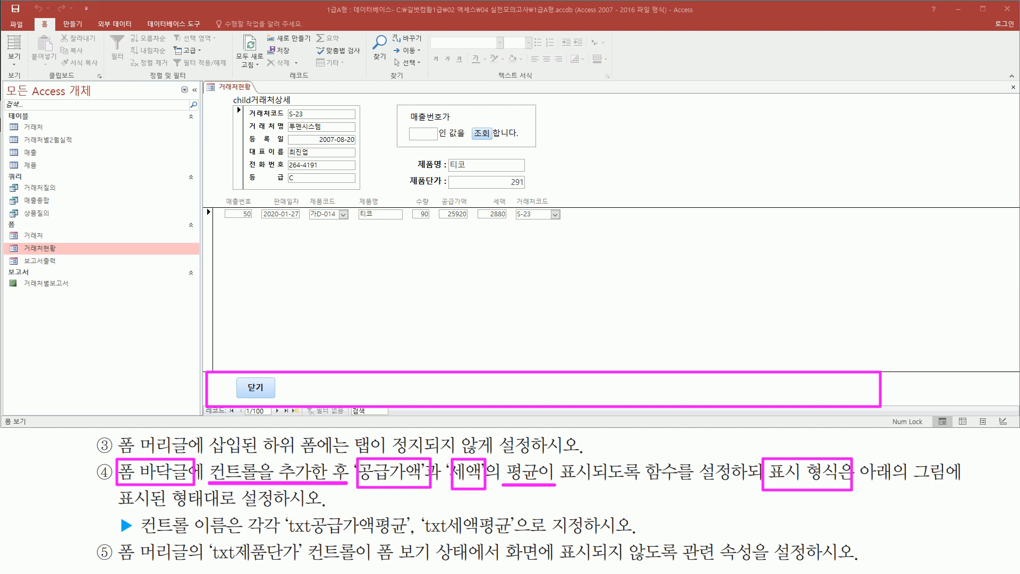
left_click_drag(136, 533, 234, 534)
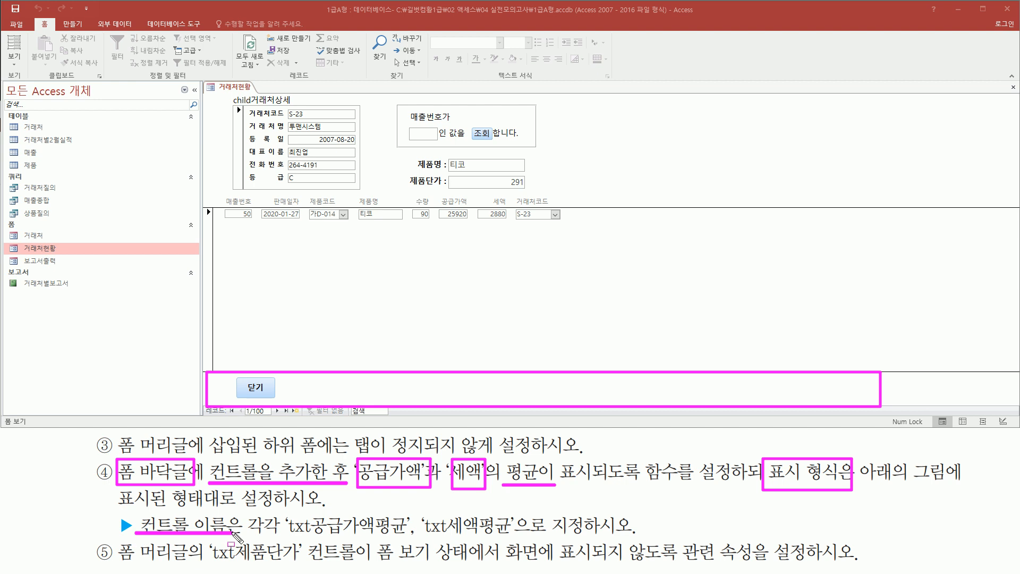
mouse_move(287, 513)
left_mouse_down()
mouse_move(330, 540)
mouse_move(518, 540)
left_mouse_up()
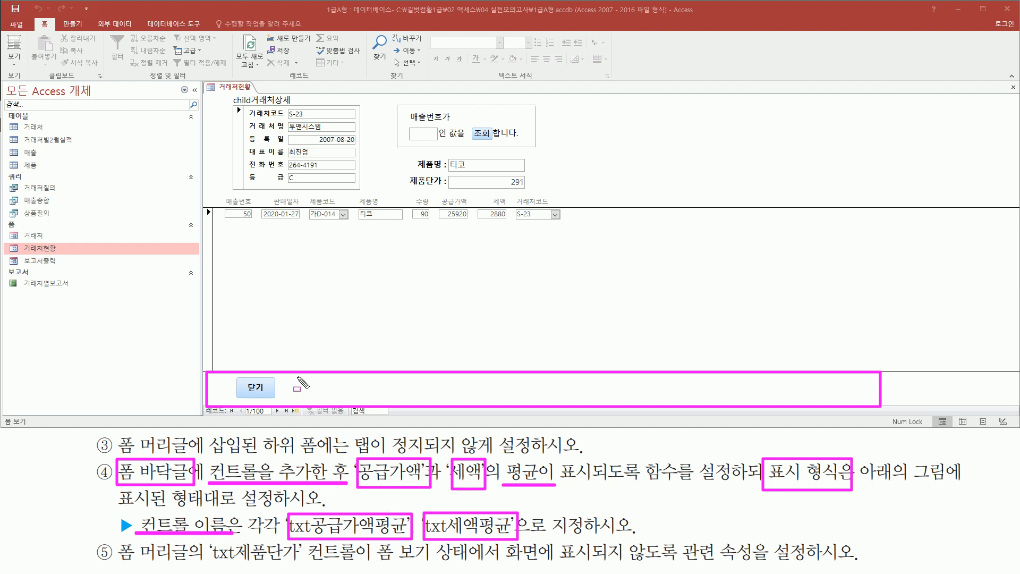
key("e")
mouse_move(291, 373)
left_mouse_down()
mouse_move(305, 388)
mouse_move(634, 410)
mouse_move(648, 399)
left_mouse_up()
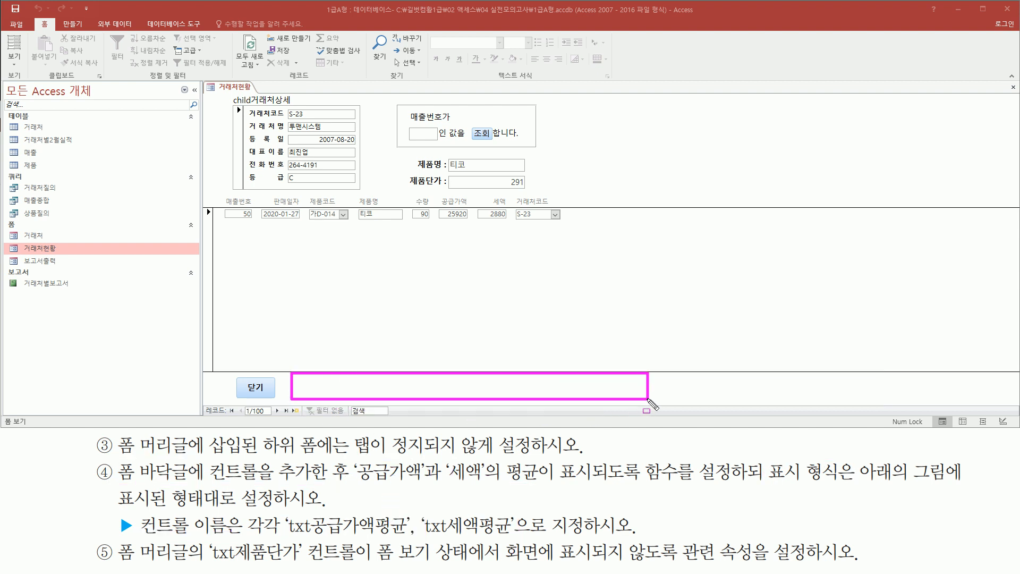
key("Escape")
- Switch the 거래처현황 form from Form view to Design view to work on its footer
right_click(237, 87)
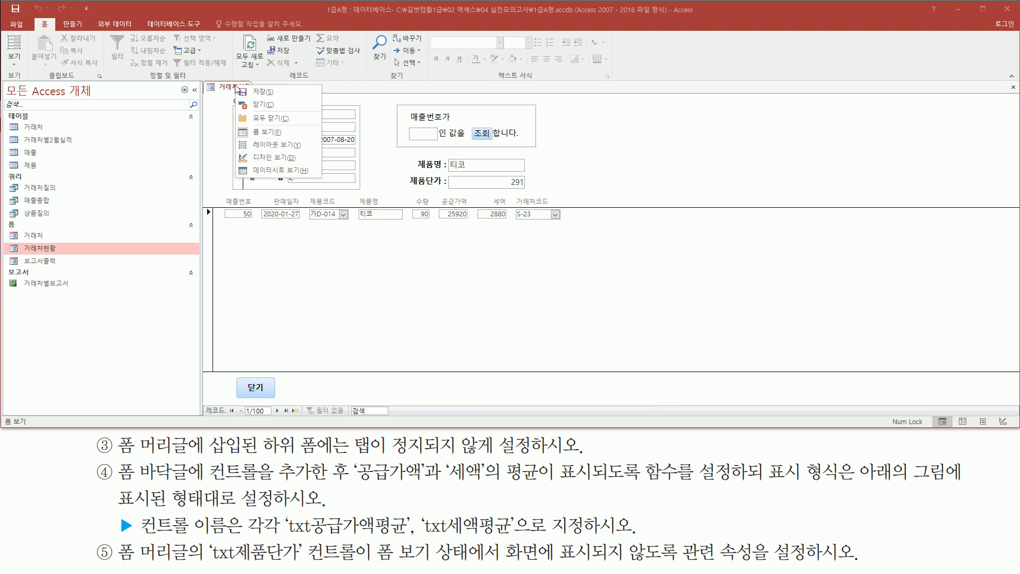
left_click(258, 157)
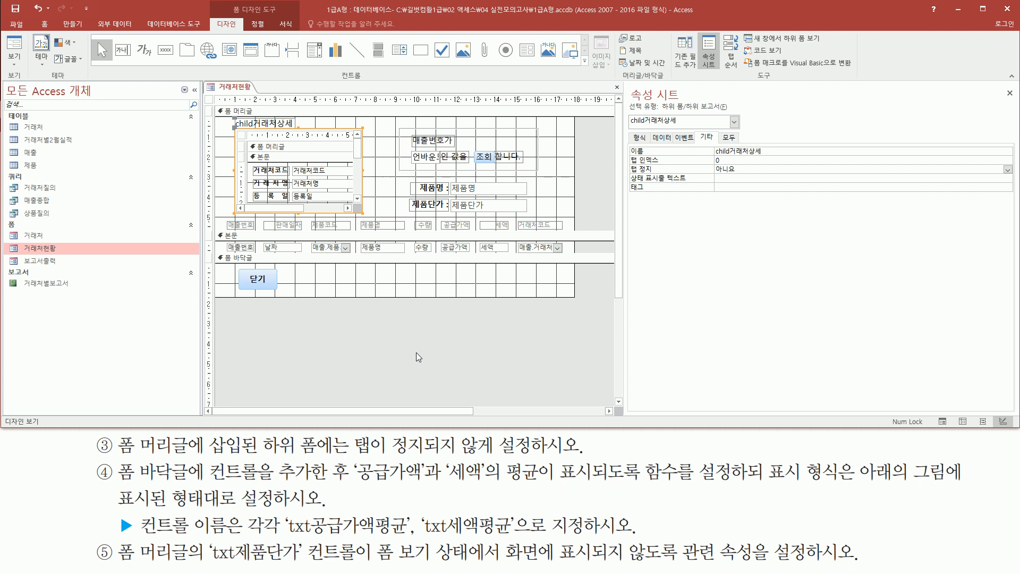
left_click_drag(234, 263, 288, 295)
mouse_move(317, 263)
left_mouse_down()
mouse_move(587, 299)
mouse_move(580, 306)
mouse_move(571, 296)
left_mouse_up()
left_click(431, 326)
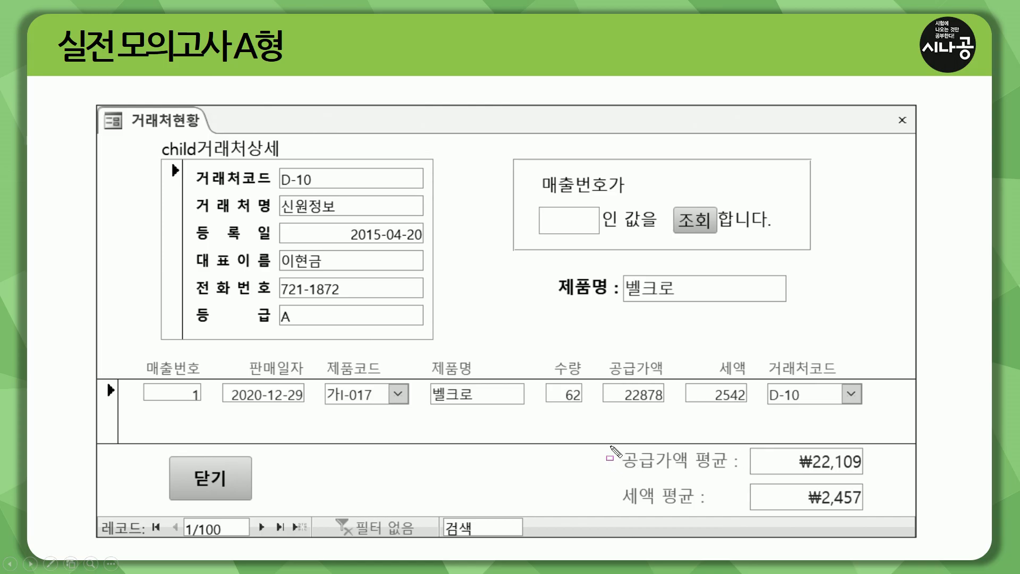
mouse_move(610, 447)
left_mouse_down()
mouse_move(751, 496)
mouse_move(865, 477)
left_mouse_up()
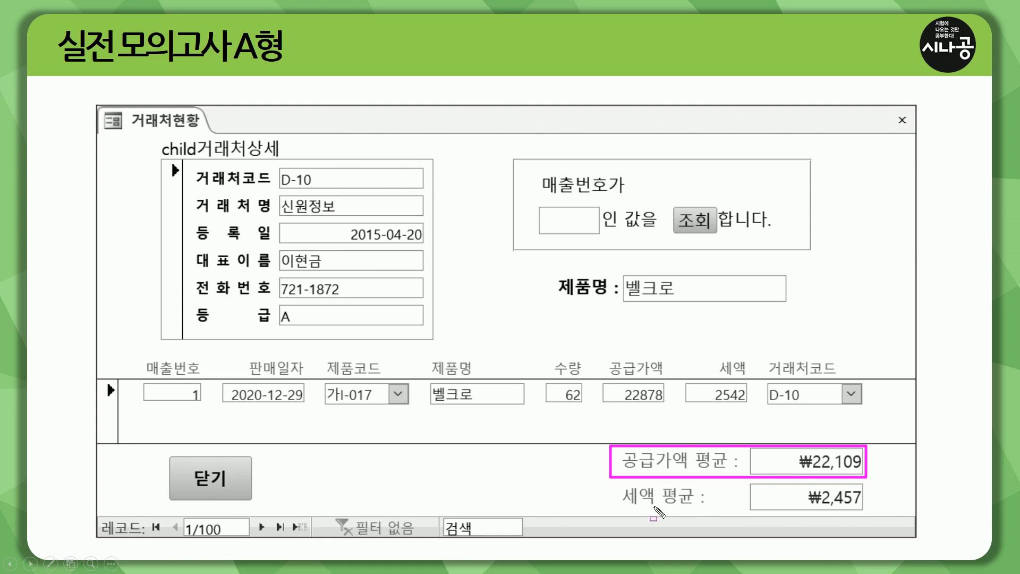
mouse_move(612, 488)
left_mouse_down()
mouse_move(774, 508)
mouse_move(869, 484)
mouse_move(612, 483)
left_mouse_up()
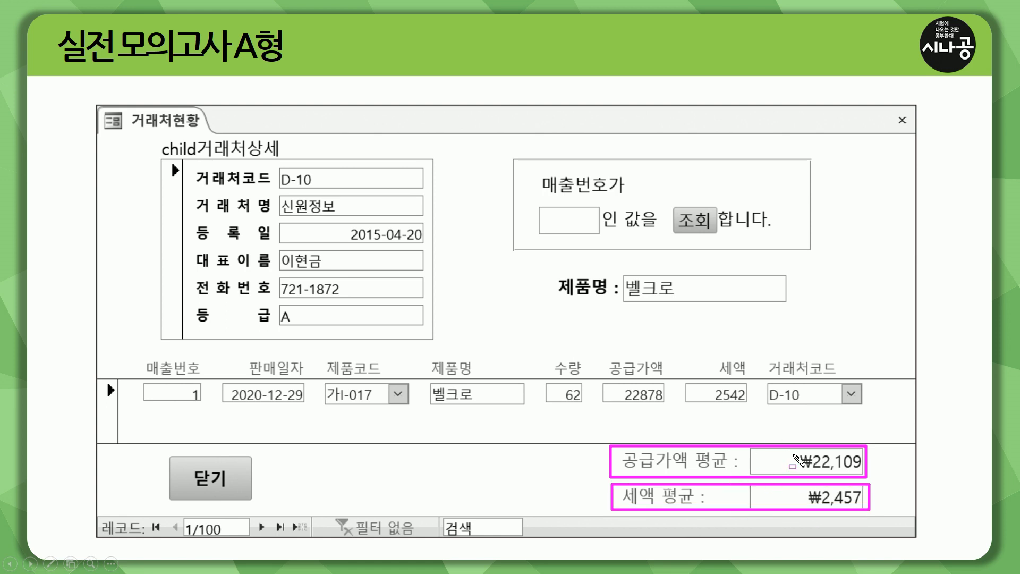
mouse_move(804, 457)
left_mouse_down()
mouse_move(863, 453)
mouse_move(799, 477)
mouse_move(863, 509)
left_mouse_up()
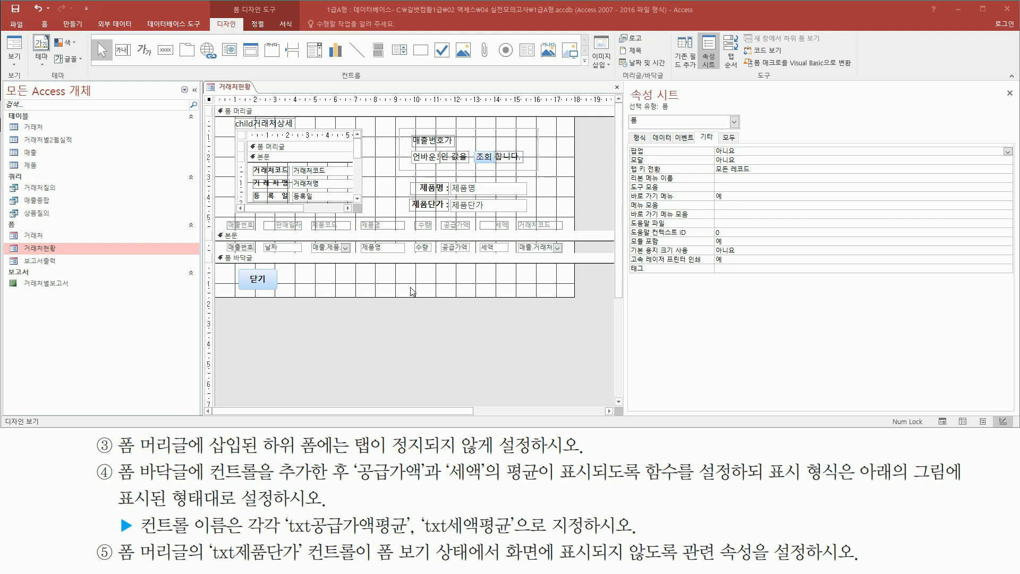
- Add a text box about 2.7 cm wide and 0.6 cm high under 세액 in the form footer, cancelling the text box wizard
left_click_drag(230, 1, 277, 15)
left_click_drag(211, 17, 242, 31)
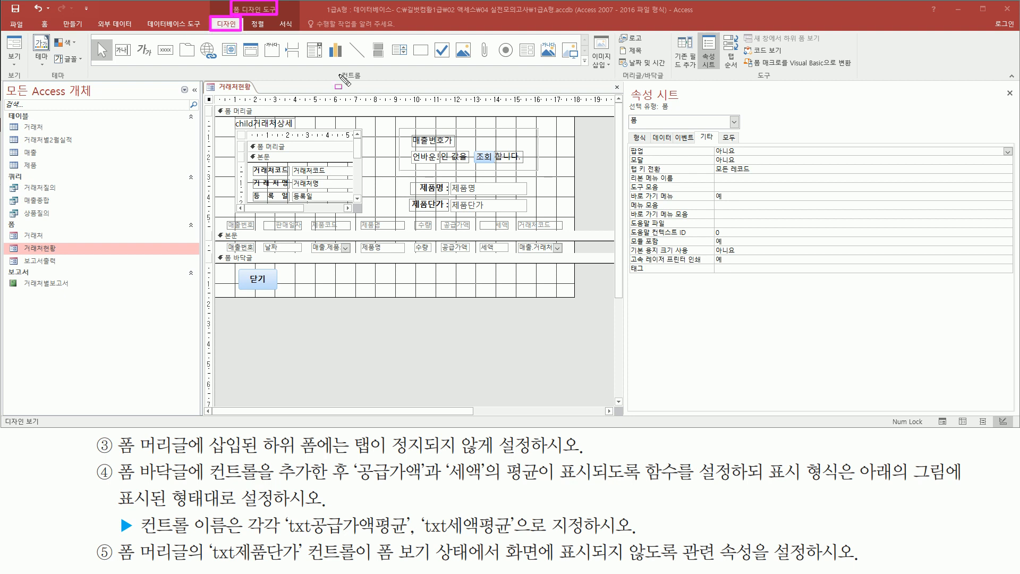
left_click_drag(340, 84, 362, 84)
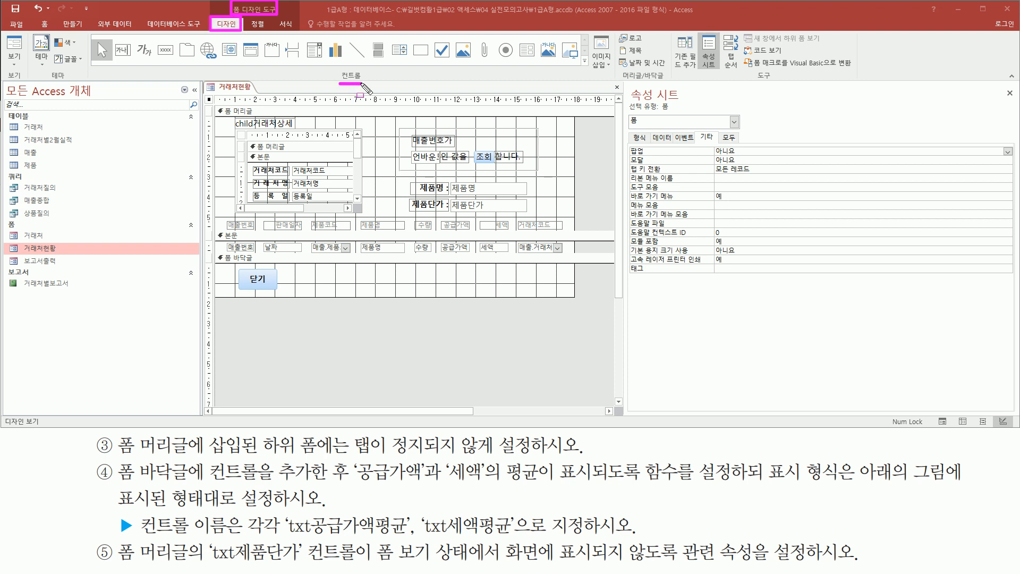
left_click_drag(116, 35, 133, 65)
key("Escape")
left_click(124, 51)
left_click(124, 51)
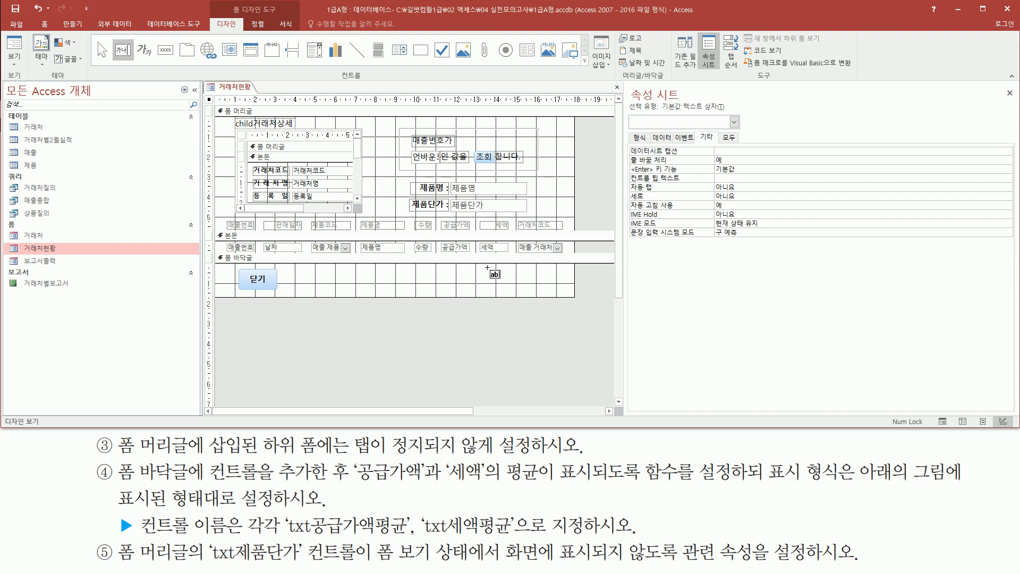
left_click_drag(507, 268, 562, 279)
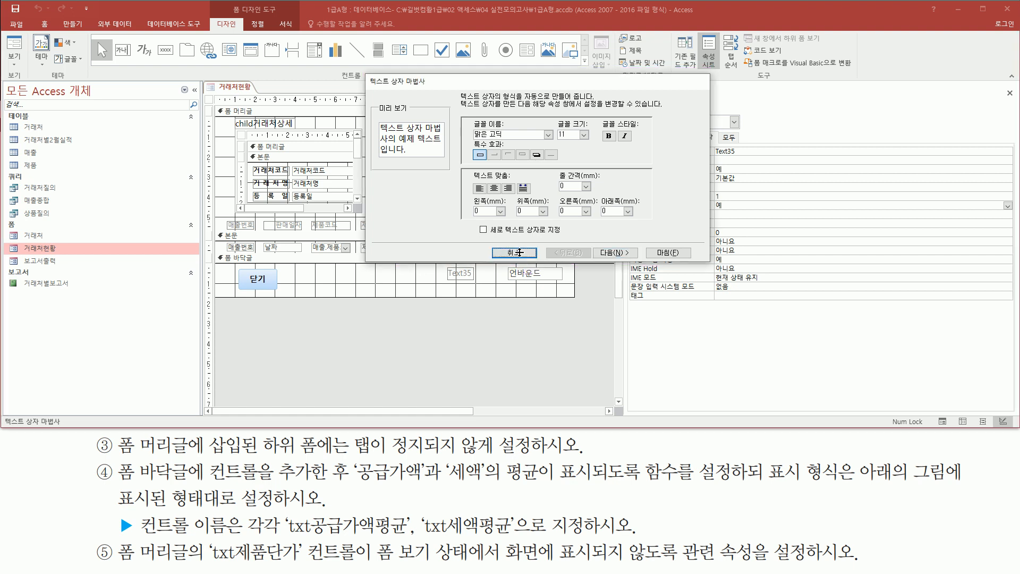
left_click(520, 253)
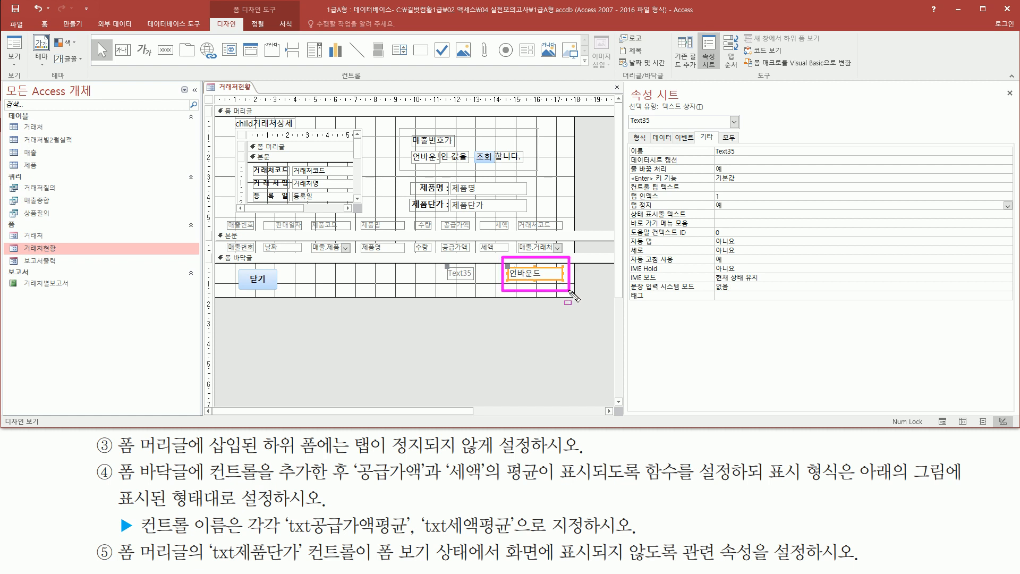
- Set the control source (컨트롤 원본) of the new footer text box to =avg([공급가액])
left_click(662, 138)
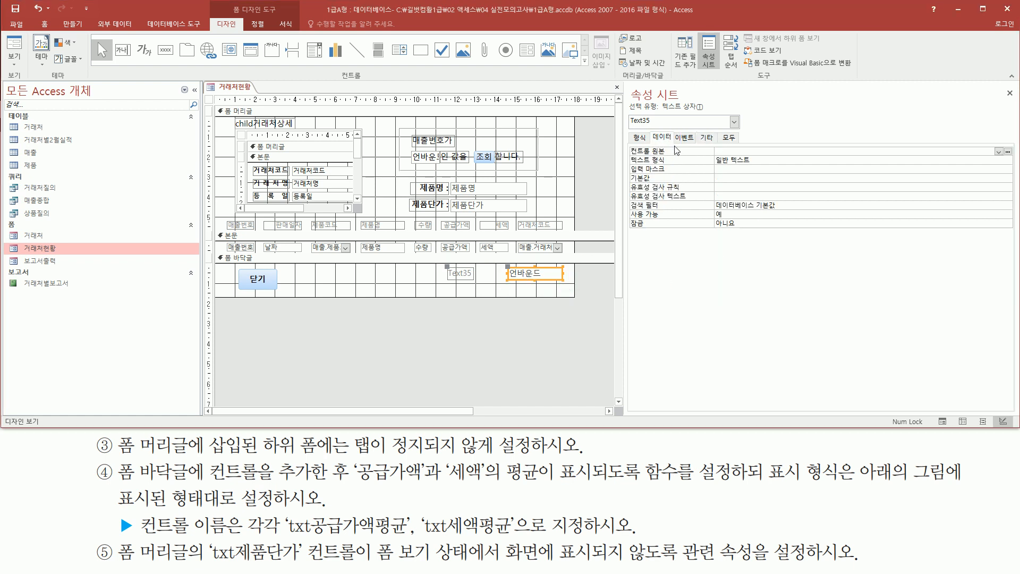
left_click_drag(671, 159, 869, 157)
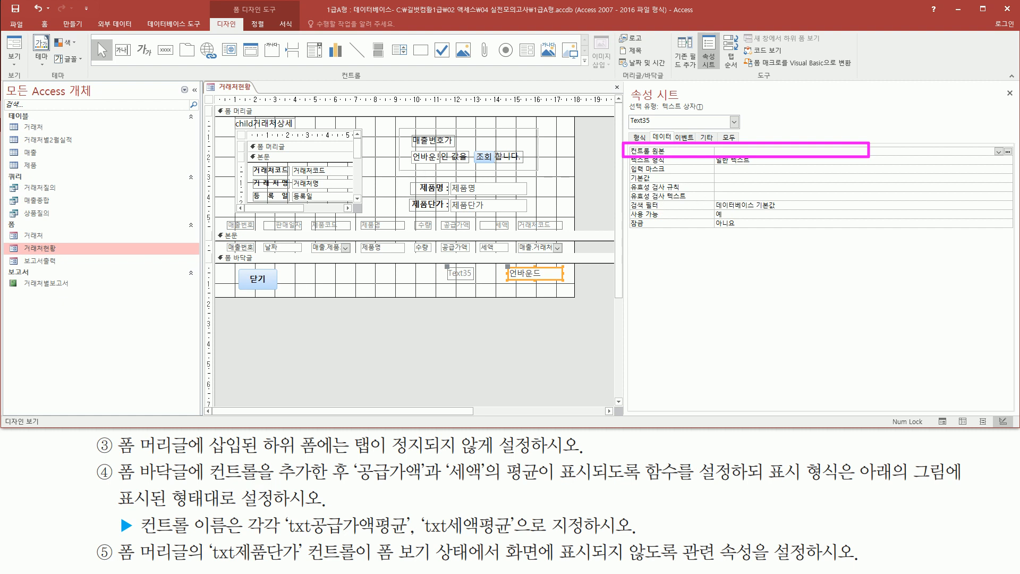
type("=")
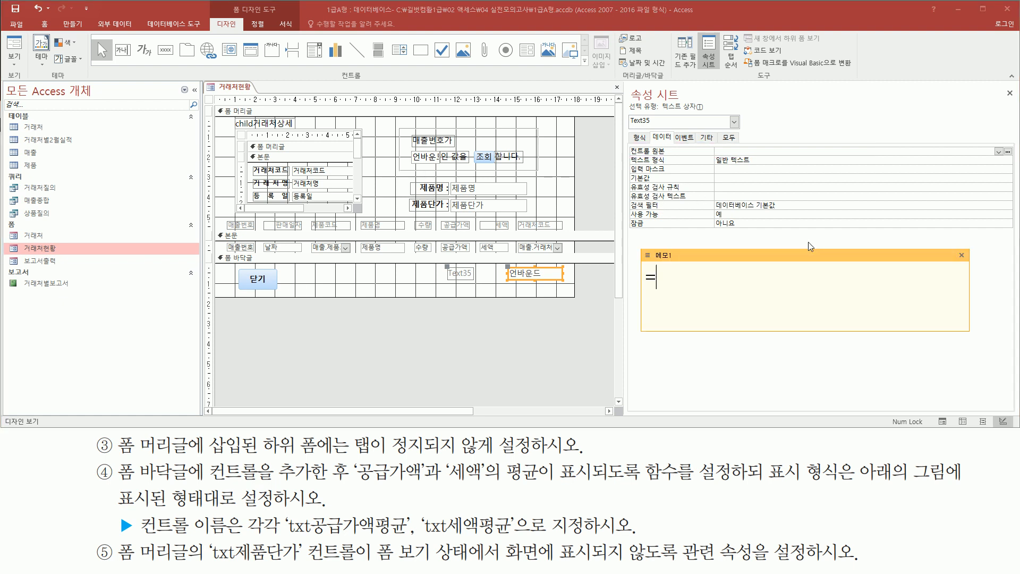
type("ㅁ")
key("BackSpace")
type("avg")
type("(")
type("[공그")
type("급가액]")
type(")")
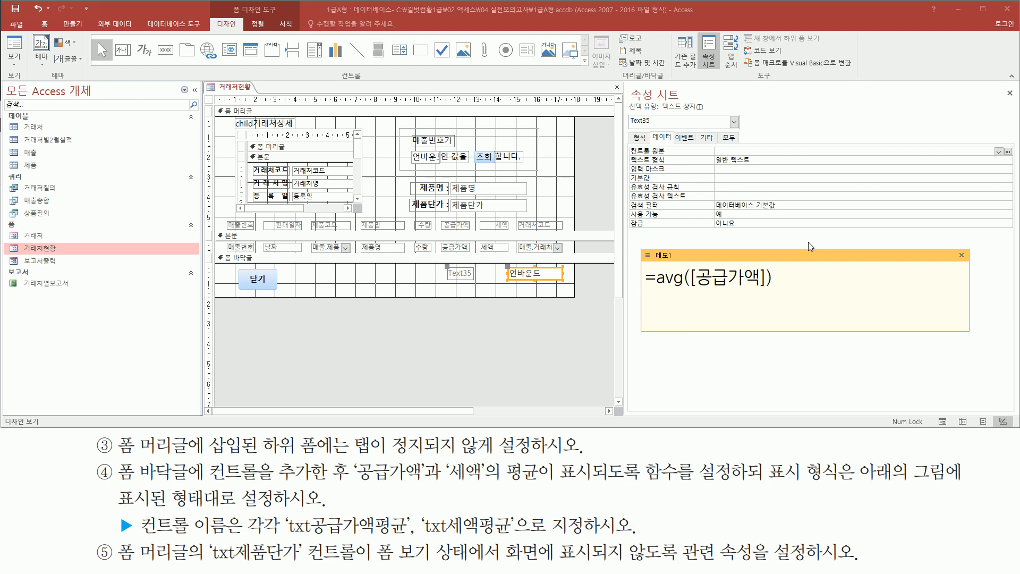
key("ctrl+a")
key("ctrl+c")
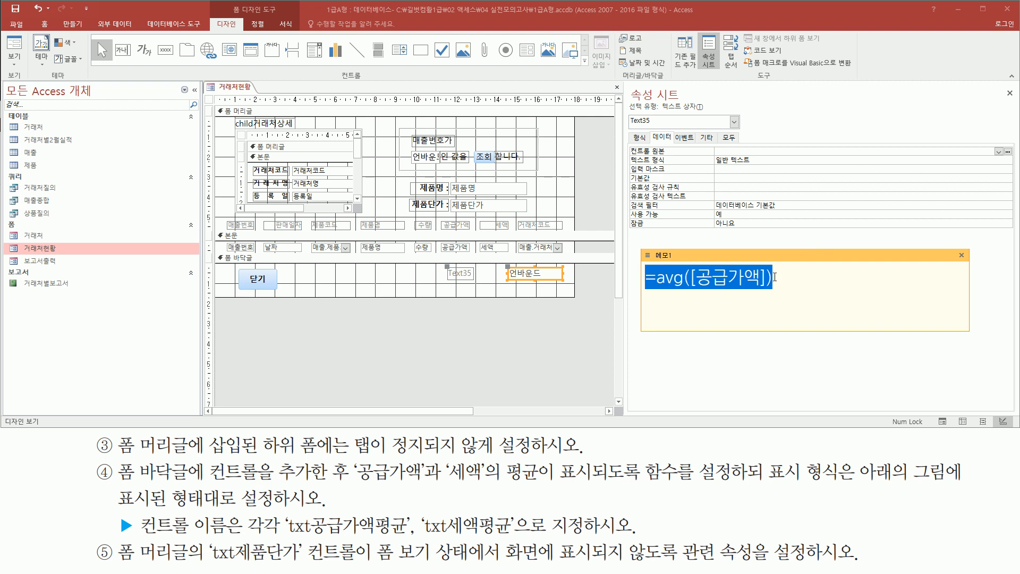
left_click(775, 277)
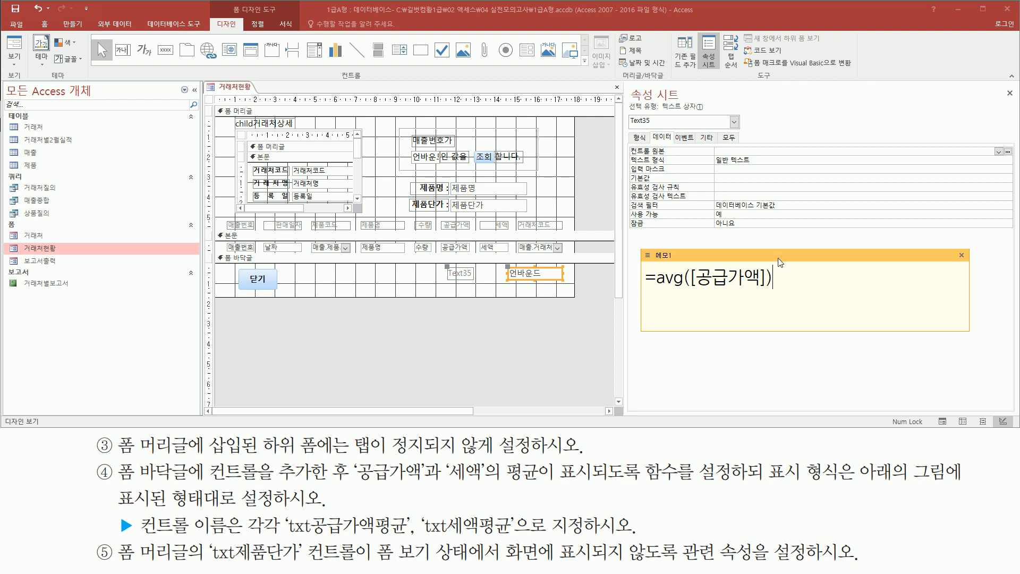
left_click(770, 180)
key("ctrl+v")
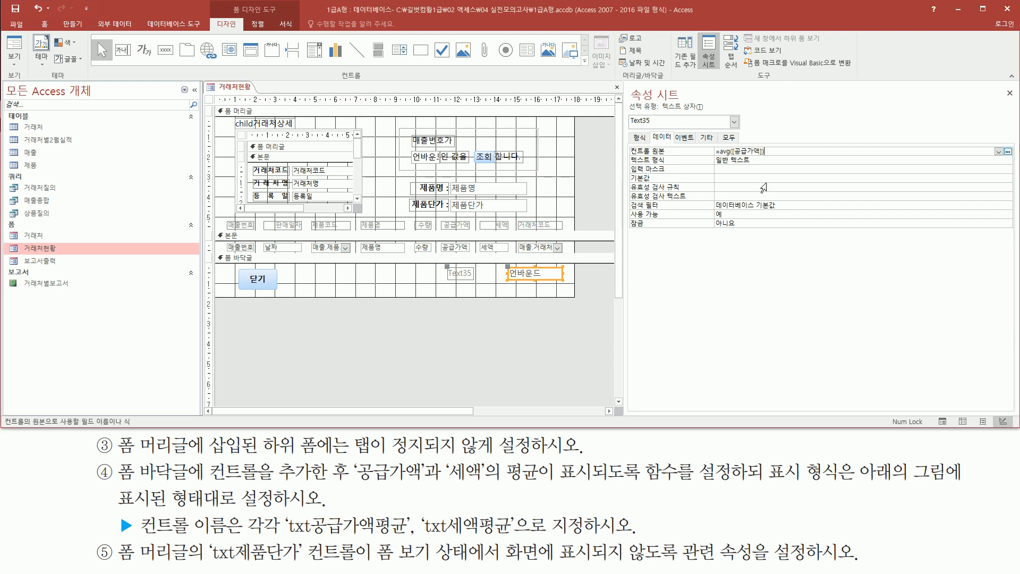
mouse_move(709, 156)
left_mouse_down()
mouse_move(782, 157)
mouse_move(779, 145)
left_mouse_up()
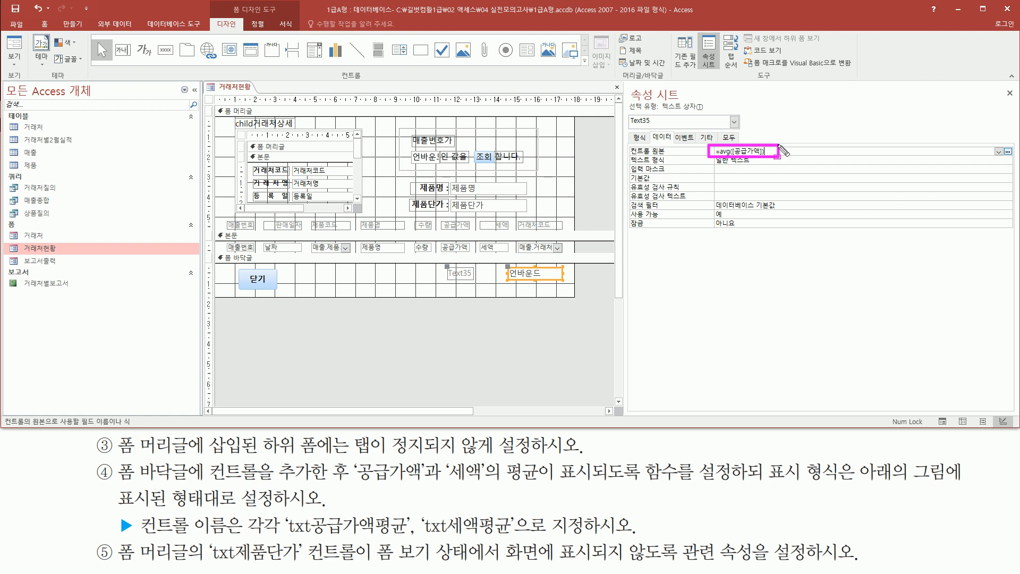
- Name the new footer text box txt공급가액평균
mouse_move(285, 508)
left_mouse_down()
mouse_move(353, 547)
mouse_move(411, 543)
left_mouse_up()
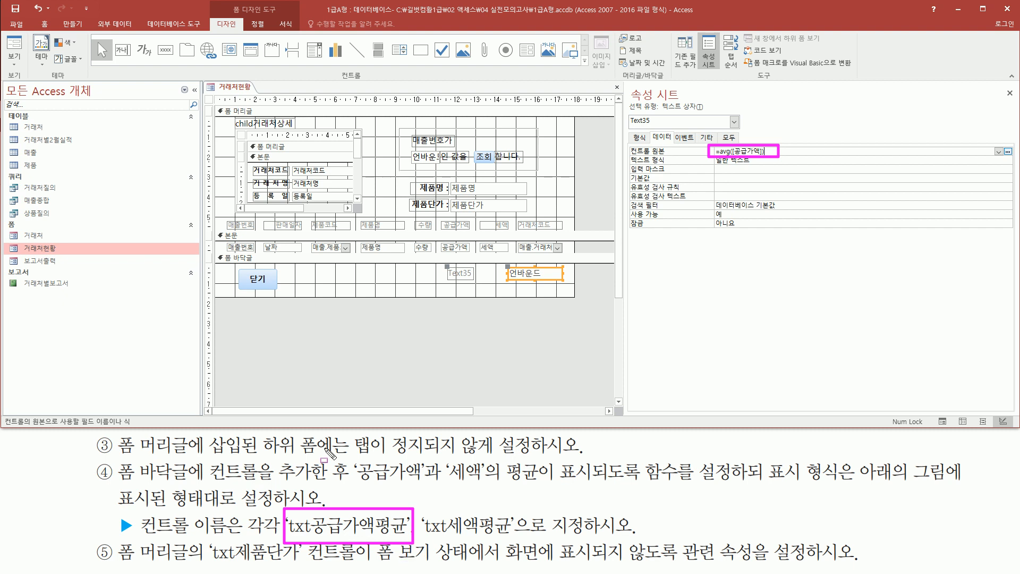
left_click_drag(698, 128, 718, 145)
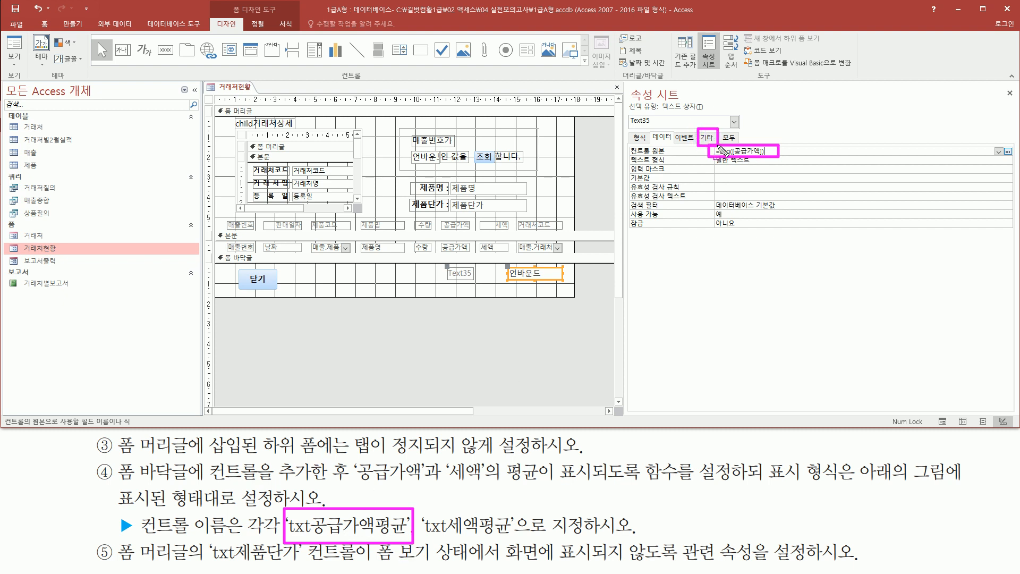
key("Escape")
left_click(704, 138)
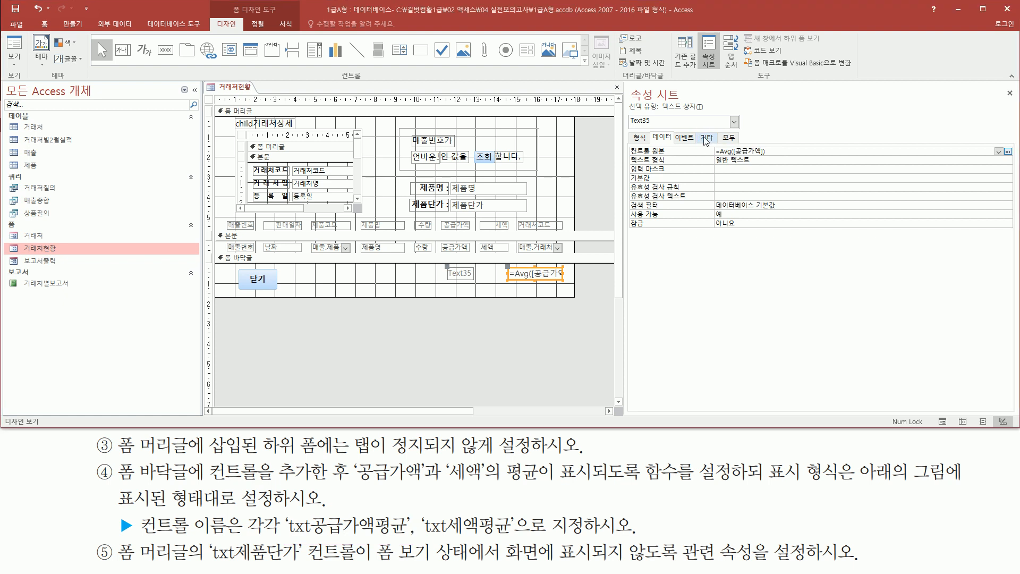
left_click(704, 137)
mouse_move(624, 142)
left_mouse_down()
mouse_move(685, 159)
mouse_move(757, 155)
left_mouse_up()
key("Escape")
left_click(757, 151)
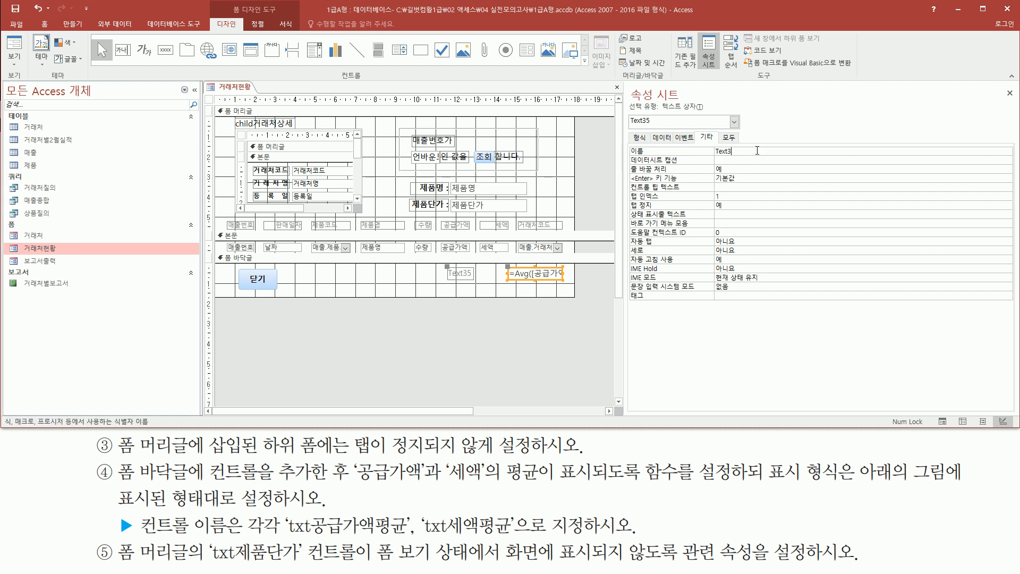
type("txt공급가액평균")
left_click(777, 153)
- Set the format (형식) of the txt공급가액평균 text box to 통화
left_click_drag(768, 484, 841, 484)
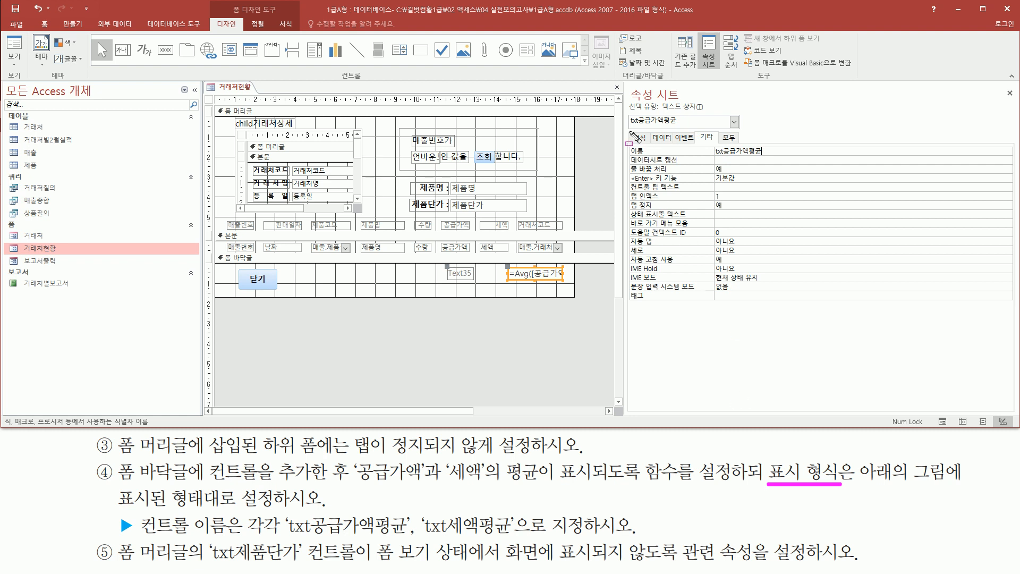
left_click_drag(630, 132, 649, 144)
key("Escape")
left_click(640, 138)
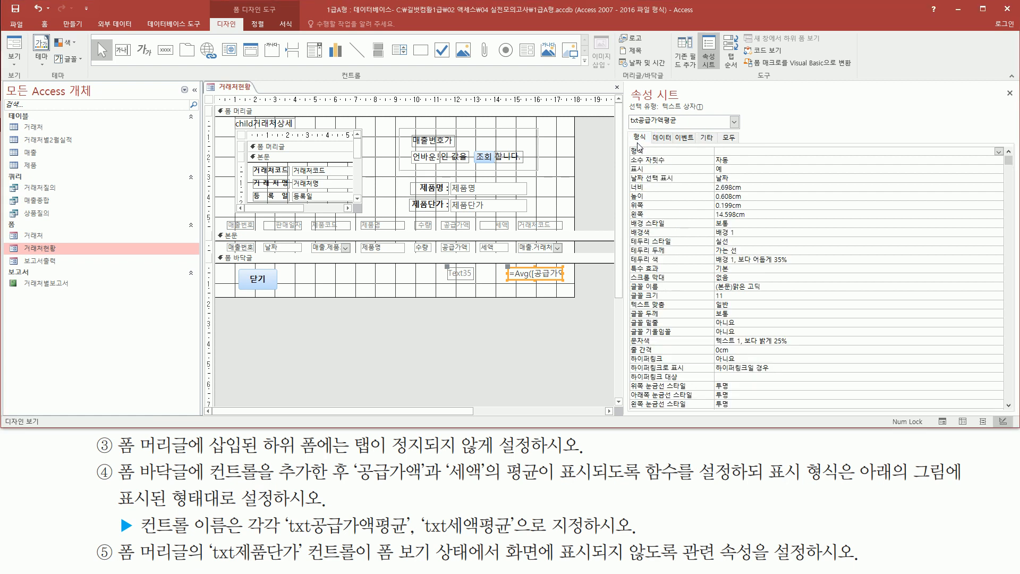
left_click(727, 151)
left_click_drag(624, 157, 834, 157)
key("Escape")
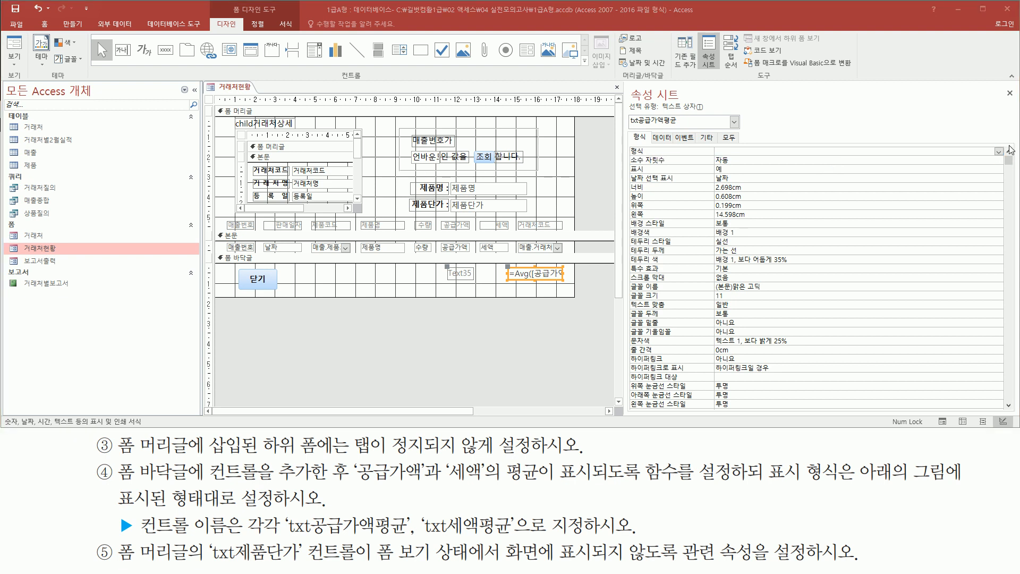
left_click(998, 151)
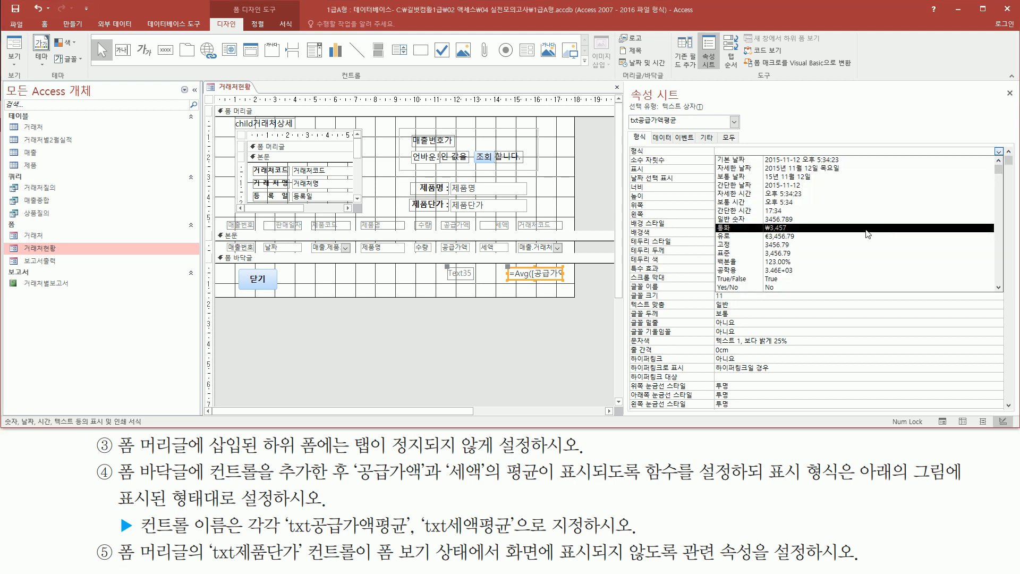
left_click(866, 233)
key("ctrl+2")
left_click_drag(624, 155, 750, 157)
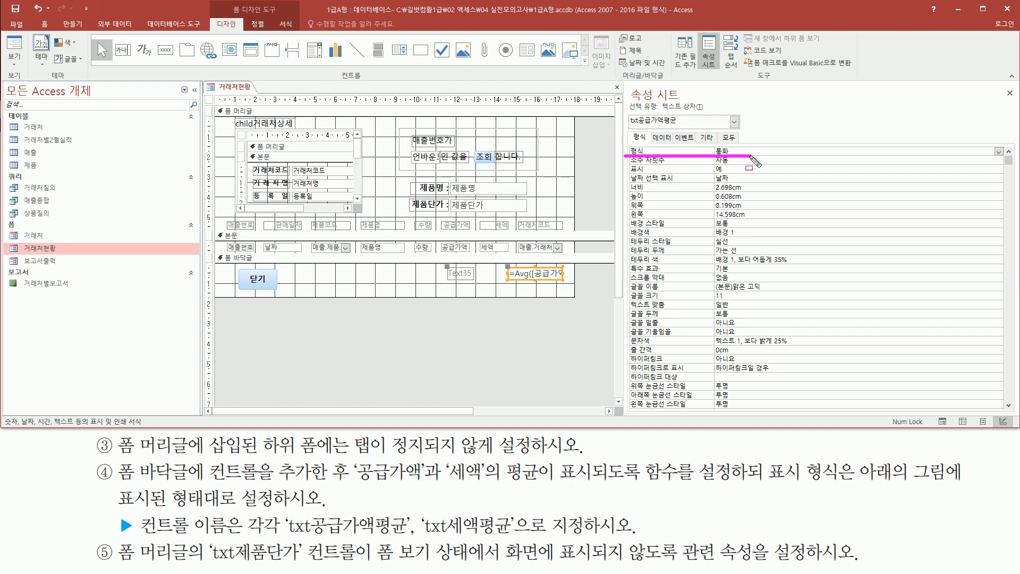
- Review the control source and name properties of the txt공급가액평균 text box in the form footer
mouse_move(498, 259)
left_mouse_down()
mouse_move(537, 292)
mouse_move(573, 289)
left_mouse_up()
key("Escape")
left_click(661, 139)
key("ctrl+2")
mouse_move(626, 142)
left_mouse_down()
mouse_move(693, 158)
mouse_move(781, 155)
left_mouse_up()
key("Escape")
left_click(708, 137)
key("ctrl+2")
left_click_drag(626, 143, 773, 158)
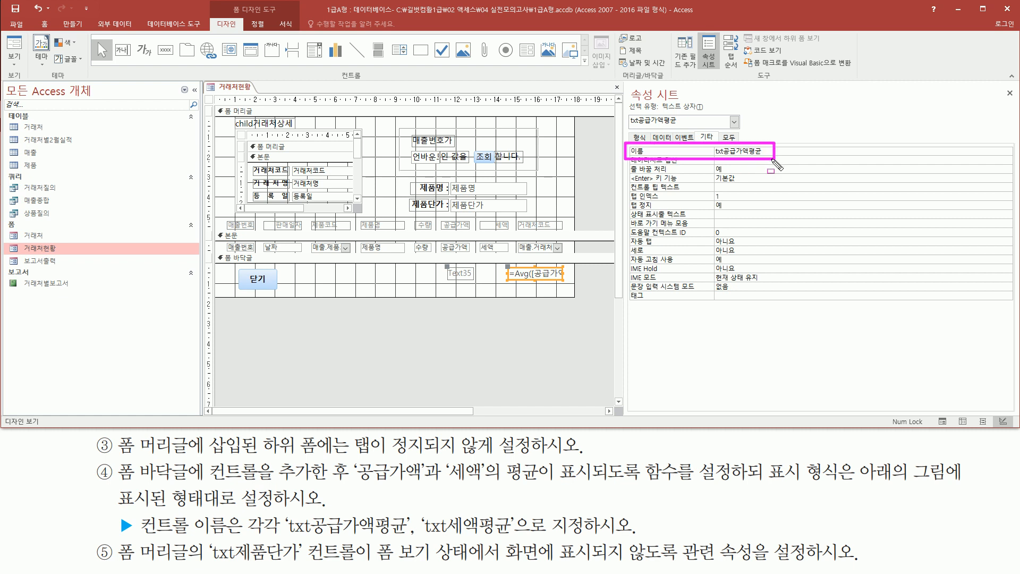
key("Escape")
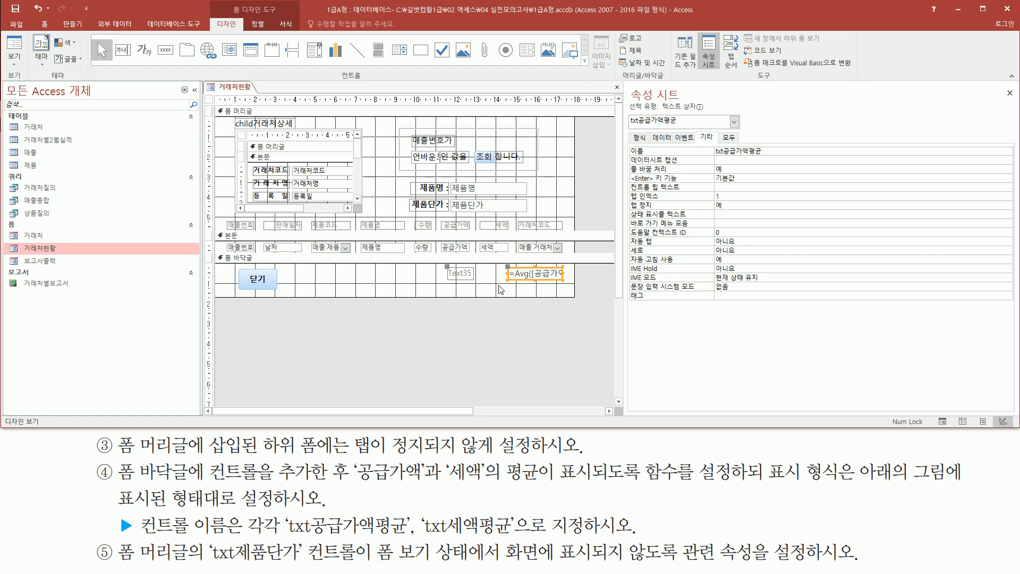
- Duplicate the txt공급가액평균 text box with its label directly below the original in the form footer
key("ctrl+v")
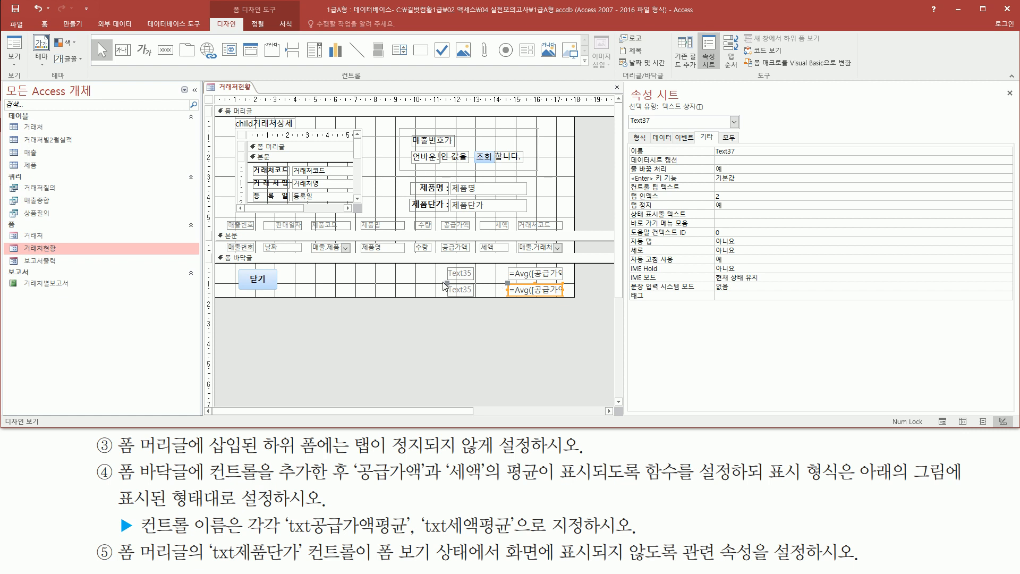
left_click_drag(435, 277, 574, 304)
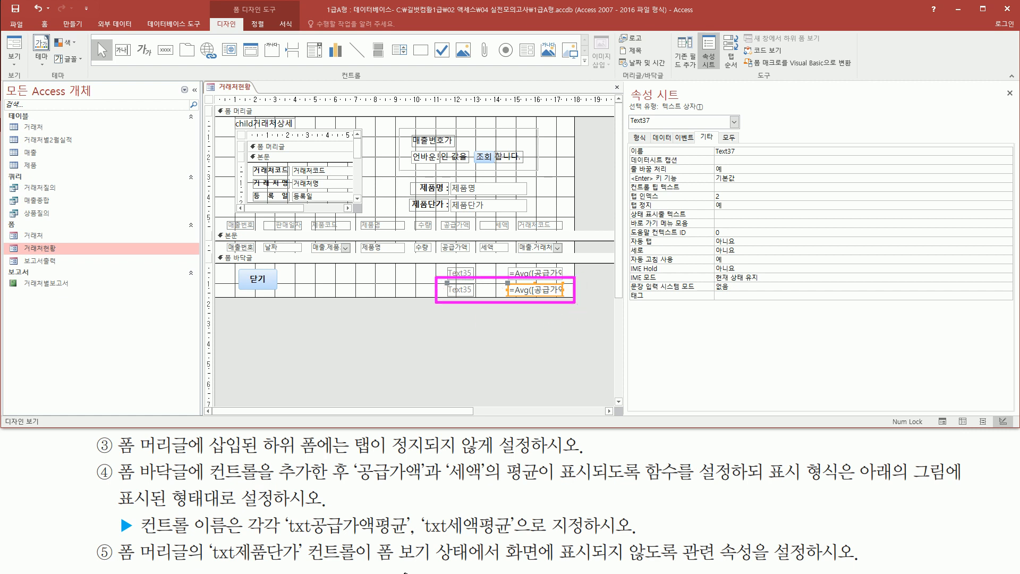
left_click_drag(420, 534, 526, 534)
left_click_drag(448, 482, 550, 484)
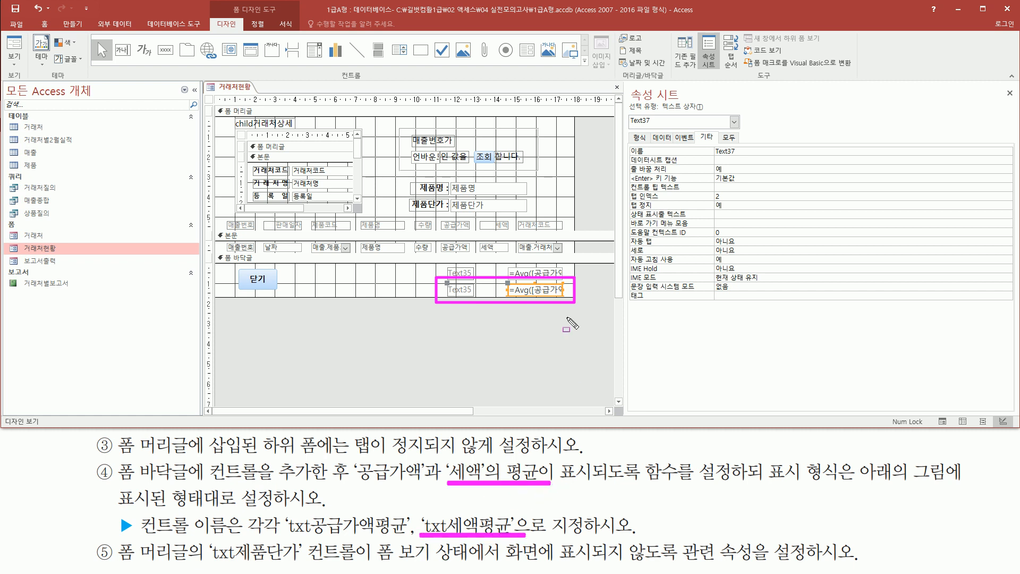
key("Escape")
- Name the duplicated footer text box txt세액평균
left_click(548, 290)
left_click(549, 283)
key("ctrl+2")
left_click_drag(505, 276, 571, 302)
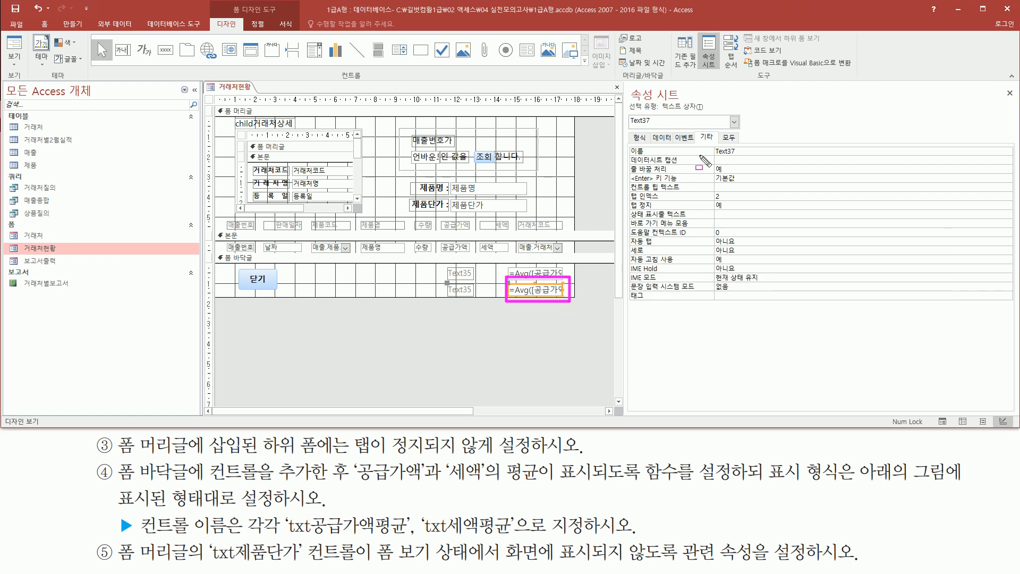
left_click_drag(622, 140, 751, 158)
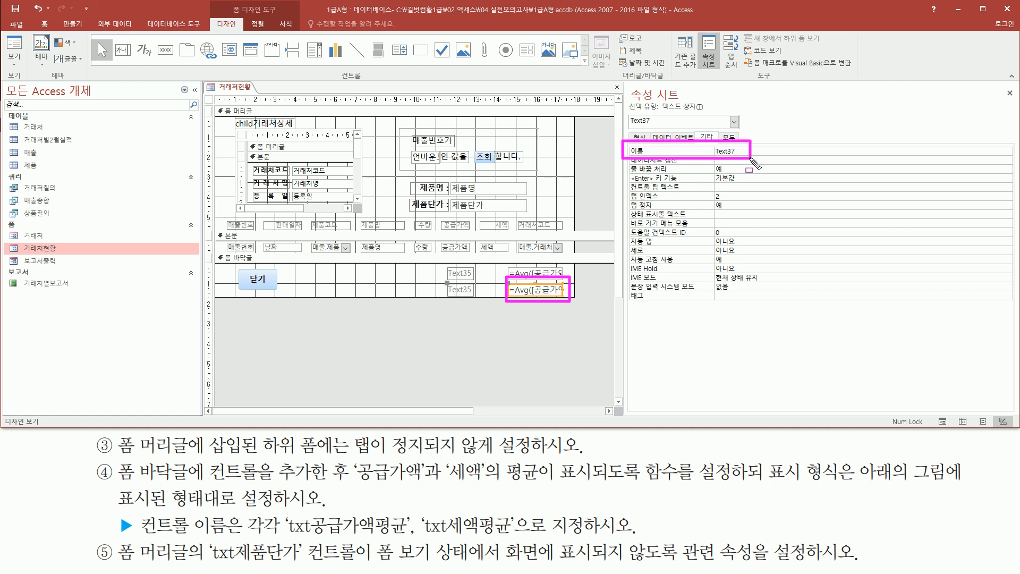
key("Escape")
left_click(750, 151)
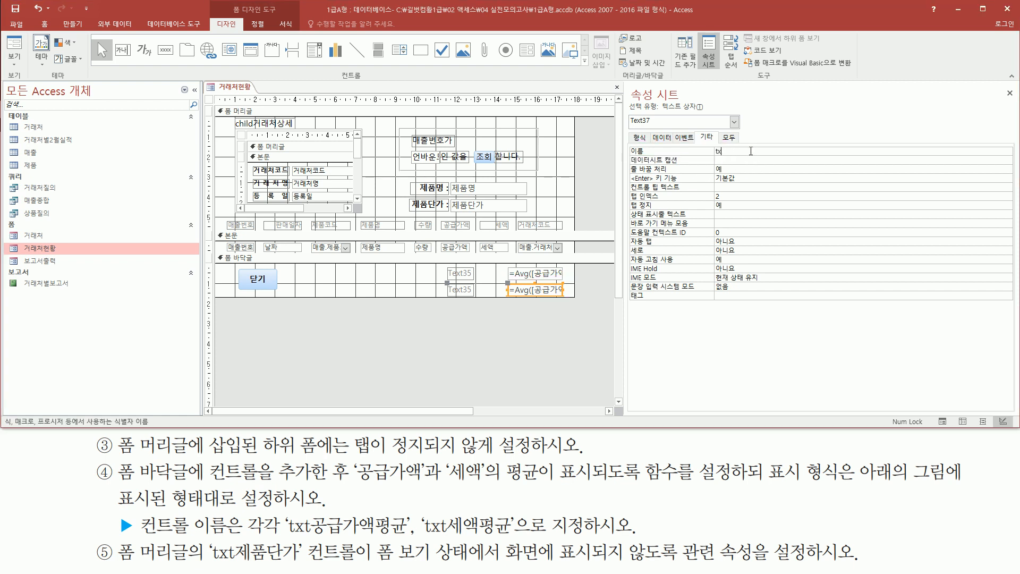
type("txt세액평균")
- Set the control source (컨트롤 원본) of txt세액평균 to =Avg([세액])
left_click(662, 137)
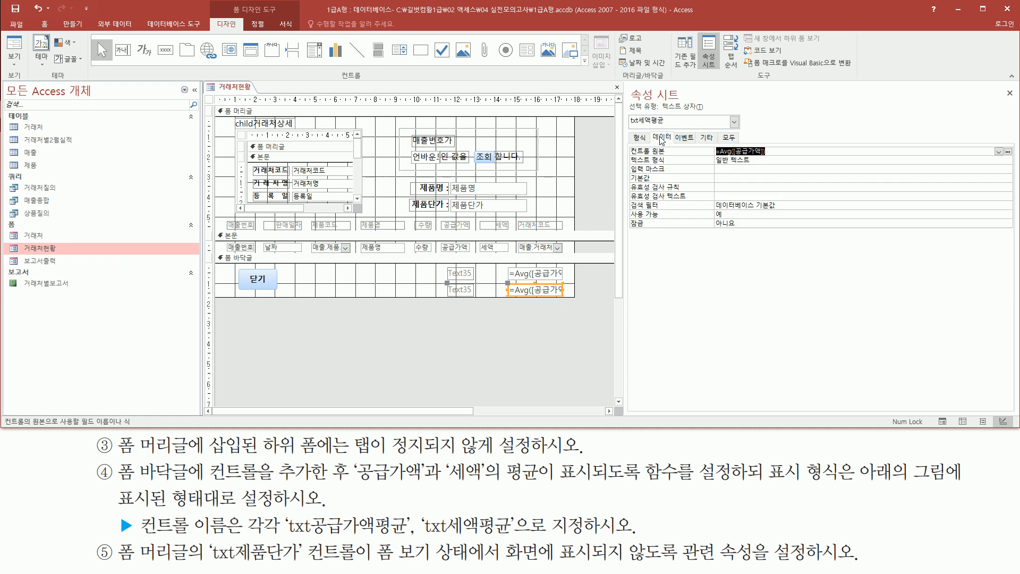
left_click(767, 152)
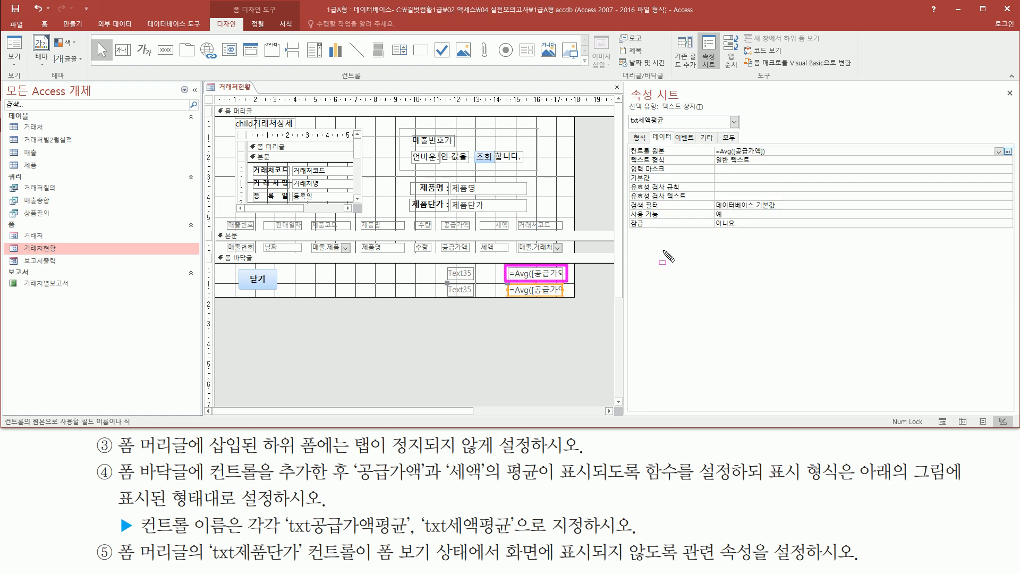
left_click_drag(708, 156, 785, 156)
key("Escape")
key("BackSpace")
key("BackSpace")
key("BackSpace")
key("BackSpace")
key("BackSpace")
key("BackSpace")
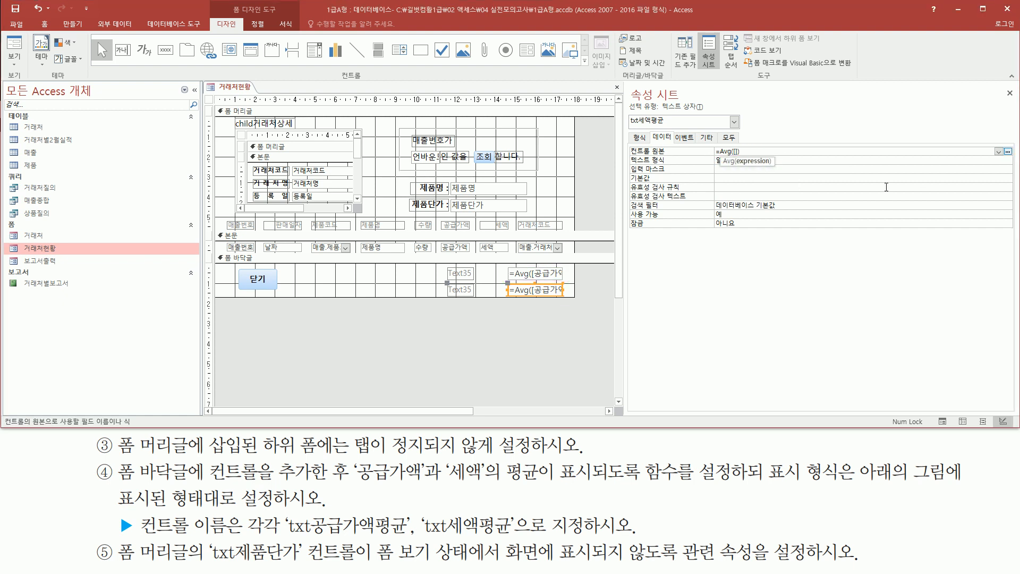
type("[세액")
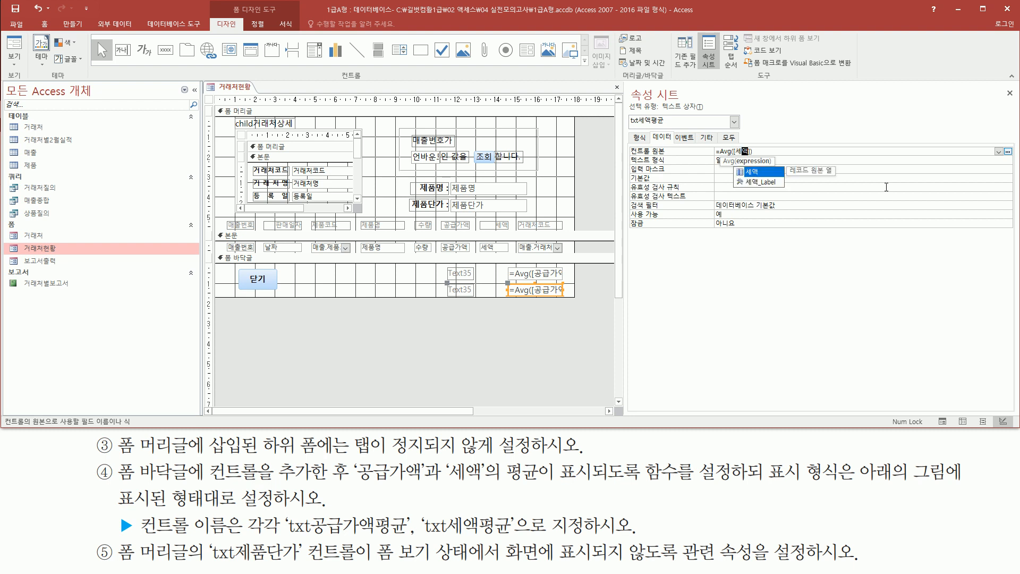
type("]")
key("Return")
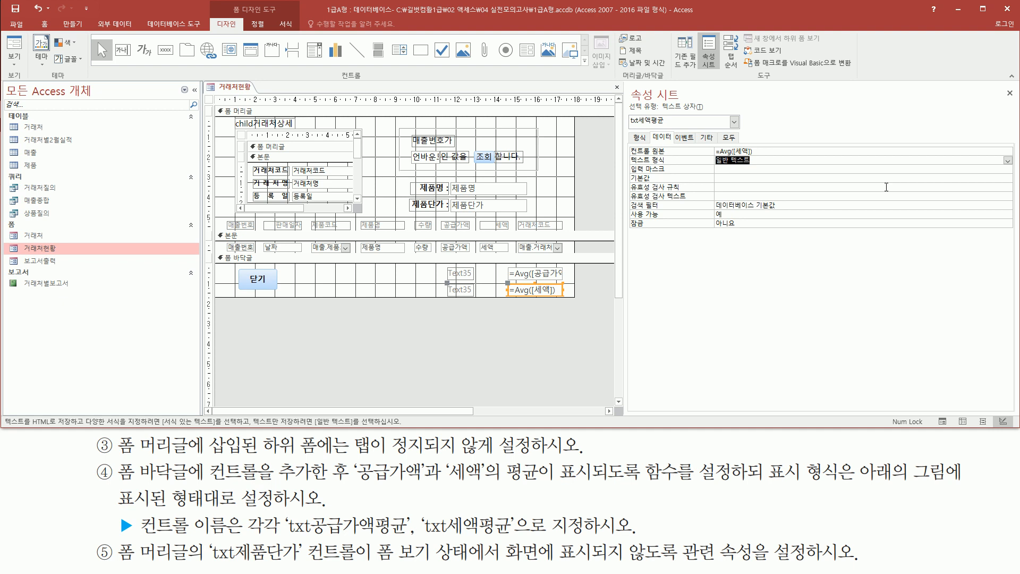
- Check the format (형식) property of the txt세액평균 text box
left_click(641, 139)
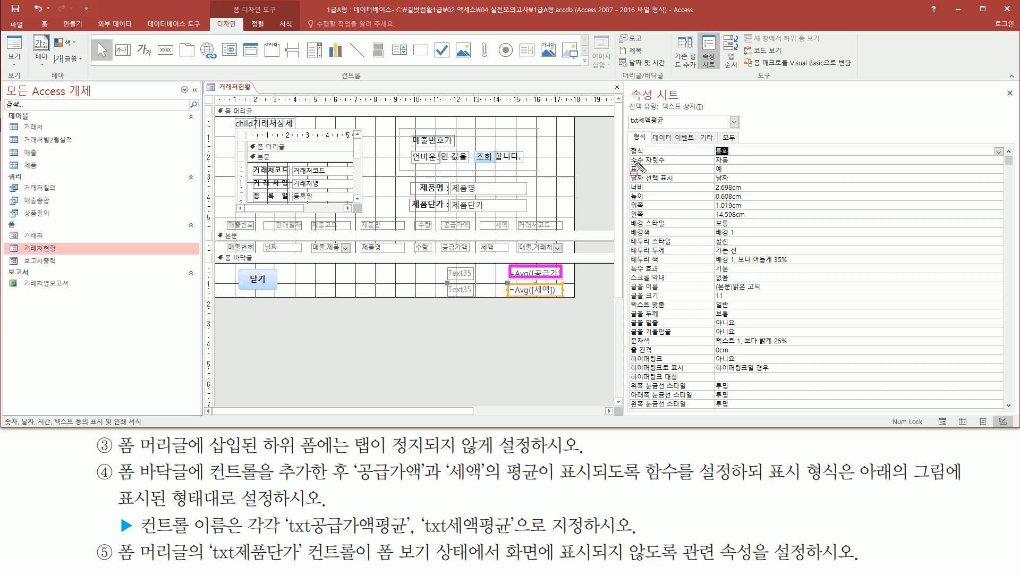
left_click_drag(624, 158, 749, 158)
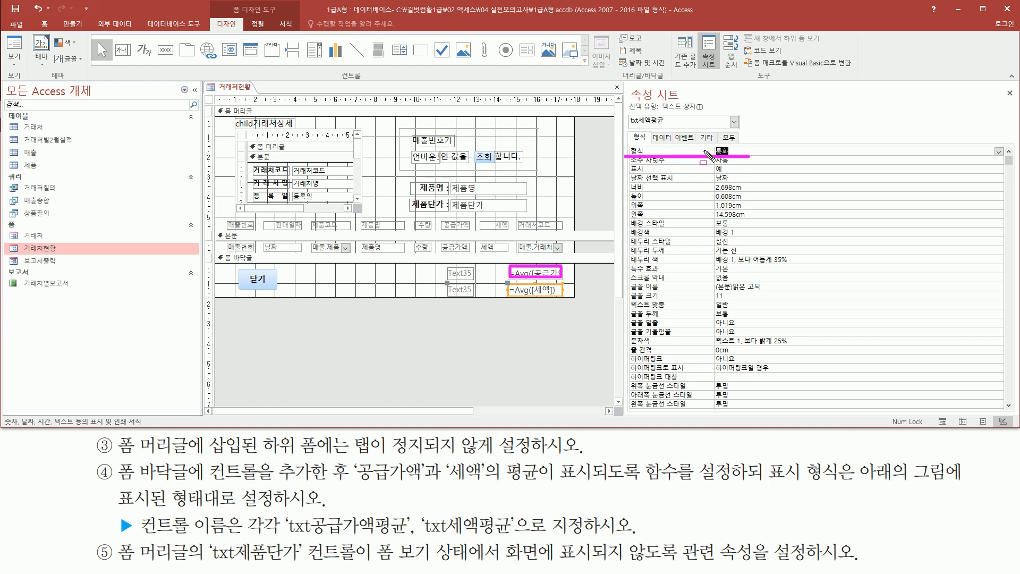
key("ctrl+z")
key("ctrl+z")
- Replace the caption of the label beside txt공급가액평균 with "공급가액 평균 :"
left_click_drag(443, 261, 488, 281)
key("Escape")
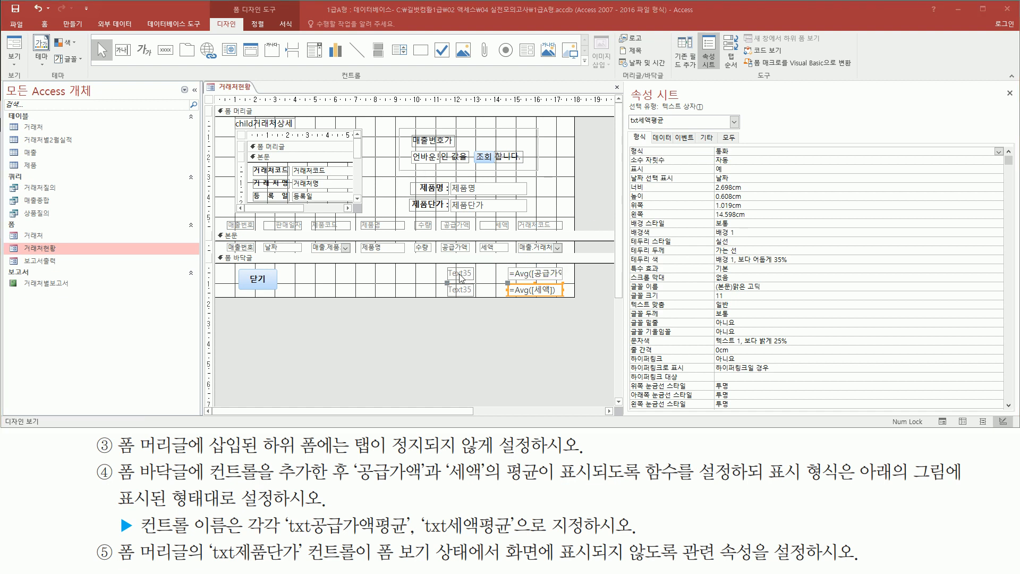
left_click(470, 274)
left_click(451, 273)
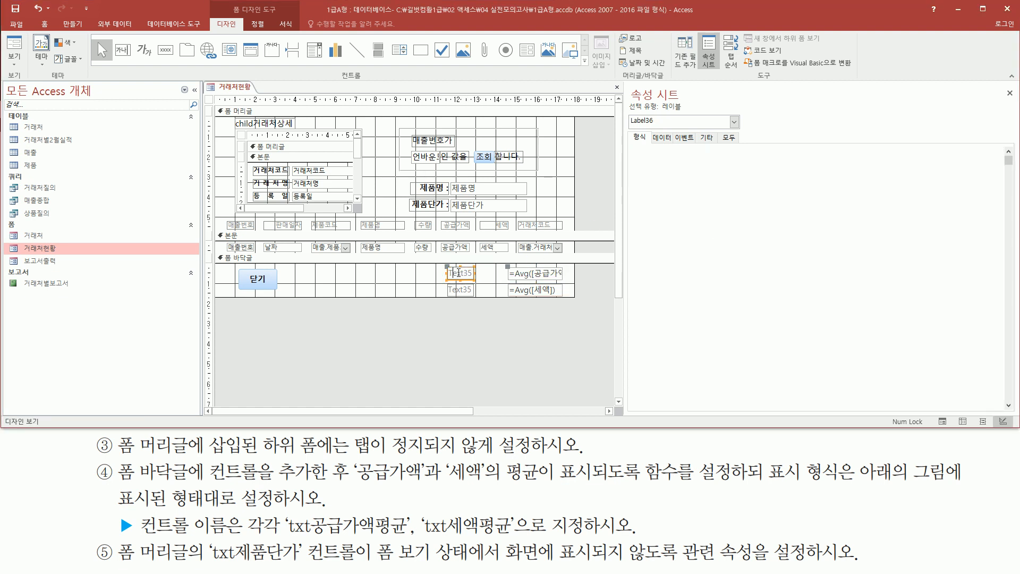
key("Delete")
key("Delete")
key("Delete")
key("Delete")
key("Delete")
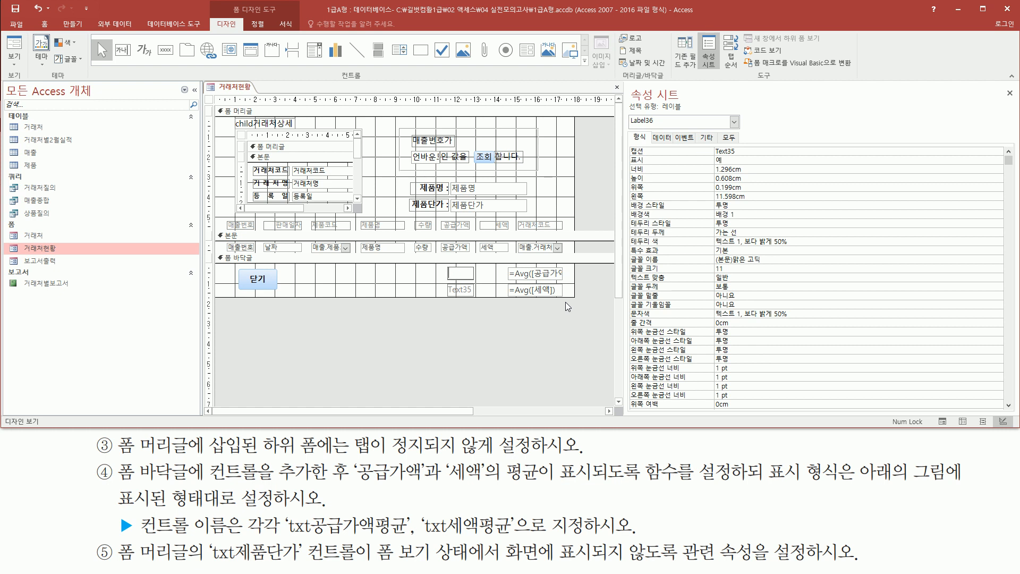
type("공급가액 평균 :")
- Replace the caption of the label beside txt세액평균 with "세액 평균 :"
left_click(462, 290)
left_click(460, 289)
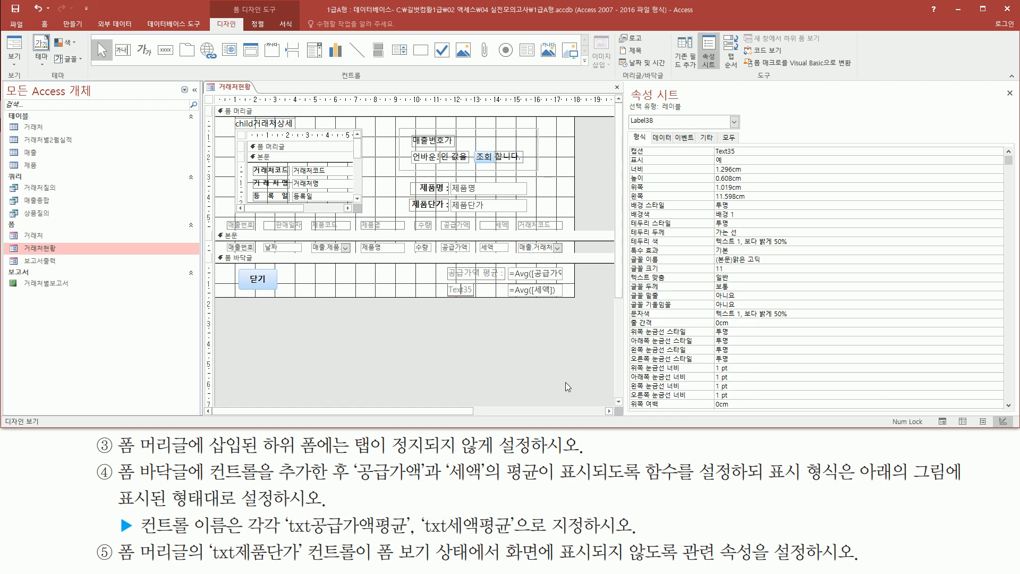
key("ctrl+a")
key("BackSpace")
type("세액 평균 :")
left_click(422, 290)
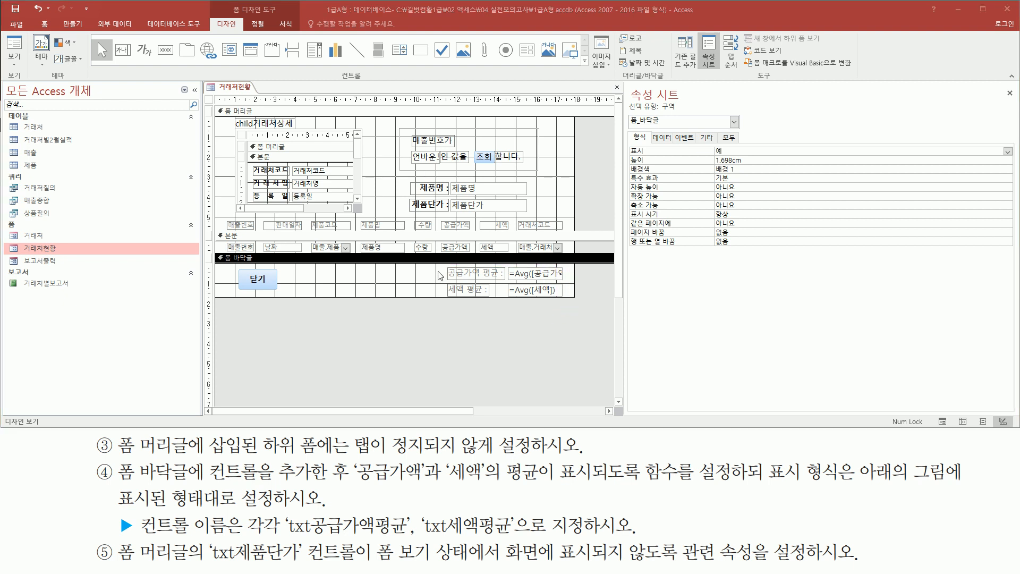
- Move both average text boxes and their labels slightly upward together within the form footer
left_click_drag(437, 266, 569, 304)
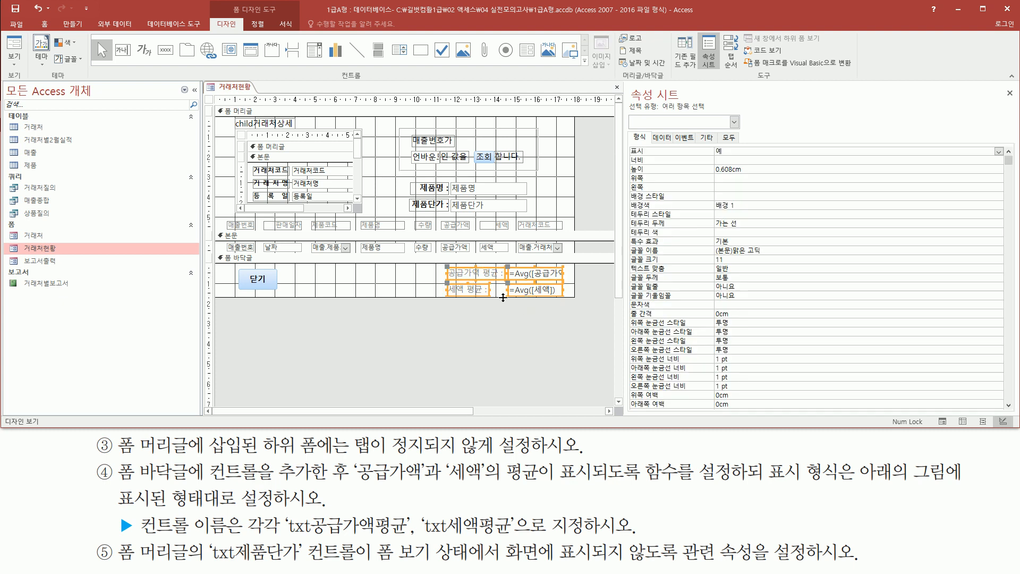
key("Up")
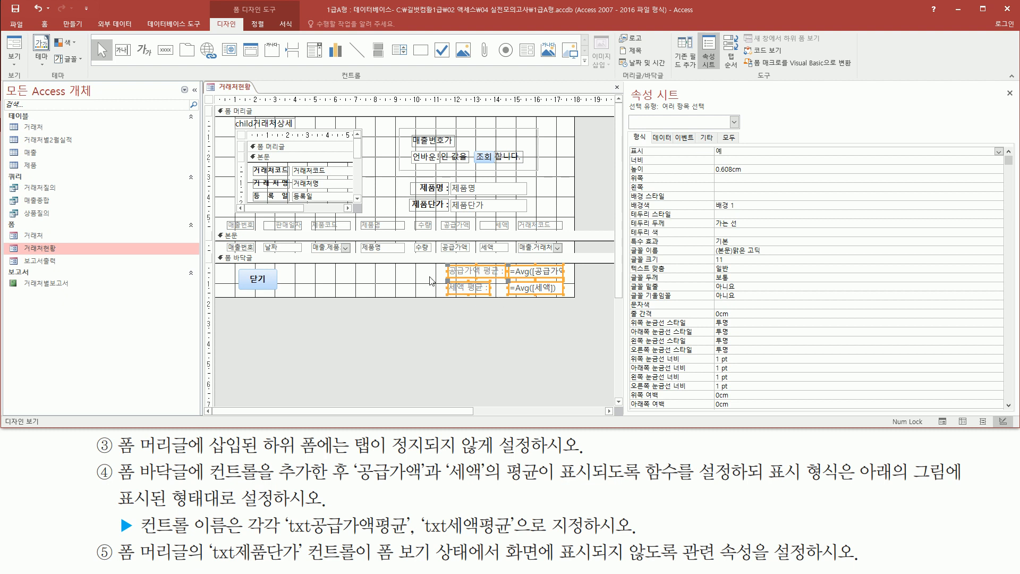
left_click(415, 283)
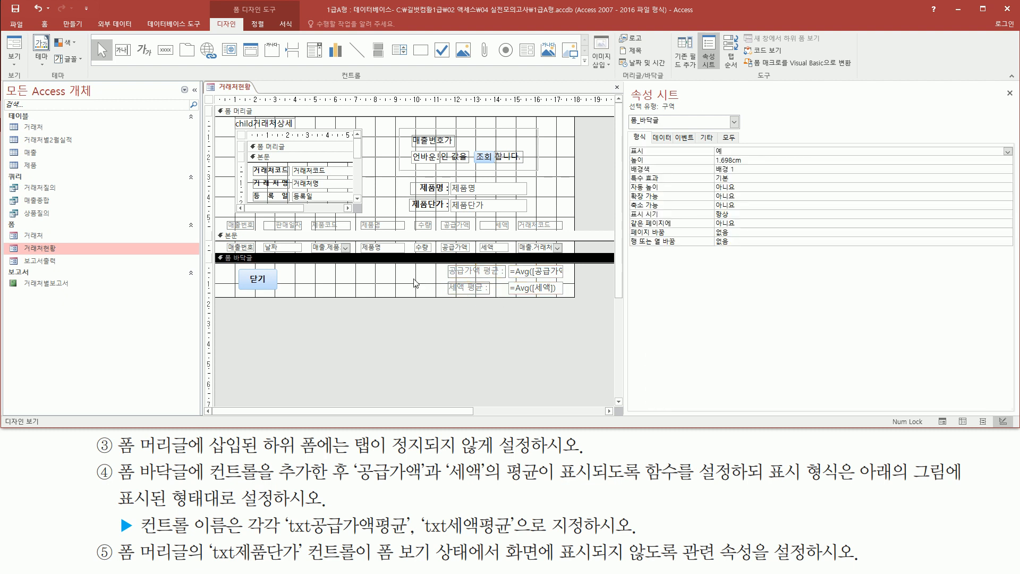
- Show the 거래처현황 form in Form view and check the 공급가액 and 세액 averages in the footer
right_click(380, 318)
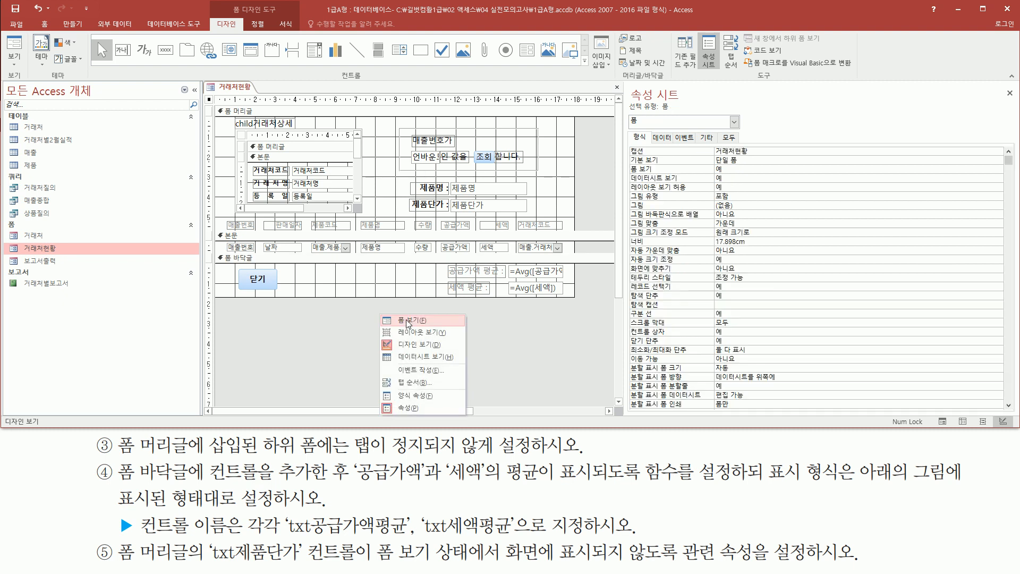
left_click(408, 320)
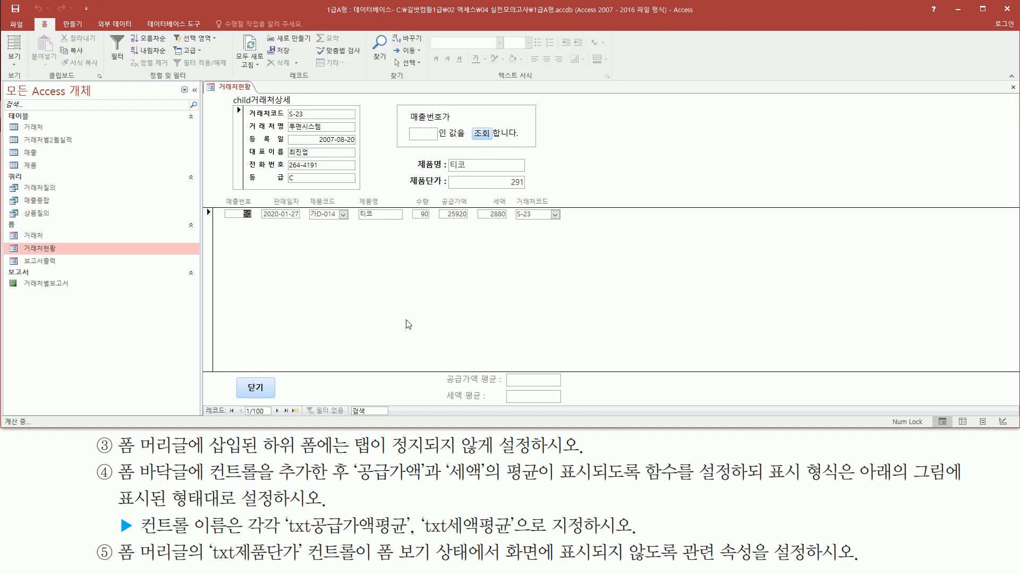
mouse_move(436, 364)
left_mouse_down()
mouse_move(460, 425)
mouse_move(581, 417)
mouse_move(571, 408)
left_mouse_up()
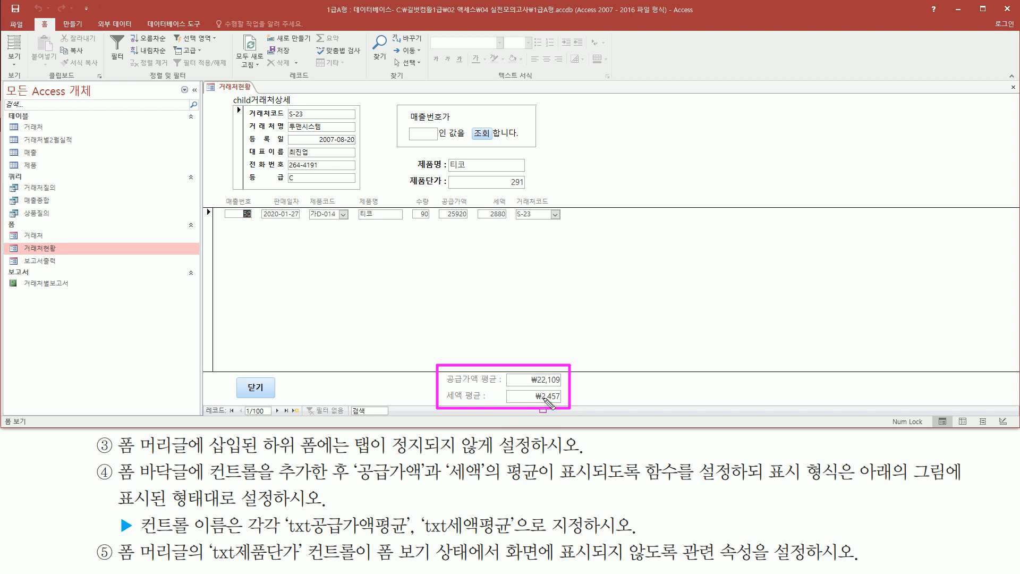
left_click_drag(446, 386, 503, 387)
left_click_drag(440, 402, 503, 403)
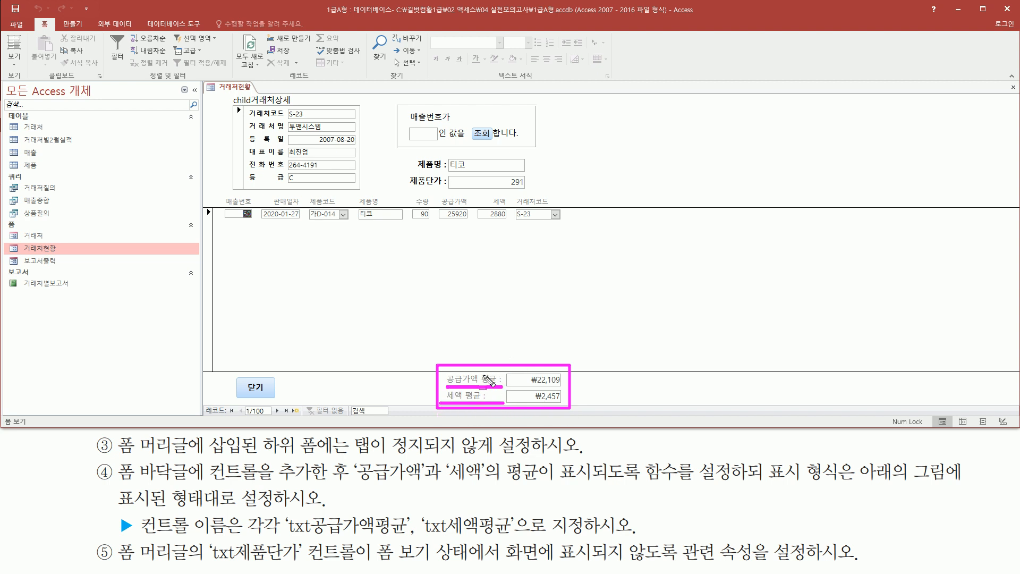
left_click_drag(512, 386, 574, 387)
left_click_drag(519, 403, 564, 404)
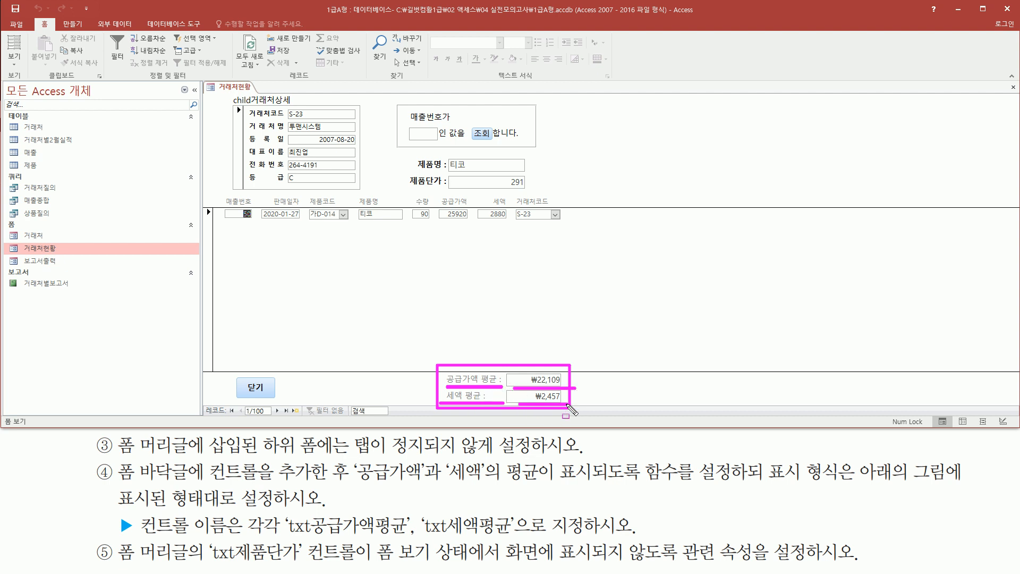
key("Escape")
left_click(424, 391)
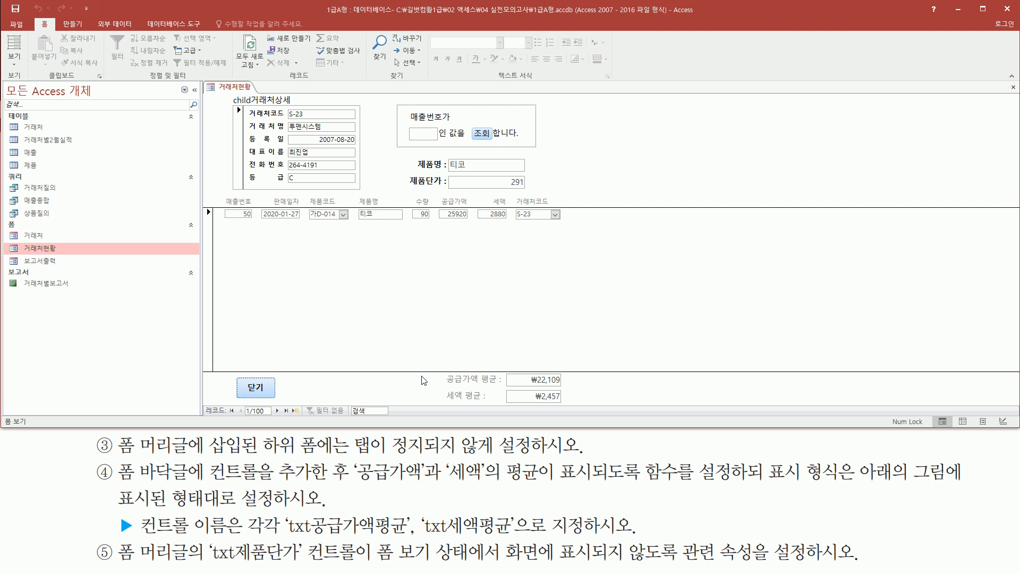
key("ctrl+2")
left_click_drag(115, 540, 192, 566)
mouse_move(207, 83)
left_mouse_down()
mouse_move(312, 167)
mouse_move(576, 205)
left_mouse_up()
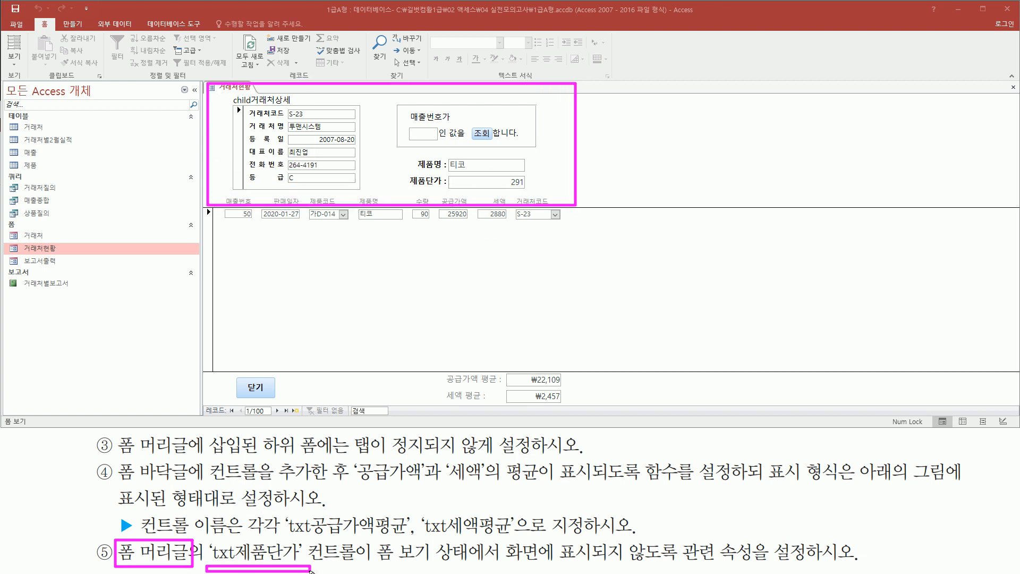
left_click_drag(206, 564, 678, 567)
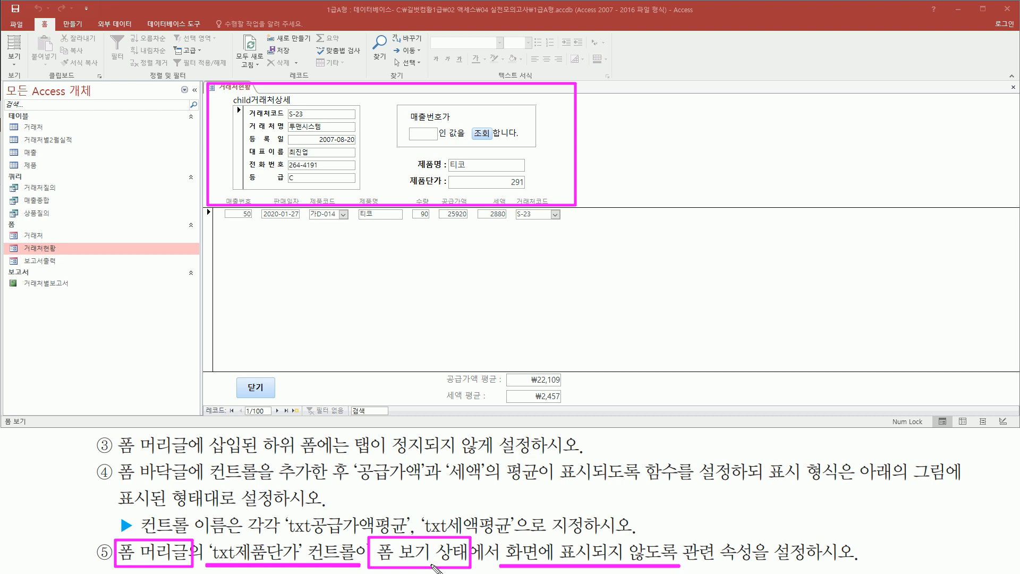
mouse_move(503, 540)
left_mouse_down()
mouse_move(534, 566)
mouse_move(684, 570)
left_mouse_up()
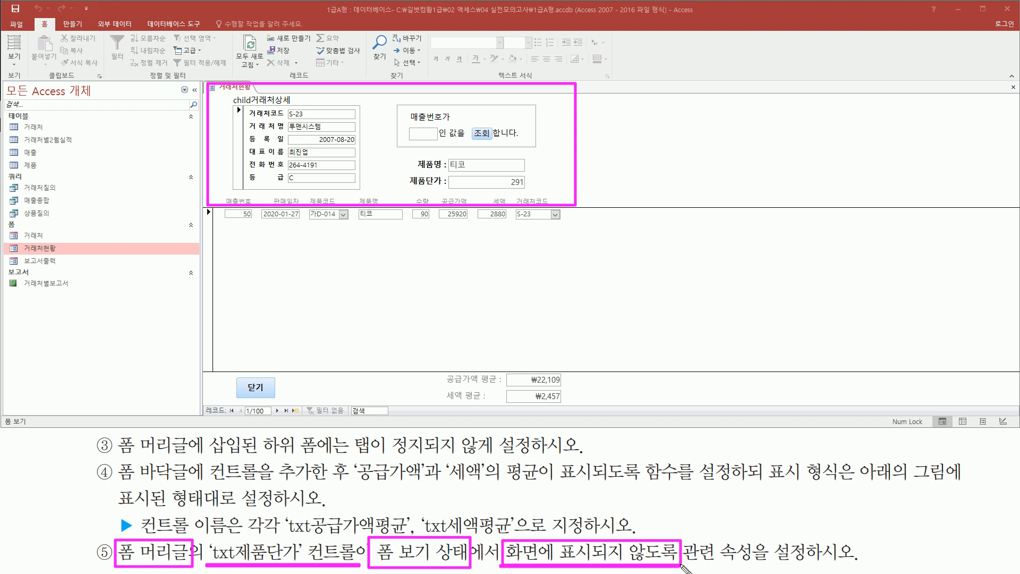
left_click_drag(207, 536, 314, 565)
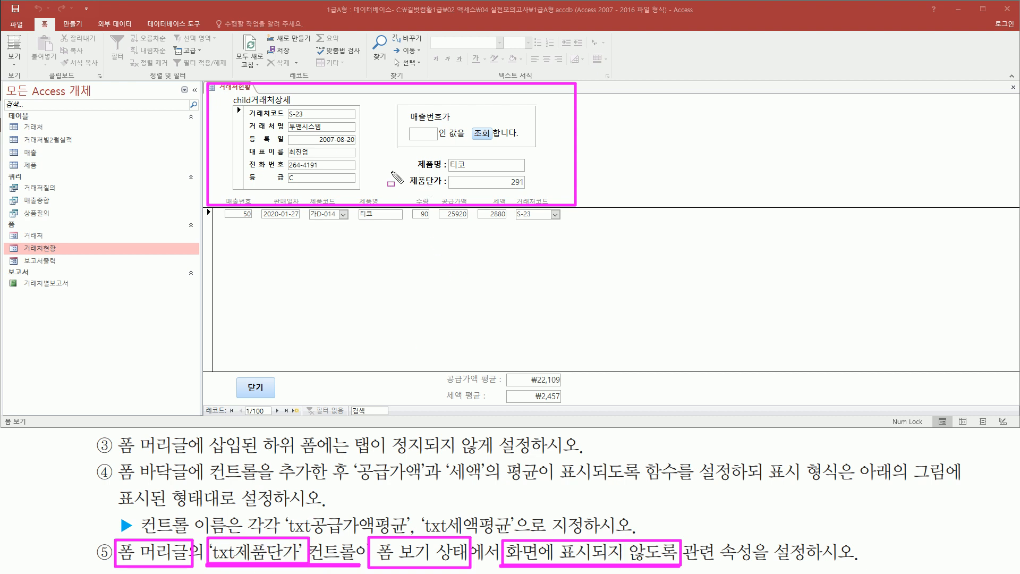
left_click_drag(402, 188, 522, 189)
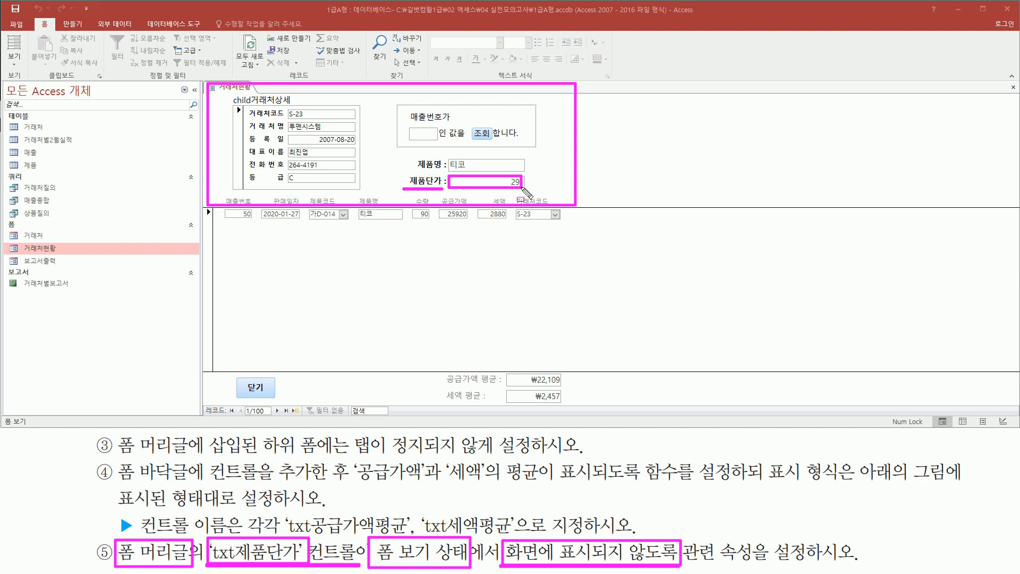
key("Escape")
- In Design view of the 거래처현황 form, set the 표시 property of the txt제품단가 text box to 아니요
right_click(242, 87)
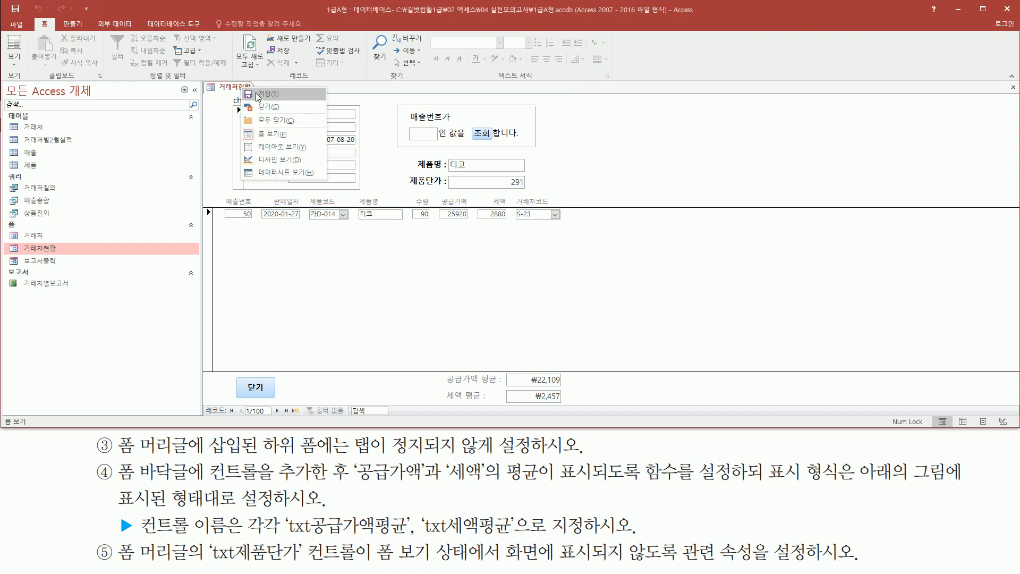
left_click(265, 159)
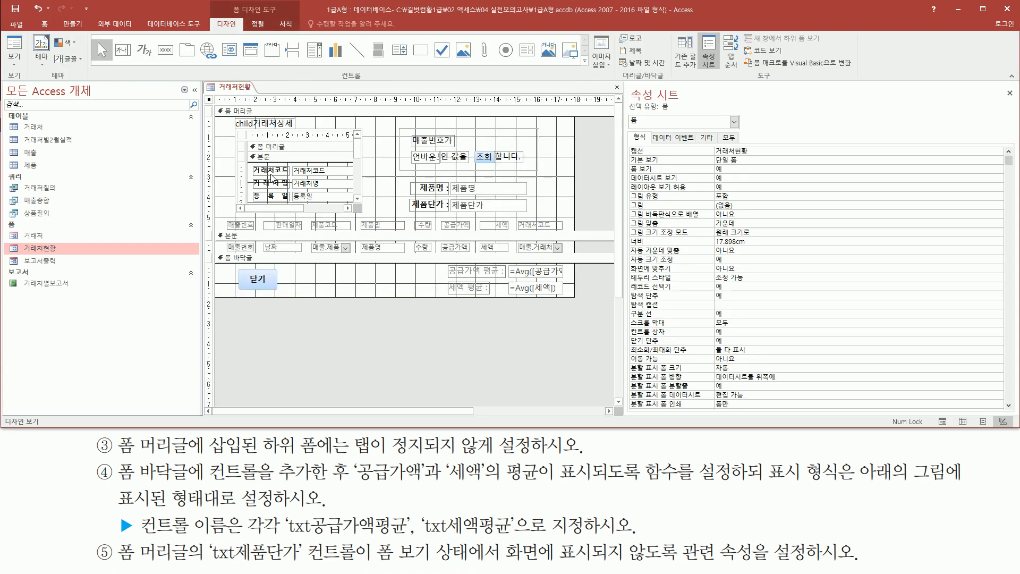
left_click(479, 212)
left_click(479, 211)
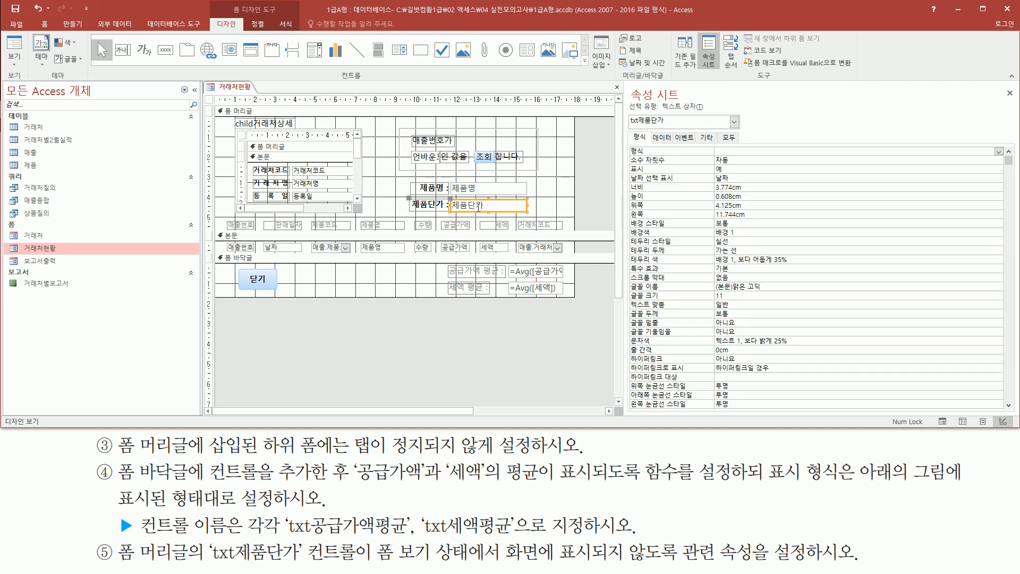
mouse_move(446, 196)
left_mouse_down()
mouse_move(457, 210)
mouse_move(533, 218)
left_mouse_up()
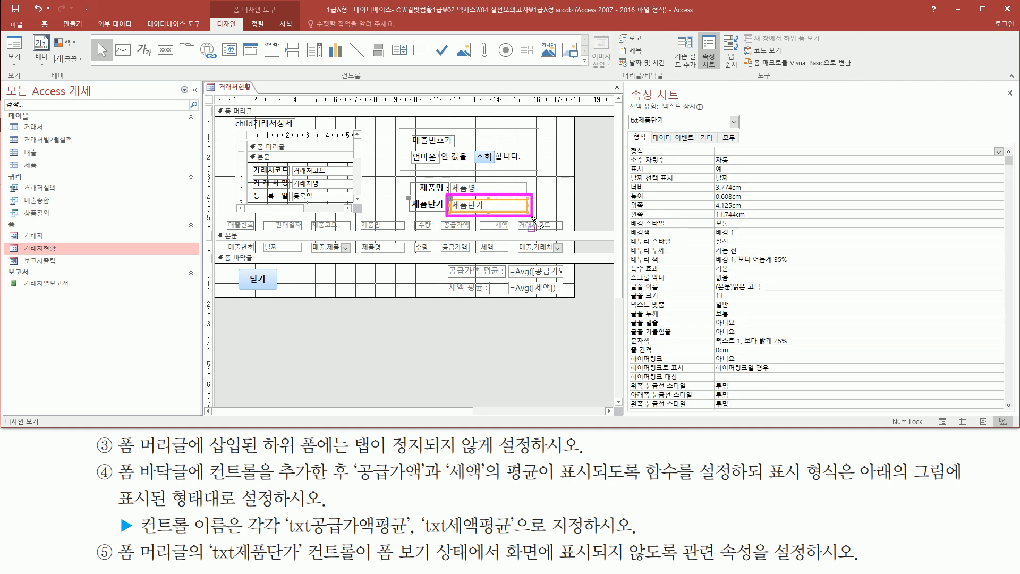
left_click_drag(625, 125, 673, 127)
left_click_drag(200, 564, 306, 565)
mouse_move(502, 537)
left_mouse_down()
mouse_move(600, 568)
mouse_move(676, 567)
left_mouse_up()
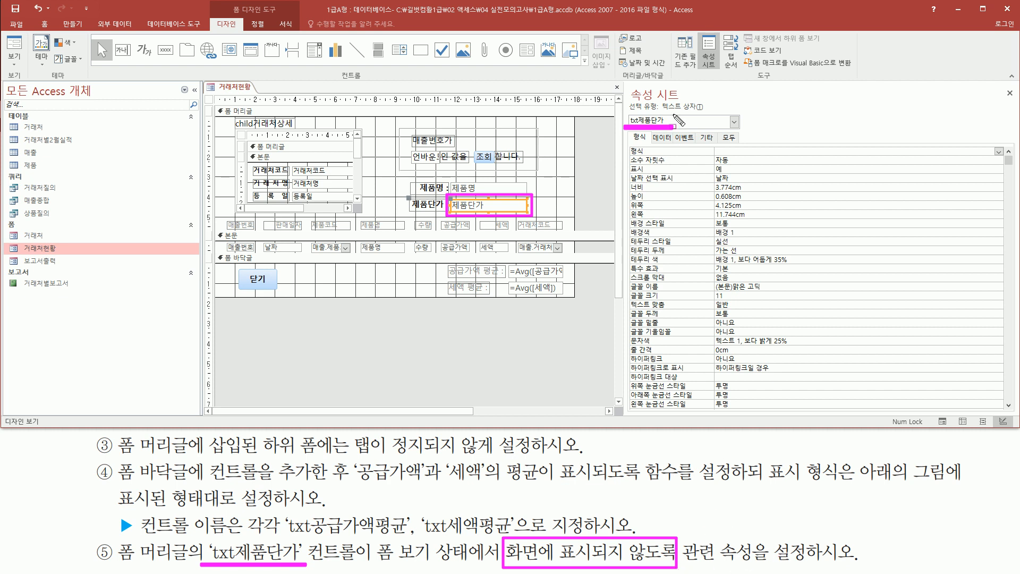
mouse_move(631, 144)
left_mouse_down()
mouse_move(647, 143)
mouse_move(677, 176)
mouse_move(736, 178)
left_mouse_up()
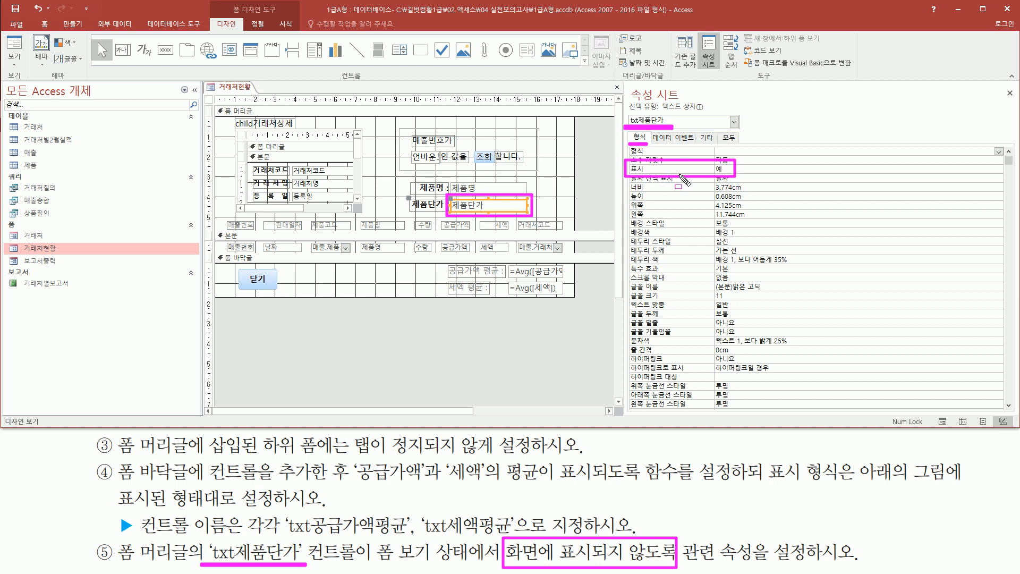
double_click(741, 169)
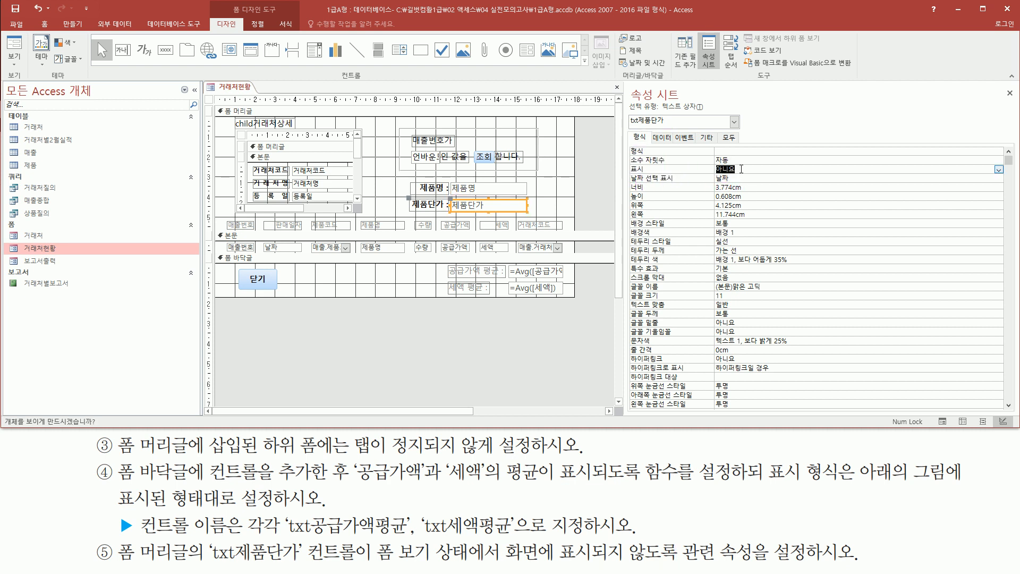
key("ctrl+shift+d")
mouse_move(626, 177)
left_mouse_down()
mouse_move(754, 184)
mouse_move(741, 164)
left_mouse_up()
key("Escape")
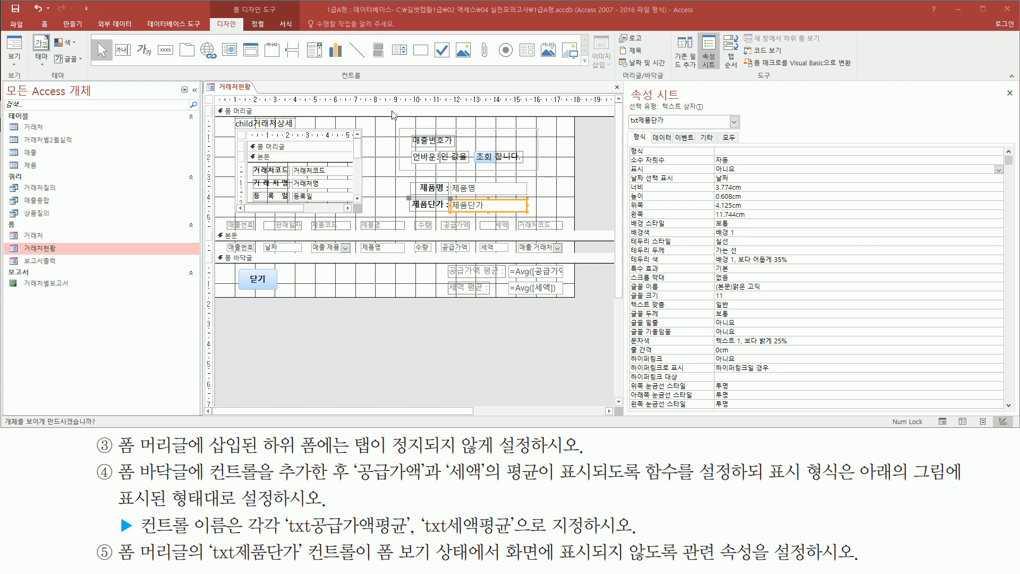
- Show the 거래처현황 form in Form view and check whether 제품단가 is hidden in the form header
right_click(342, 315)
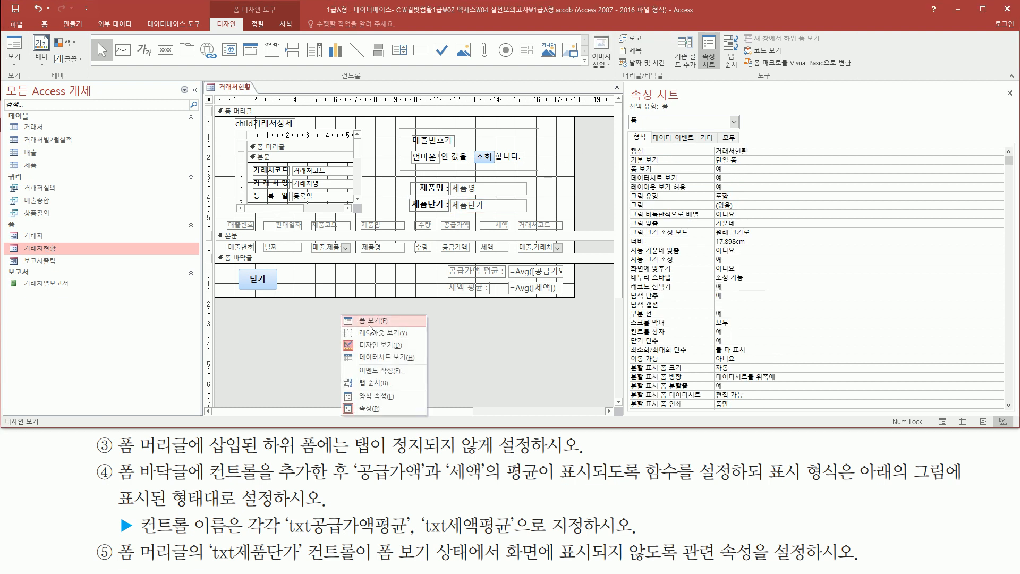
left_click(370, 324)
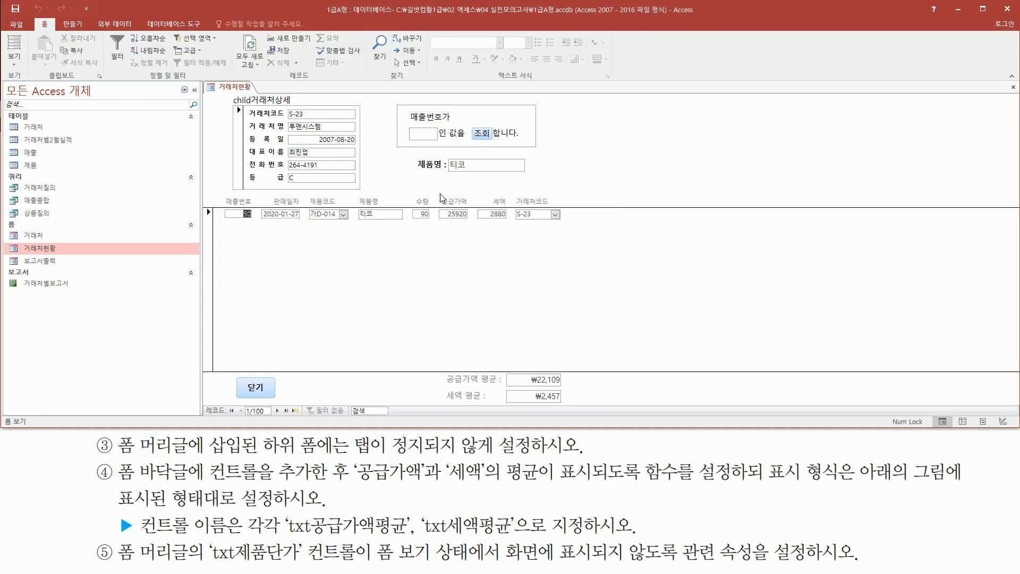
key("ctrl+2")
left_click_drag(410, 175, 532, 191)
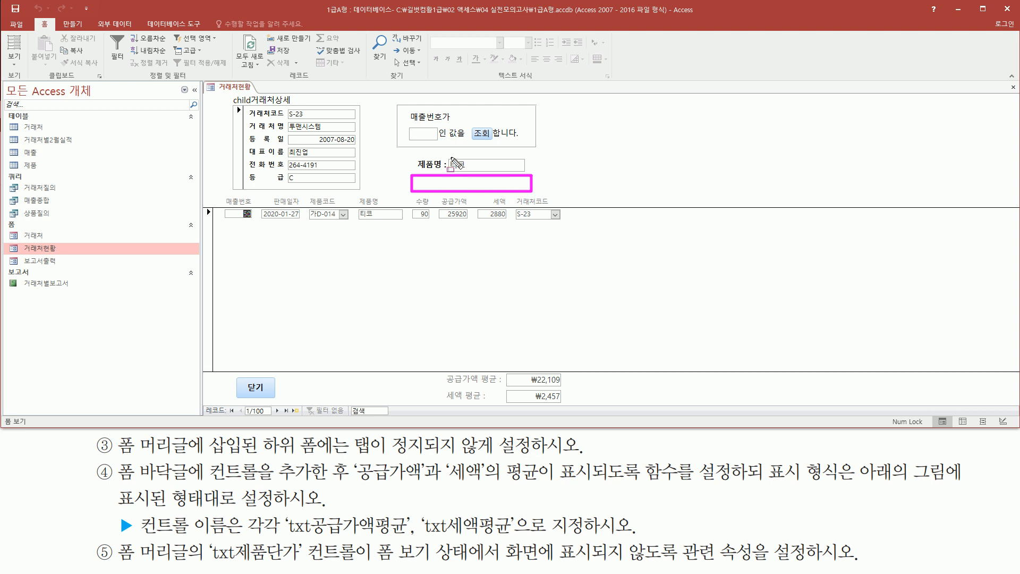
key("Escape")
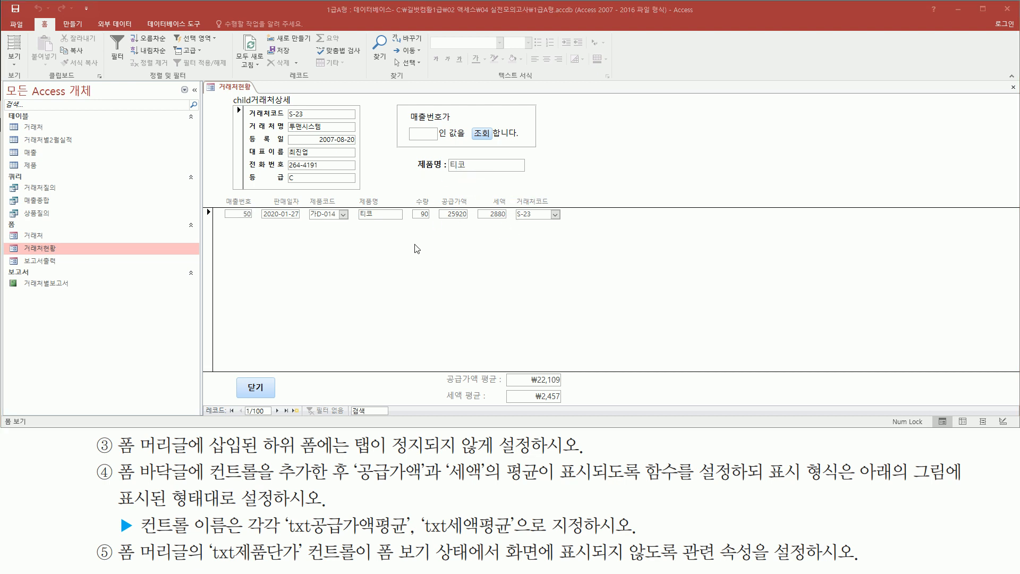
- Return the 거래처현황 form to Design view and close it, saving the design changes
right_click(429, 250)
left_click(453, 277)
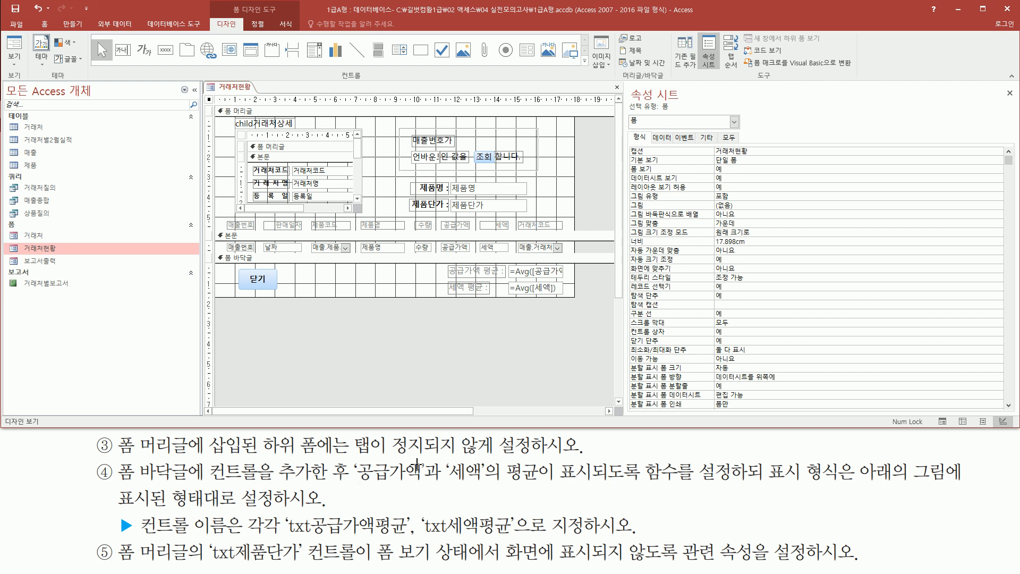
right_click(237, 90)
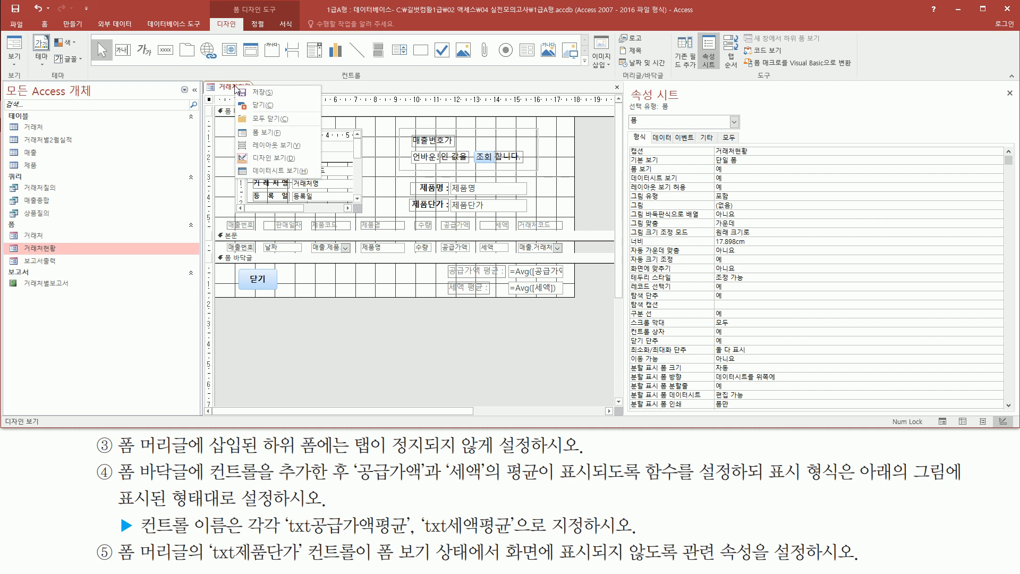
left_click(261, 108)
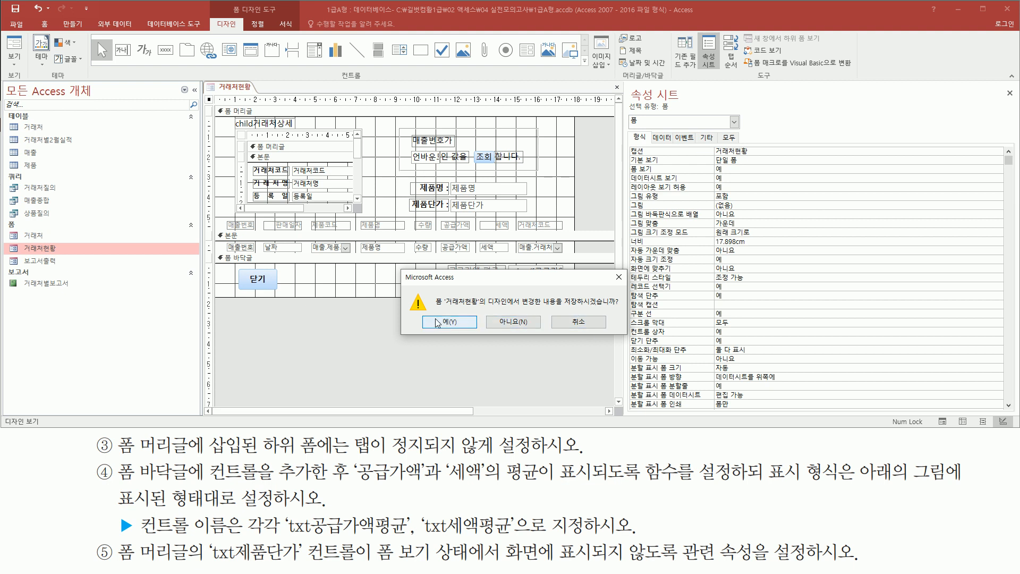
mouse_move(423, 310)
left_mouse_down()
mouse_move(432, 325)
mouse_move(478, 330)
left_mouse_up()
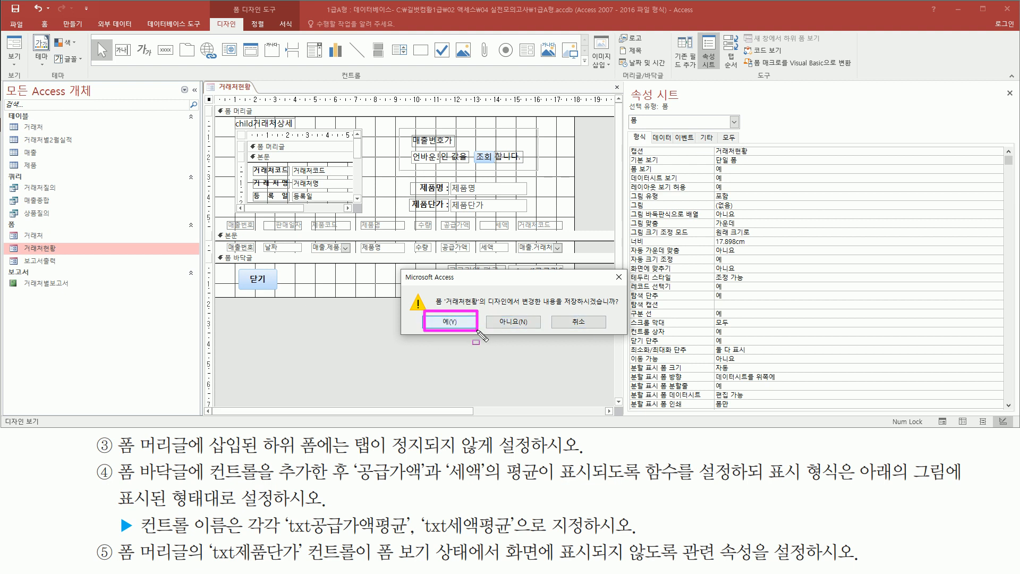
left_click(450, 322)
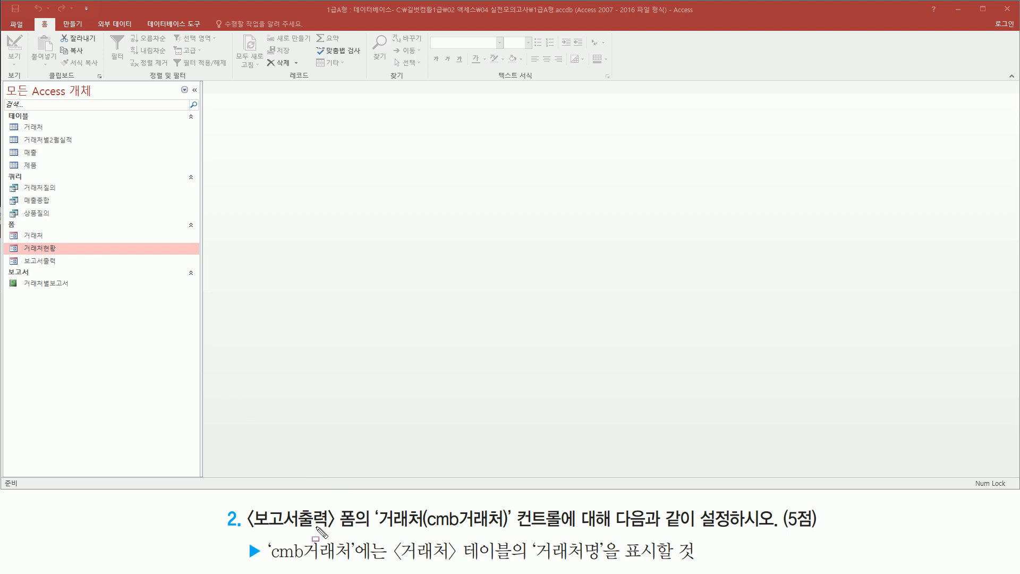
mouse_move(245, 499)
left_mouse_down()
mouse_move(262, 539)
mouse_move(361, 537)
left_mouse_up()
mouse_move(15, 267)
left_mouse_down()
mouse_move(74, 266)
mouse_move(69, 256)
left_mouse_up()
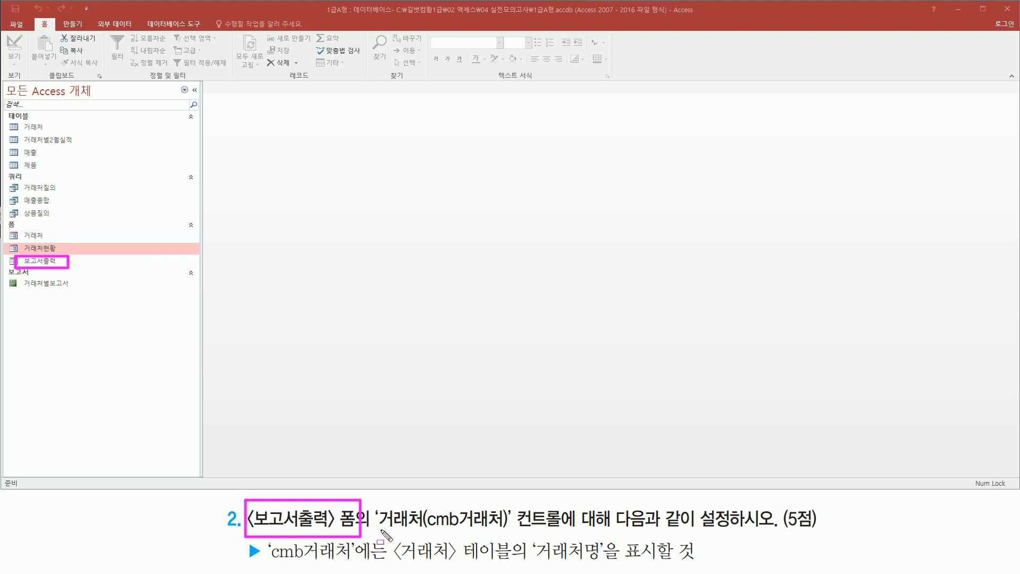
left_click_drag(380, 529, 769, 530)
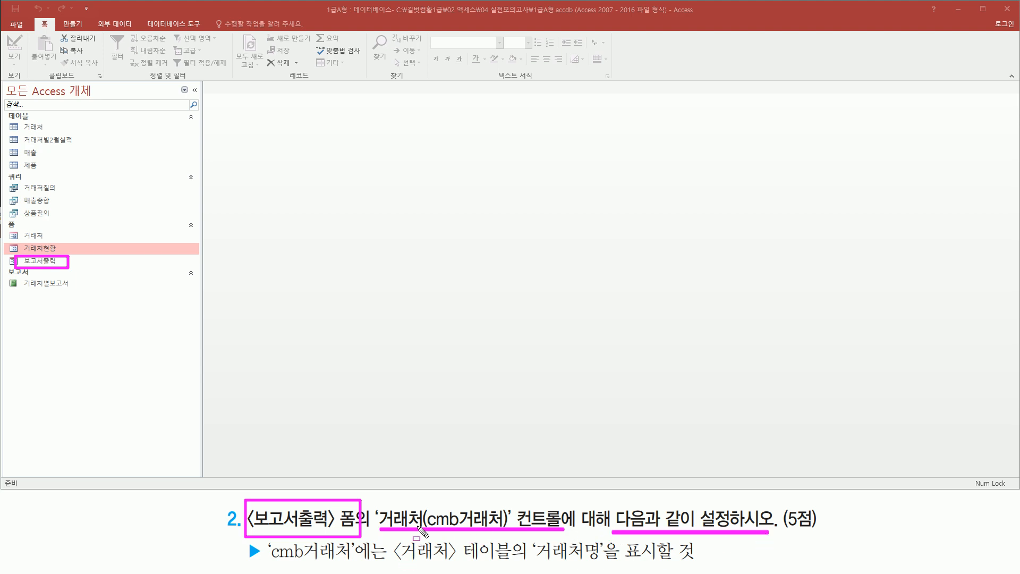
left_click_drag(392, 563, 688, 562)
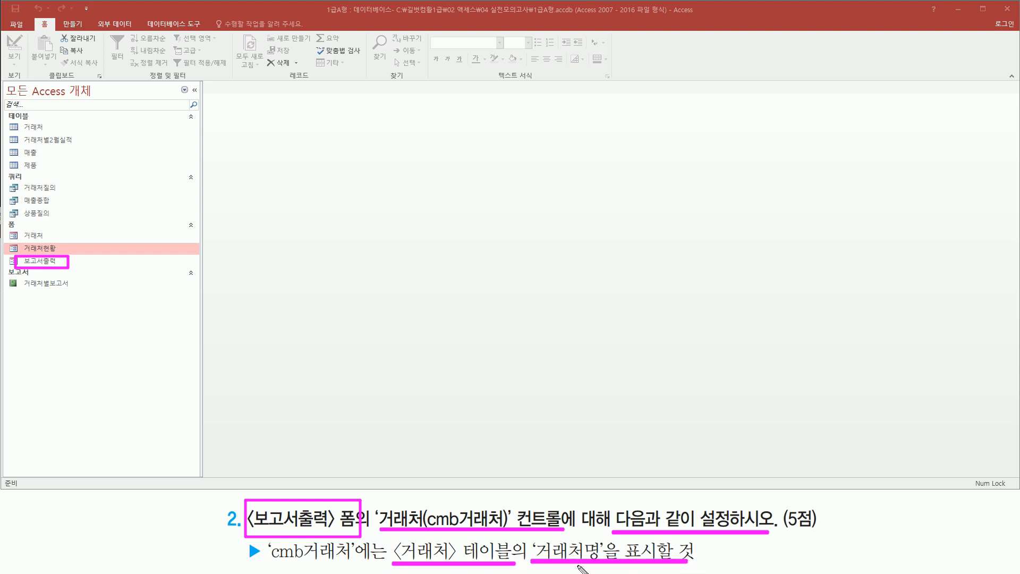
key("Escape")
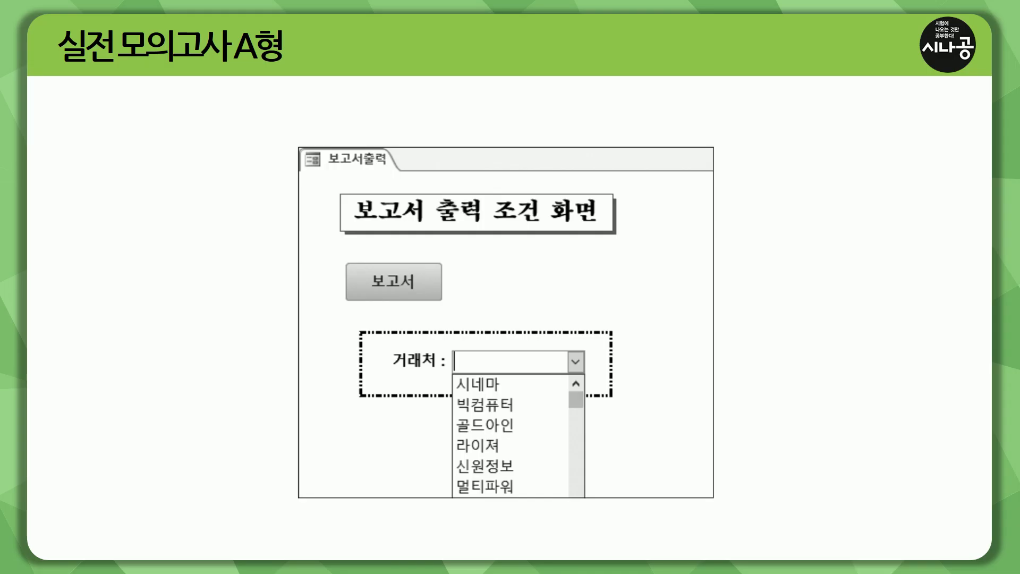
key("ctrl+p")
left_click_drag(451, 349, 583, 372)
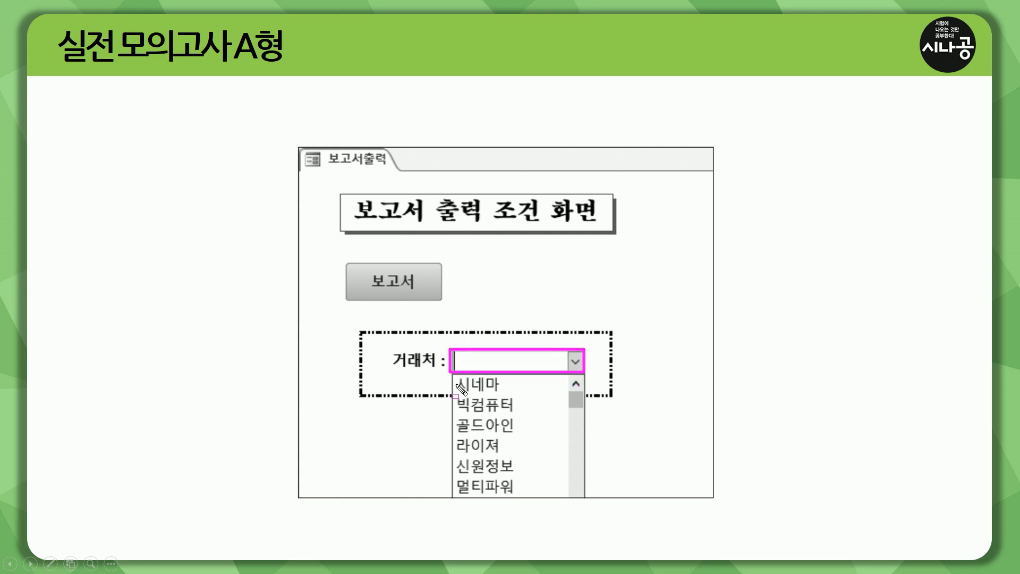
mouse_move(452, 377)
left_mouse_down()
mouse_move(489, 459)
mouse_move(523, 497)
left_mouse_up()
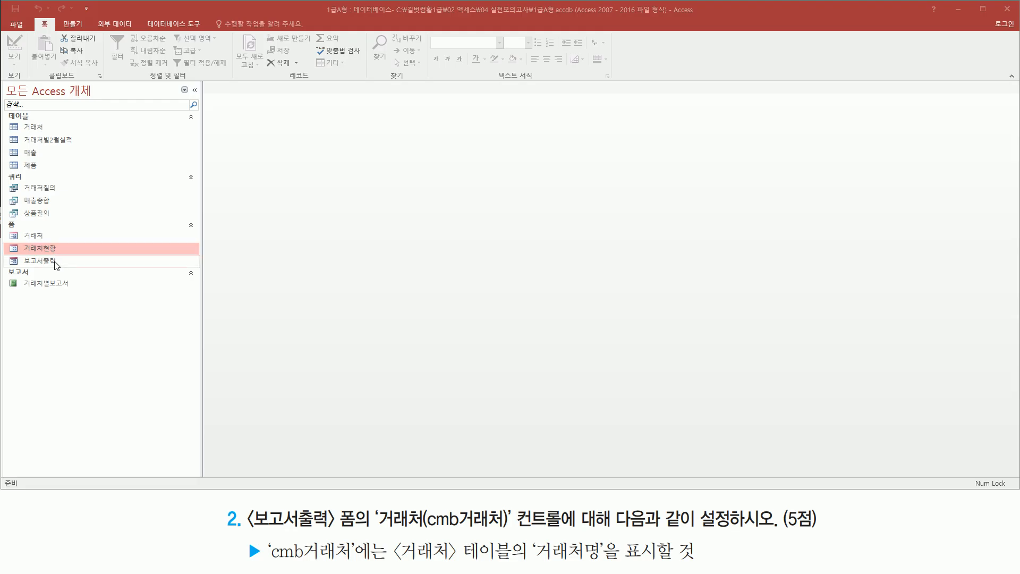
- Open the 보고서출력 form and check the drop-down list of the 거래처 combo box
left_click(53, 262)
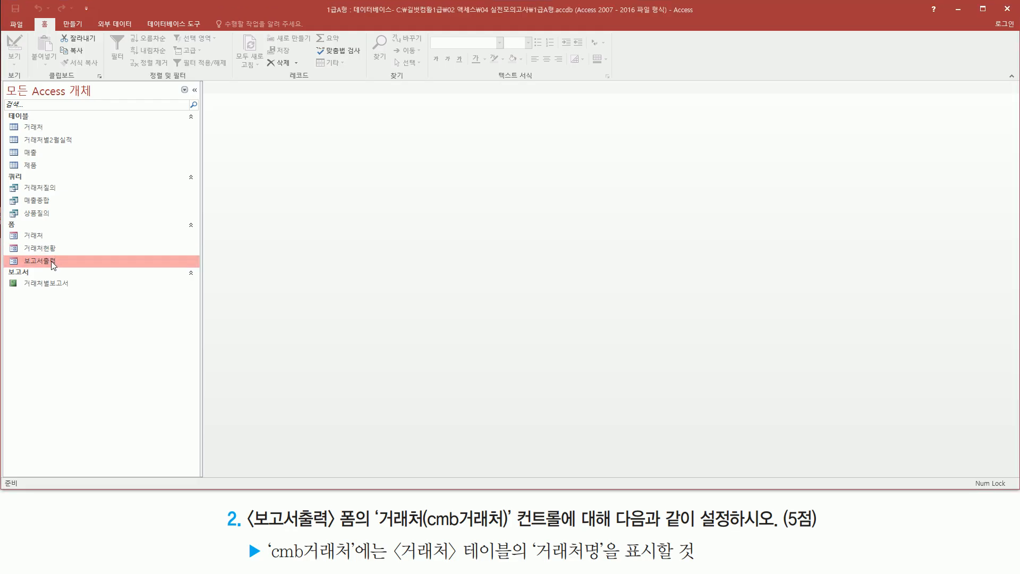
double_click(53, 263)
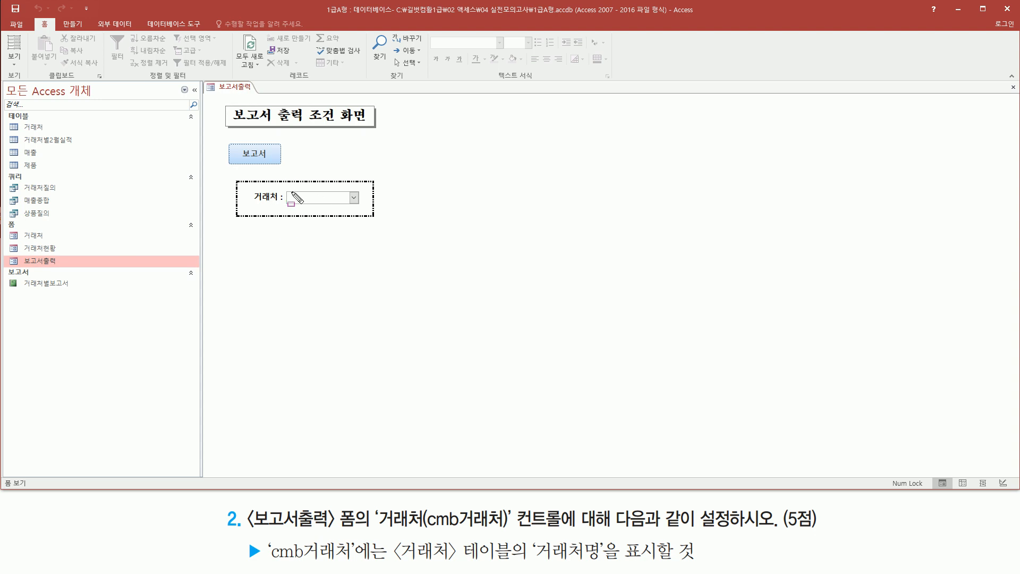
left_click_drag(281, 189, 366, 208)
key("Escape")
left_click(355, 198)
left_click(356, 198)
left_click(355, 198)
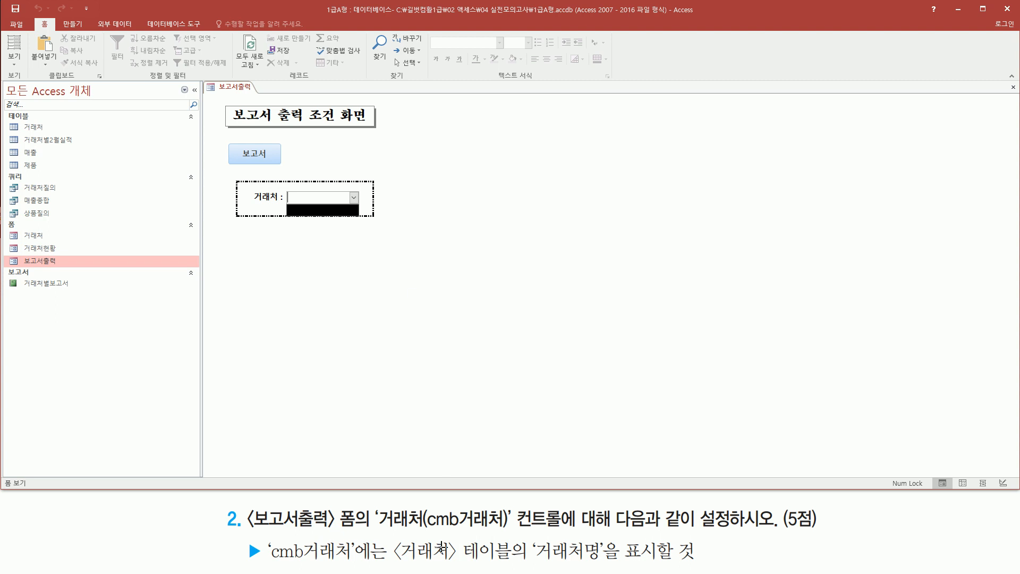
- Switch the 보고서출력 form to Design view
mouse_move(392, 534)
left_mouse_down()
mouse_move(395, 547)
mouse_move(517, 564)
mouse_move(611, 564)
left_mouse_up()
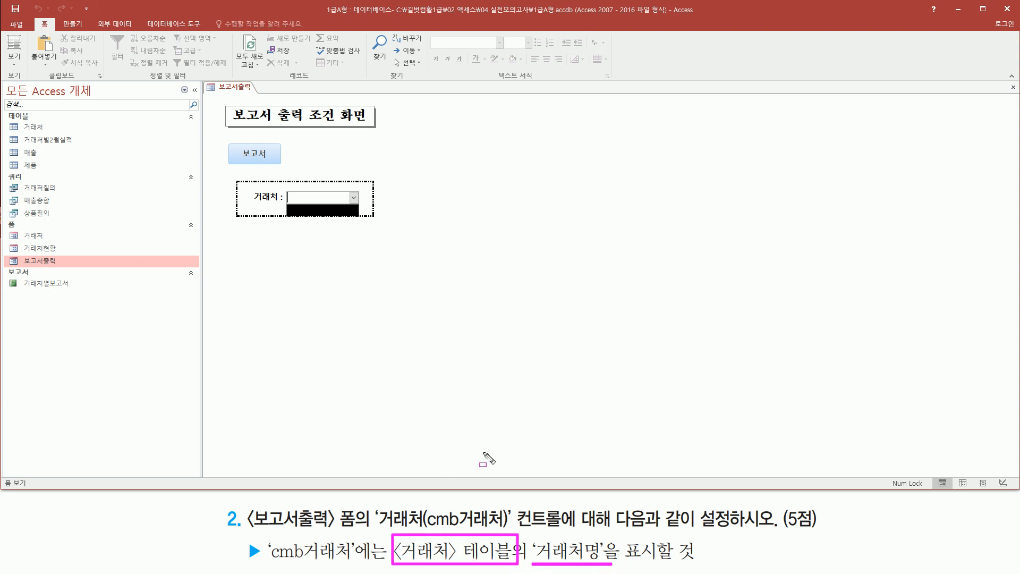
key("Escape")
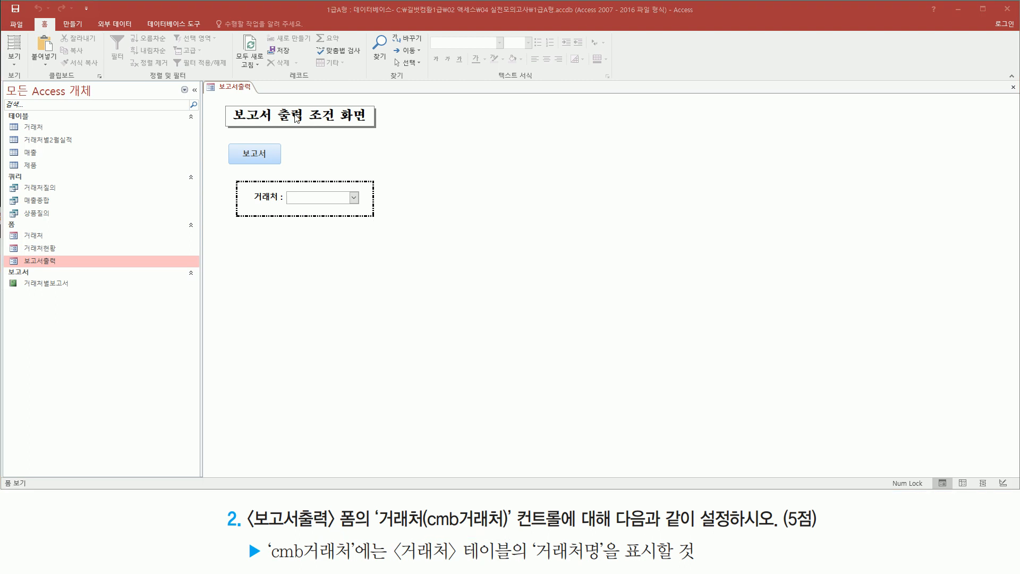
right_click(238, 92)
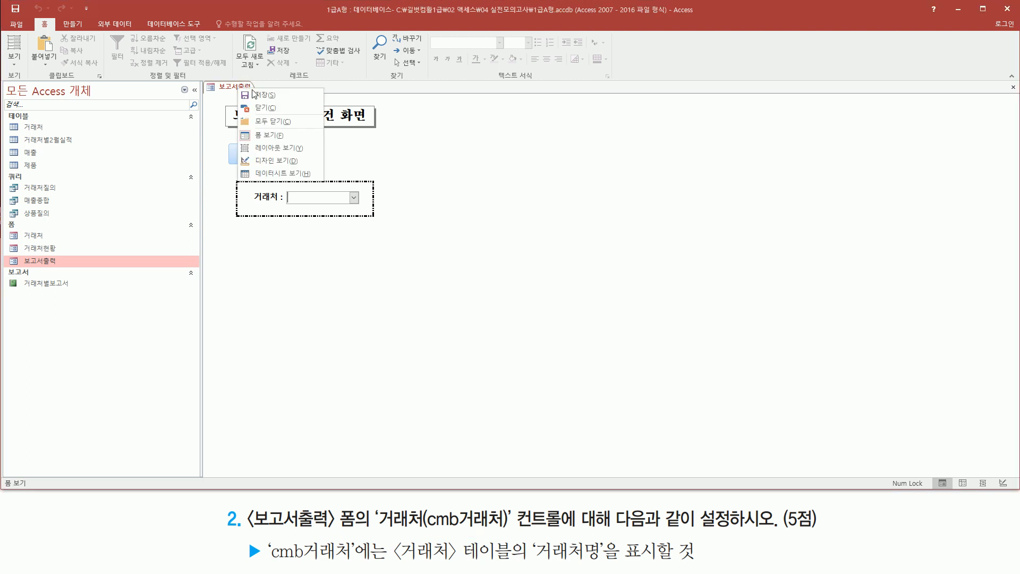
left_click(269, 158)
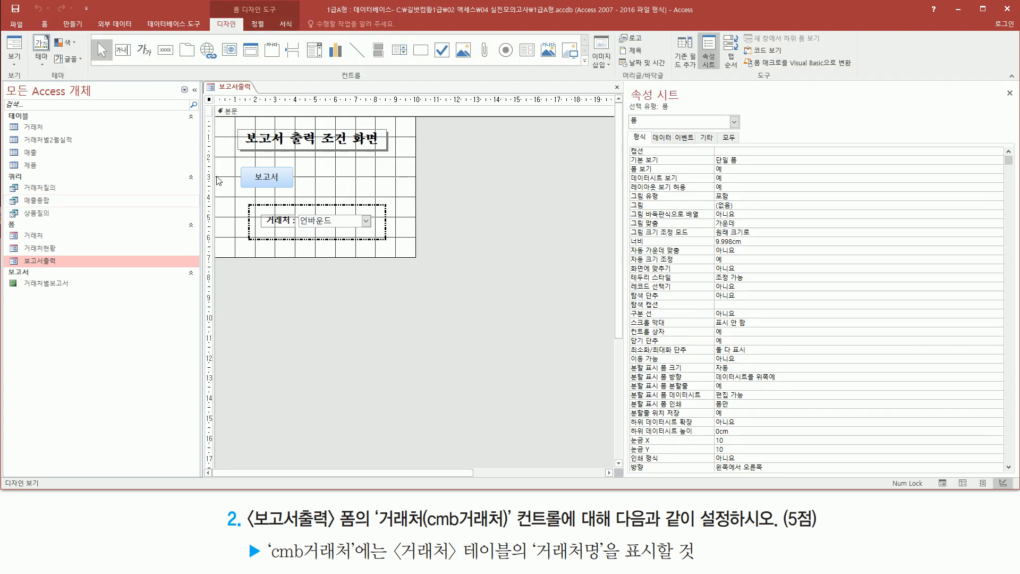
- Open the query builder for the row source of the cmb거래처 combo box
left_click(319, 222)
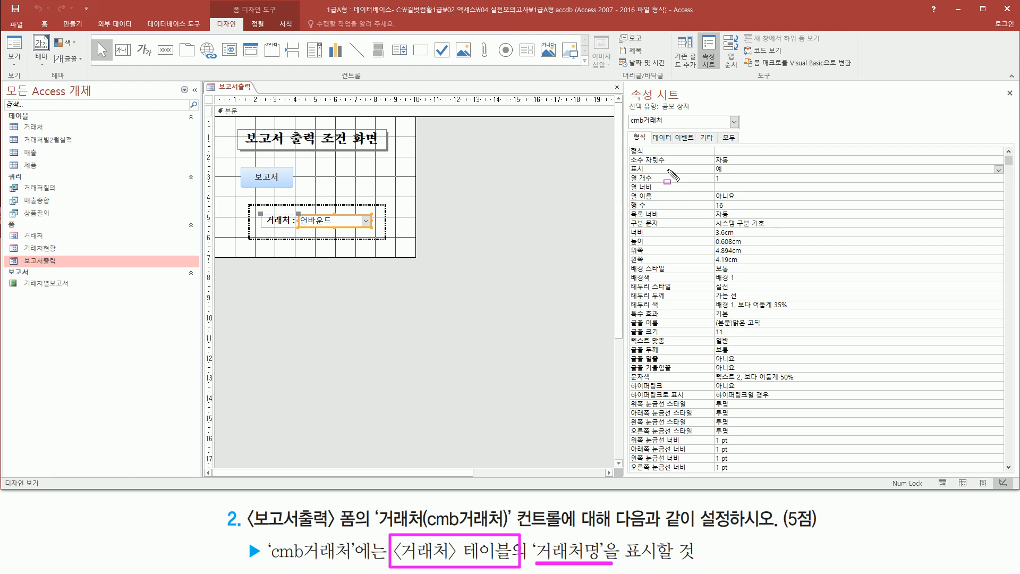
left_click(664, 139)
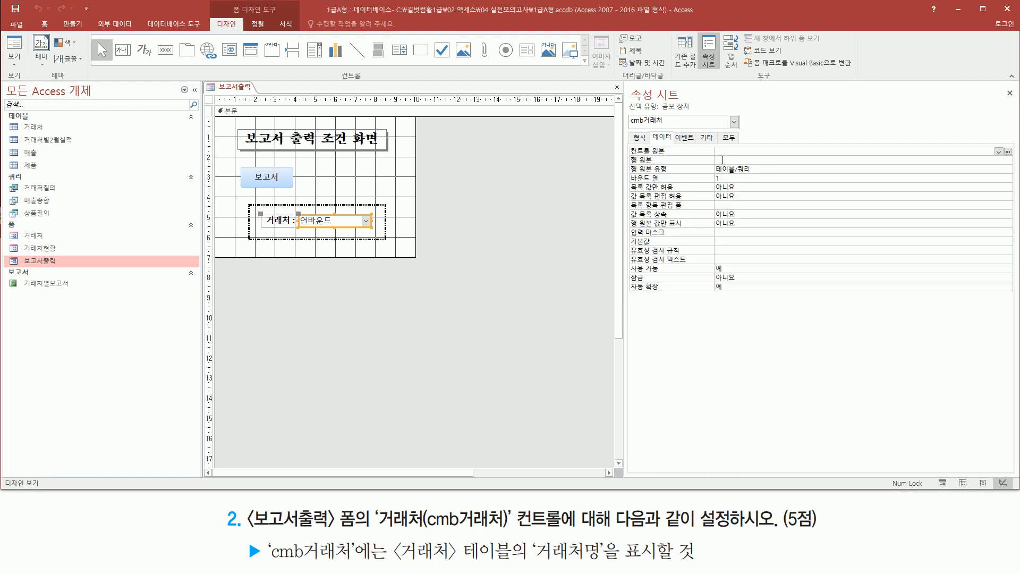
left_click(721, 158)
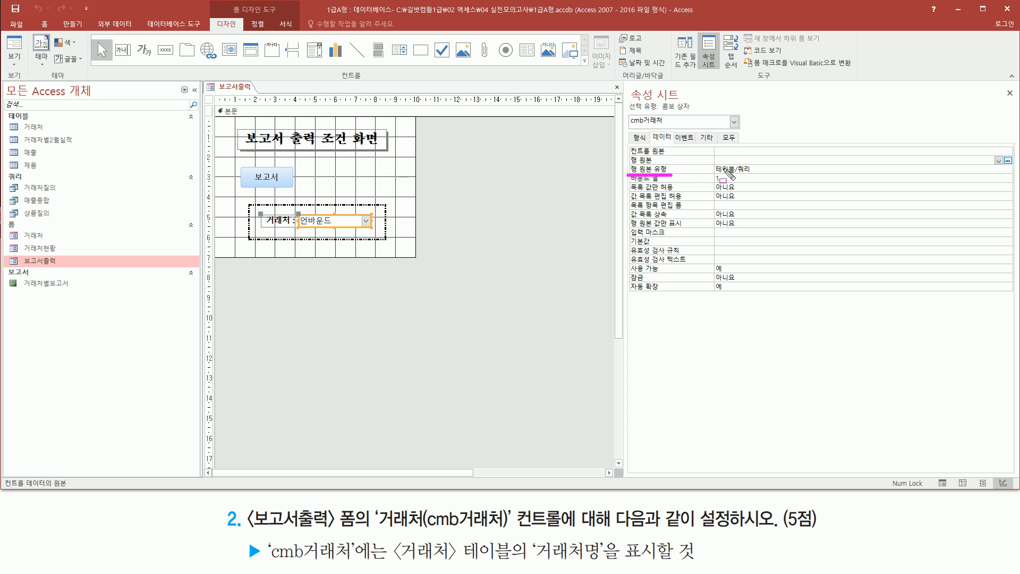
left_click_drag(707, 162, 756, 175)
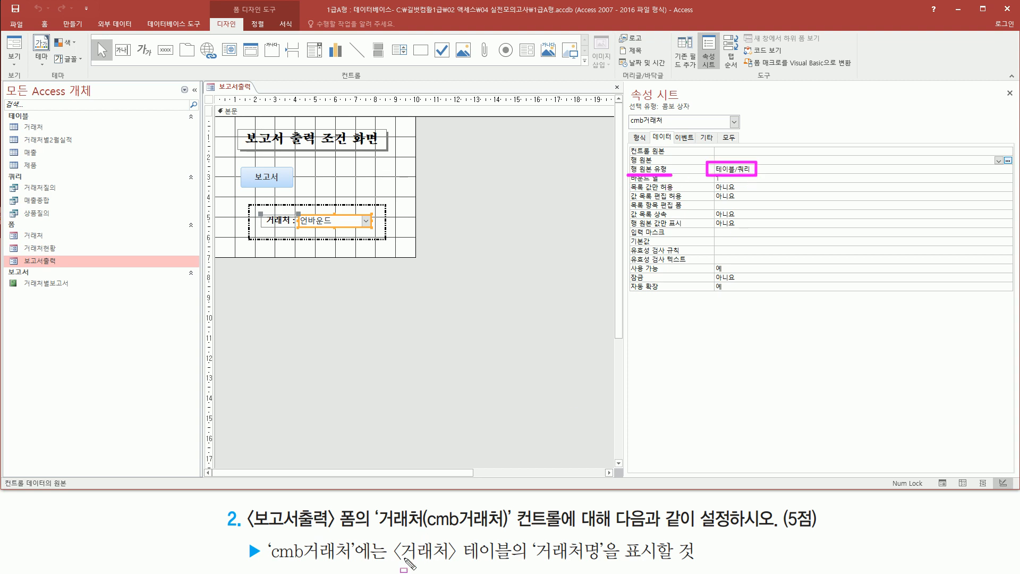
left_click_drag(395, 567, 513, 566)
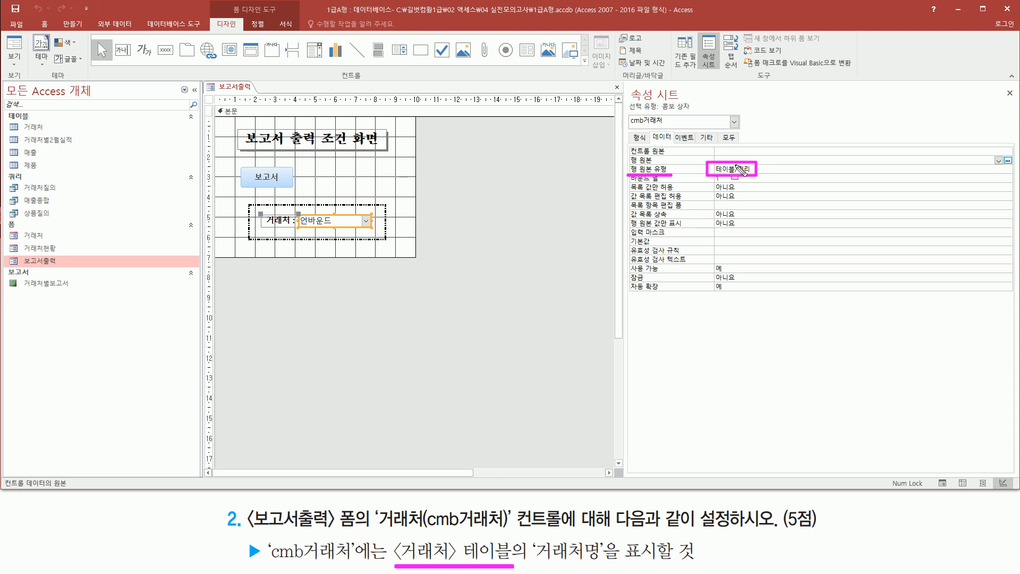
key("Escape")
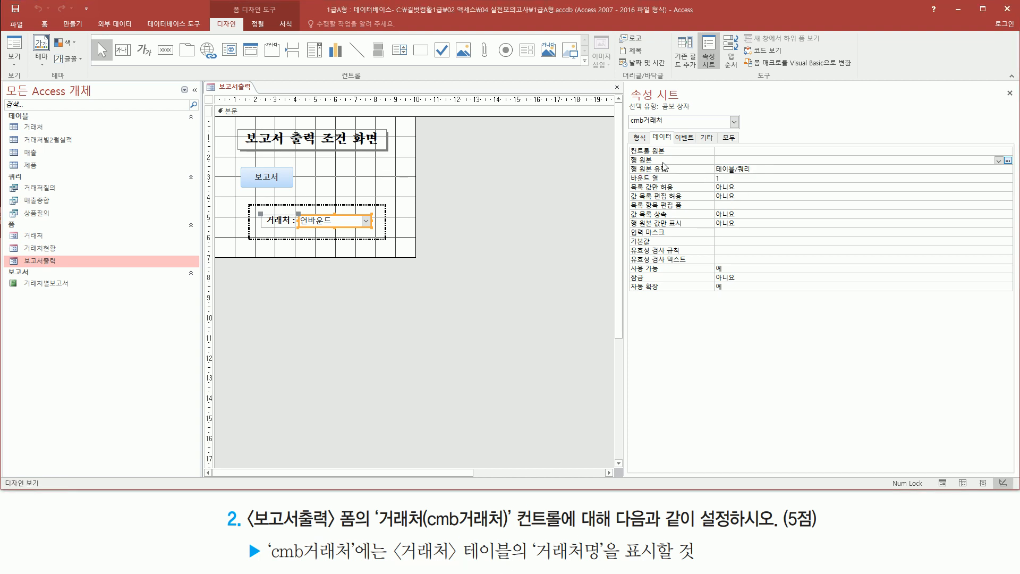
mouse_move(625, 155)
left_mouse_down()
mouse_move(686, 177)
mouse_move(751, 164)
mouse_move(1012, 166)
left_mouse_up()
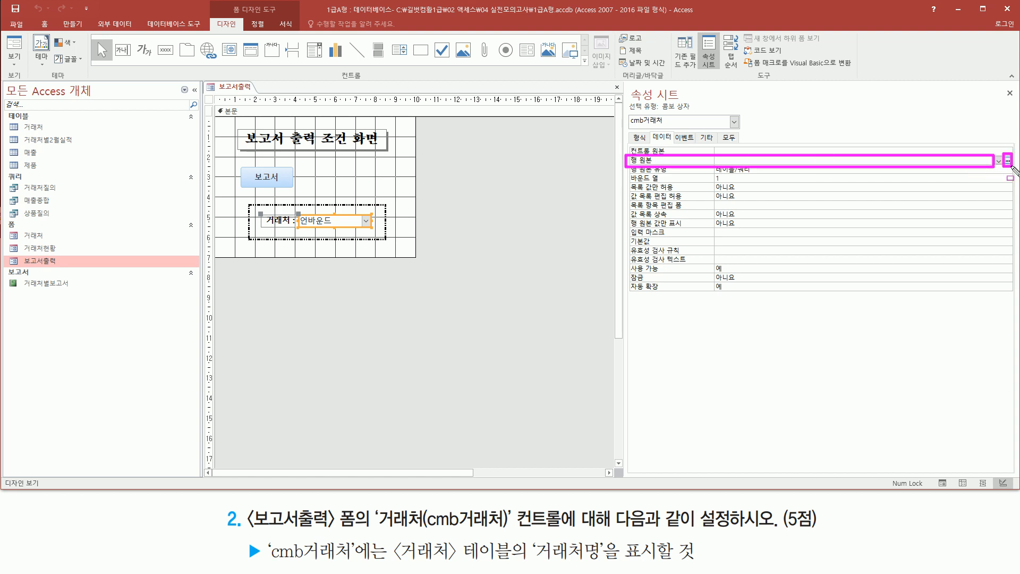
key("Escape")
left_click(1007, 160)
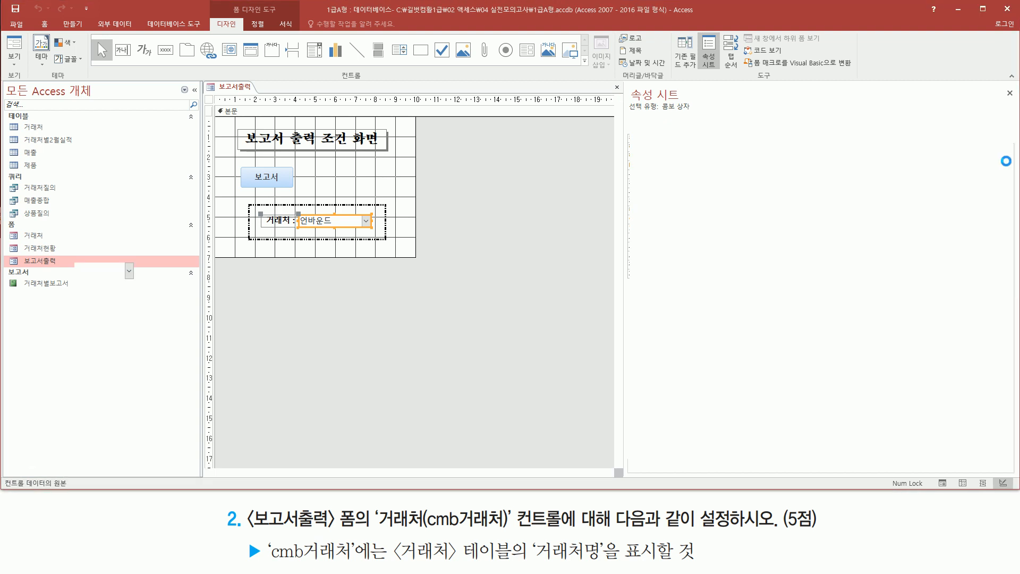
- Add the 거래처 table to the row source query and close the table selection dialog
mouse_move(75, 72)
left_mouse_down()
mouse_move(141, 100)
mouse_move(167, 97)
left_mouse_up()
left_click_drag(406, 185, 615, 279)
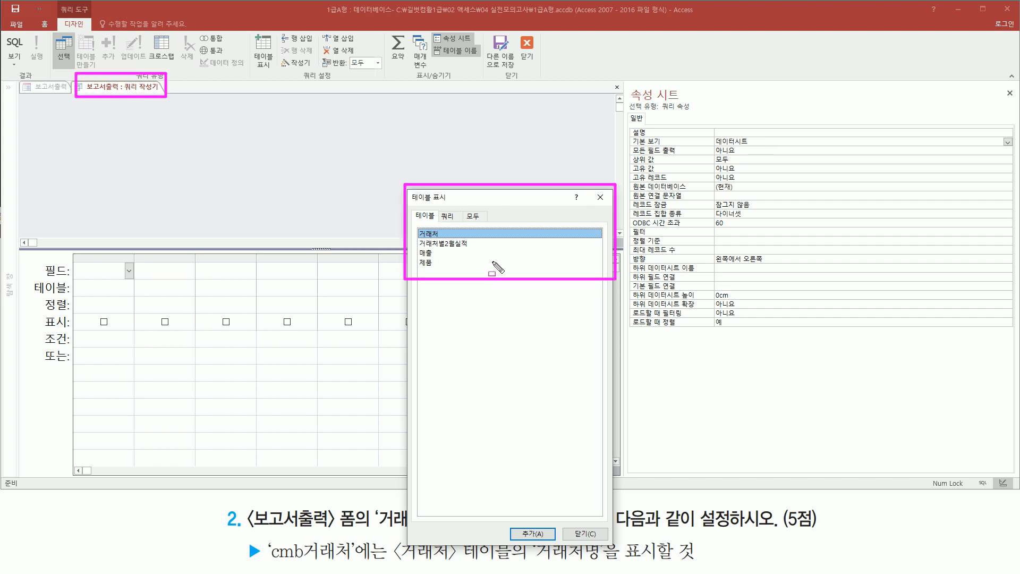
key("Escape")
left_click(441, 232)
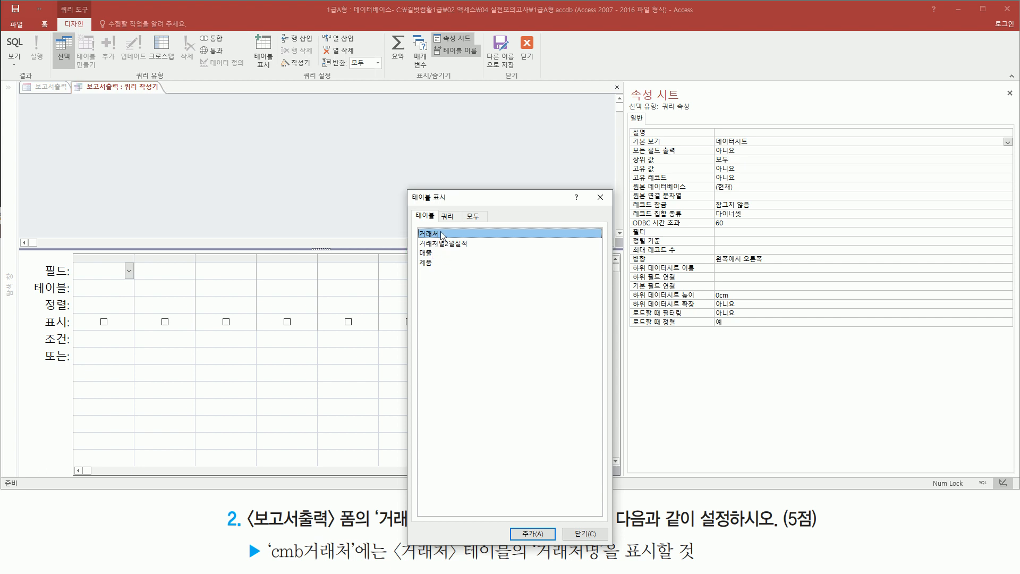
double_click(441, 233)
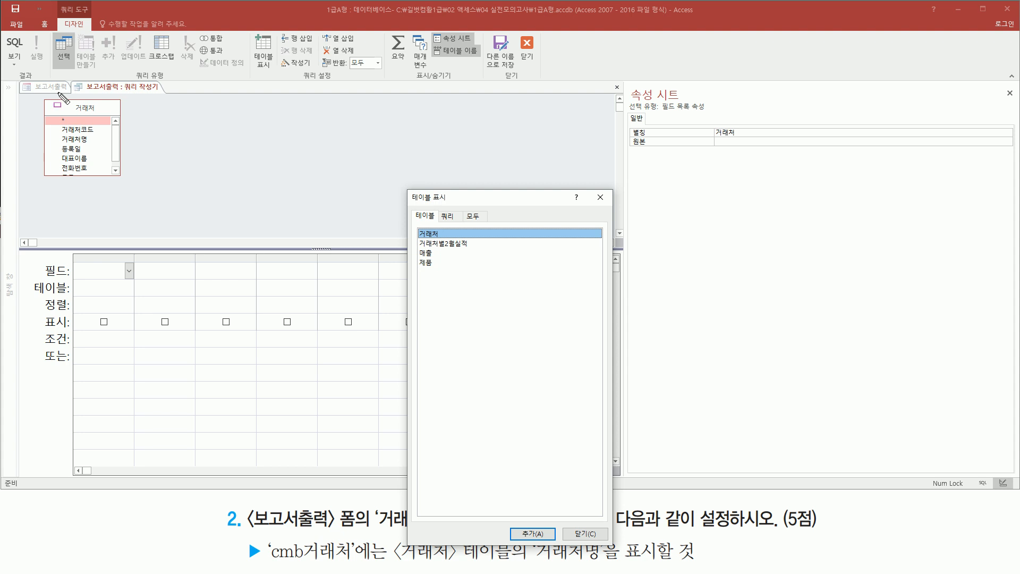
left_click_drag(38, 92, 132, 184)
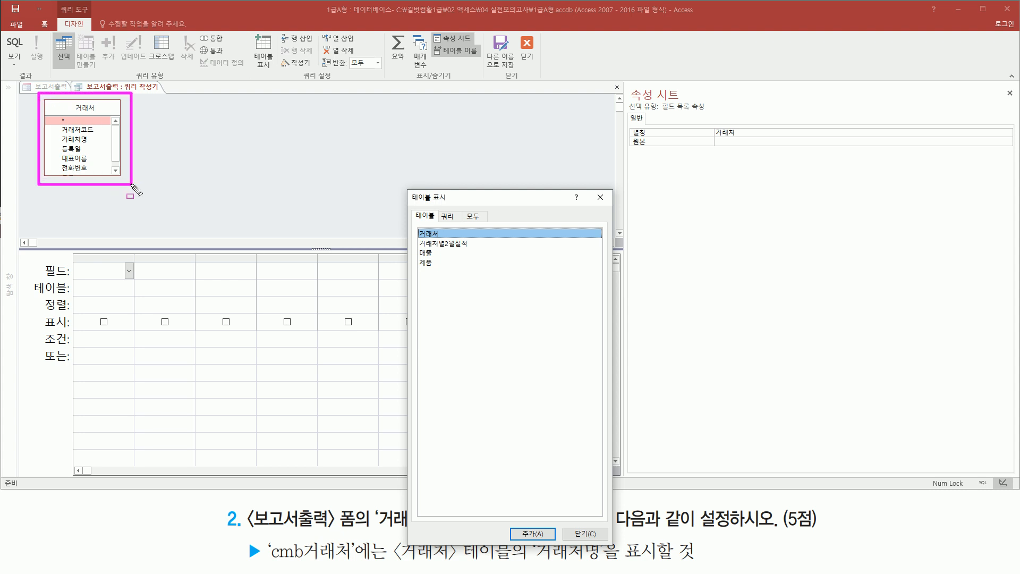
left_click_drag(592, 186, 613, 207)
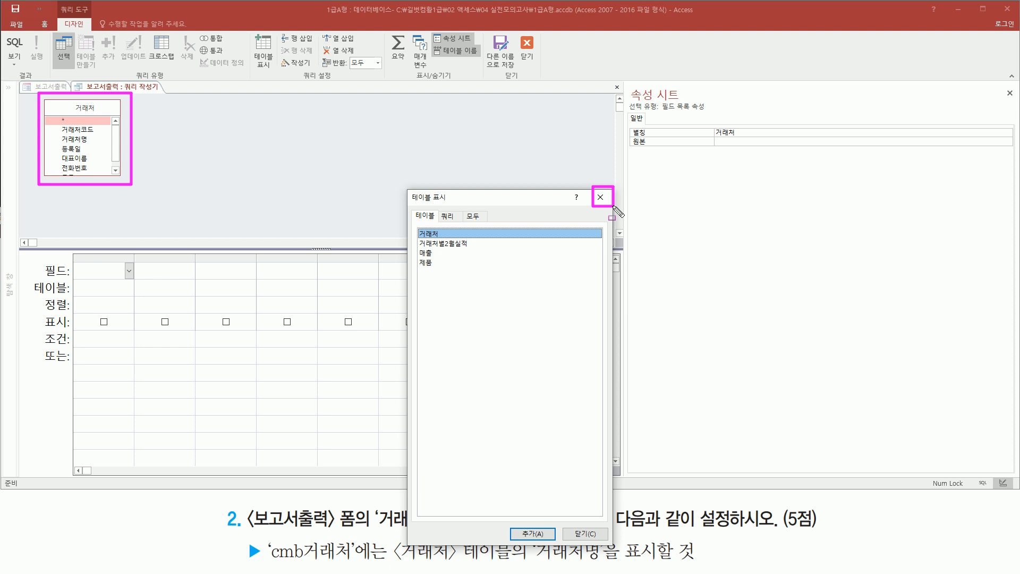
left_click(600, 198)
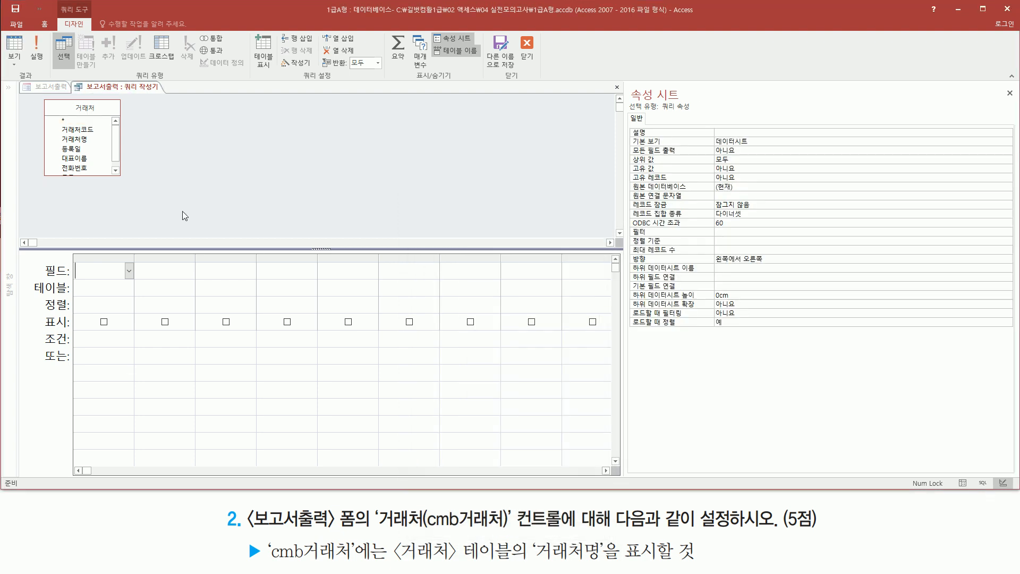
- Add the 거래처명 field of the 거래처 table to the first column of the query grid
mouse_move(43, 97)
left_mouse_down()
mouse_move(74, 150)
mouse_move(126, 185)
left_mouse_up()
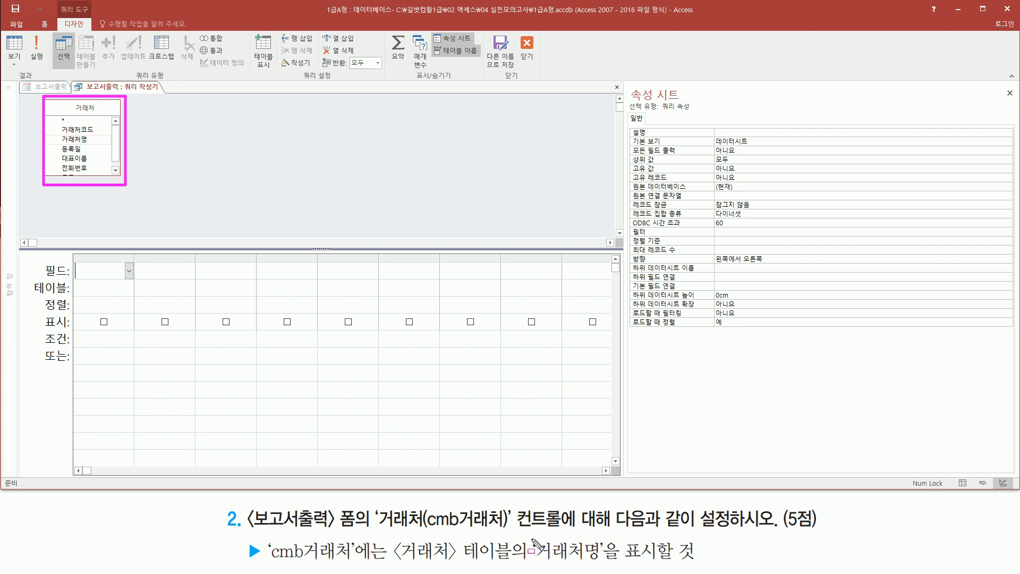
mouse_move(530, 536)
left_mouse_down()
mouse_move(619, 566)
mouse_move(676, 566)
left_mouse_up()
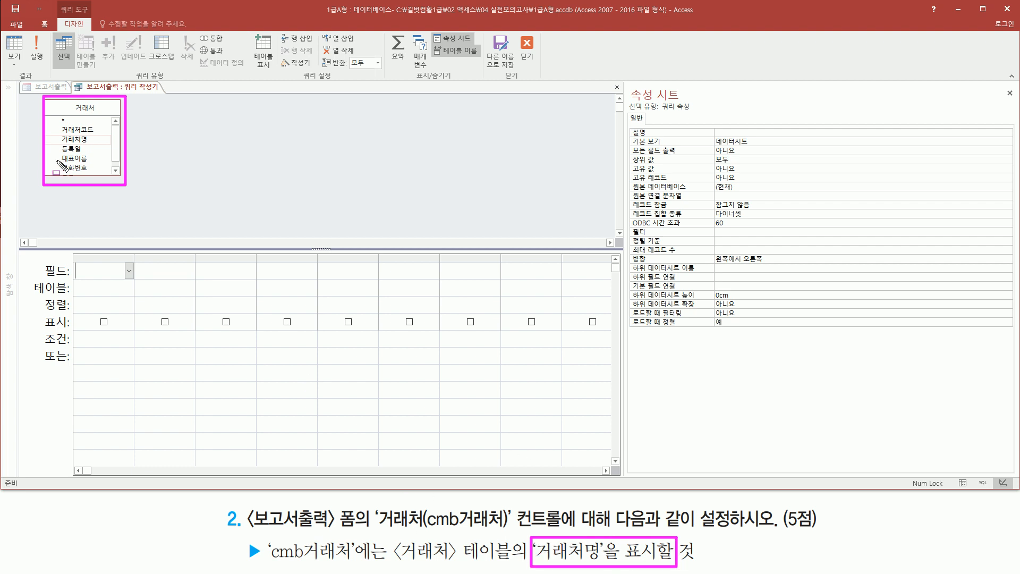
left_click(78, 141)
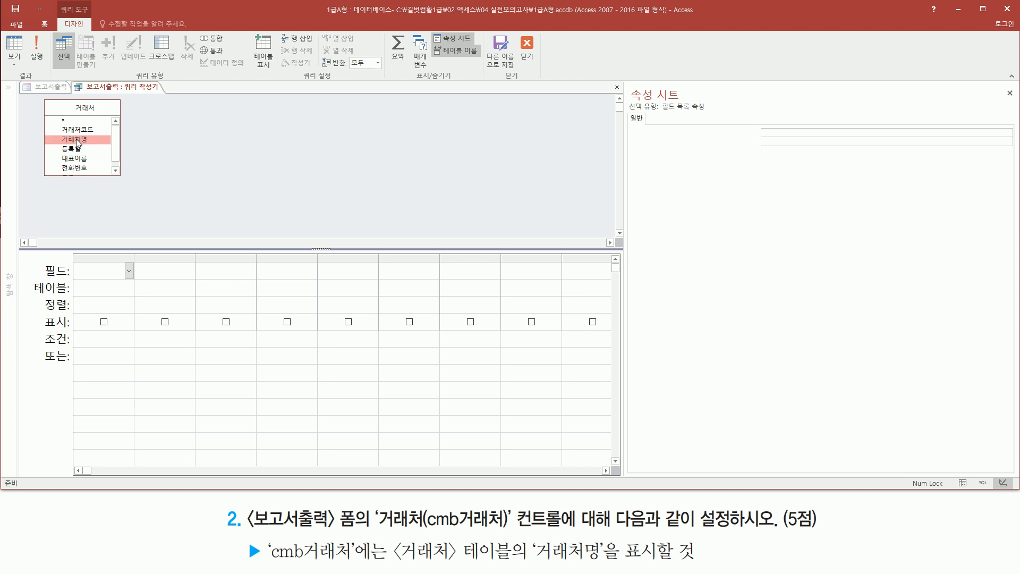
double_click(78, 140)
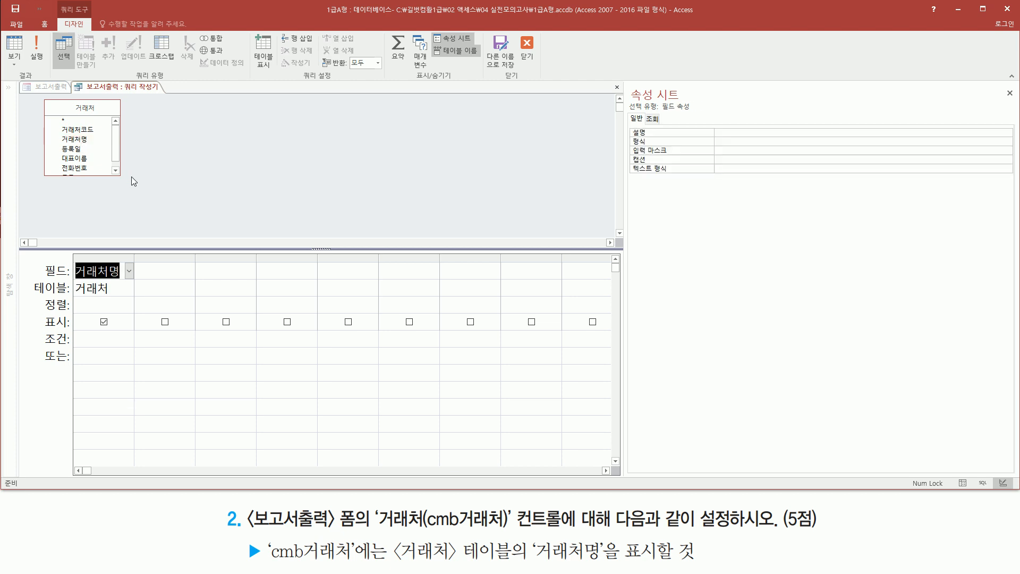
left_click_drag(71, 249, 135, 303)
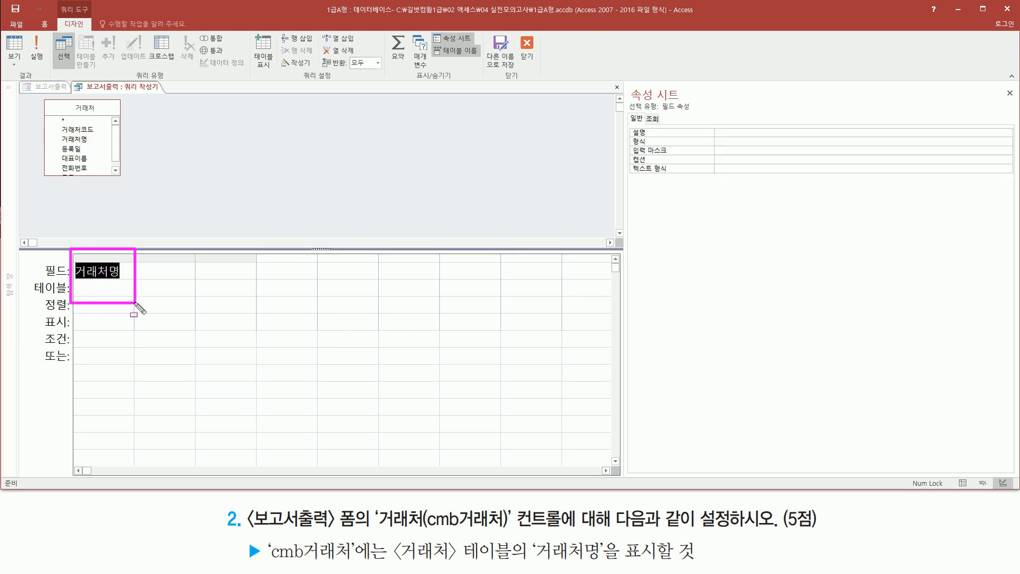
key("Escape")
left_click(103, 274)
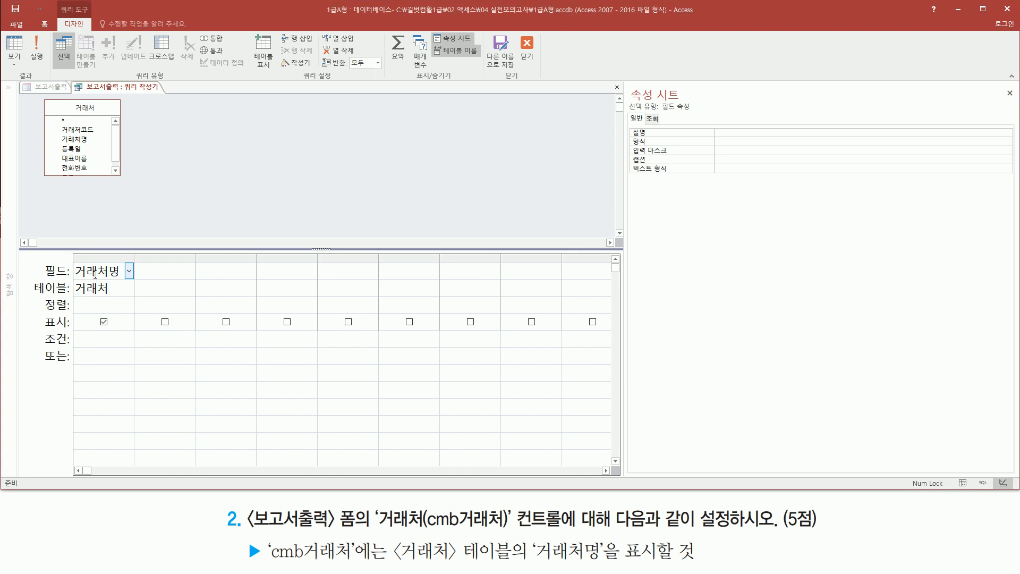
mouse_move(73, 257)
left_mouse_down()
mouse_move(113, 293)
mouse_move(141, 299)
left_mouse_up()
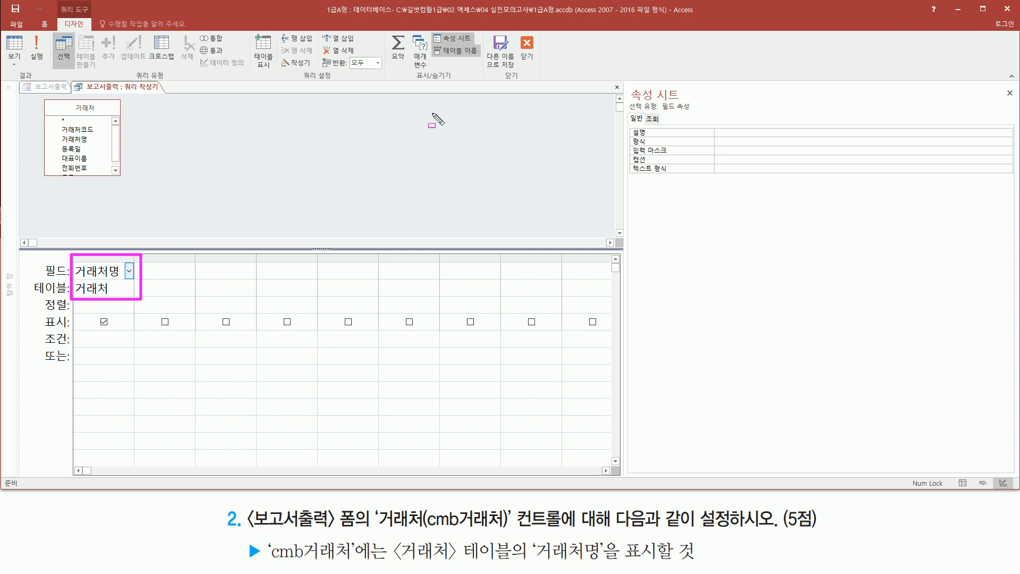
- Close the query builder and save the SQL statement into the row source property of cmb거래처
mouse_move(122, 82)
left_mouse_down()
mouse_move(136, 97)
mouse_move(165, 97)
left_mouse_up()
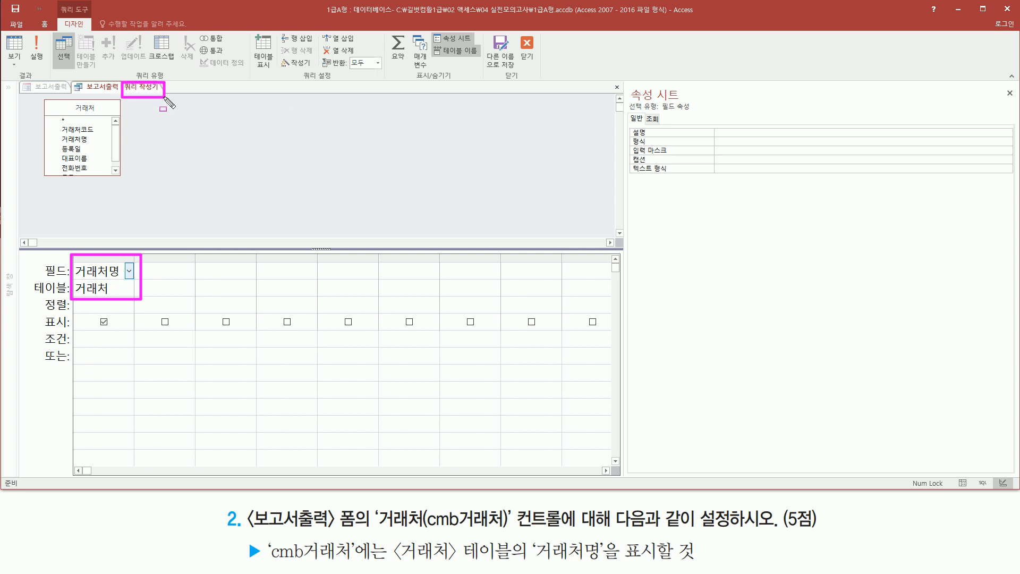
left_click_drag(514, 31, 542, 69)
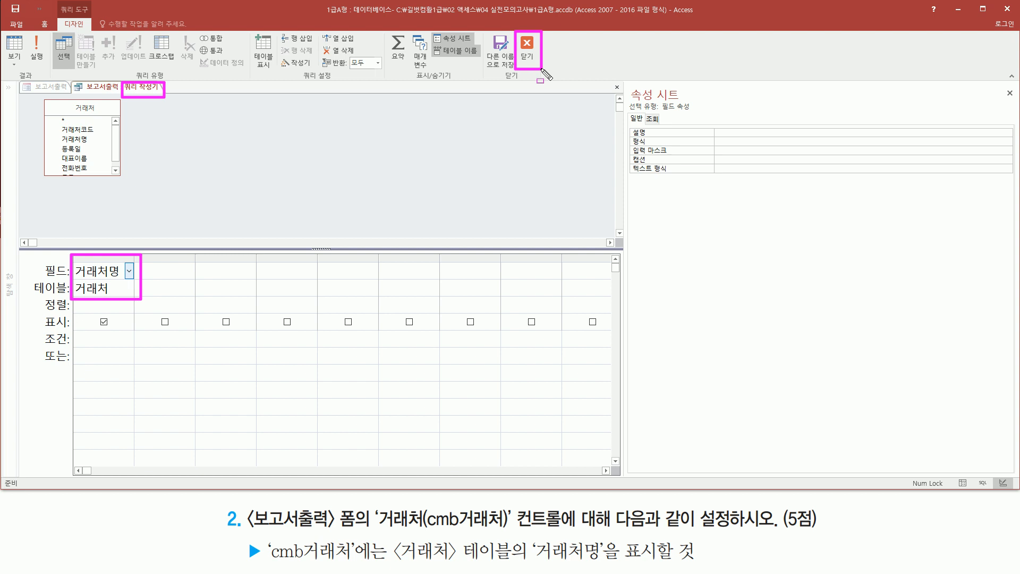
left_click(527, 43)
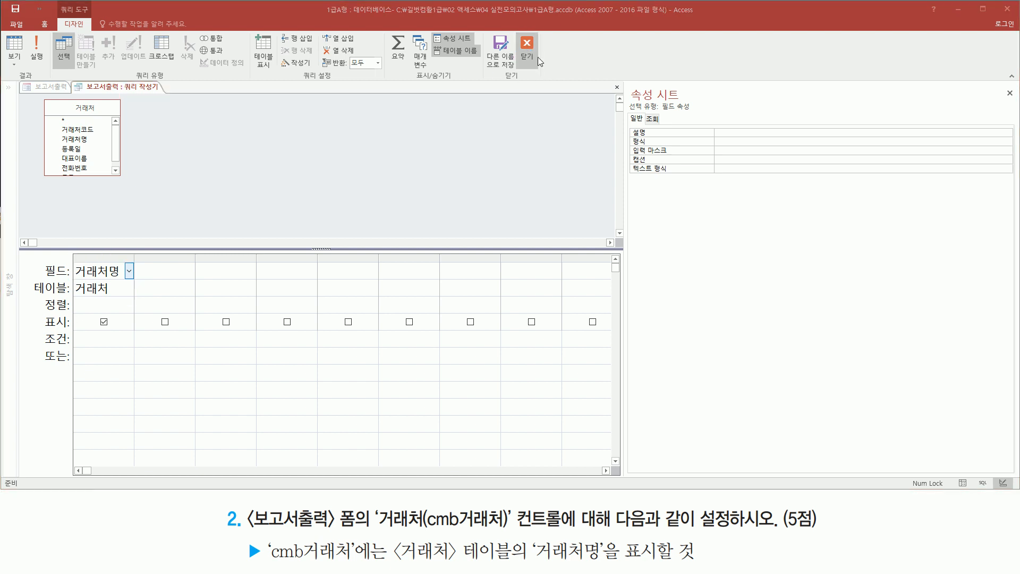
left_click_drag(432, 291, 514, 293)
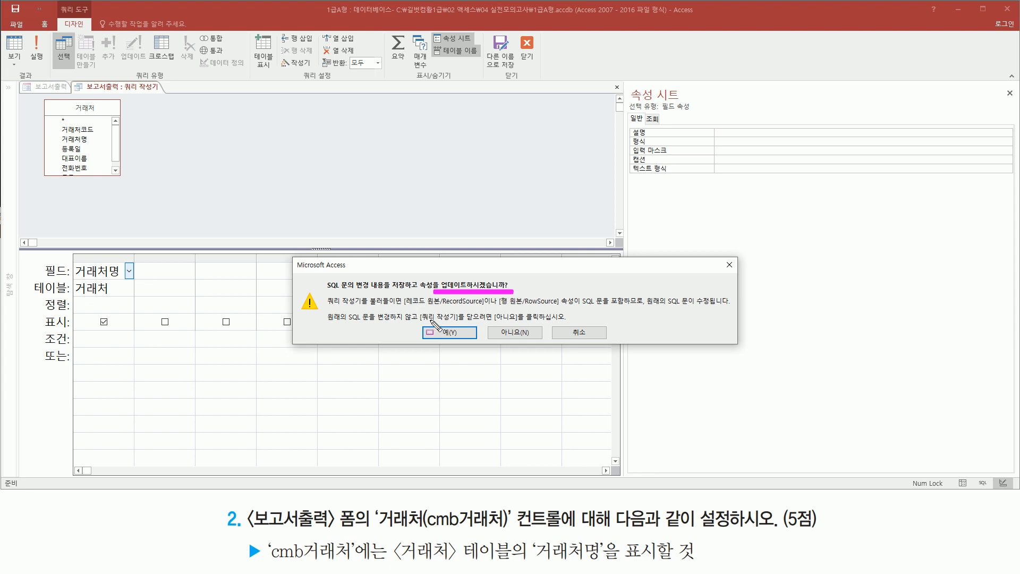
left_click(449, 333)
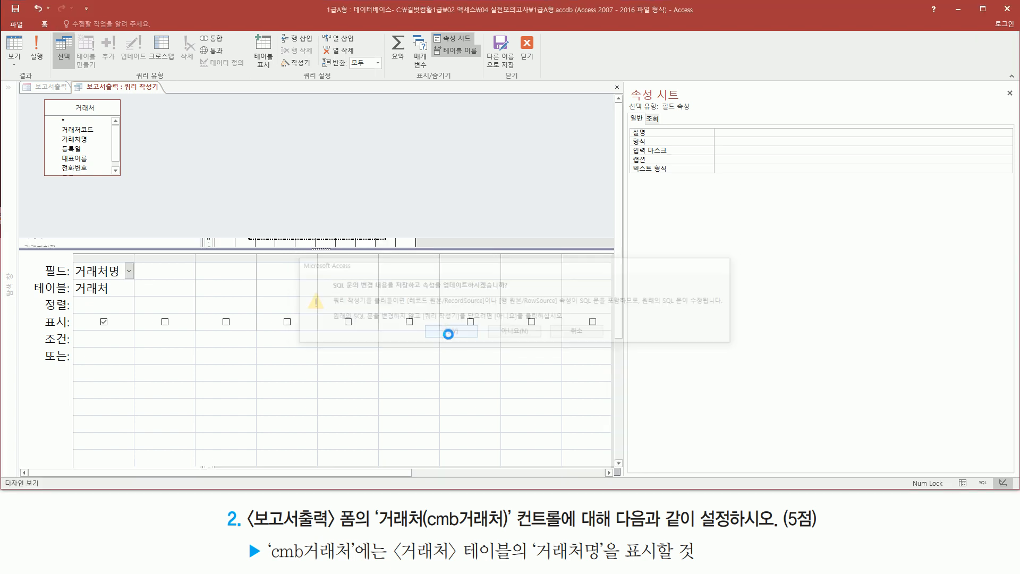
key("ctrl+shift+d")
mouse_move(711, 165)
left_mouse_down()
mouse_move(841, 167)
mouse_move(839, 155)
left_mouse_up()
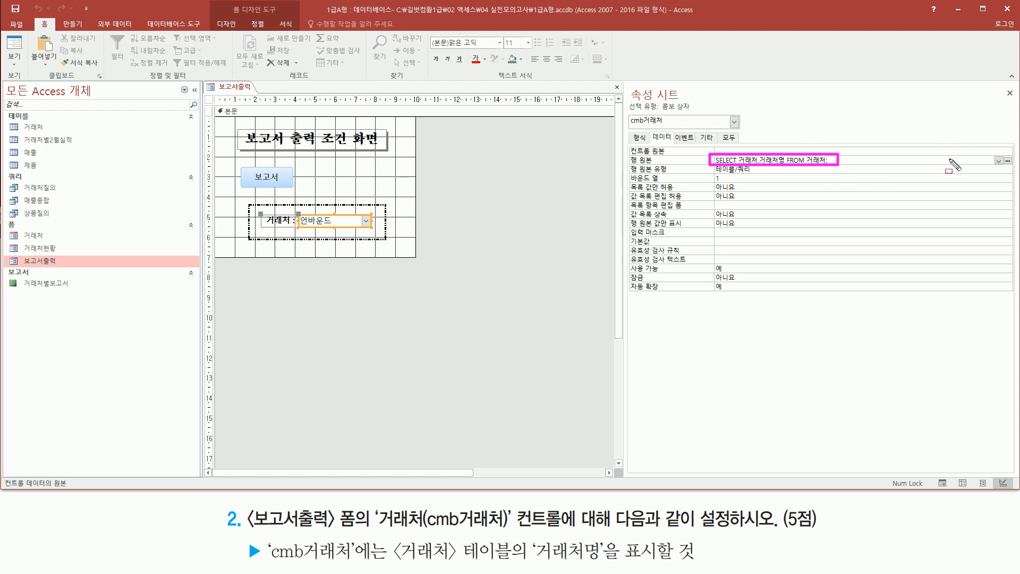
left_click_drag(1002, 151, 1012, 168)
key("Escape")
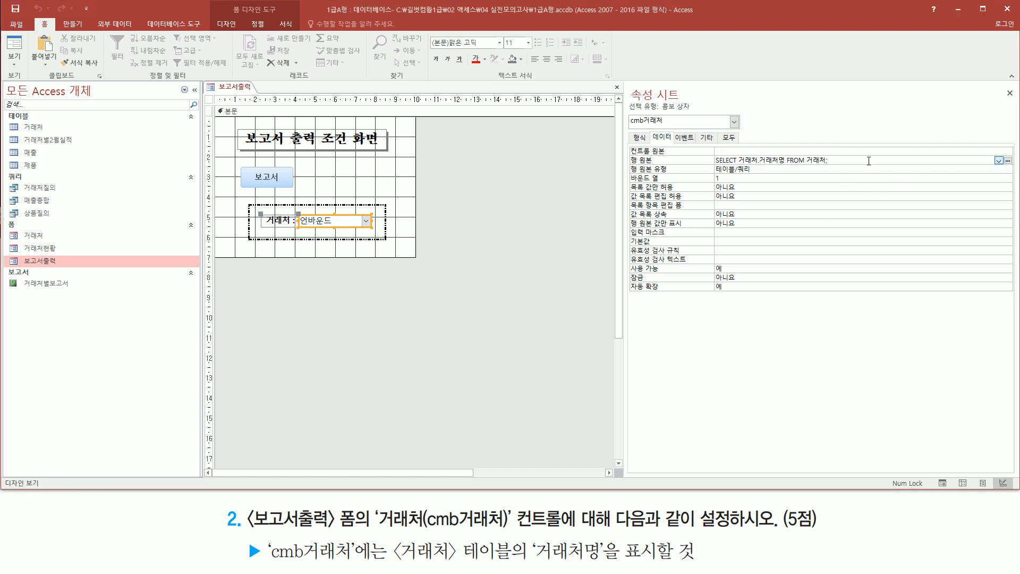
- Write the SQL statement "select 거래처명 from 거래처" in a memo note as a hand-typed equivalent of the row source
left_click(853, 163)
key("alt+Tab")
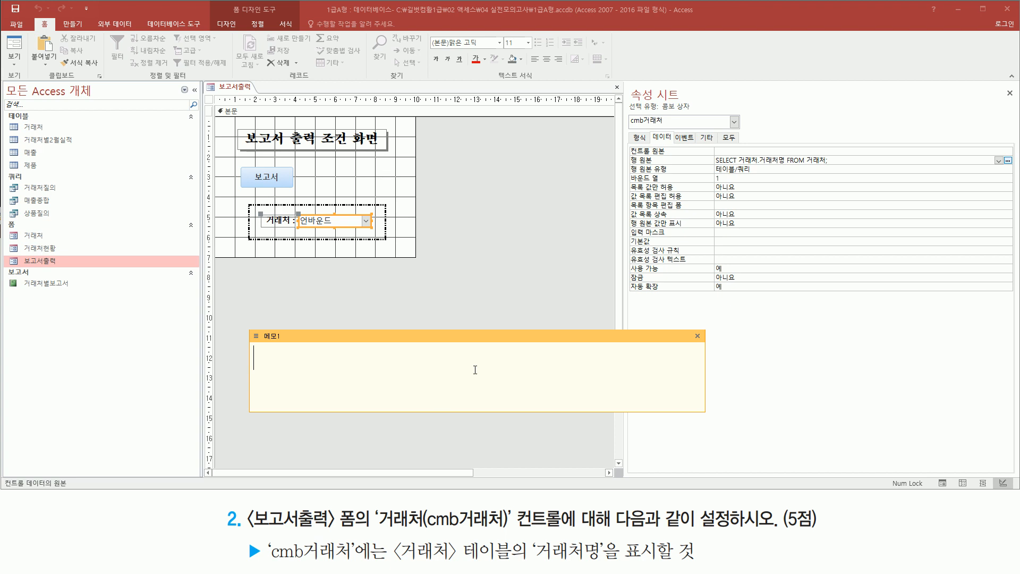
type("select 거랬처명")
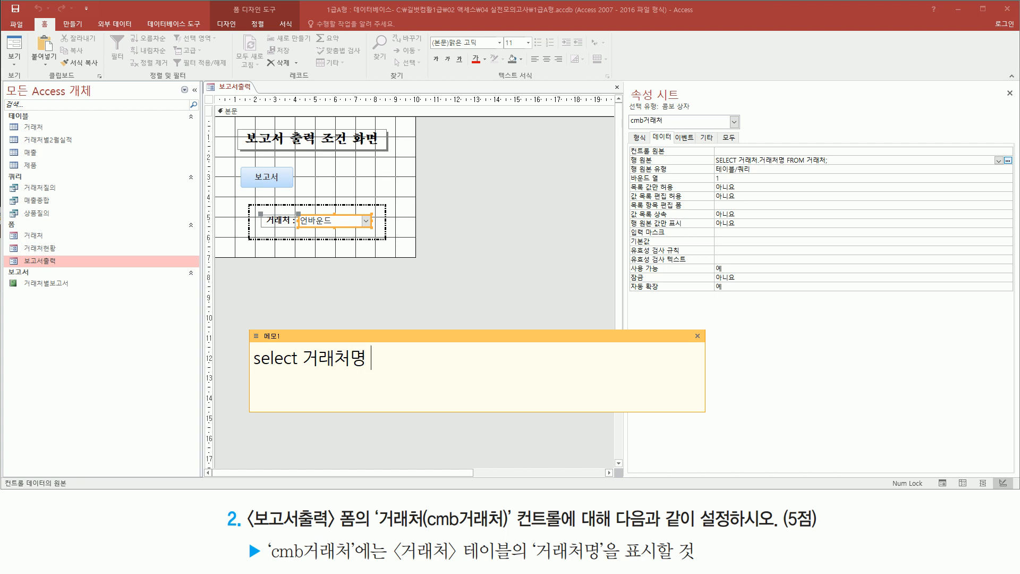
type("from 거래처")
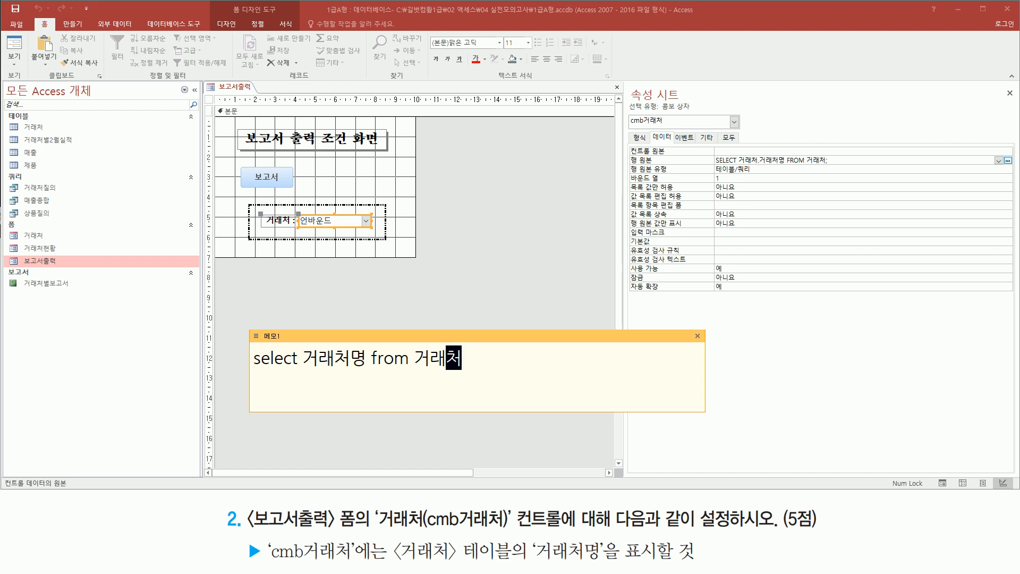
left_click_drag(249, 371, 464, 377)
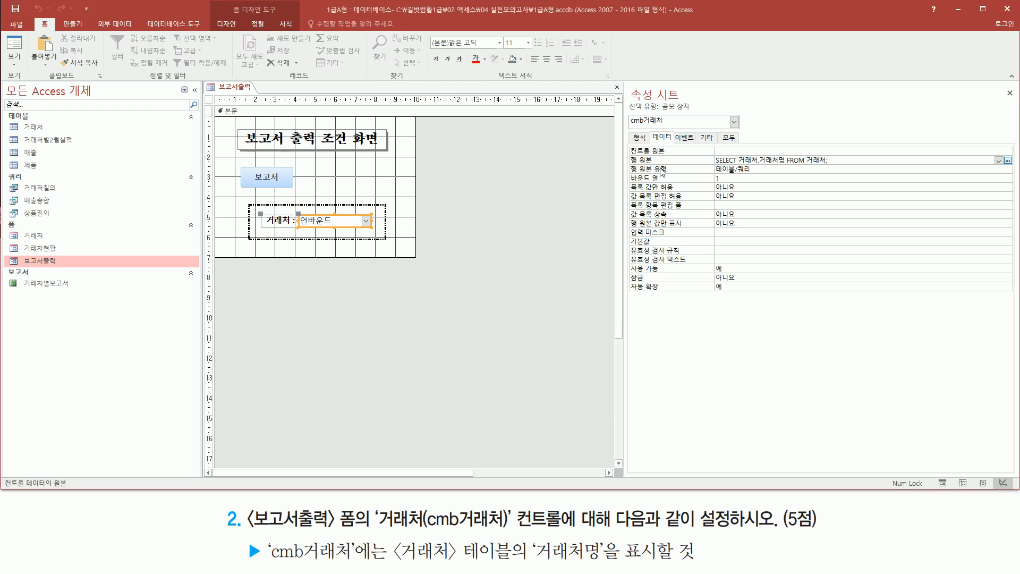
- Show the 보고서출력 form in Form view
left_click_drag(632, 166, 837, 167)
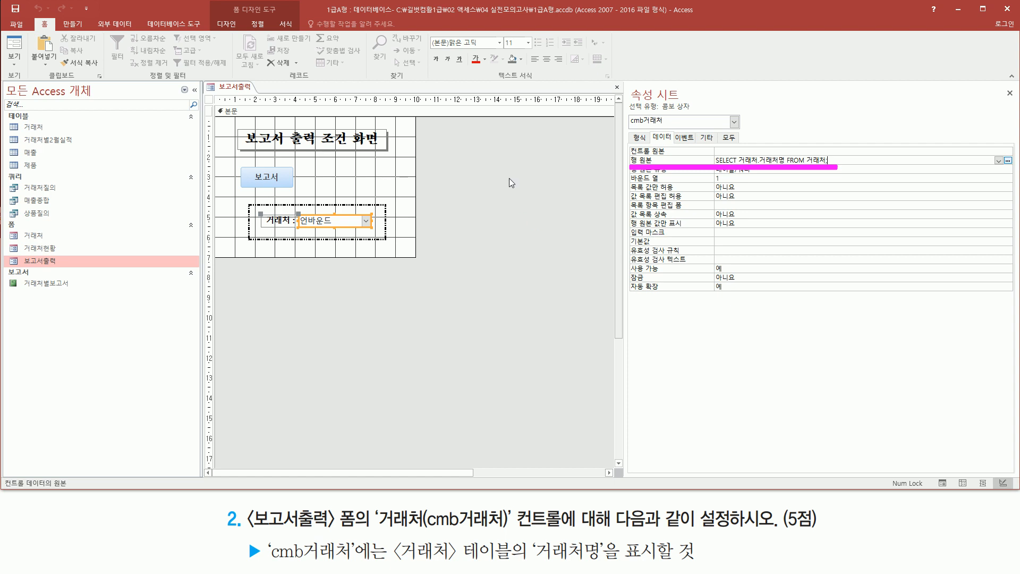
key("Escape")
right_click(457, 134)
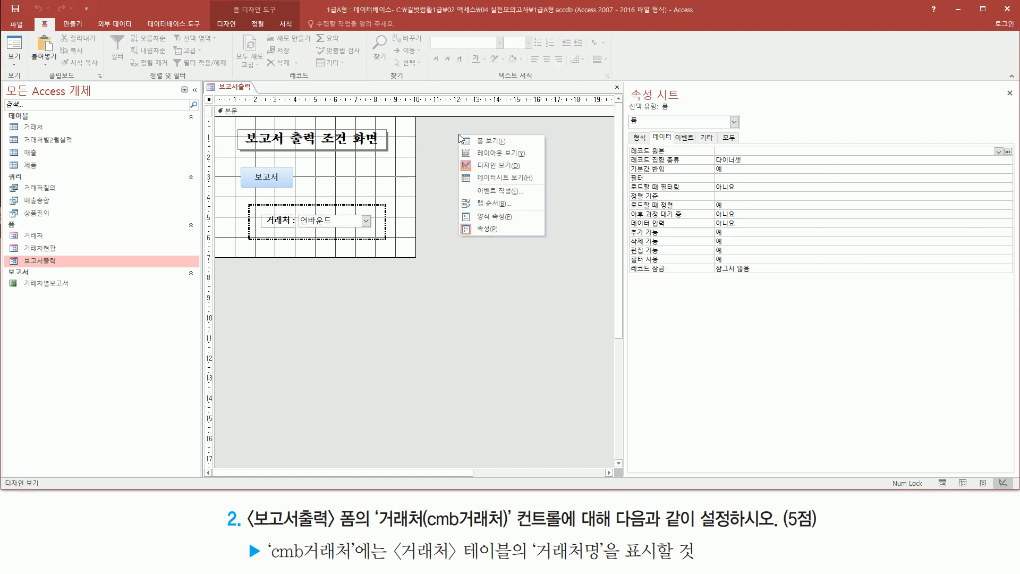
left_click(494, 142)
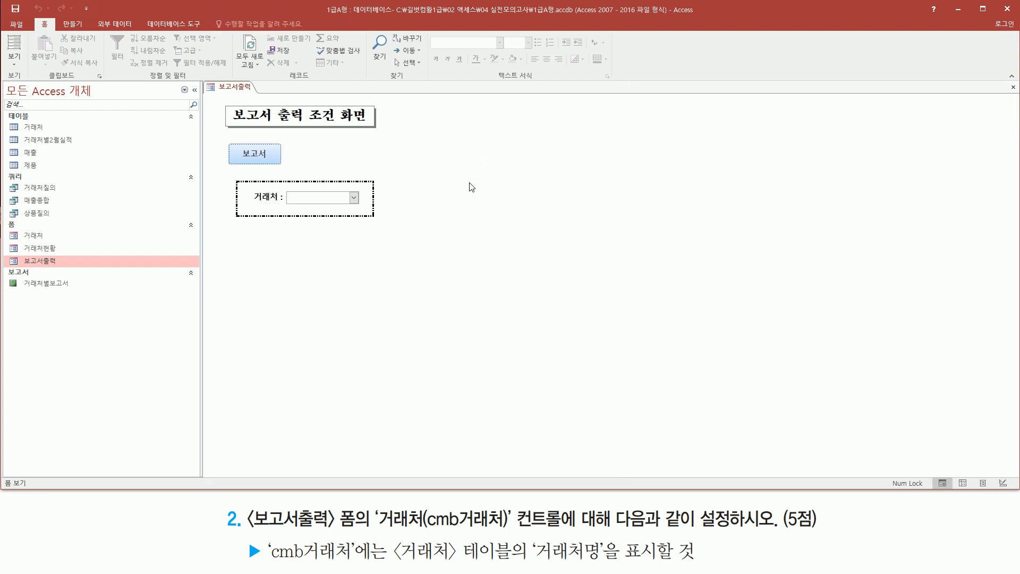
- Expand the 거래처 combo box list on the 보고서출력 form to check the 거래처명 entries
key("ctrl+shift+d")
left_click_drag(280, 185, 329, 209)
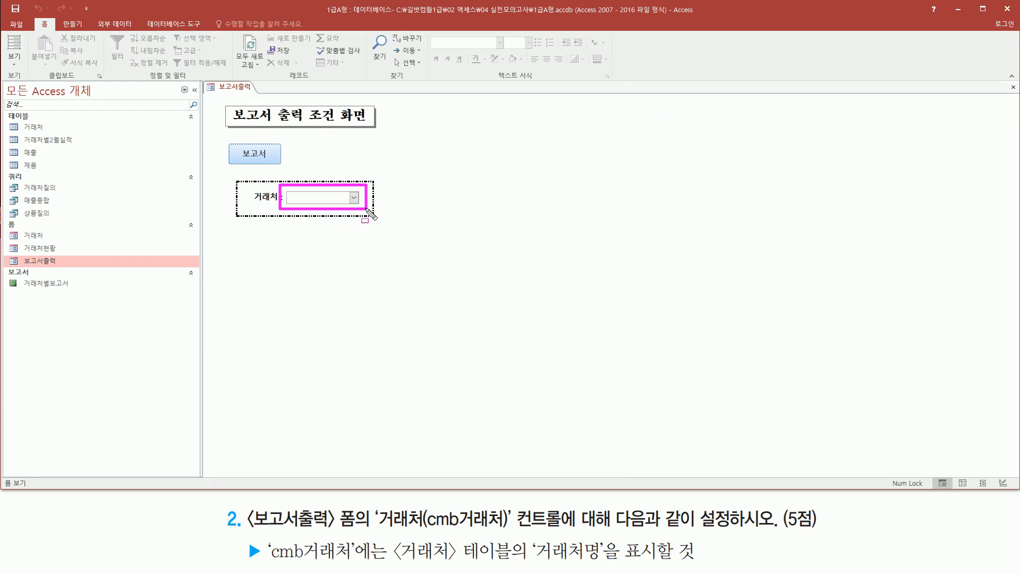
key("Escape")
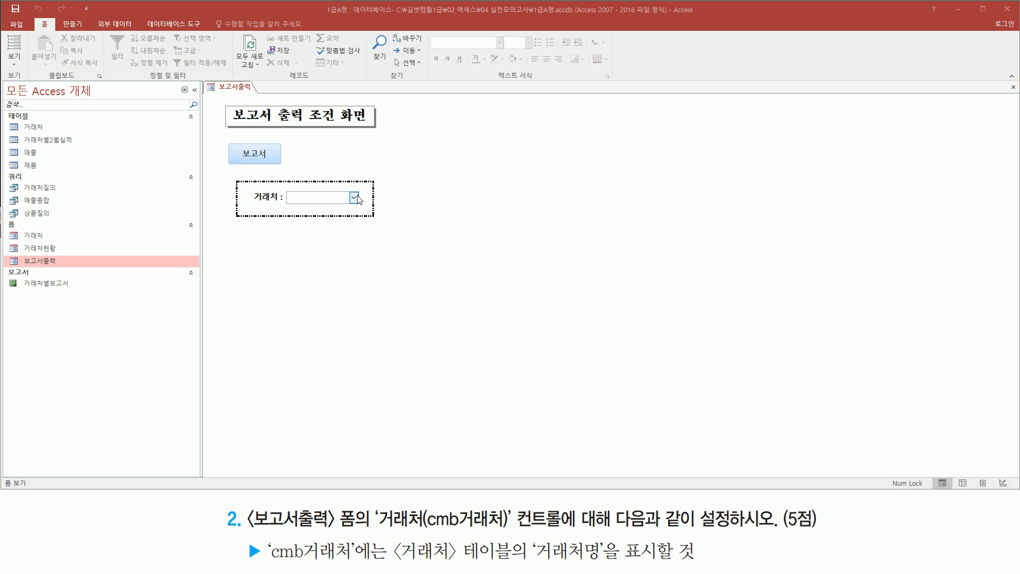
left_click(354, 198)
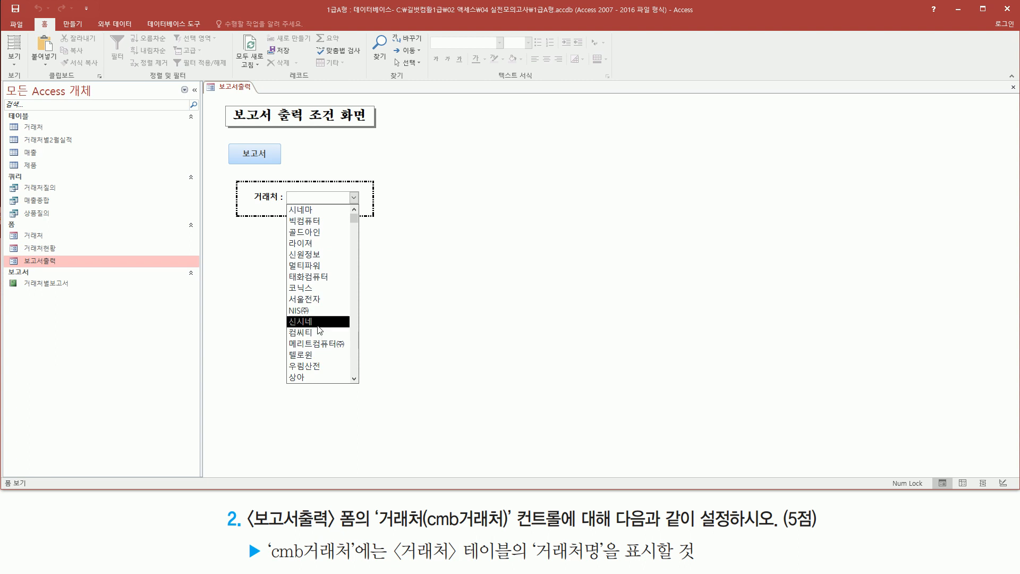
left_click(446, 177)
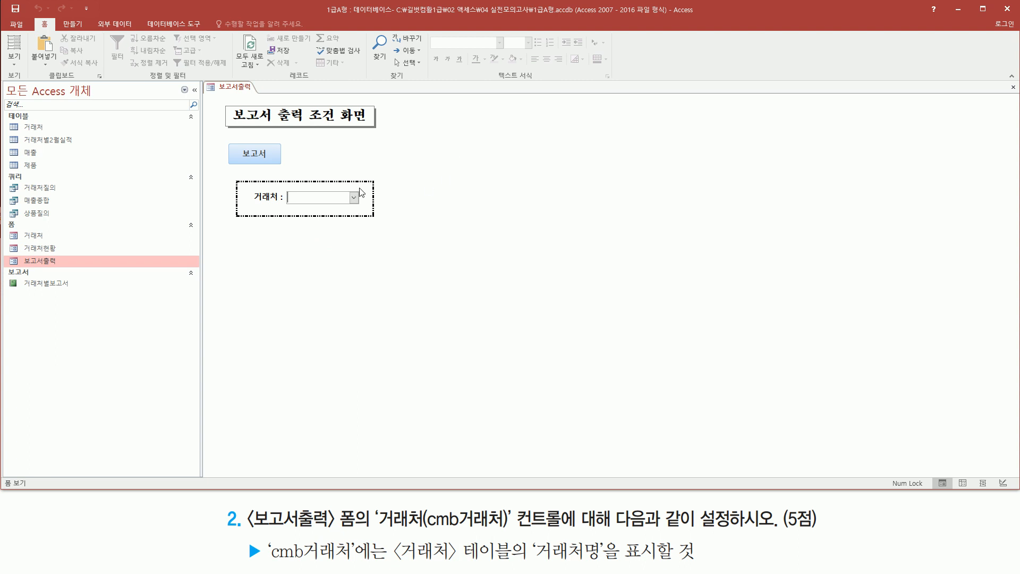
- Close the 보고서출력 form and save its design changes
right_click(239, 88)
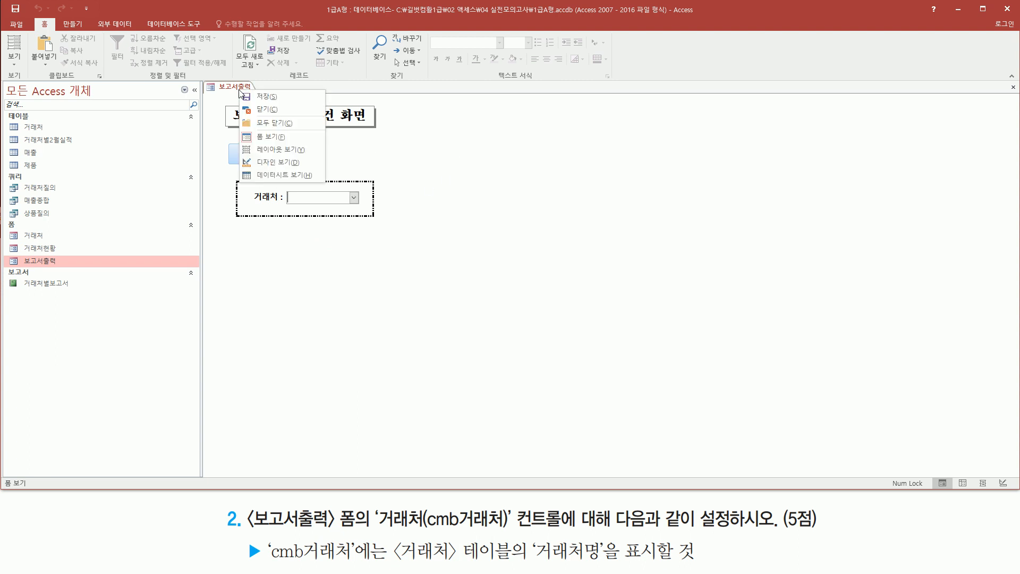
left_click(264, 109)
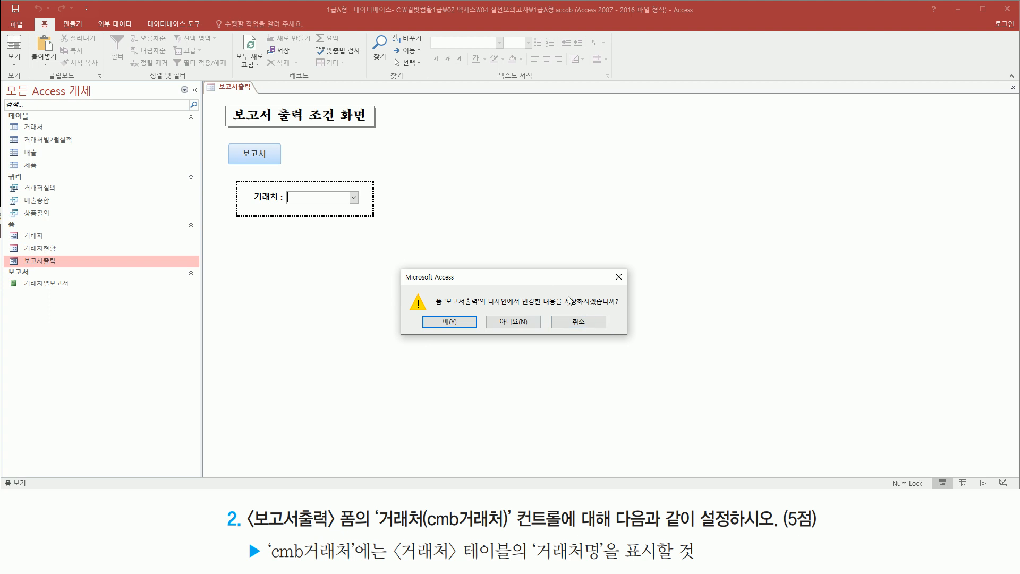
key("ctrl+shift+d")
left_click_drag(427, 313, 471, 332)
key("Escape")
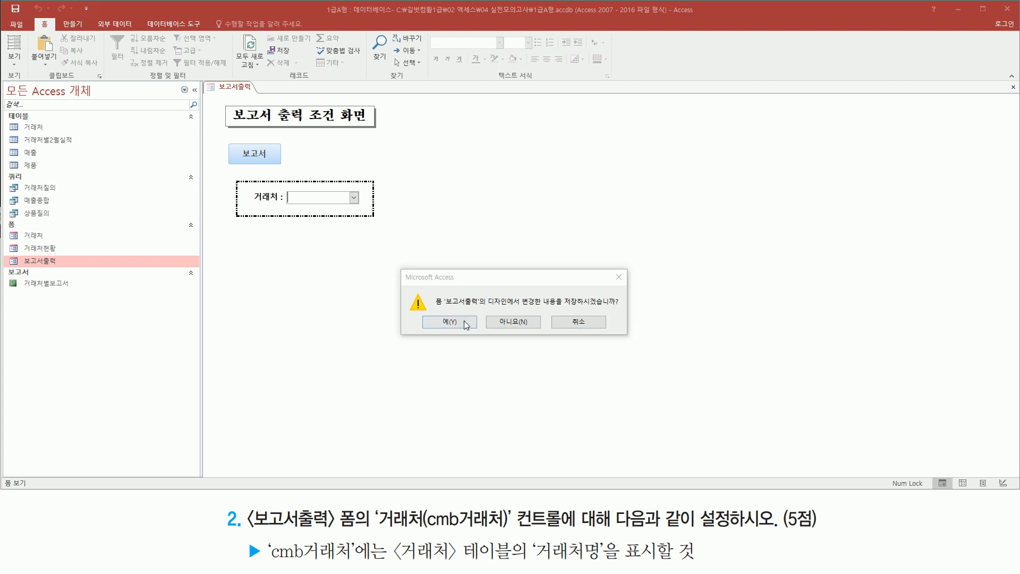
left_click(456, 322)
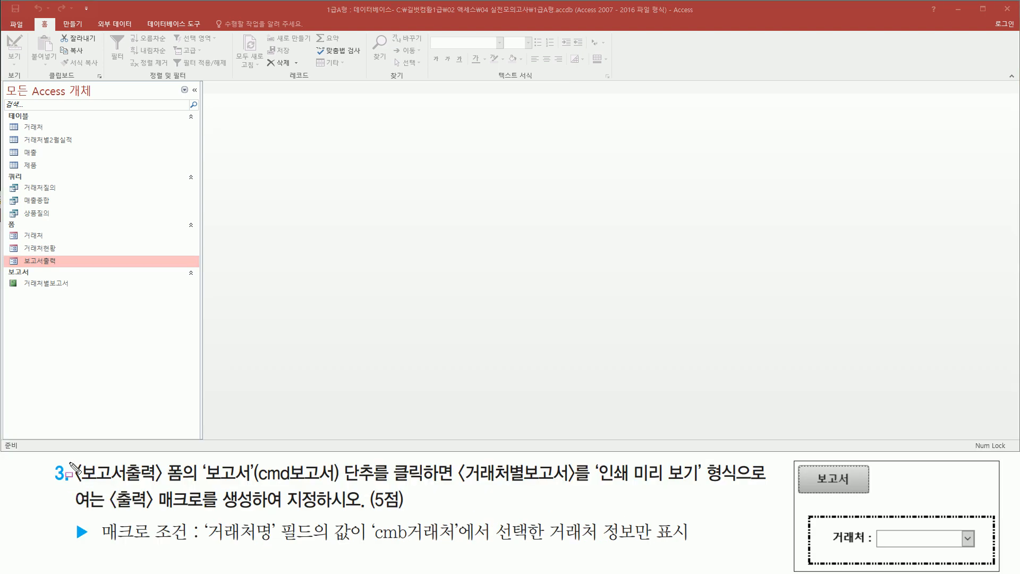
- Open the 보고서출력 form from the database objects in Form view
mouse_move(68, 457)
left_mouse_down()
mouse_move(142, 483)
mouse_move(377, 482)
left_mouse_up()
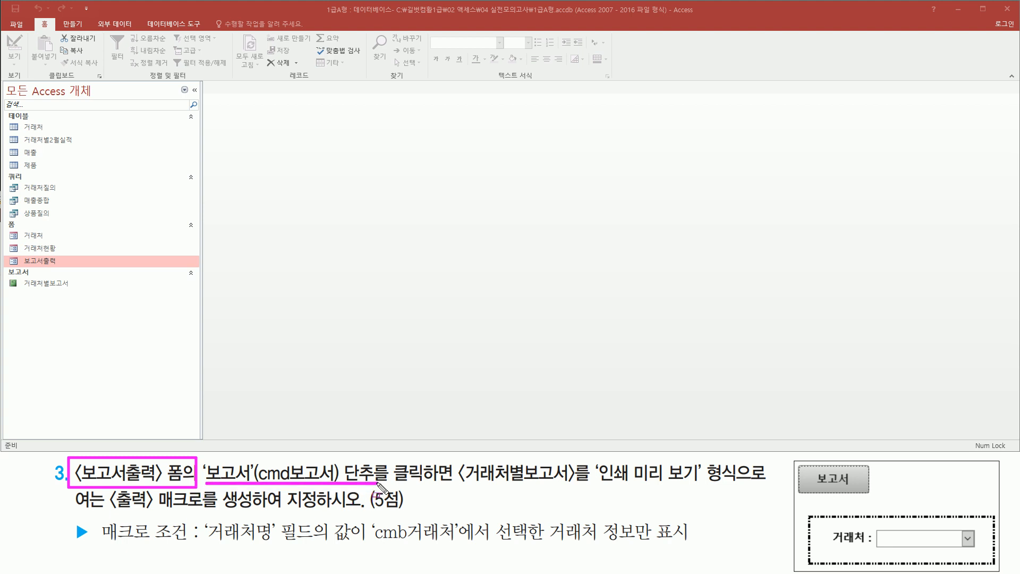
mouse_move(11, 248)
left_mouse_down()
mouse_move(25, 264)
mouse_move(74, 270)
left_mouse_up()
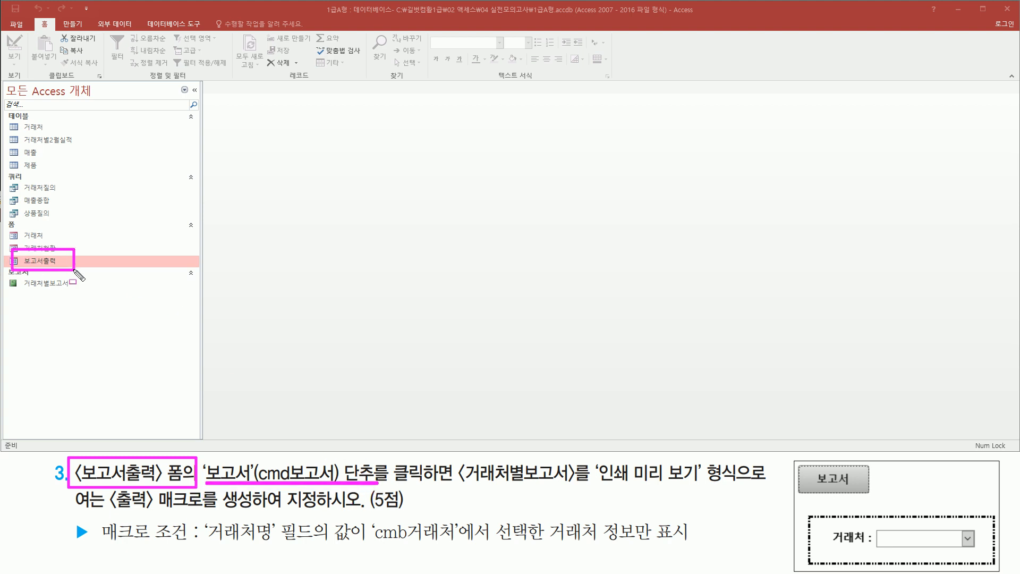
key("Escape")
double_click(49, 261)
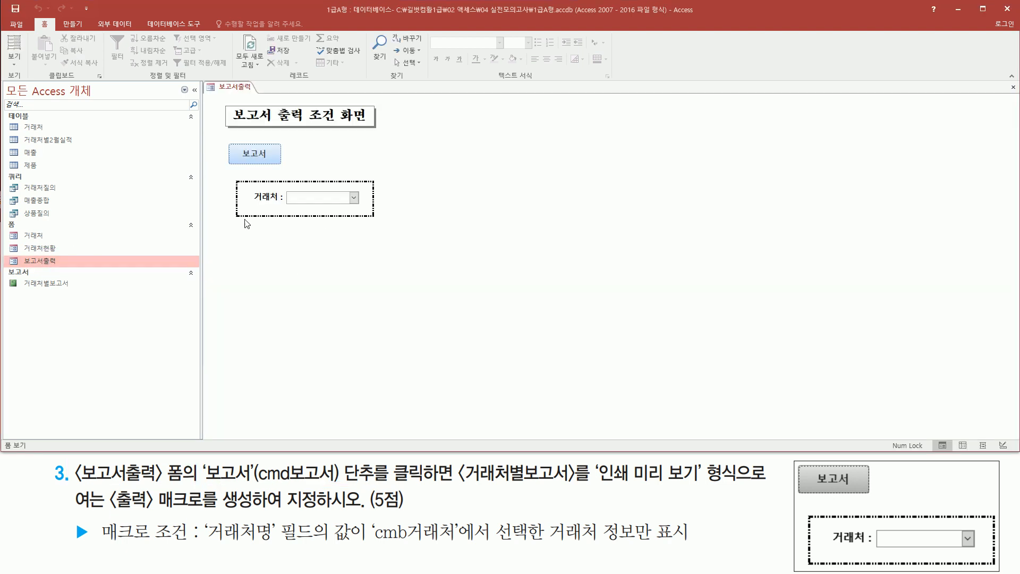
key("ctrl+2")
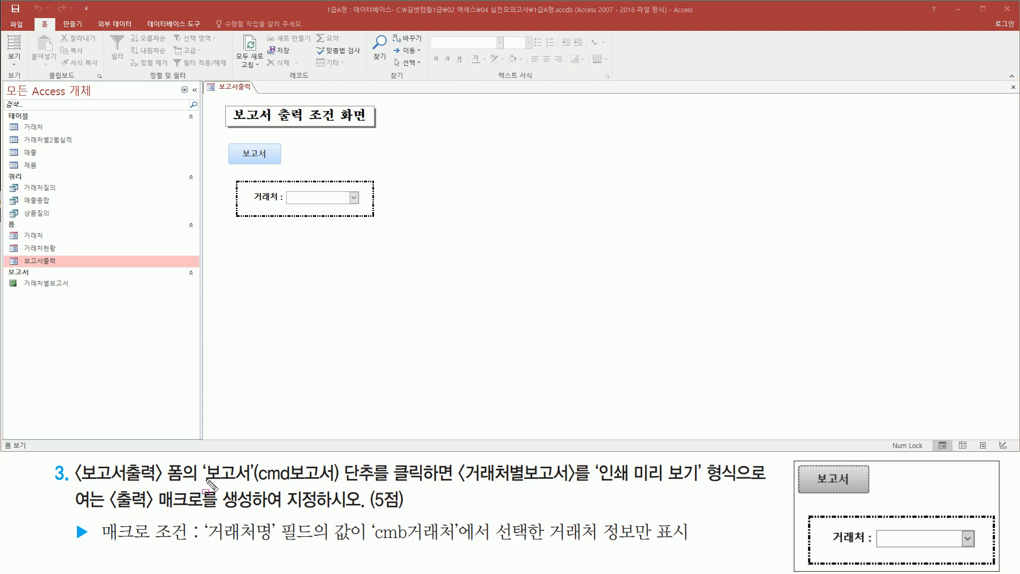
left_click_drag(223, 139, 288, 169)
left_click_drag(204, 483, 580, 486)
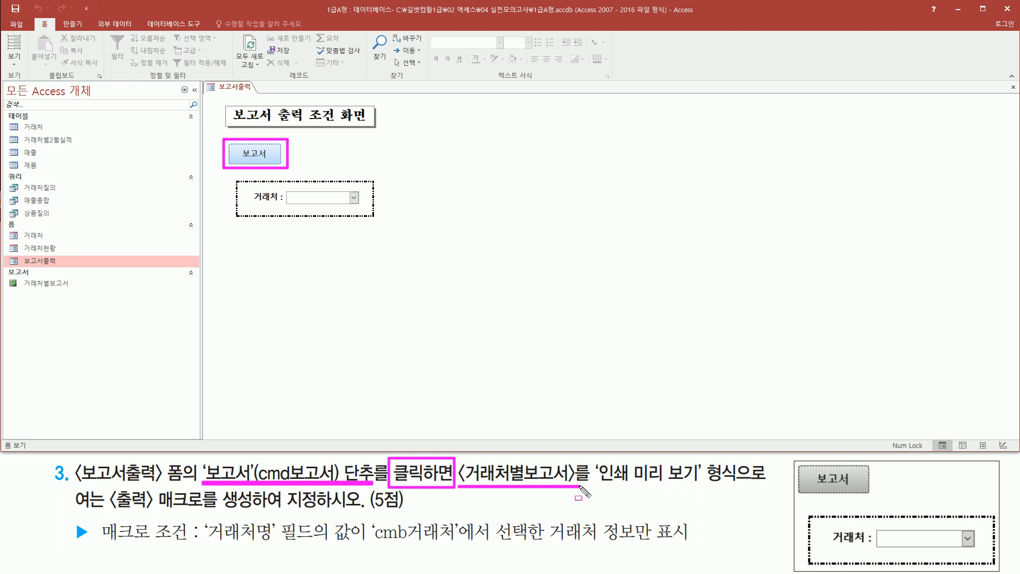
mouse_move(22, 293)
left_mouse_down()
mouse_move(95, 293)
mouse_move(81, 276)
left_mouse_up()
left_click_drag(598, 484, 738, 483)
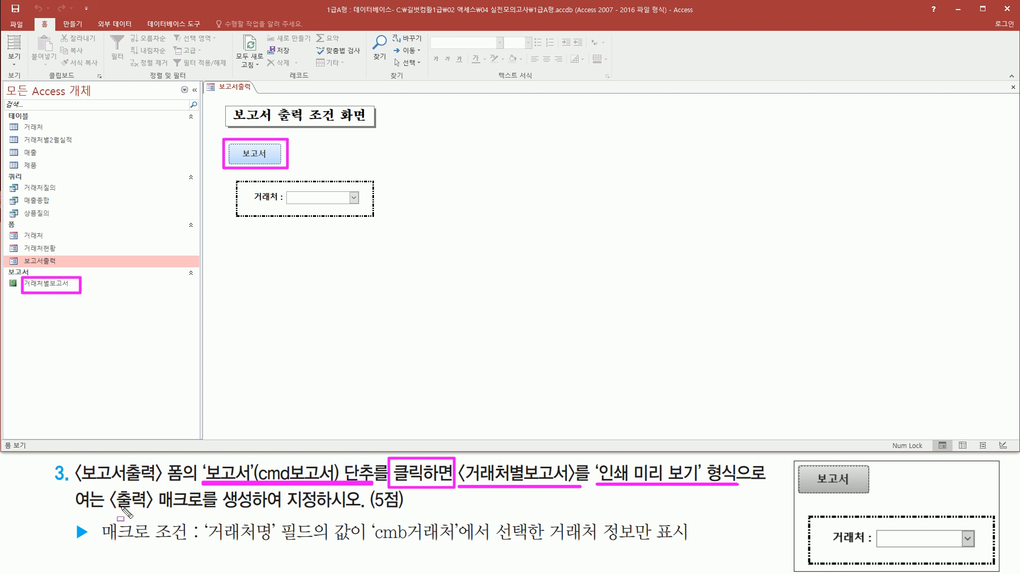
mouse_move(111, 510)
left_mouse_down()
mouse_move(202, 509)
mouse_move(202, 489)
mouse_move(205, 511)
mouse_move(325, 511)
left_mouse_up()
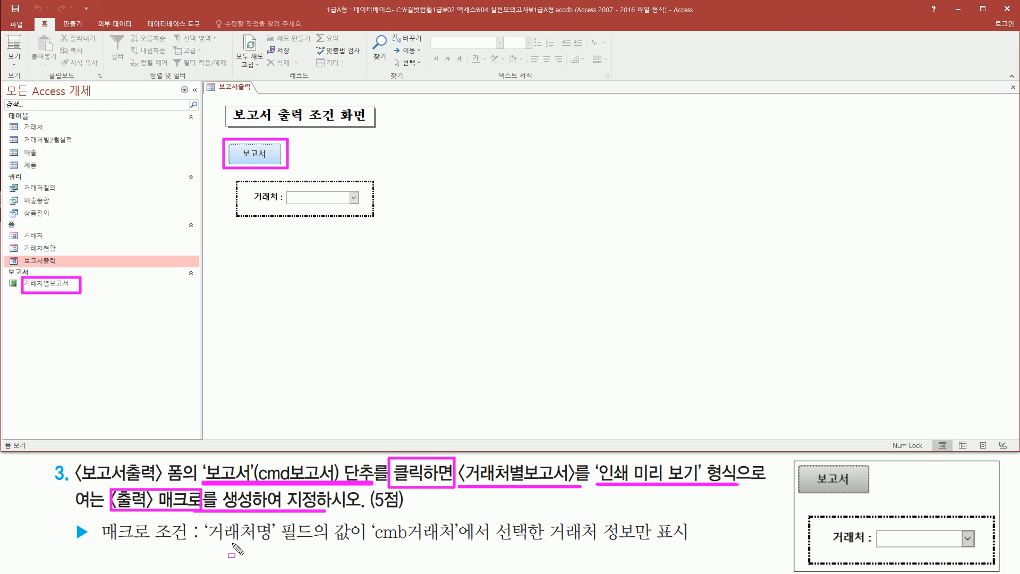
left_click_drag(200, 519, 278, 548)
left_click_drag(373, 542, 455, 542)
left_click_drag(545, 542, 688, 543)
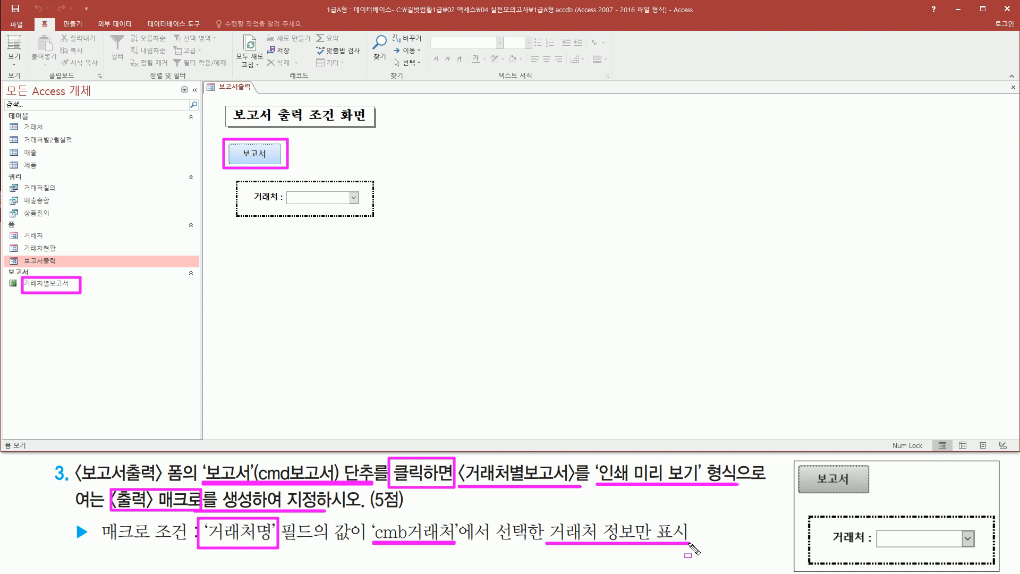
mouse_move(284, 189)
left_mouse_down()
mouse_move(370, 213)
mouse_move(362, 206)
left_mouse_up()
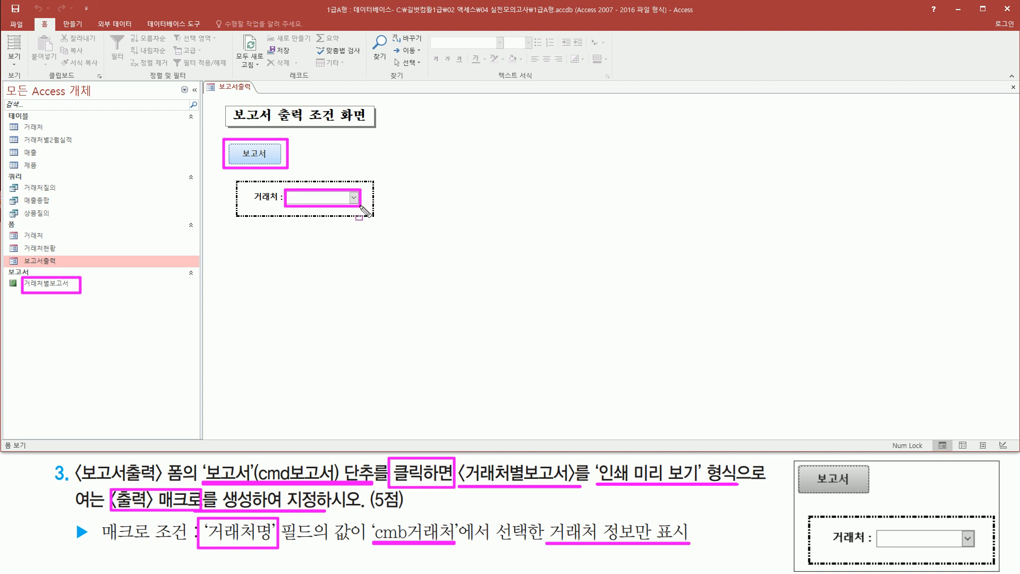
key("Escape")
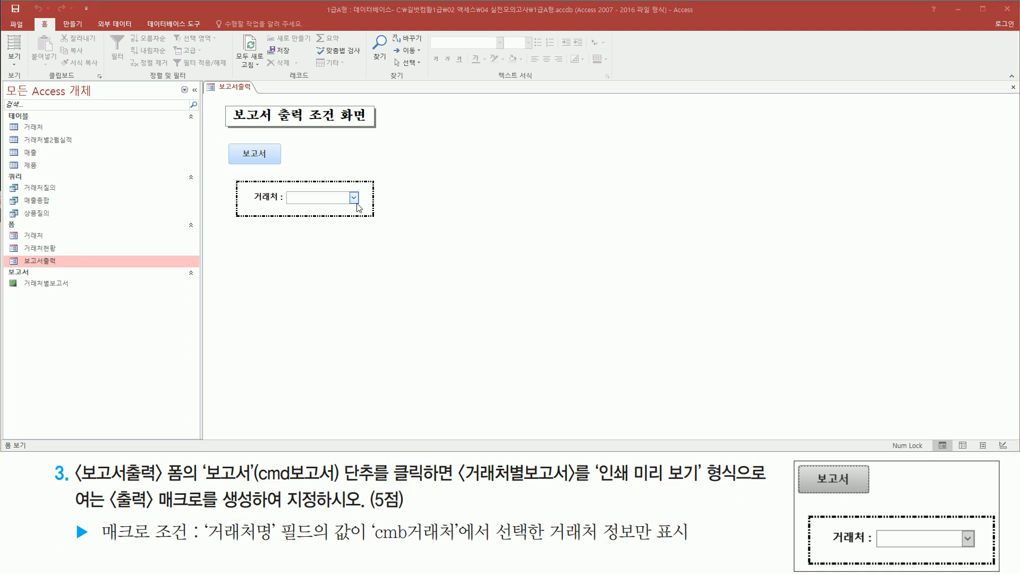
- Review the entries the 거래처 combo box offers for choosing the report's 거래처명 value
left_click(353, 197)
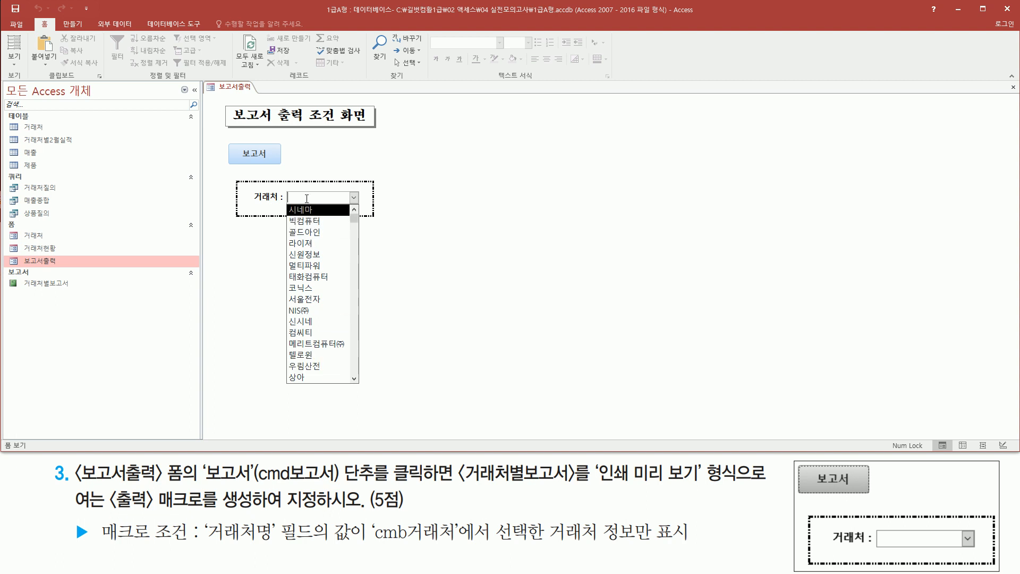
key("ctrl+2")
mouse_move(284, 184)
left_mouse_down()
mouse_move(356, 214)
mouse_move(365, 205)
left_mouse_up()
left_click_drag(232, 141, 275, 170)
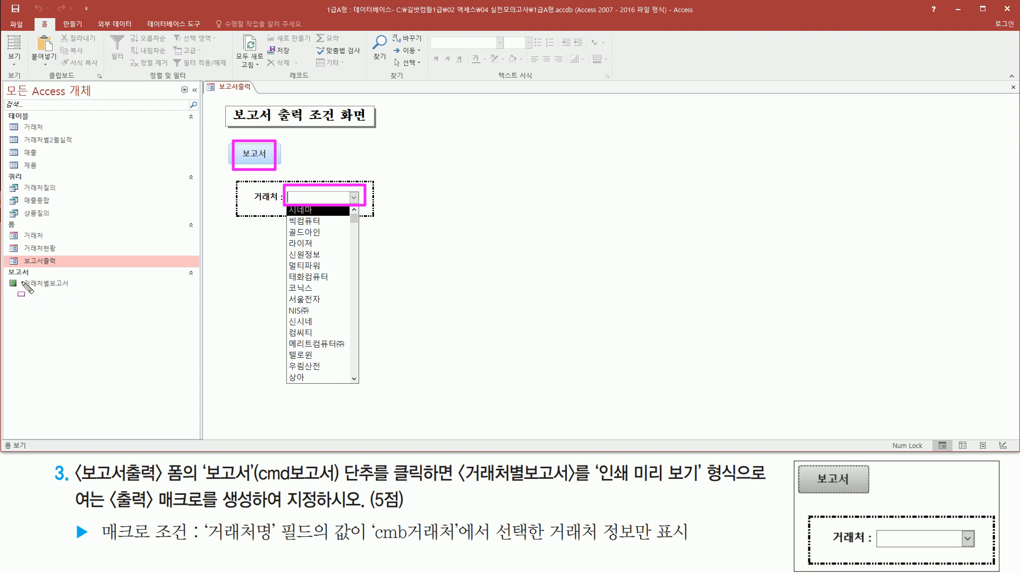
left_click_drag(18, 275, 75, 295)
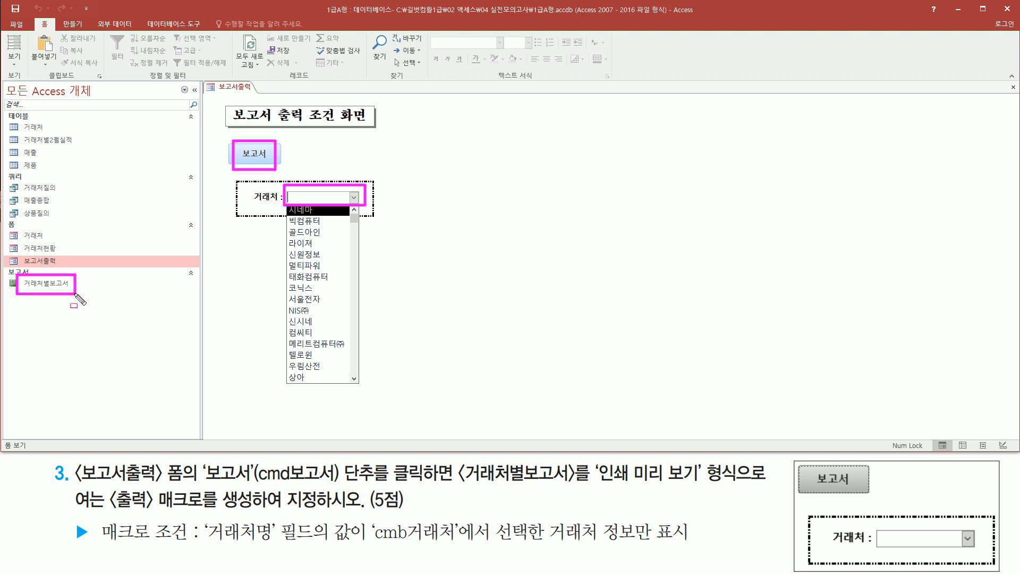
left_click_drag(205, 543, 275, 543)
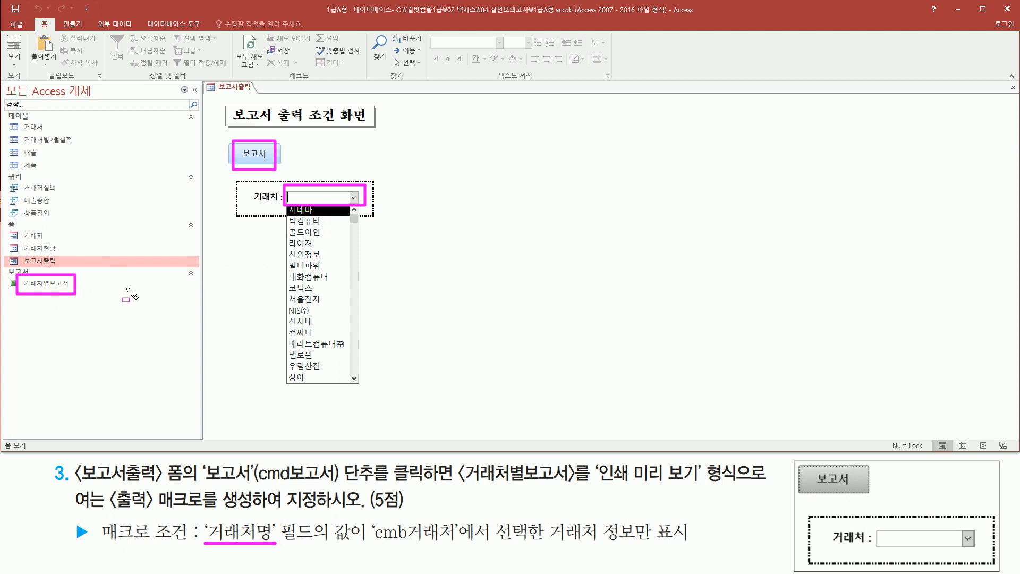
key("Escape")
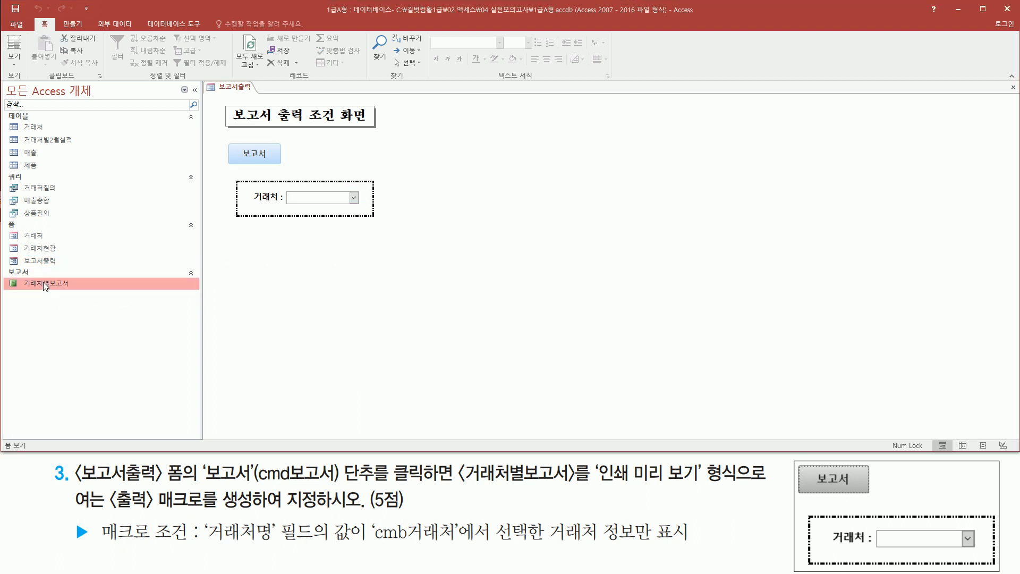
- Preview the 거래처별보고서 report, examine its 거래처명, 날짜, 수량 and 공급가액 columns, and close it
left_click_drag(43, 282, 71, 290)
double_click(59, 282)
left_click(577, 149)
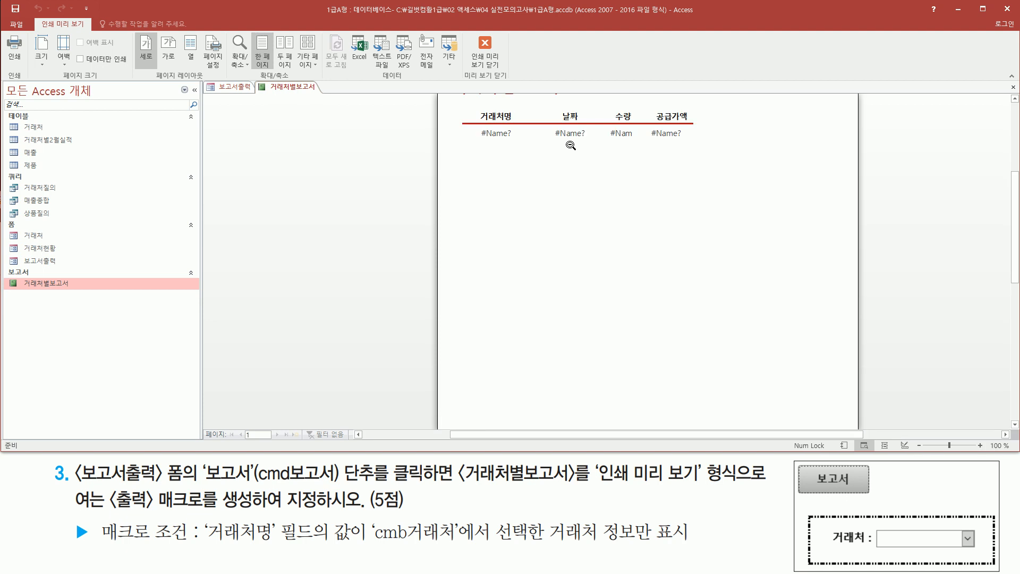
mouse_move(473, 172)
left_mouse_down()
mouse_move(589, 202)
mouse_move(707, 196)
left_mouse_up()
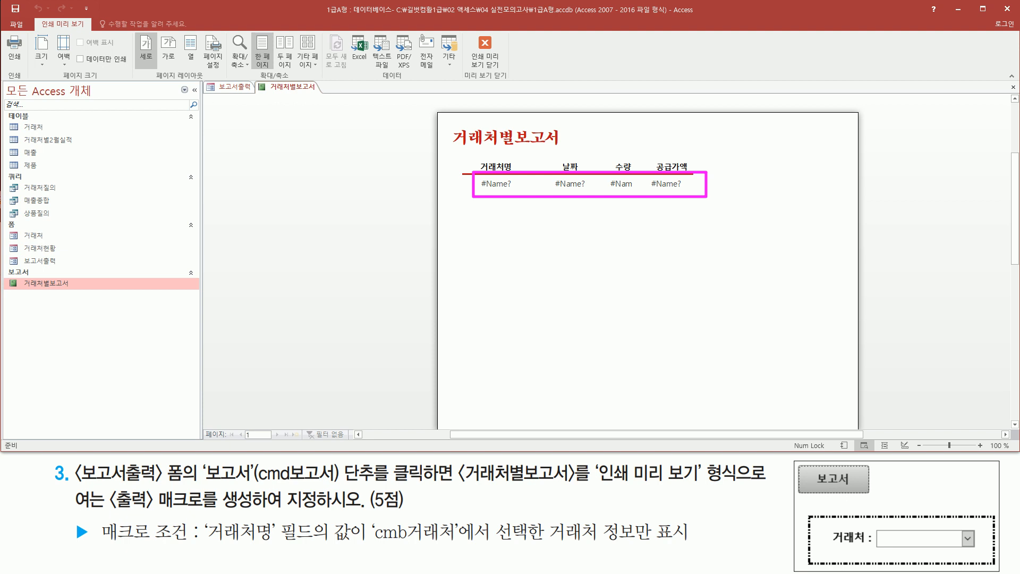
mouse_move(42, 455)
left_mouse_down()
mouse_move(80, 504)
mouse_move(760, 567)
mouse_move(787, 556)
left_mouse_up()
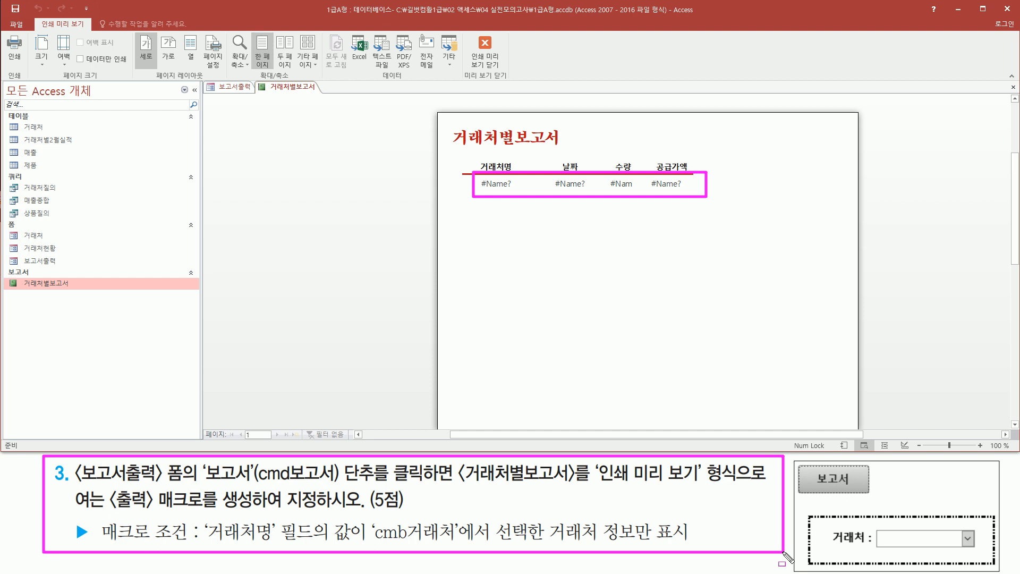
right_click(304, 86)
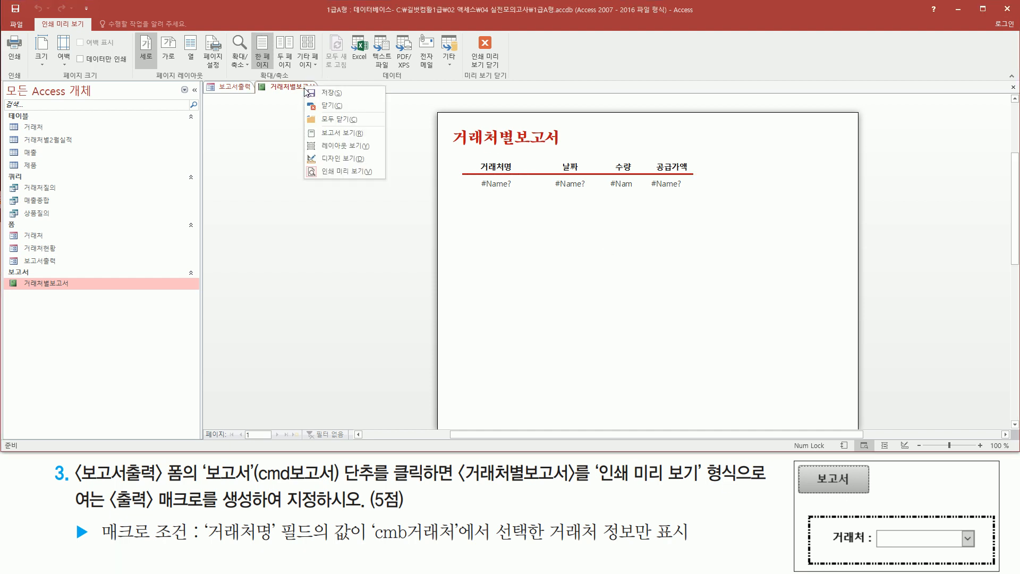
left_click(331, 111)
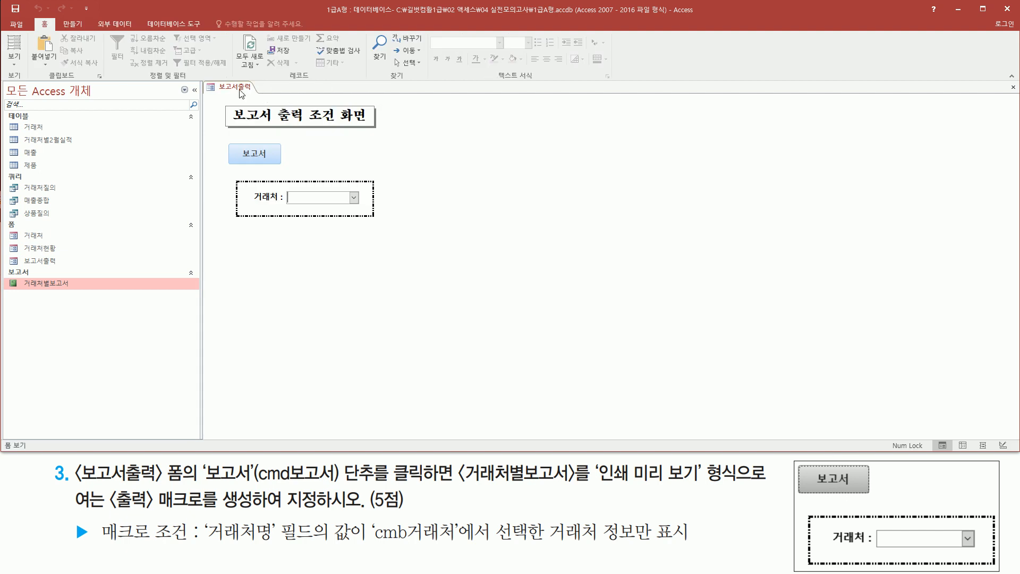
- Switch the 보고서출력 form to Design view
right_click(242, 94)
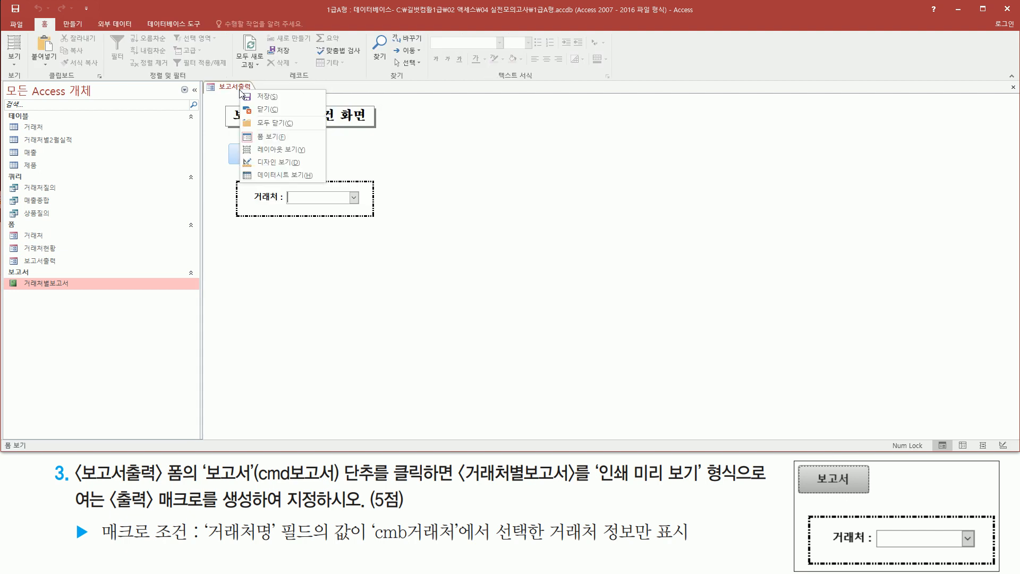
left_click(269, 165)
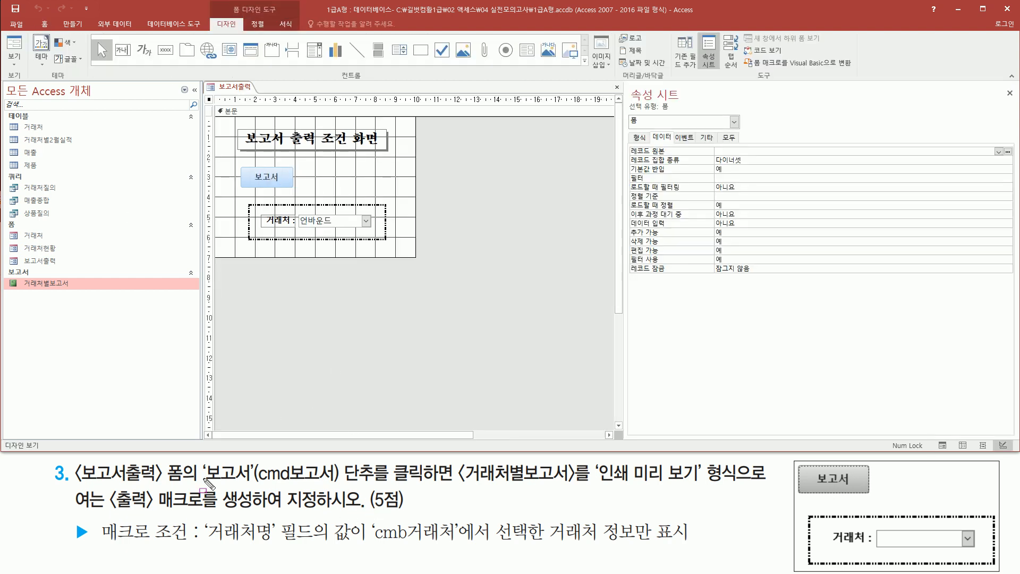
mouse_move(107, 487)
left_mouse_down()
mouse_move(220, 515)
mouse_move(359, 512)
left_mouse_up()
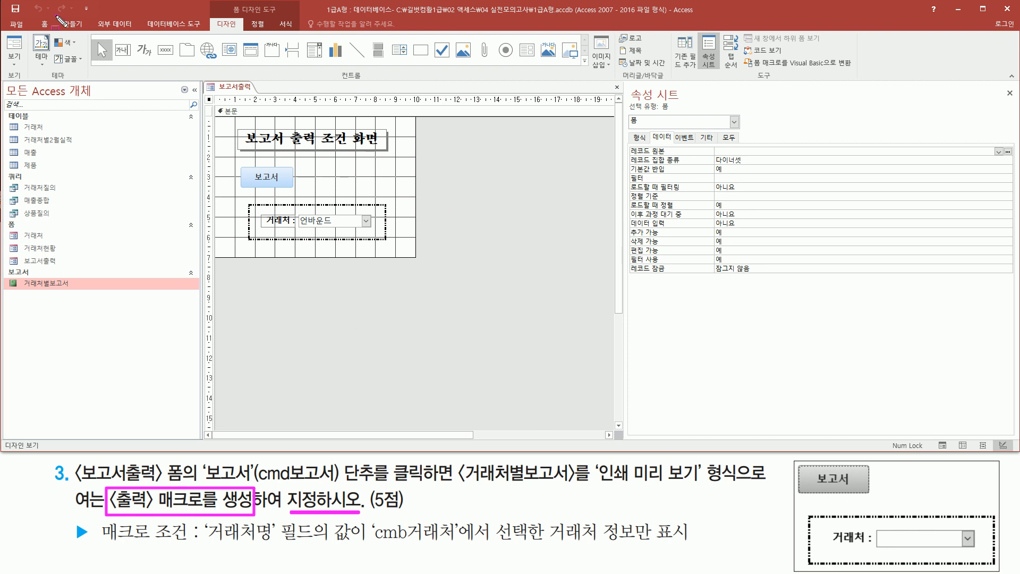
- Create a new blank macro in the database
left_click_drag(57, 17, 90, 31)
key("Escape")
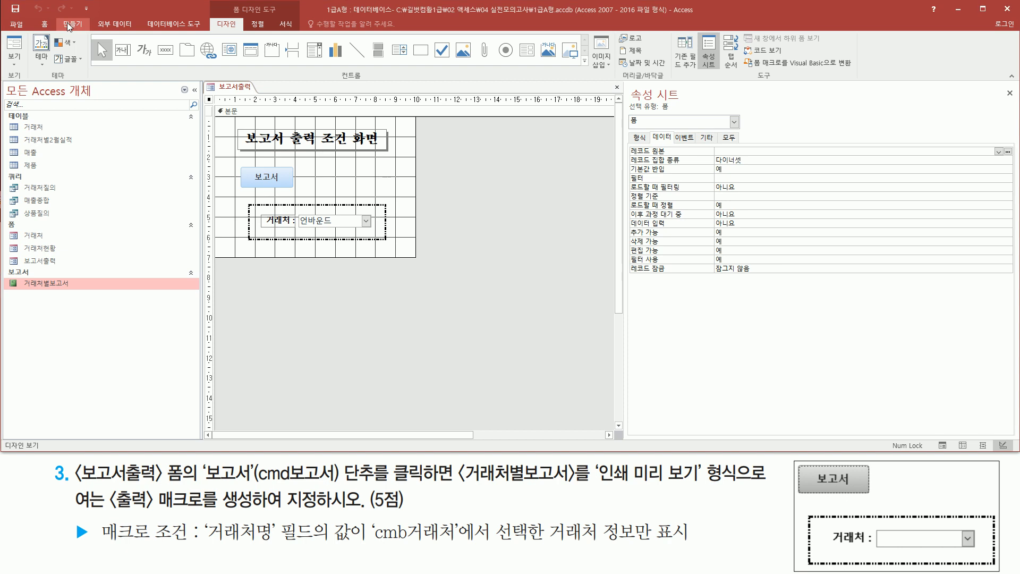
left_click(77, 27)
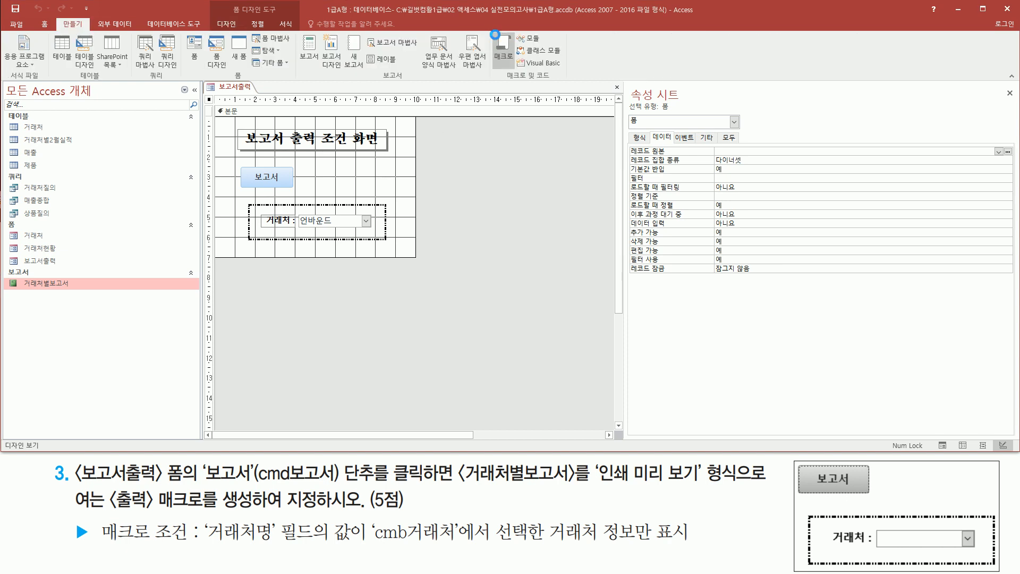
mouse_move(492, 30)
left_mouse_down()
mouse_move(508, 72)
mouse_move(517, 68)
left_mouse_up()
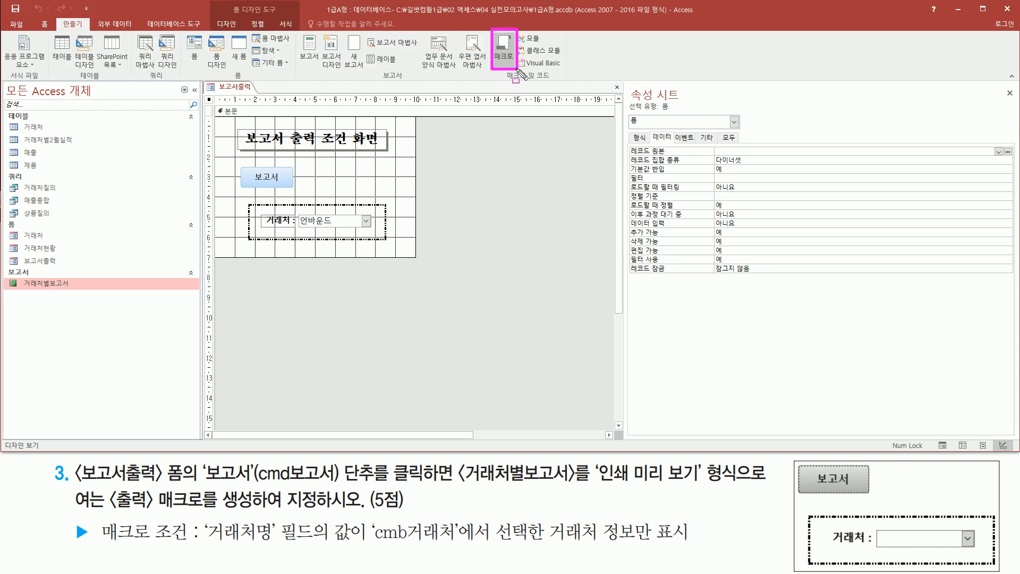
key("Escape")
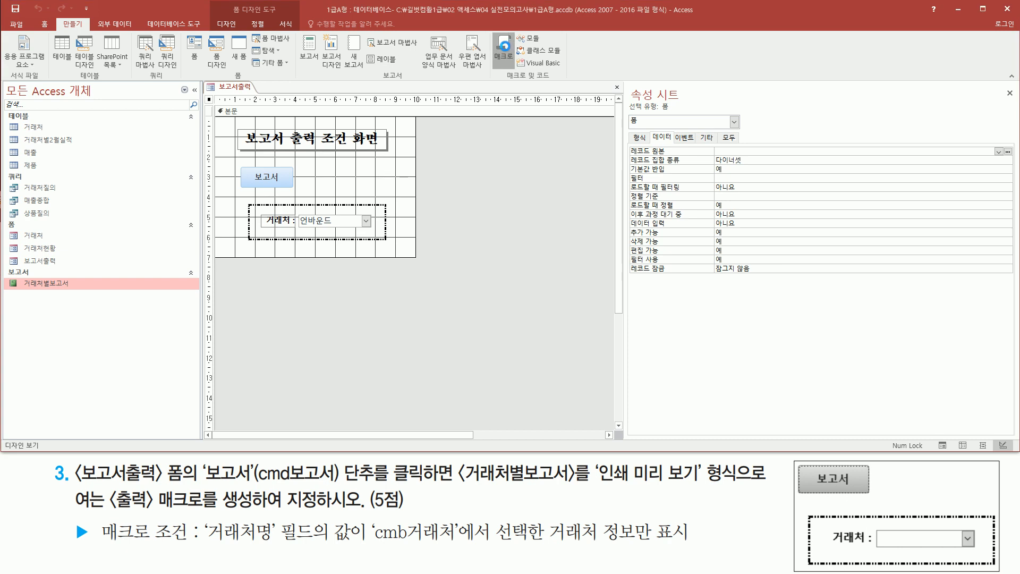
left_click(506, 52)
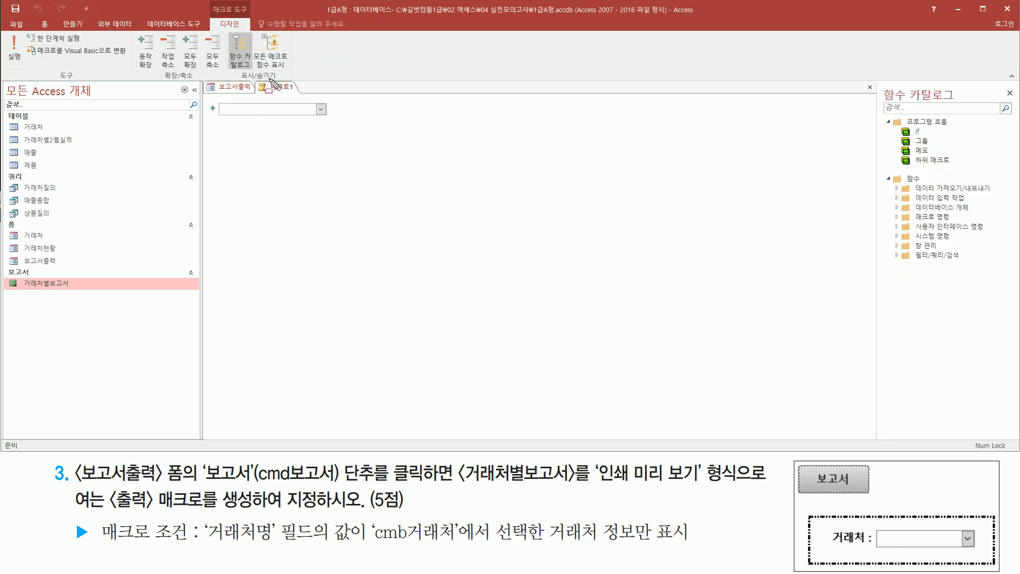
left_click_drag(259, 78, 300, 95)
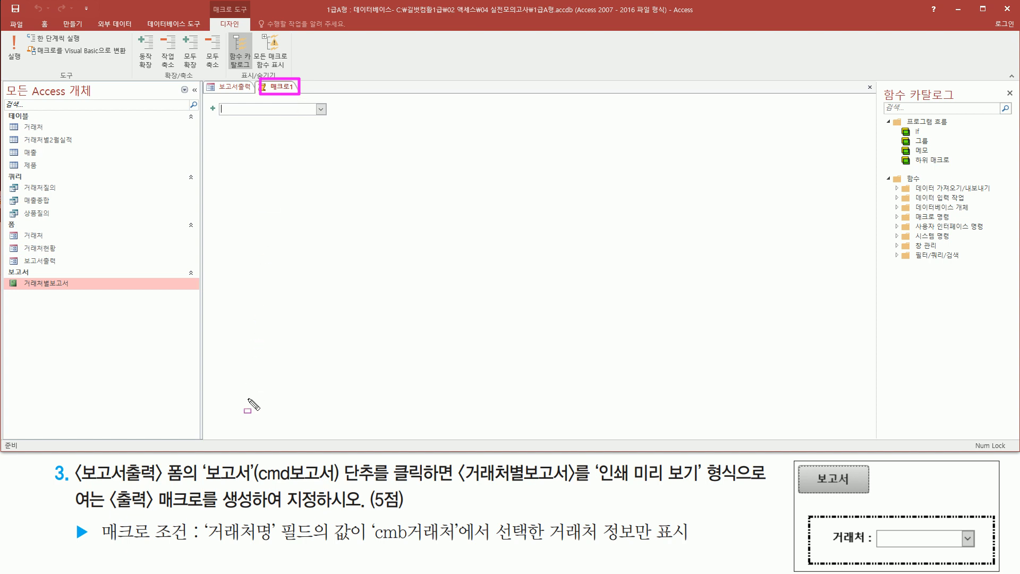
- Add an OpenReport action to the new macro
left_click_drag(202, 485, 427, 487)
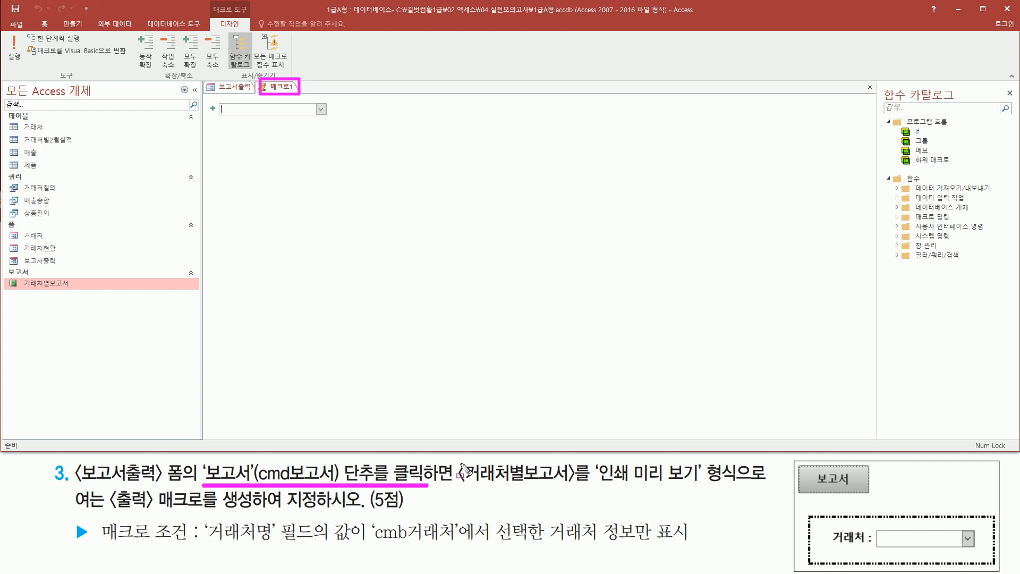
left_click_drag(461, 459, 574, 482)
left_click_drag(16, 273, 83, 297)
left_click_drag(595, 488, 751, 488)
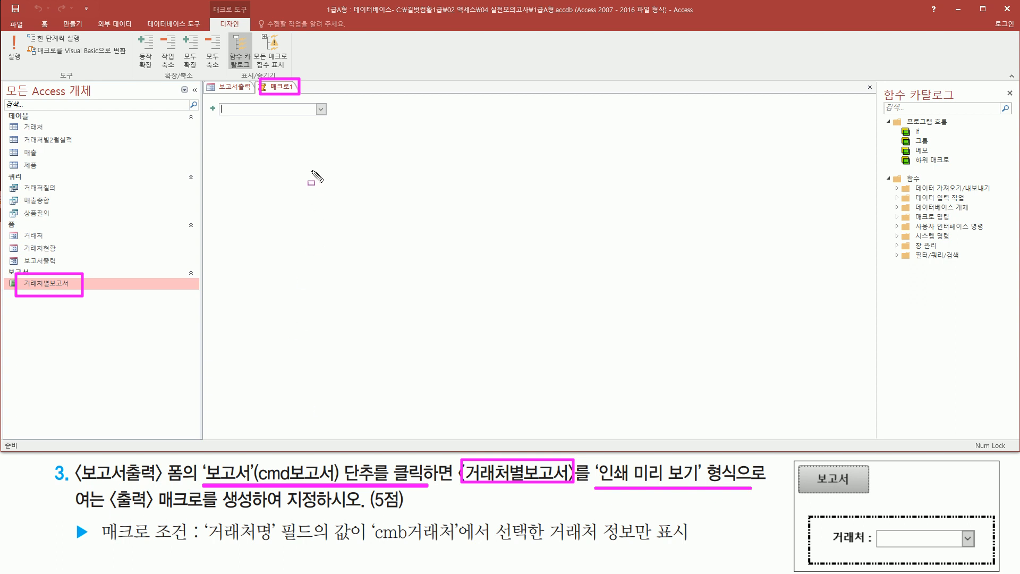
key("Escape")
left_click(320, 109)
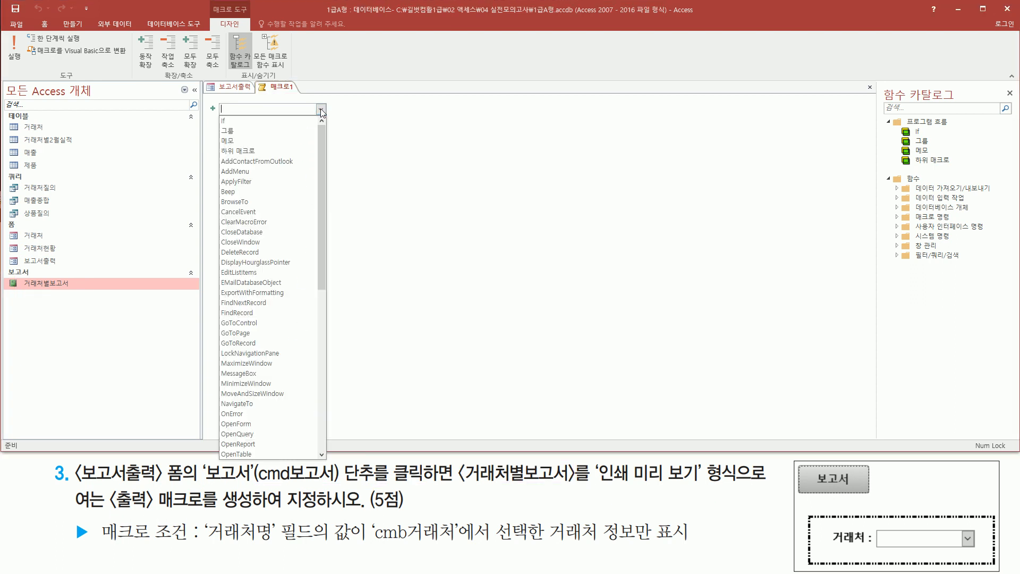
left_click(277, 444)
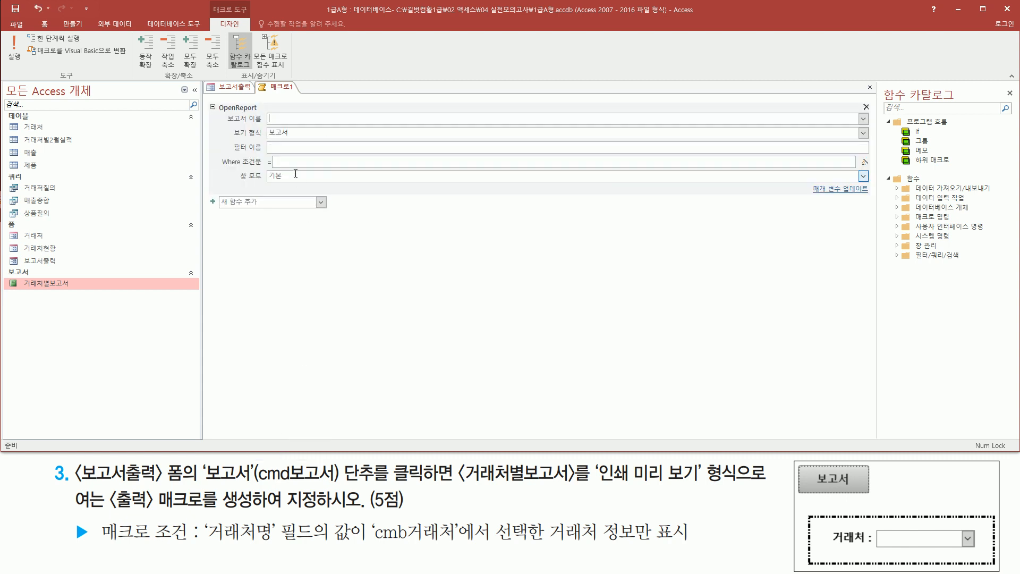
- Set the OpenReport action's report name to 거래처별보고서 and its view to 인쇄 미리 보기
mouse_move(223, 110)
left_mouse_down()
mouse_move(237, 123)
mouse_move(287, 123)
left_mouse_up()
left_click(864, 119)
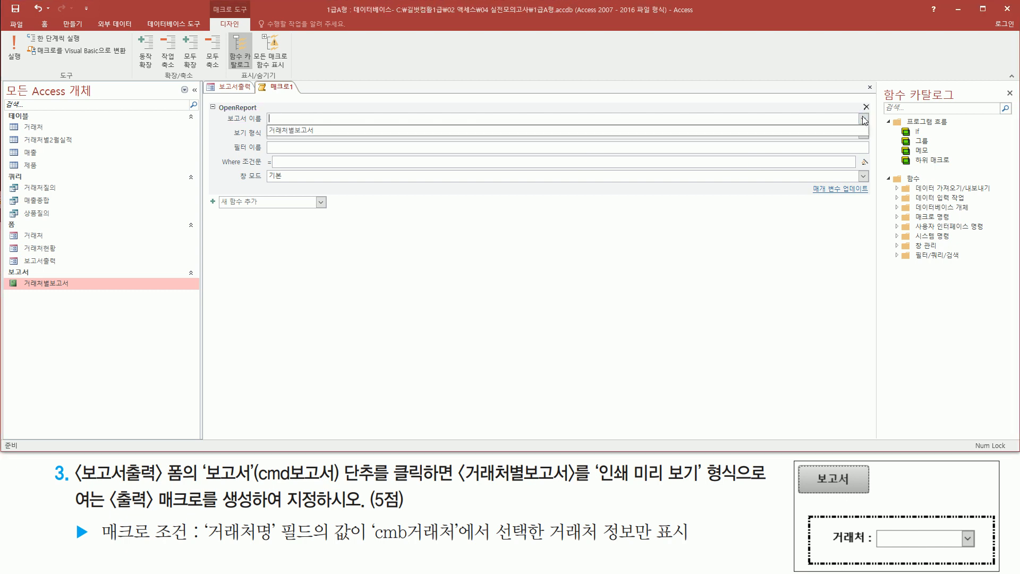
left_click(295, 133)
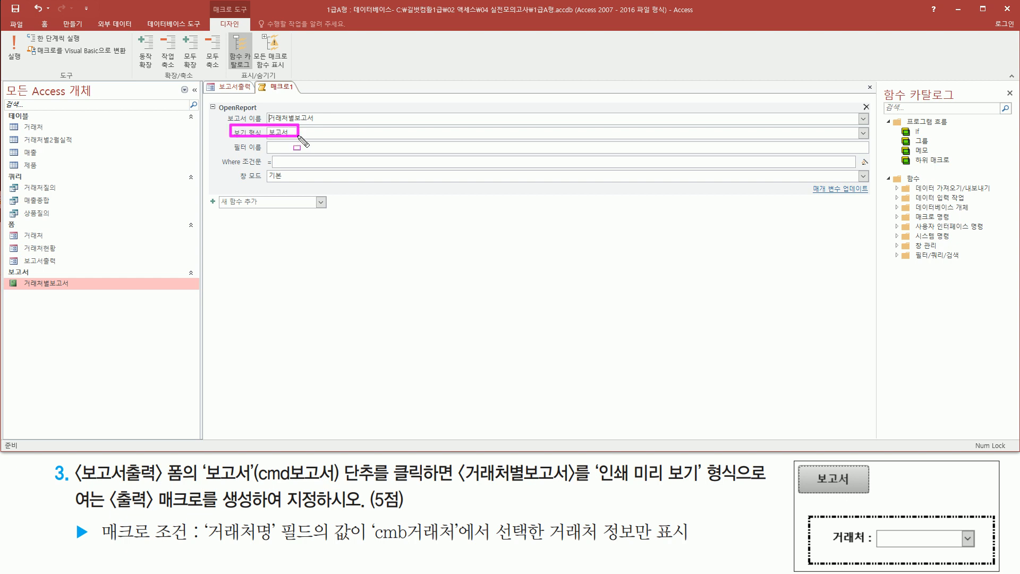
left_click(863, 134)
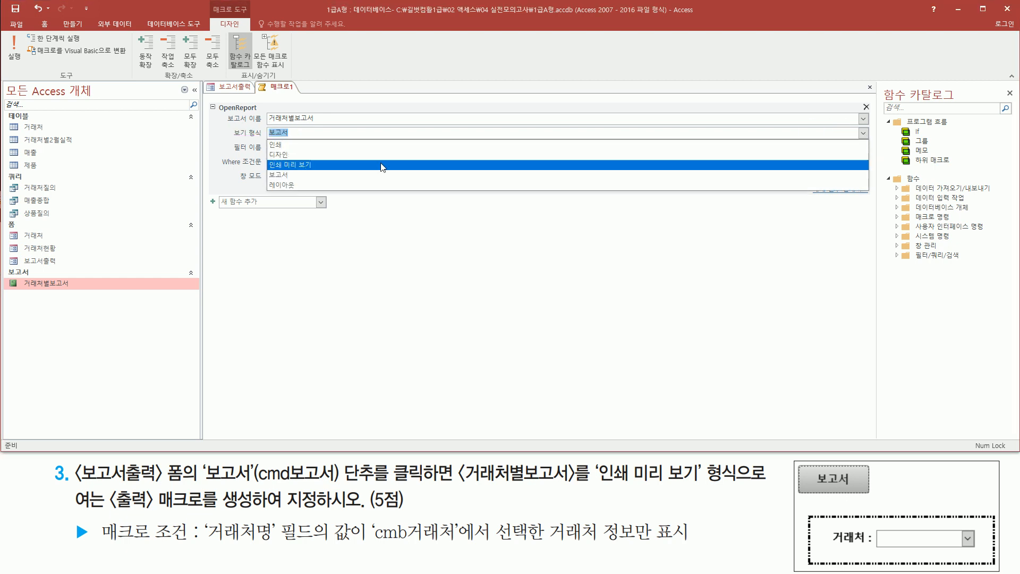
left_click(339, 165)
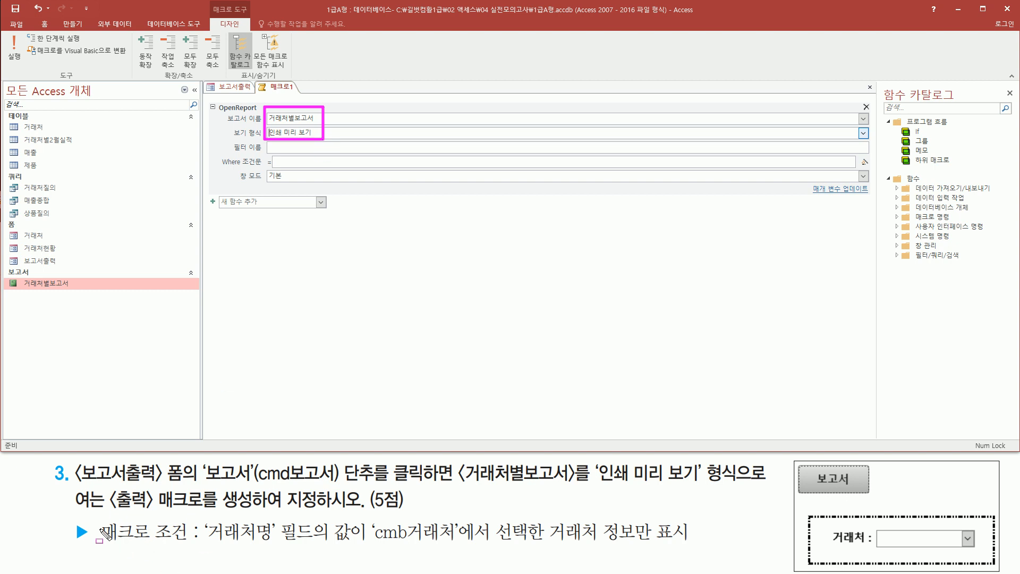
- Open the Expression Builder for the OpenReport action's Where condition
mouse_move(94, 521)
left_mouse_down()
mouse_move(193, 542)
mouse_move(695, 547)
left_mouse_up()
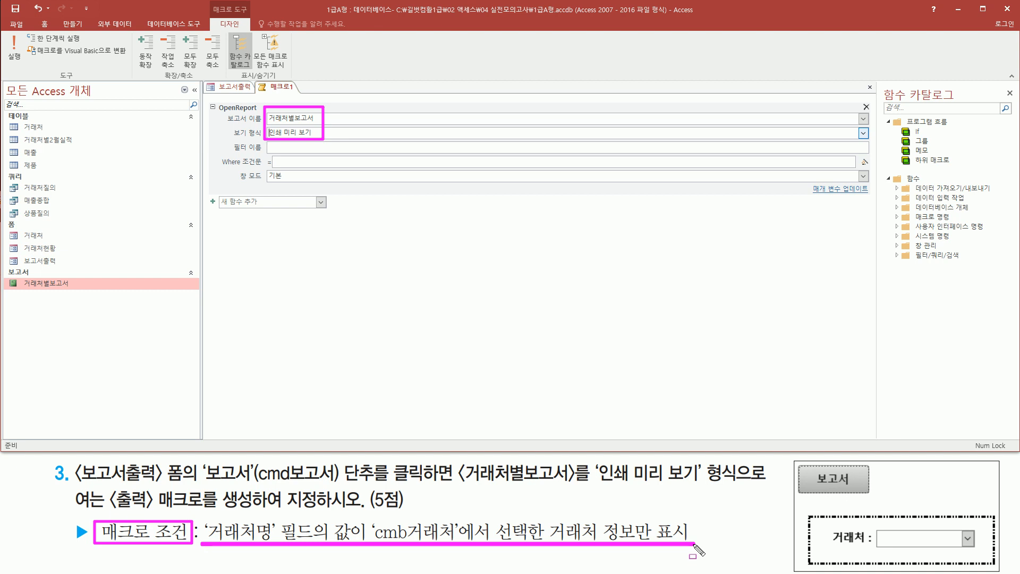
mouse_move(215, 168)
left_mouse_down()
mouse_move(856, 169)
mouse_move(874, 157)
mouse_move(871, 169)
left_mouse_up()
key("Escape")
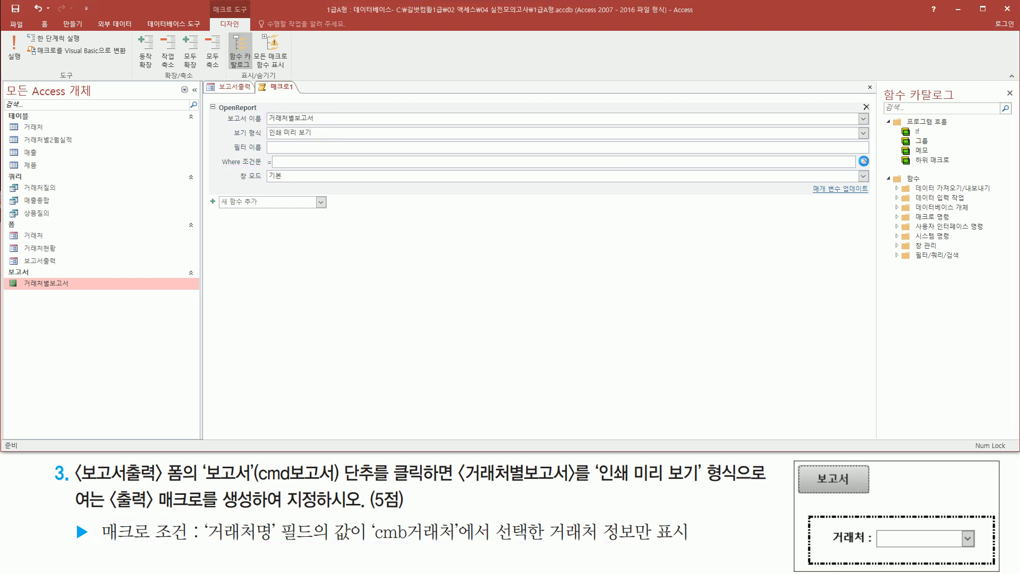
left_click(863, 161)
key("ctrl+shift+d")
left_click_drag(360, 78, 656, 316)
key("Escape")
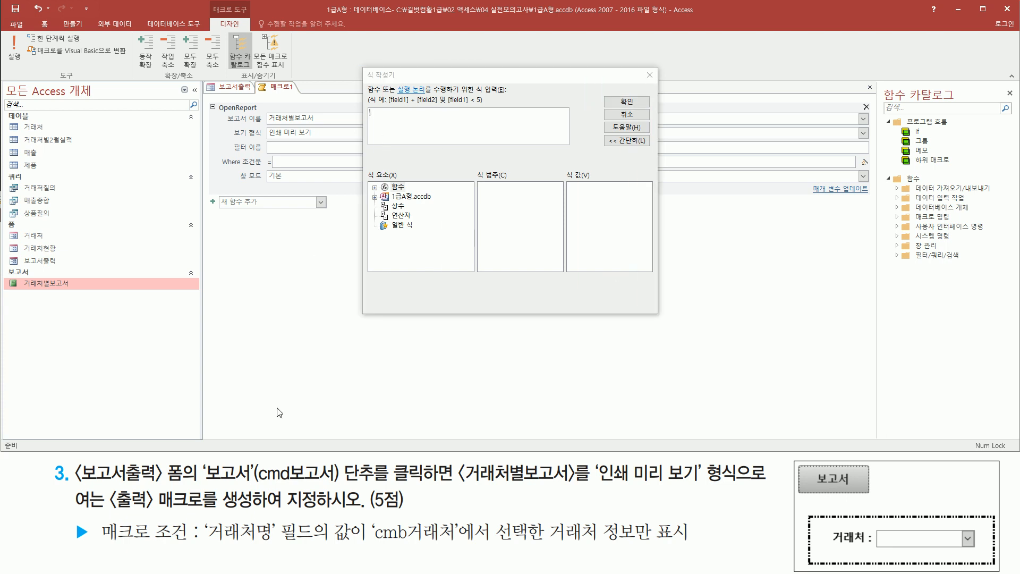
- Enter [거래처명]= as the beginning of the Where condition expression
key("ctrl+shift+d")
mouse_move(205, 518)
left_mouse_down()
mouse_move(215, 536)
mouse_move(313, 551)
left_mouse_up()
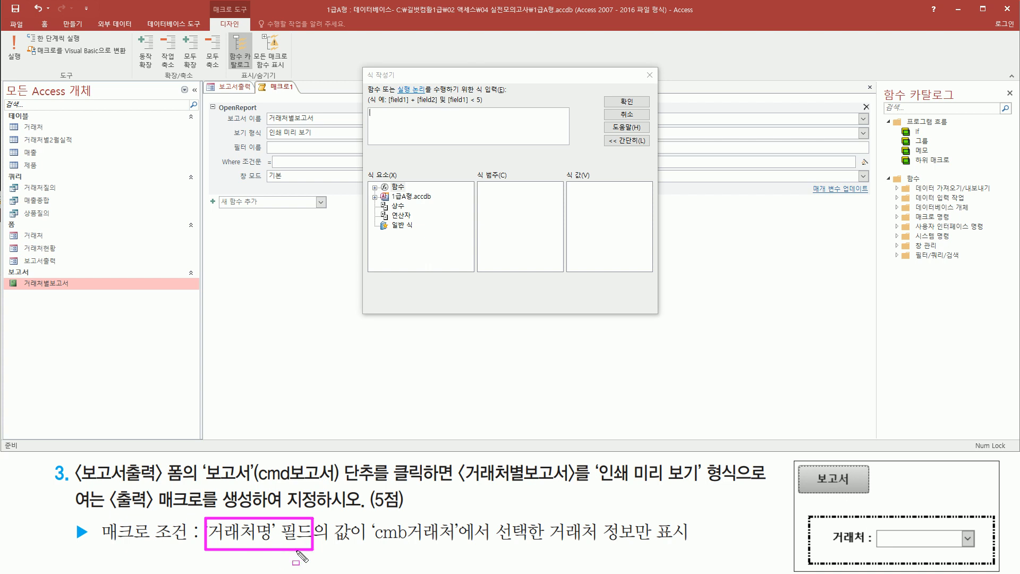
left_click_drag(376, 543, 459, 543)
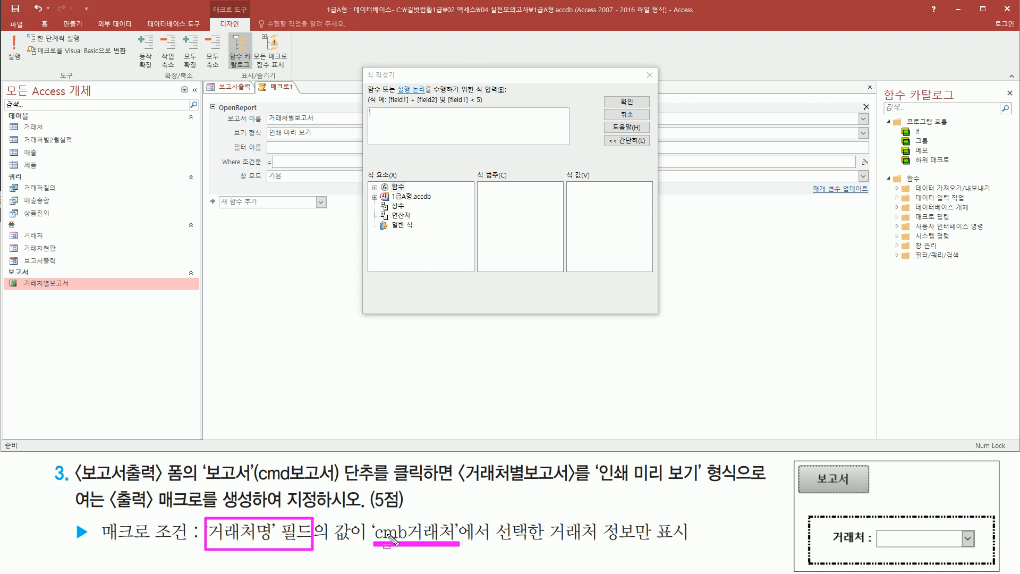
key("Escape")
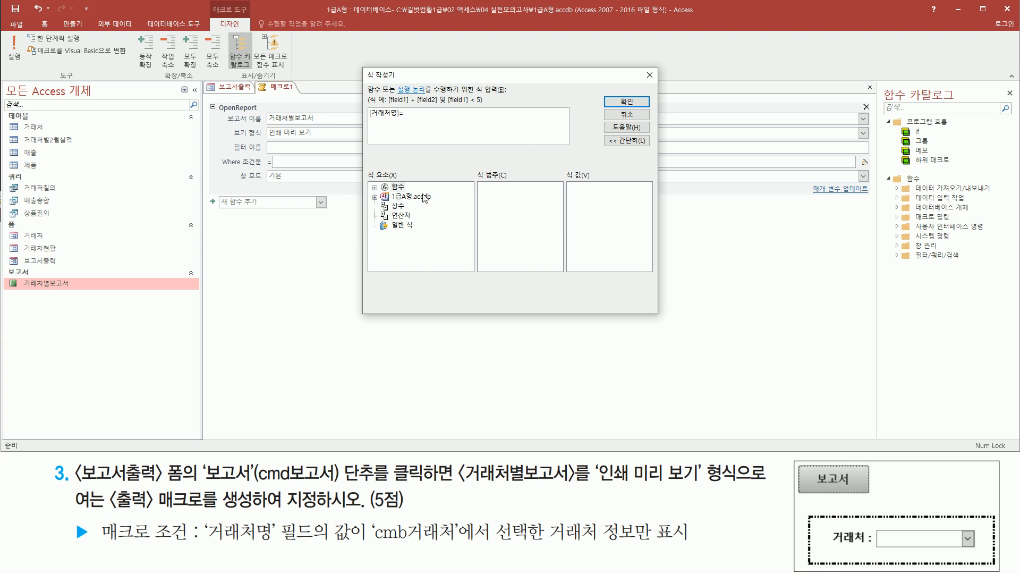
- Expand 1급A형.accdb, Forms and the loaded forms among the expression elements, and select the 보고서출력 form
left_click_drag(388, 201, 428, 202)
key("Escape")
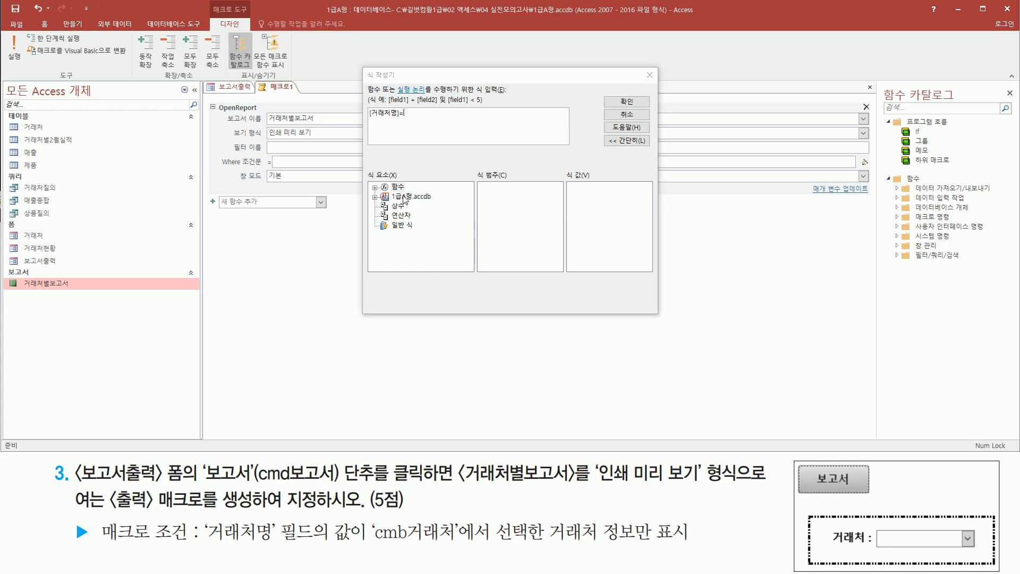
double_click(404, 197)
key("ctrl+alt+d")
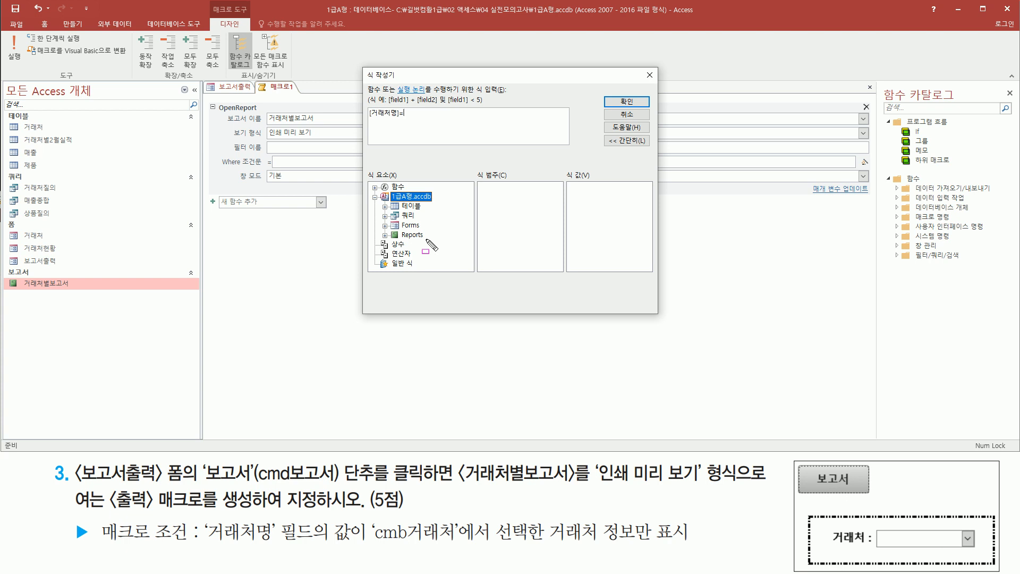
left_click_drag(399, 217, 425, 234)
key("Escape")
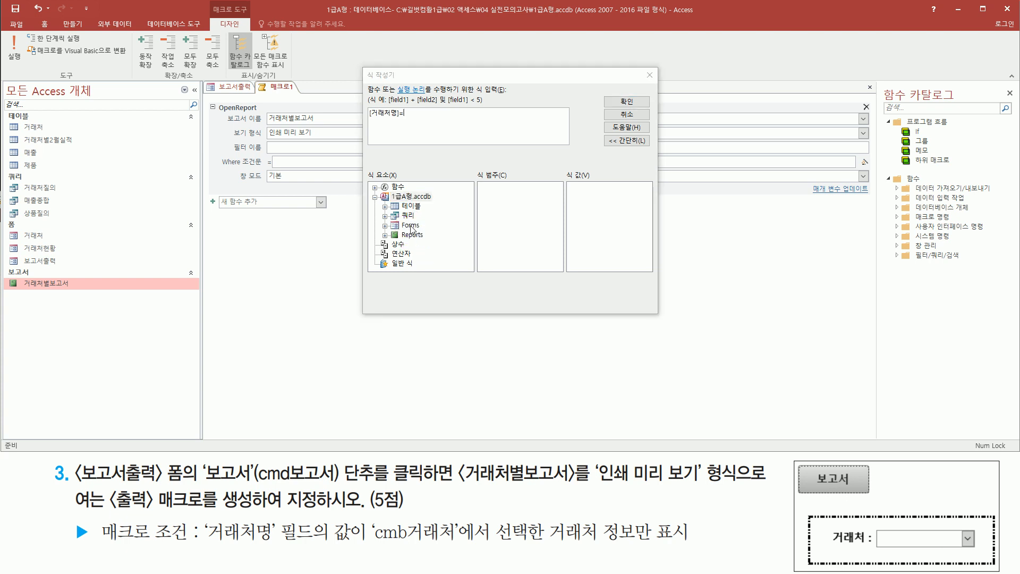
double_click(410, 227)
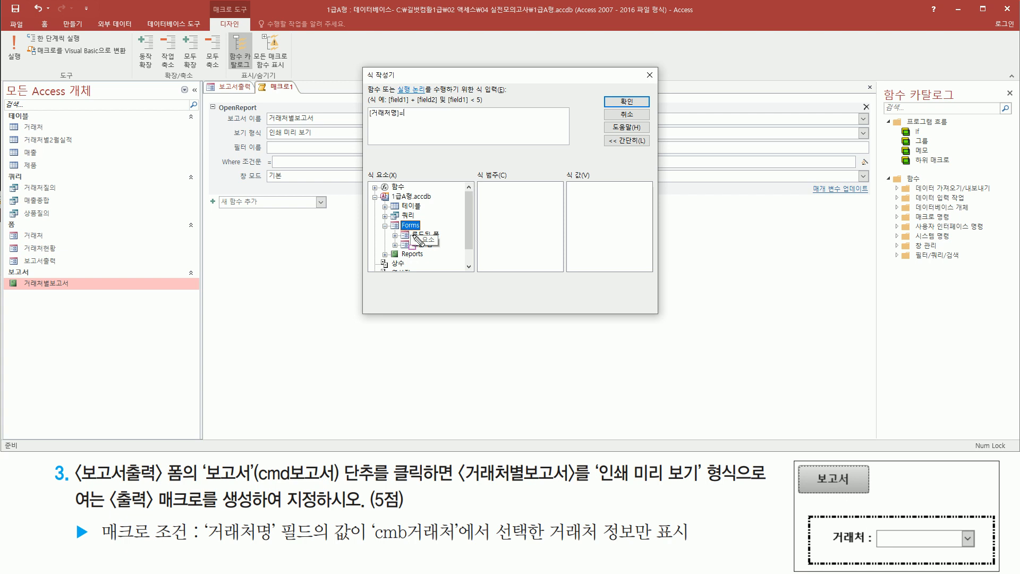
key("Escape")
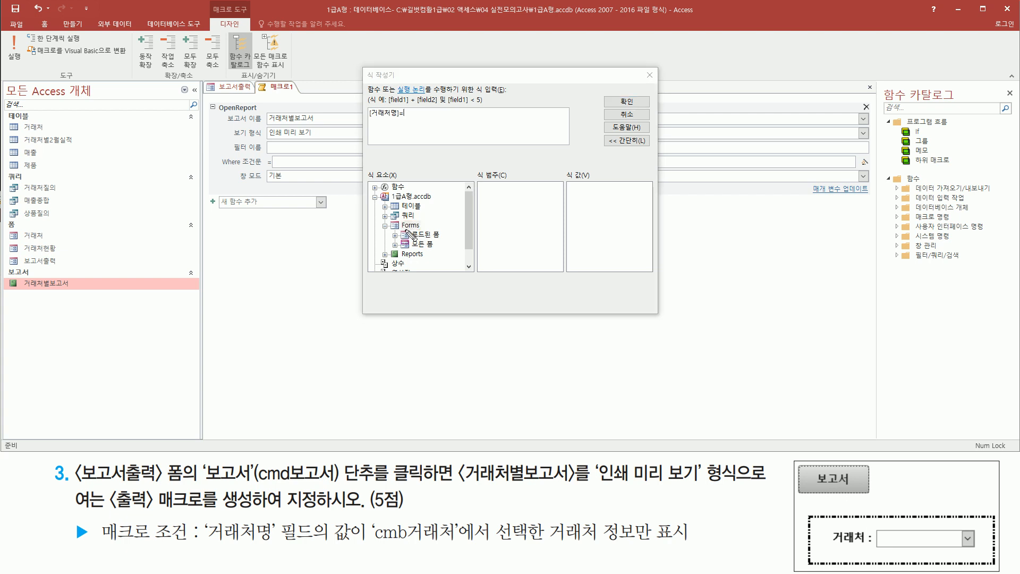
left_click_drag(402, 223, 455, 247)
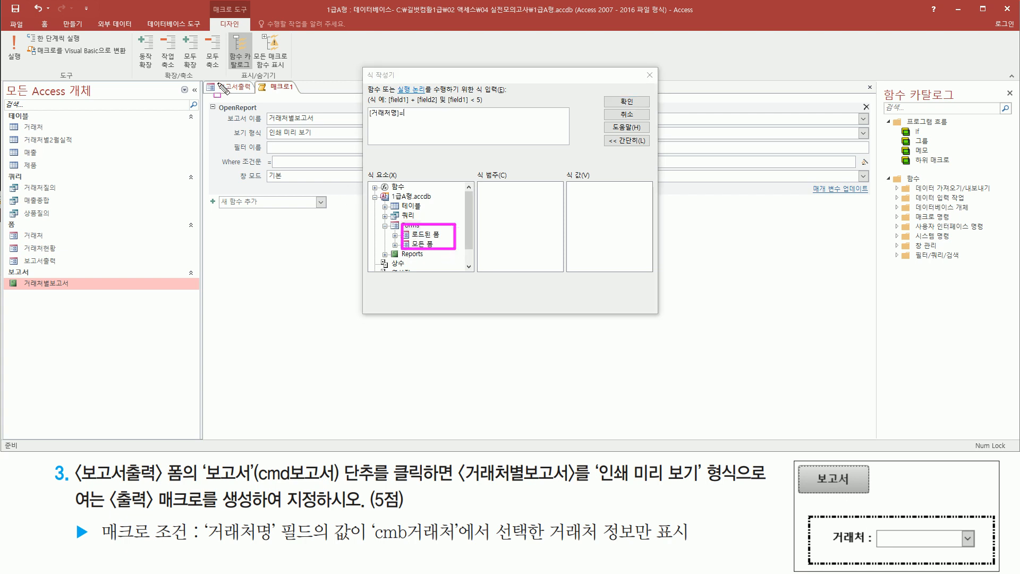
left_click_drag(215, 78, 255, 100)
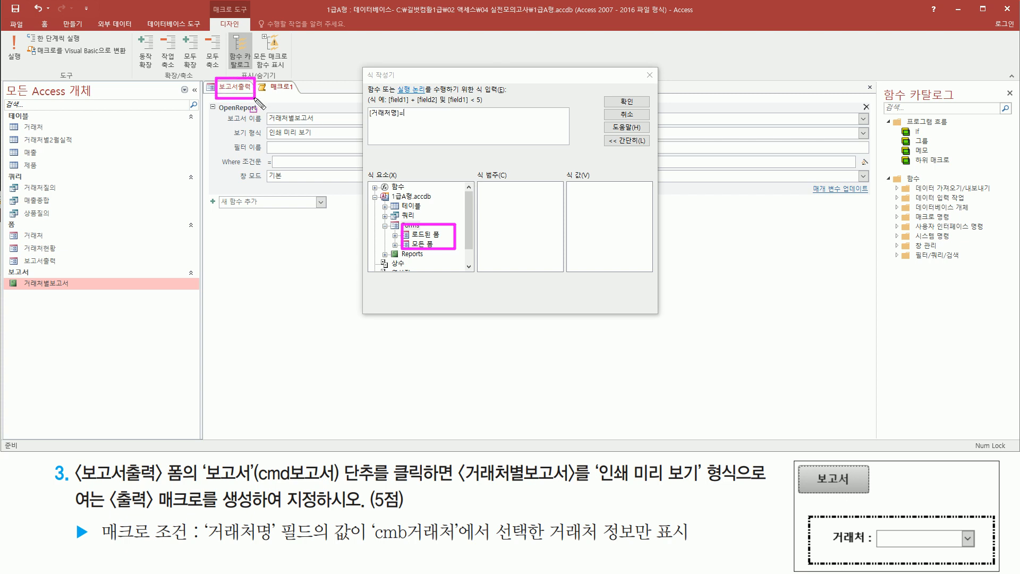
left_click_drag(403, 237, 438, 238)
double_click(434, 237)
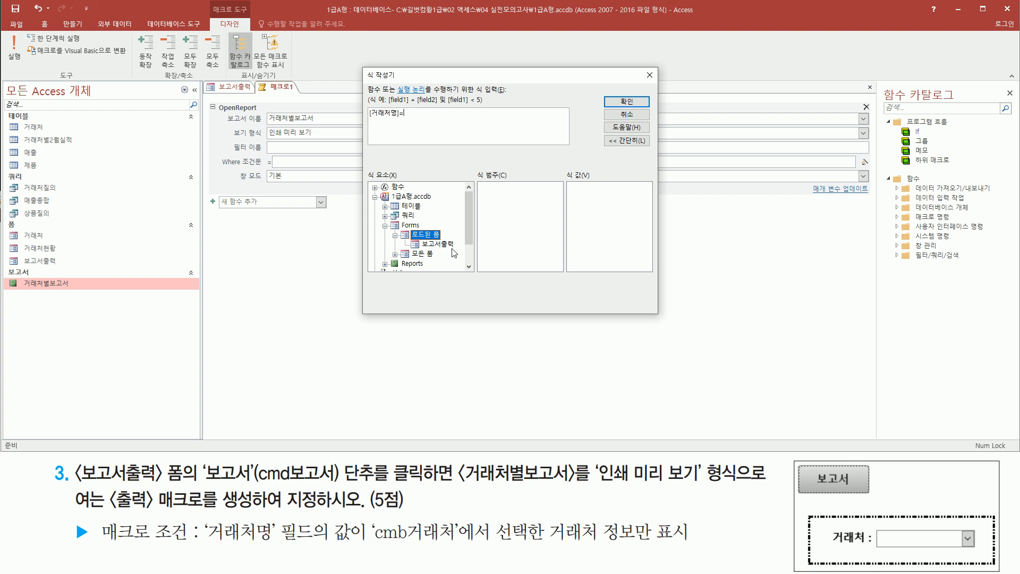
left_click_drag(416, 236, 454, 248)
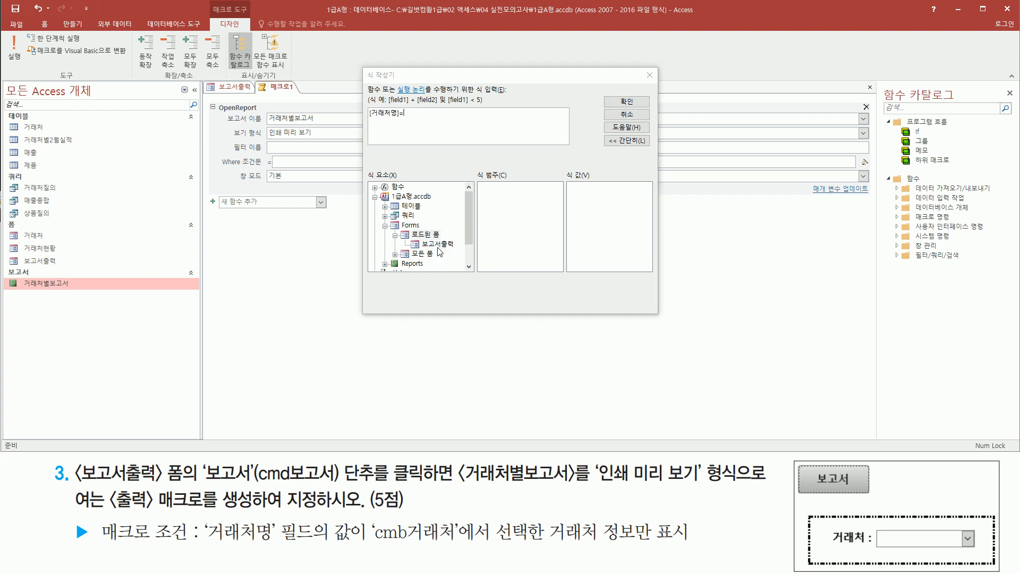
left_click(438, 245)
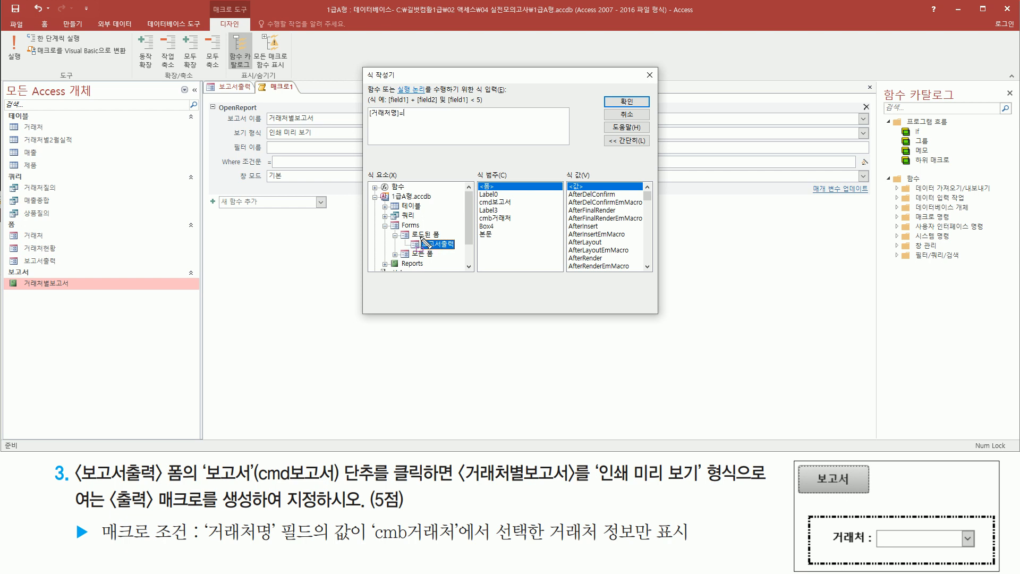
left_click_drag(417, 235, 455, 251)
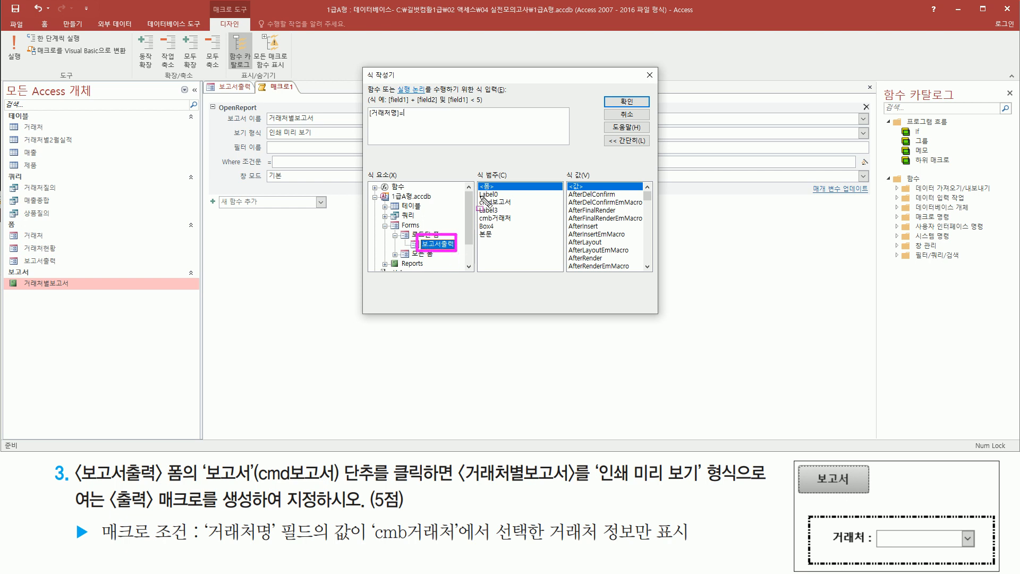
- Insert the form's cmb거래처 control into the expression so it reads [거래처명]= Forms![보고서출력]![cmb거래처]
left_click_drag(476, 183, 521, 244)
left_click_drag(371, 544, 458, 545)
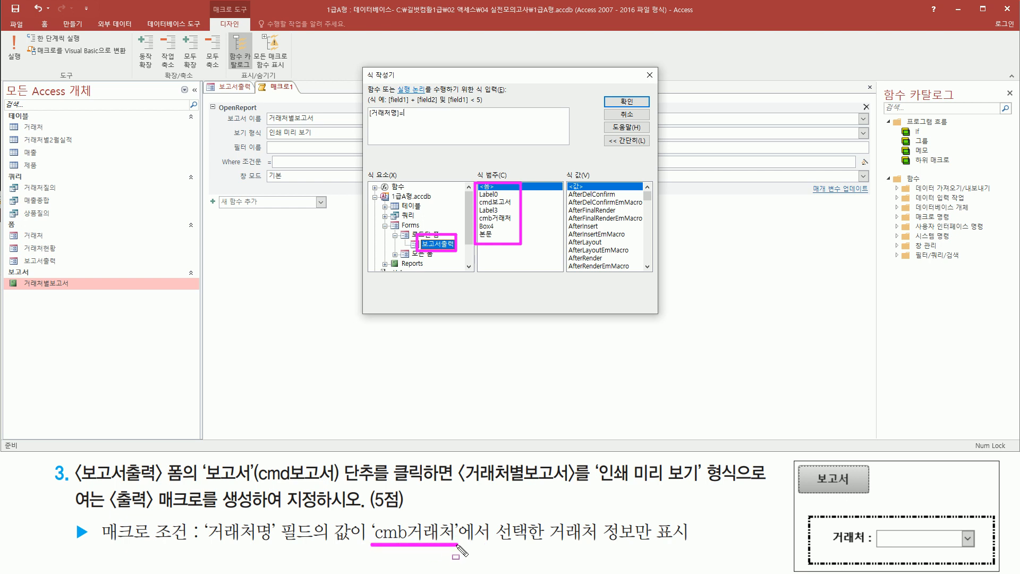
mouse_move(477, 214)
left_mouse_down()
mouse_move(528, 239)
mouse_move(521, 223)
left_mouse_up()
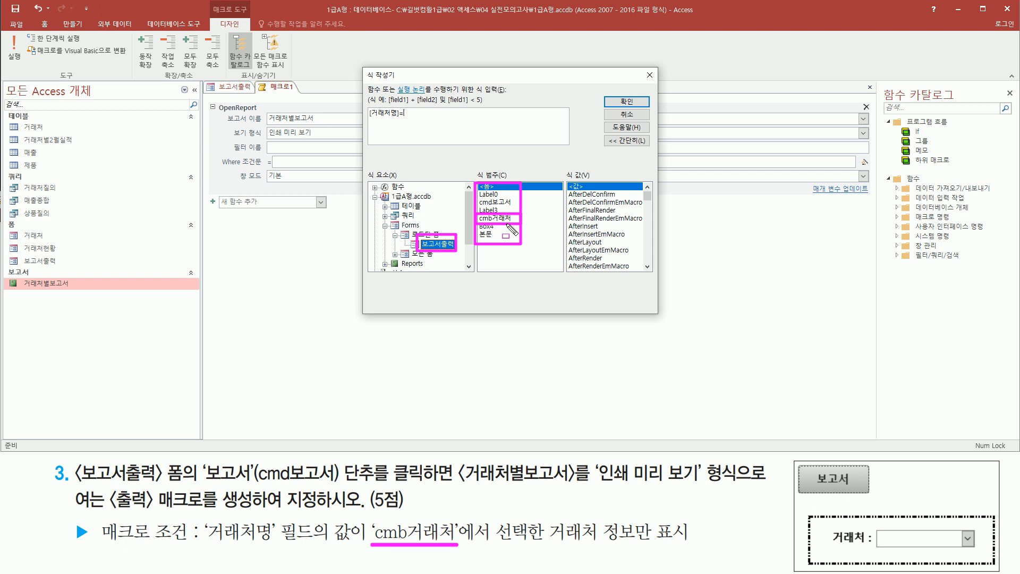
left_click(502, 219)
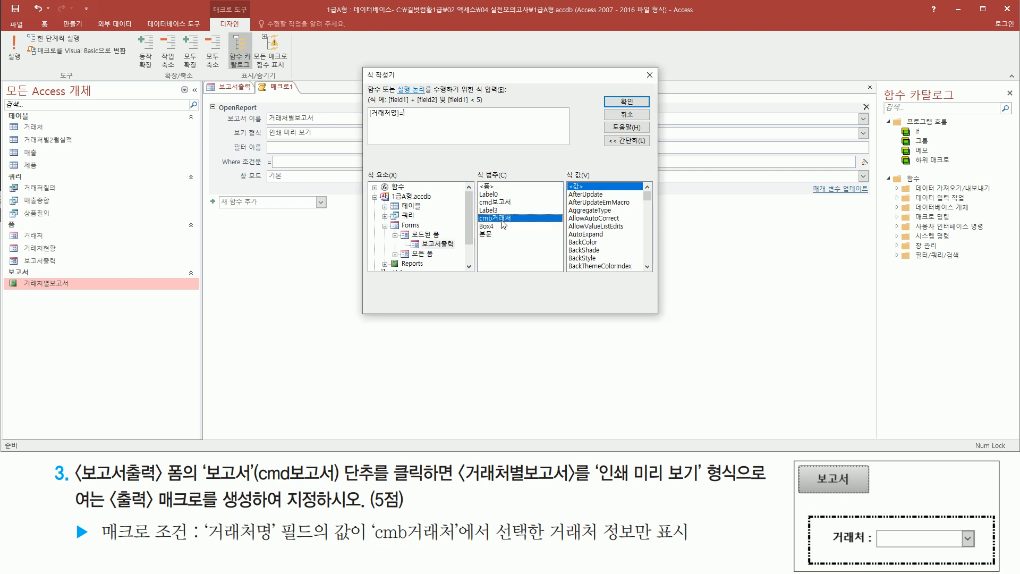
double_click(501, 221)
left_click_drag(404, 121, 506, 120)
left_click(468, 120)
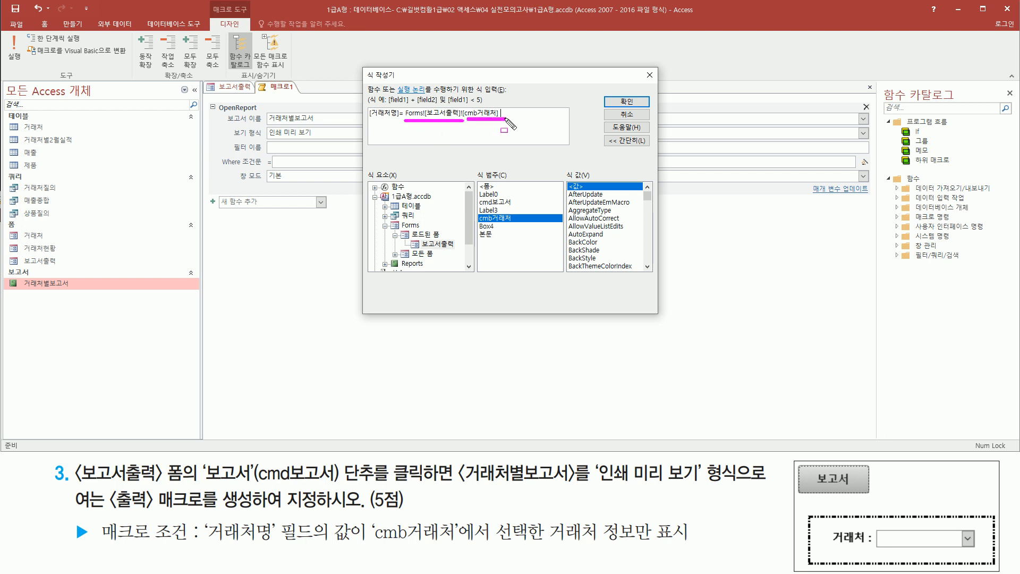
- Accept the finished expression as the Where condition of the OpenReport action
key("Escape")
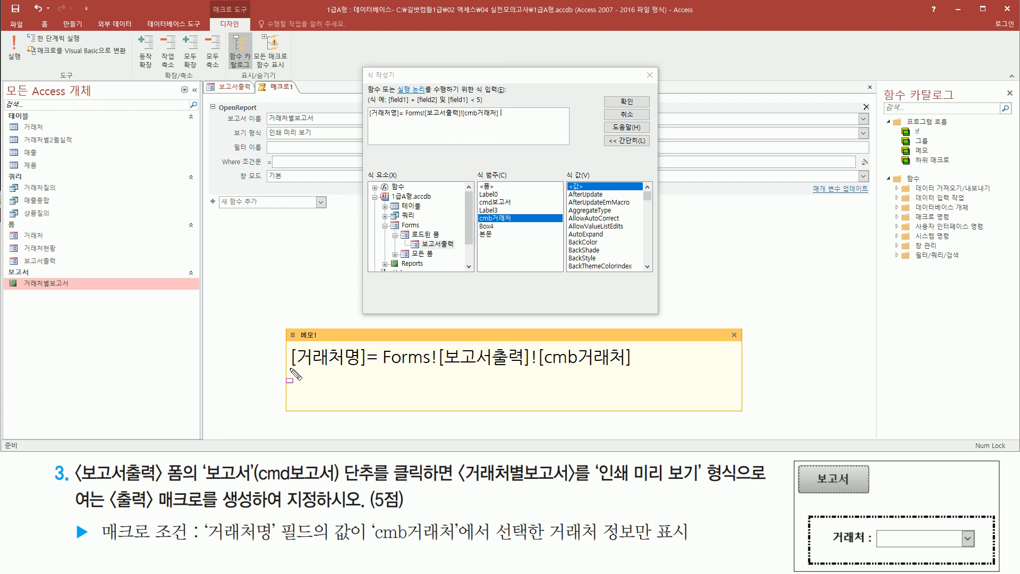
mouse_move(287, 376)
left_mouse_down()
mouse_move(367, 379)
mouse_move(367, 342)
left_mouse_up()
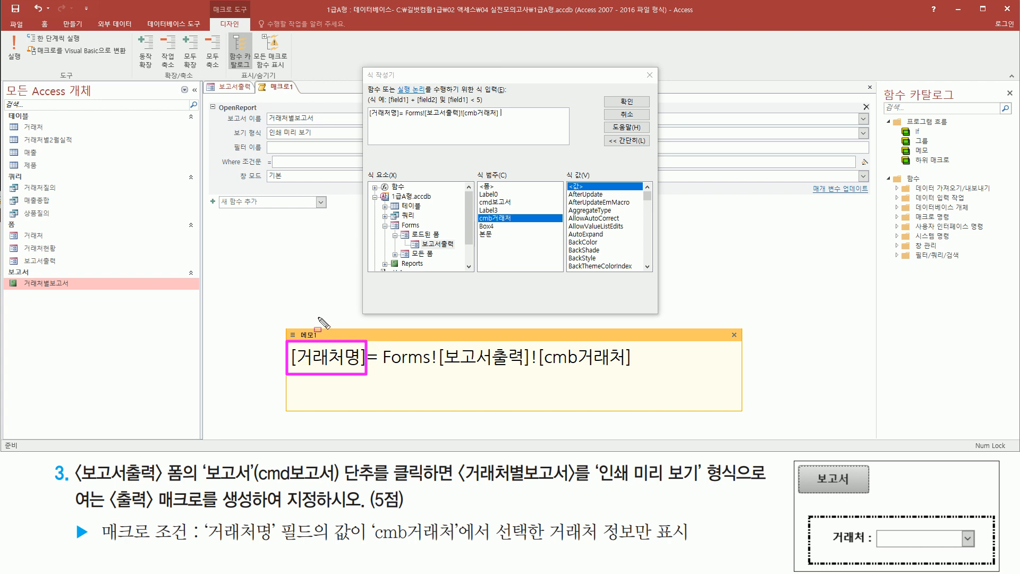
mouse_move(264, 111)
left_mouse_down()
mouse_move(284, 126)
mouse_move(320, 127)
left_mouse_up()
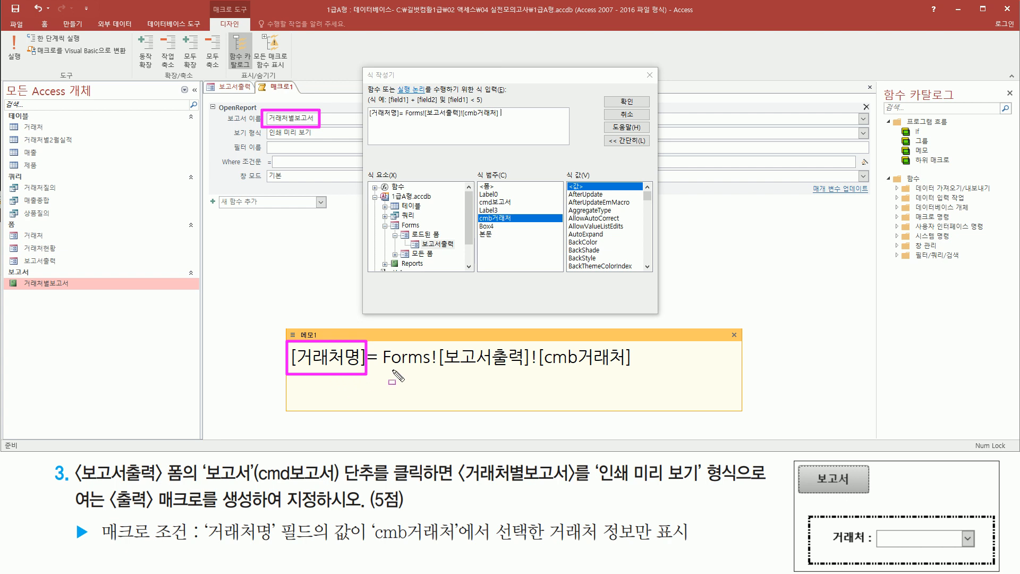
left_click_drag(384, 369, 528, 367)
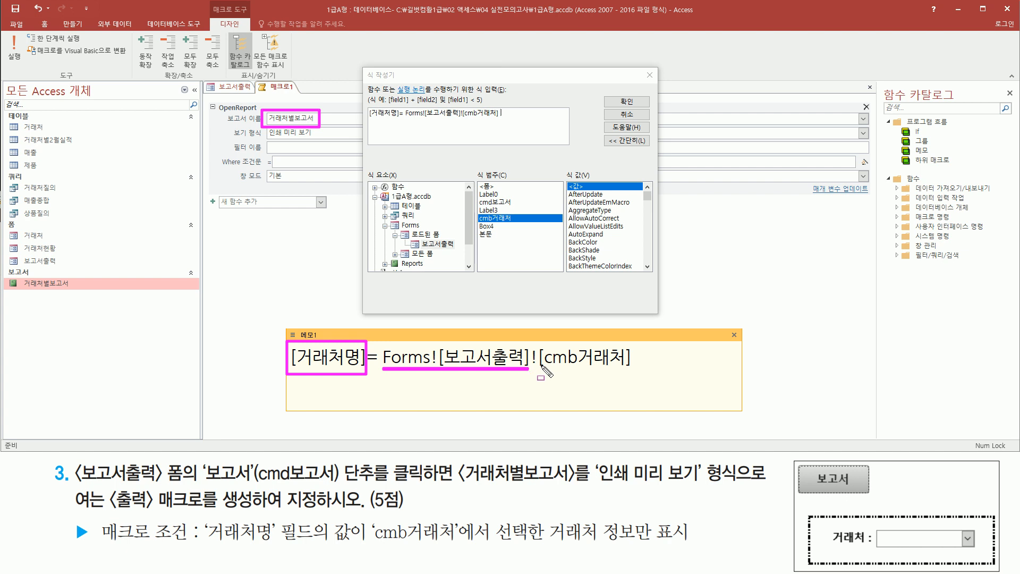
left_click_drag(540, 368, 624, 367)
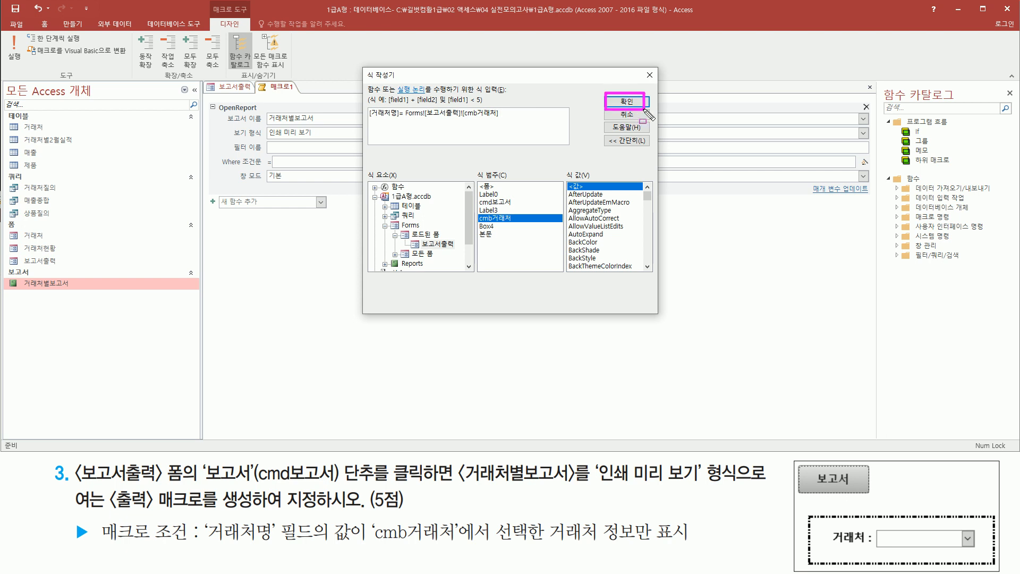
left_click(627, 101)
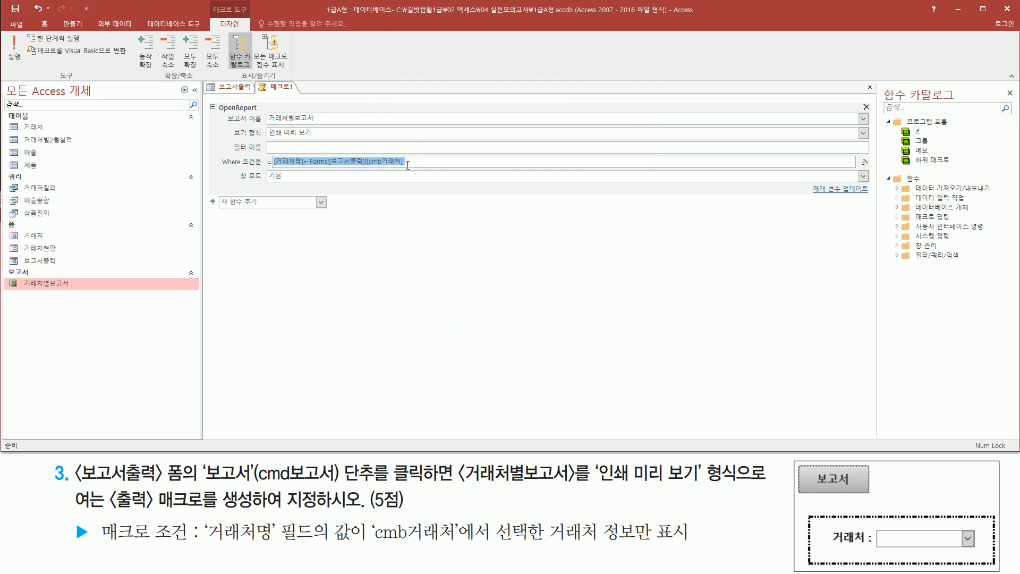
left_click(420, 158)
left_click_drag(211, 154, 424, 171)
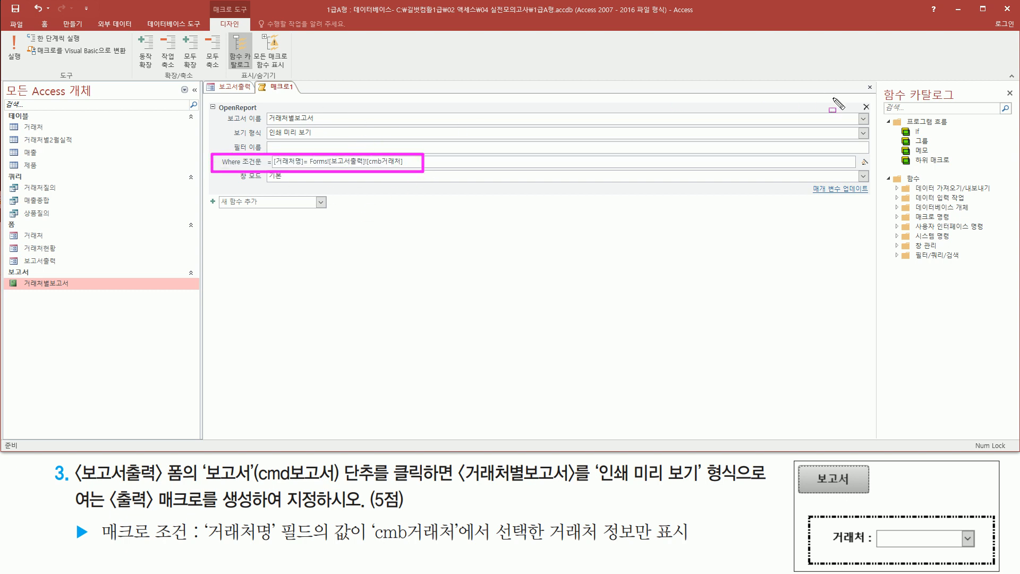
- Close the macro design and agree to save its changes
left_click_drag(858, 80, 877, 94)
key("Escape")
left_click(870, 87)
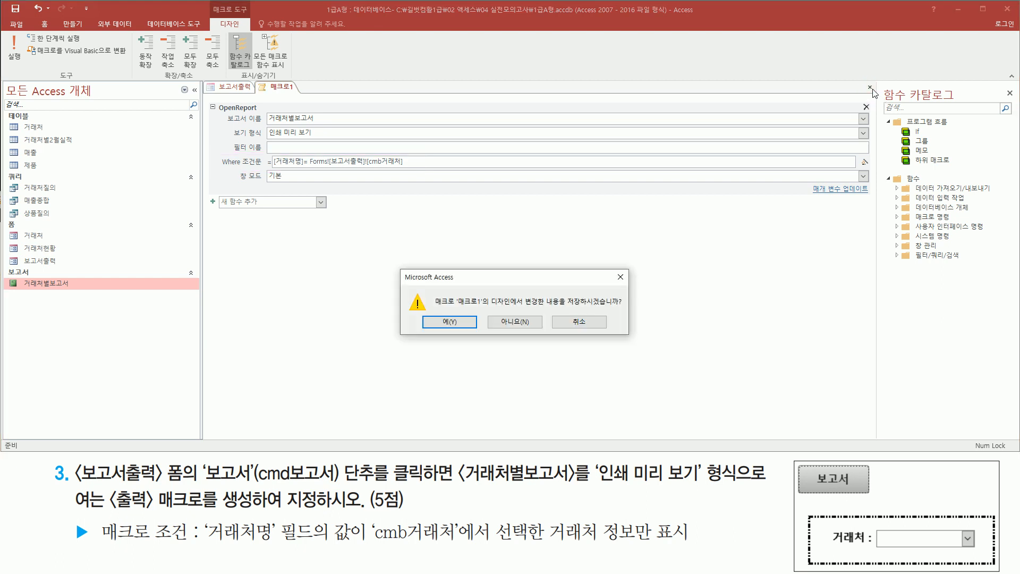
left_click_drag(566, 307, 621, 306)
left_click_drag(425, 313, 479, 330)
key("Escape")
left_click(463, 323)
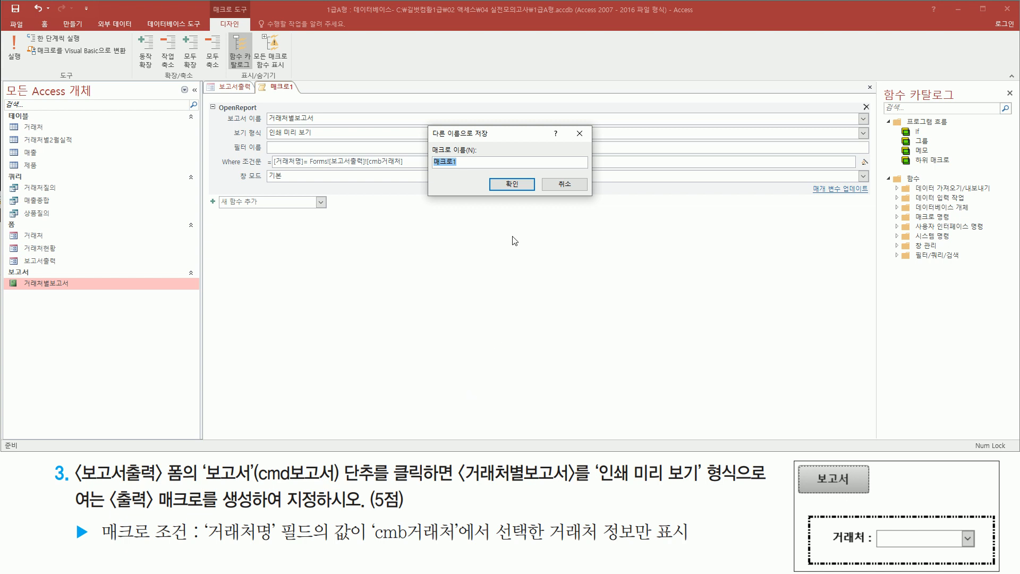
- Name the macro 출력 and complete the save
left_click_drag(422, 135, 479, 174)
left_click_drag(111, 510, 247, 509)
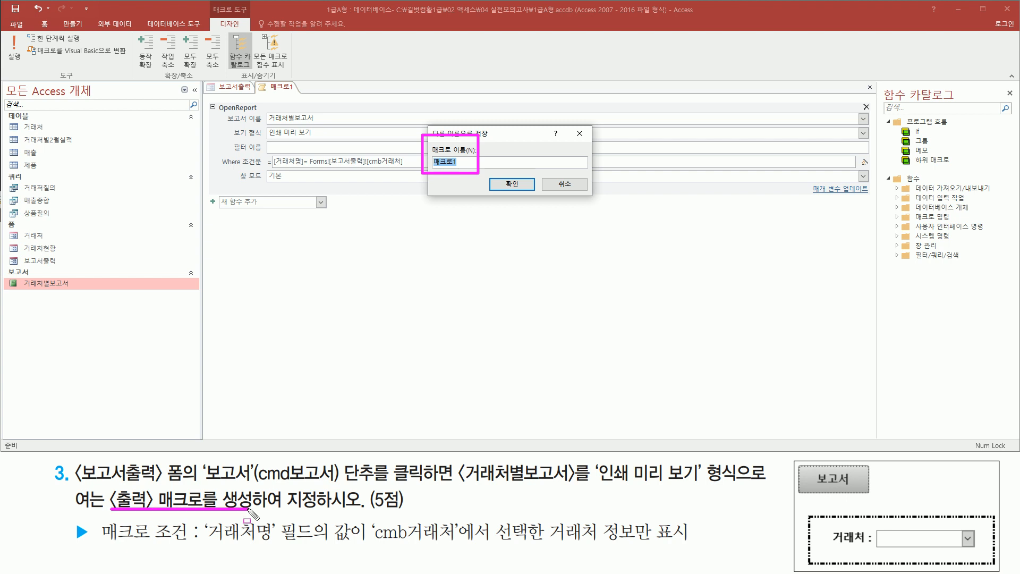
key("Escape")
left_click(482, 139)
type("ㅊ")
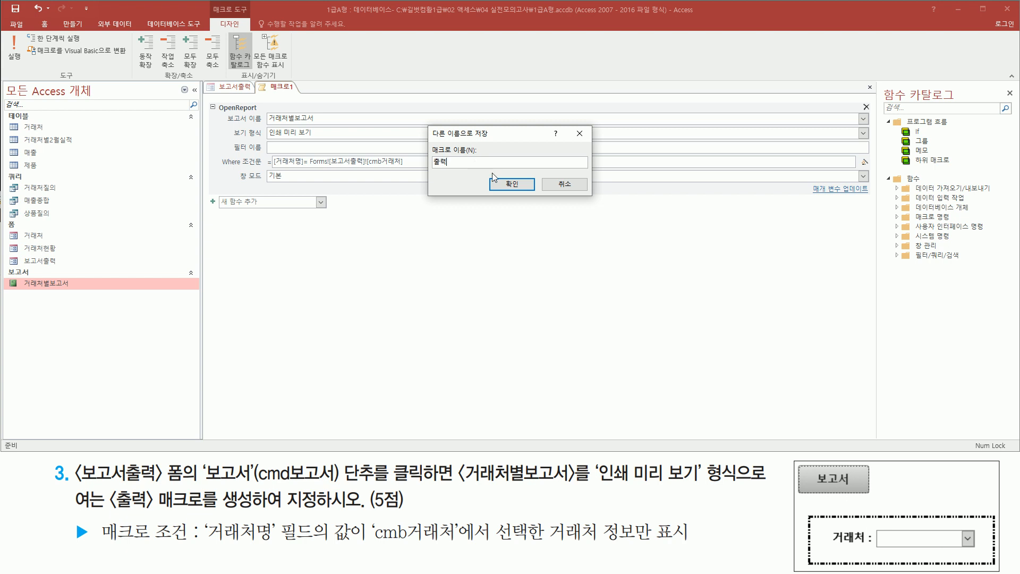
left_click_drag(492, 171, 537, 200)
key("Escape")
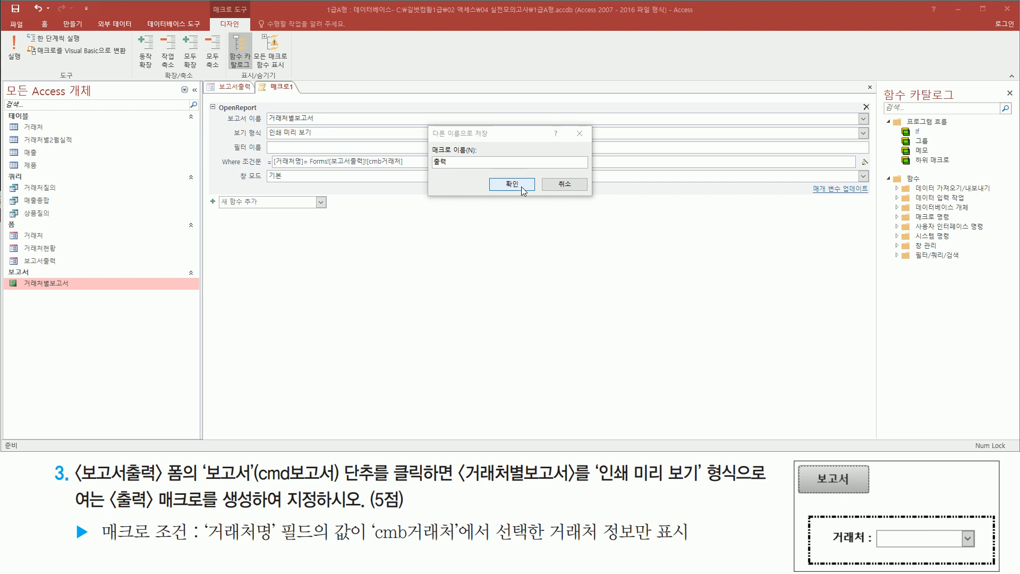
left_click(511, 184)
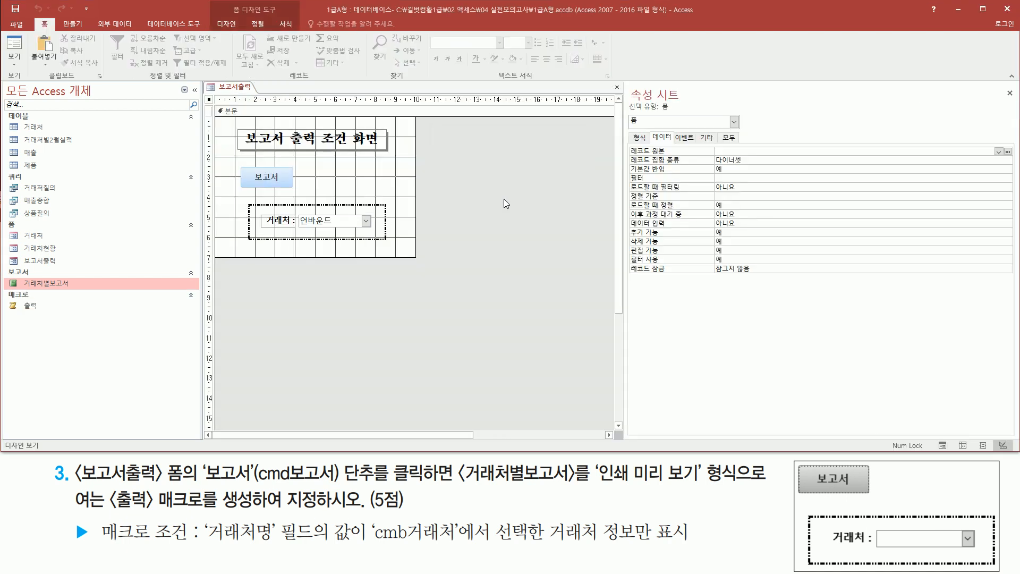
- Assign the 출력 macro to the On Click event of the cmd보고서 button on the 보고서출력 form
mouse_move(5, 314)
left_mouse_down()
mouse_move(43, 315)
mouse_move(51, 289)
left_mouse_up()
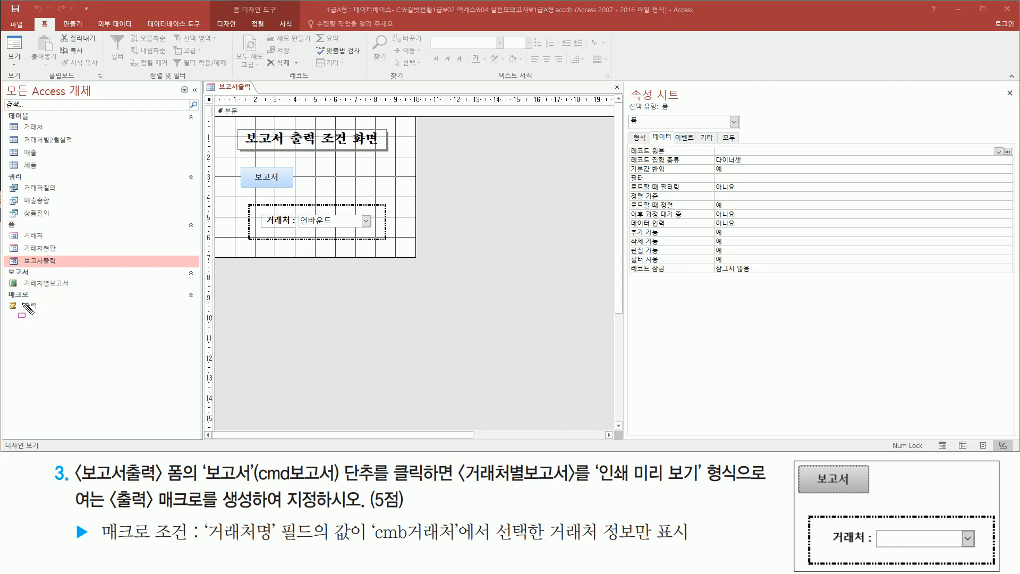
left_click_drag(18, 298, 51, 316)
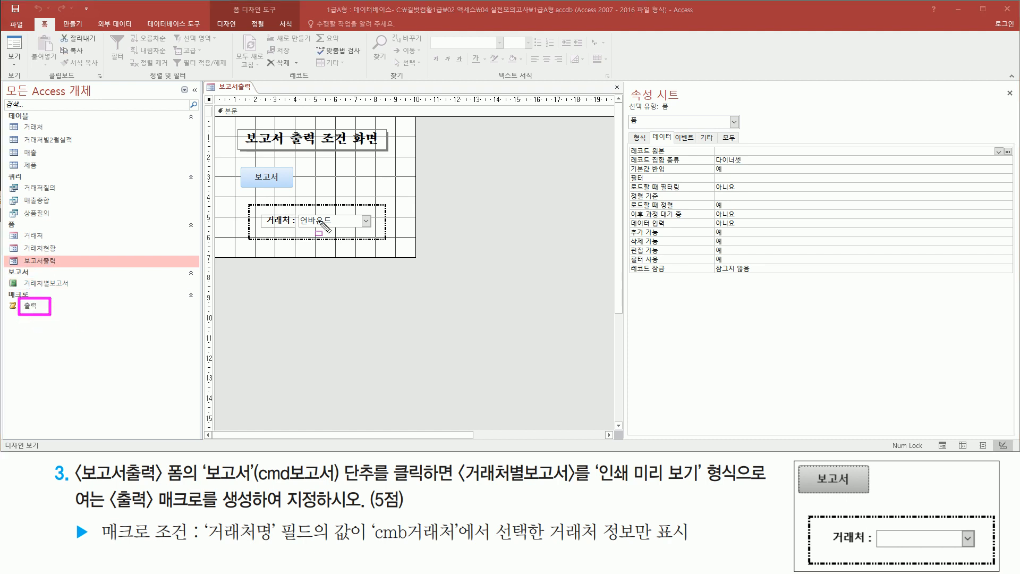
mouse_move(241, 165)
left_mouse_down()
mouse_move(250, 178)
mouse_move(298, 185)
left_mouse_up()
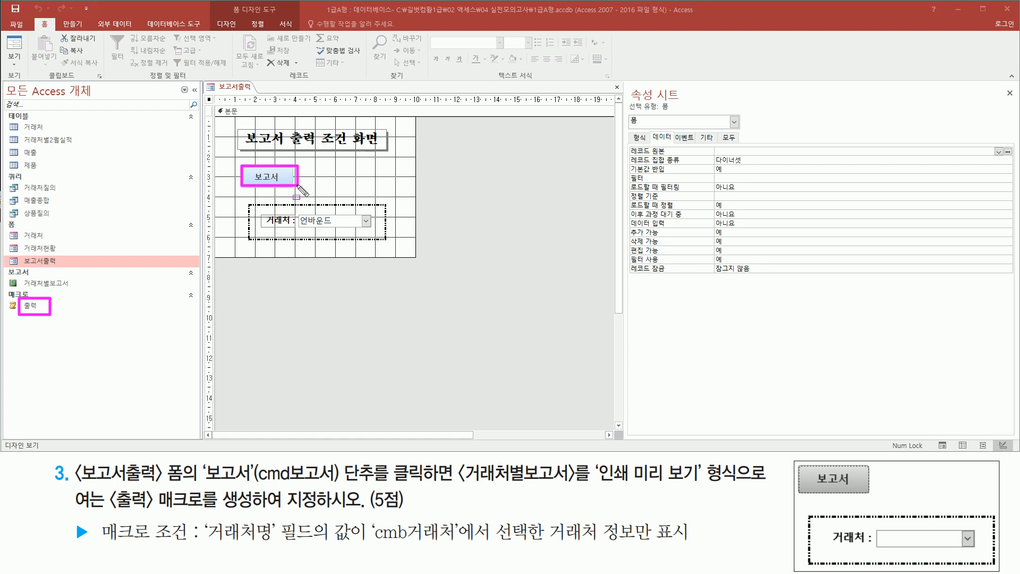
key("Escape")
left_click(276, 178)
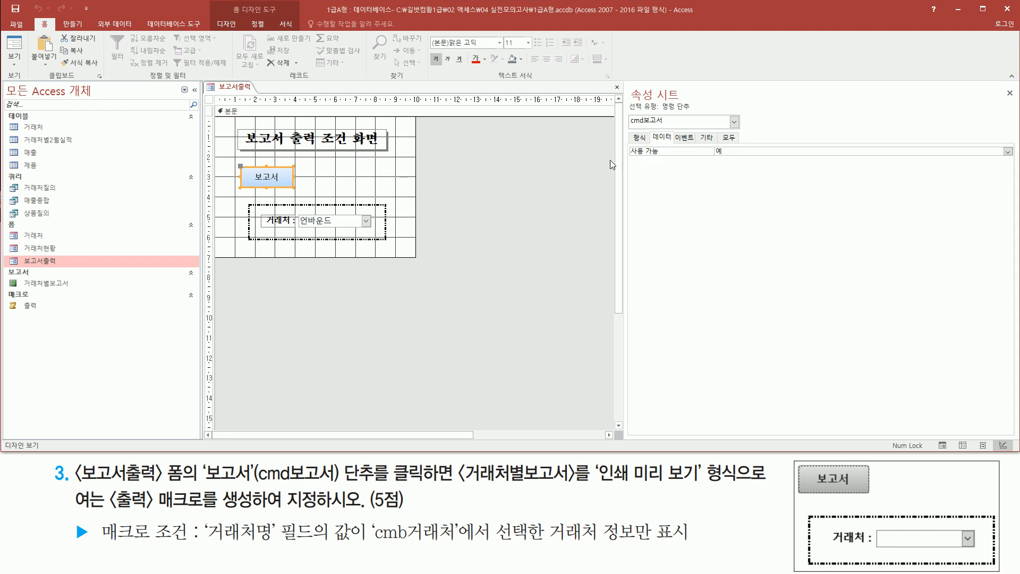
left_click_drag(204, 482, 438, 483)
left_click_drag(4, 287, 59, 319)
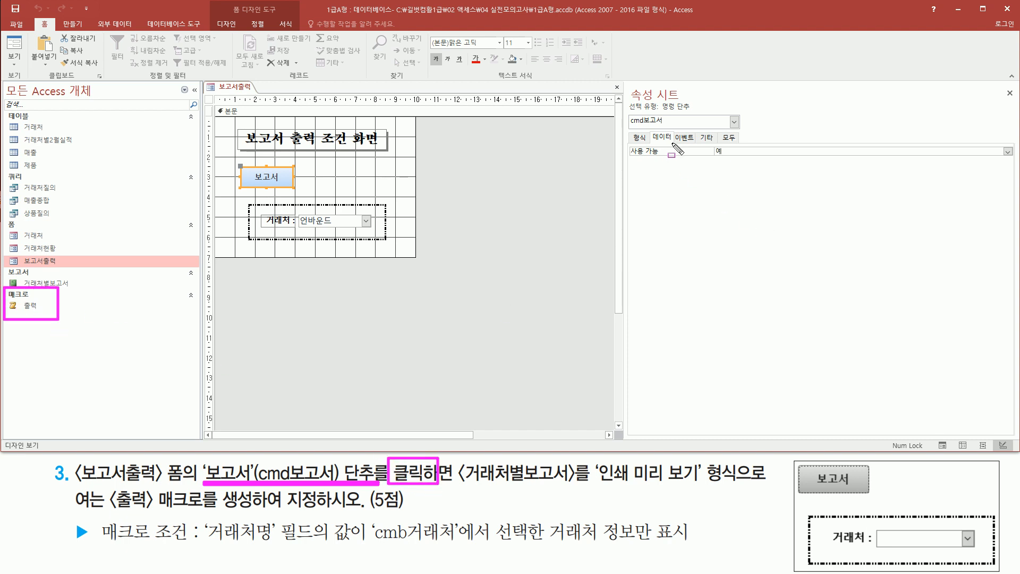
left_click_drag(672, 129, 693, 141)
key("Escape")
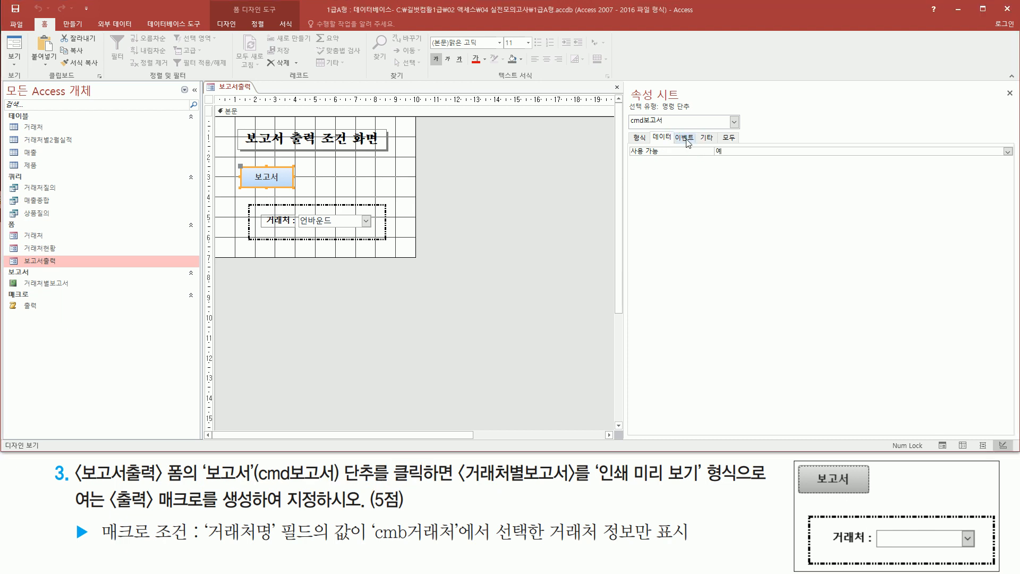
left_click(684, 137)
left_click_drag(625, 143, 670, 159)
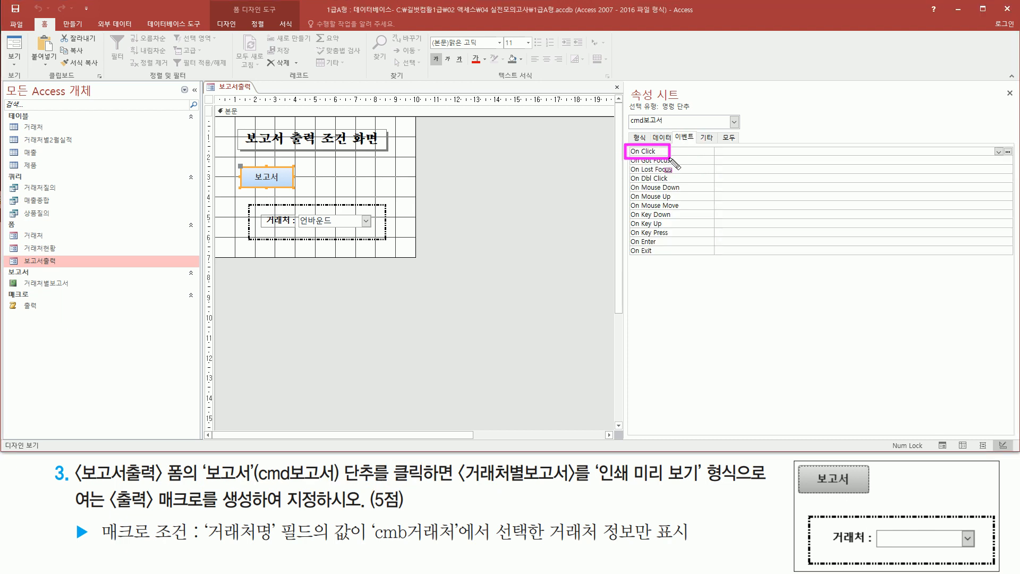
key("Escape")
left_click(999, 152)
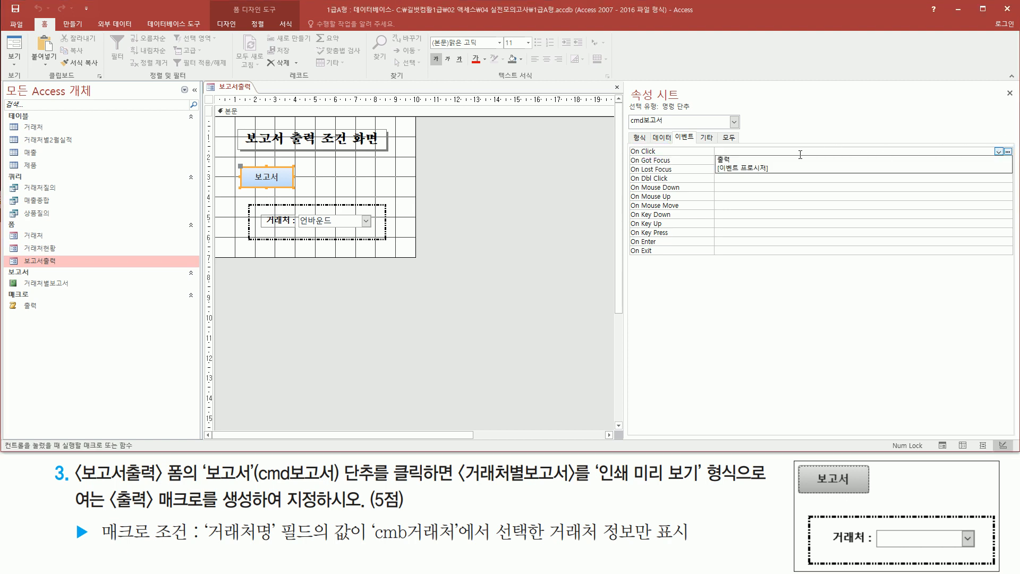
left_click(749, 162)
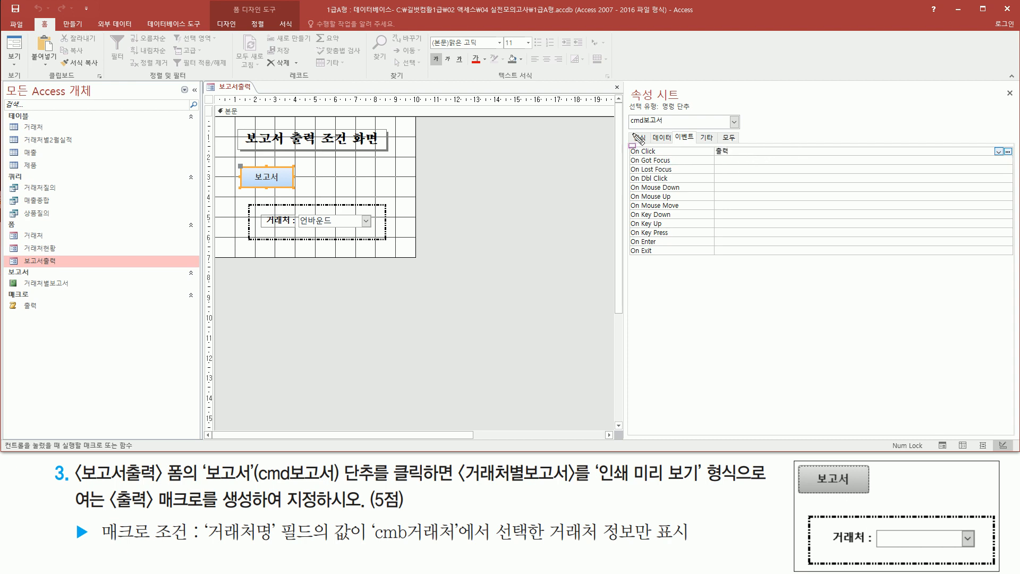
- Close the property sheet and switch the 보고서출력 form to Form view
mouse_move(627, 126)
left_mouse_down()
mouse_move(665, 127)
mouse_move(668, 112)
left_mouse_up()
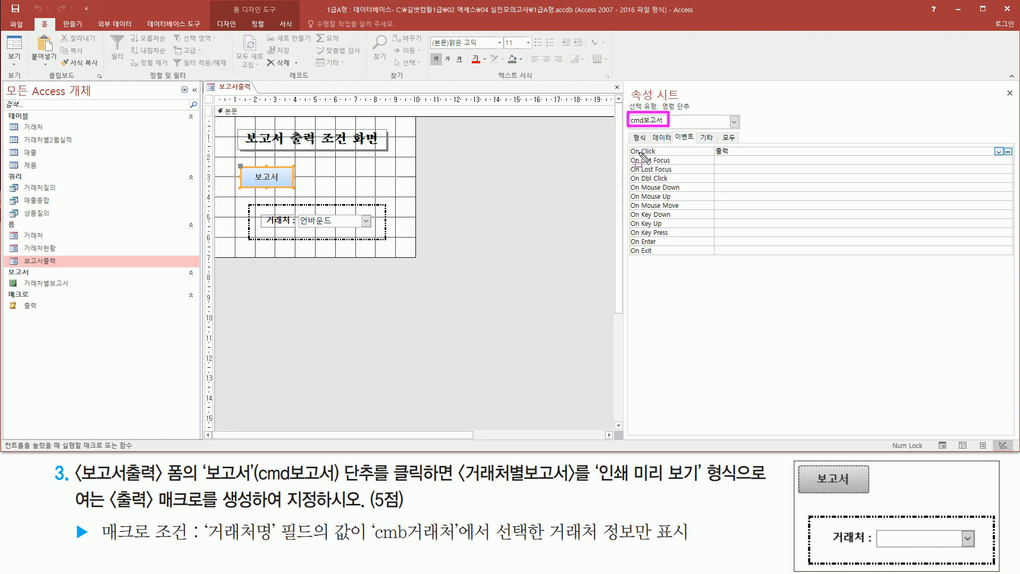
left_click_drag(630, 155, 663, 155)
left_click_drag(711, 142, 738, 157)
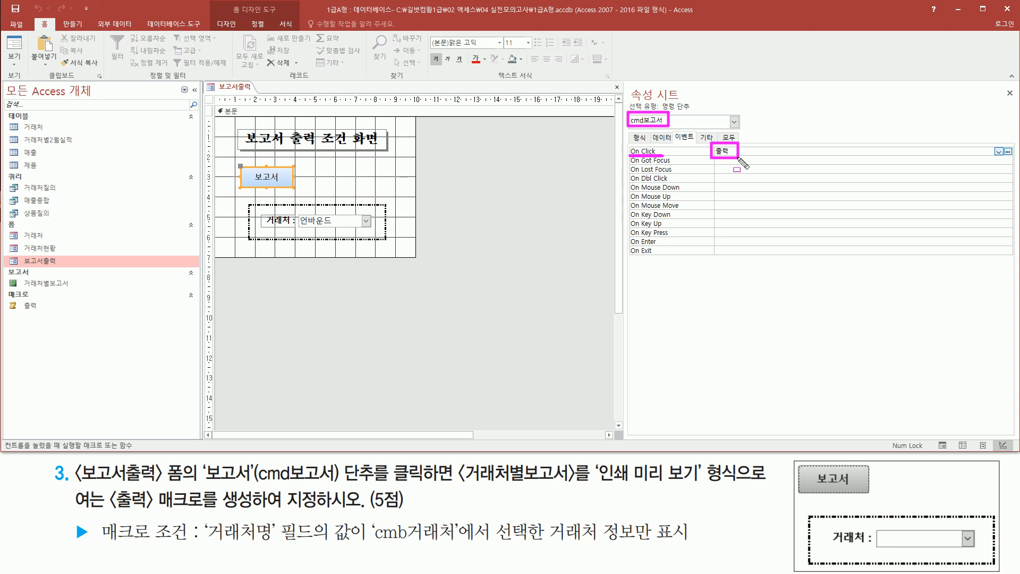
left_click_drag(1000, 81, 1016, 104)
key("Escape")
left_click(1009, 94)
left_click(467, 256)
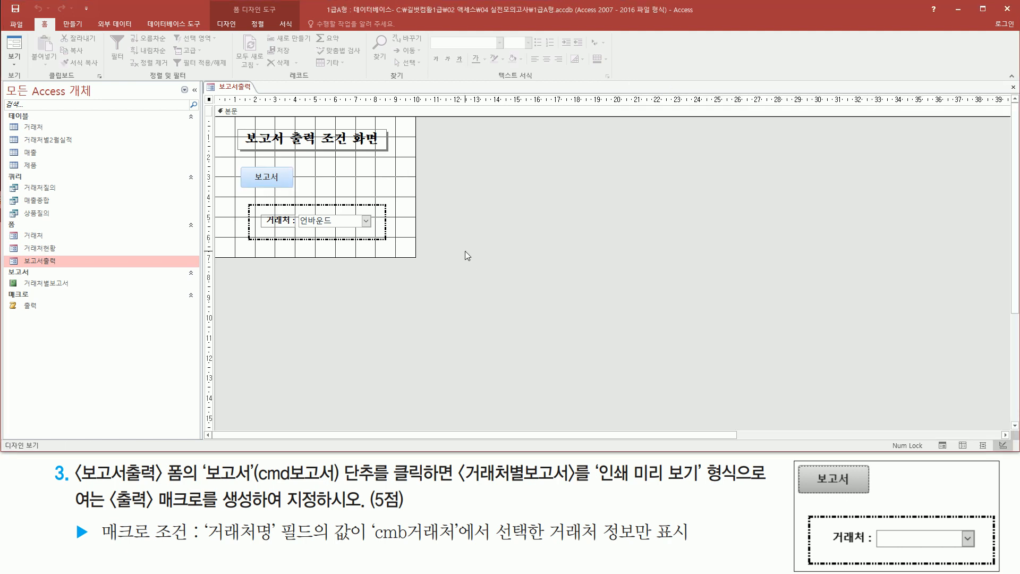
right_click(247, 90)
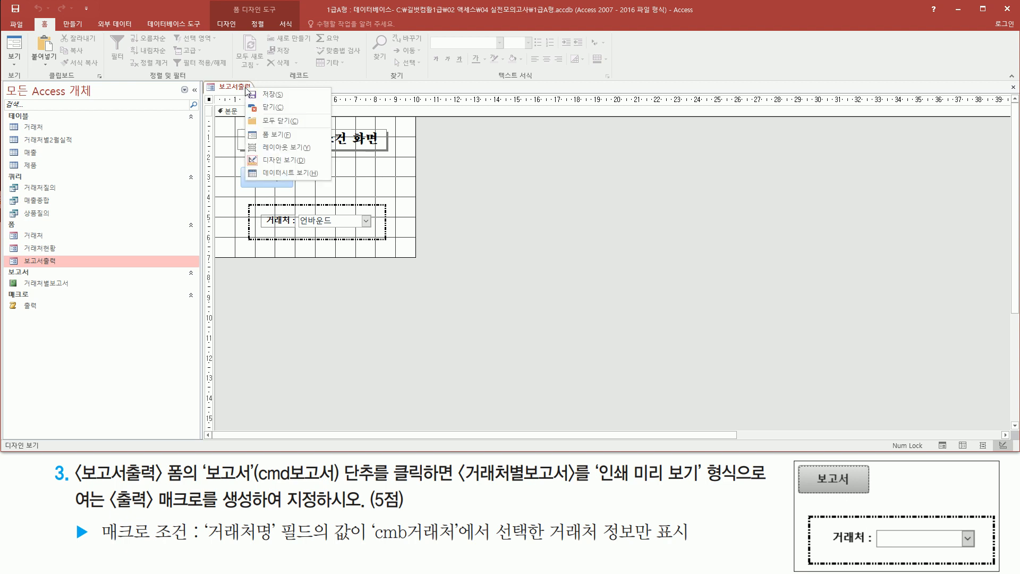
left_click(279, 138)
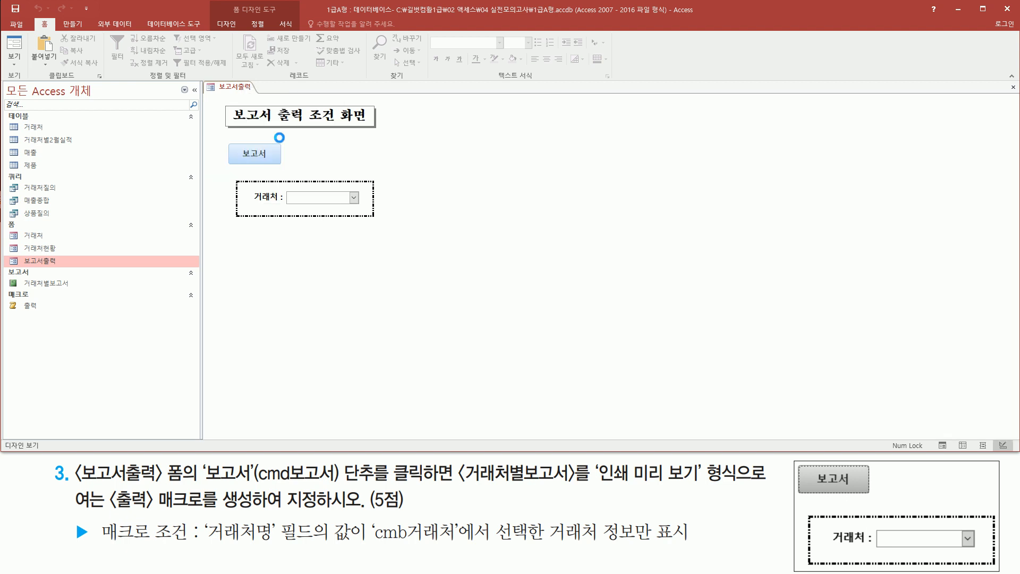
- Choose 시네마 as the 거래처 and run the 보고서 button to test the macro
left_click(354, 198)
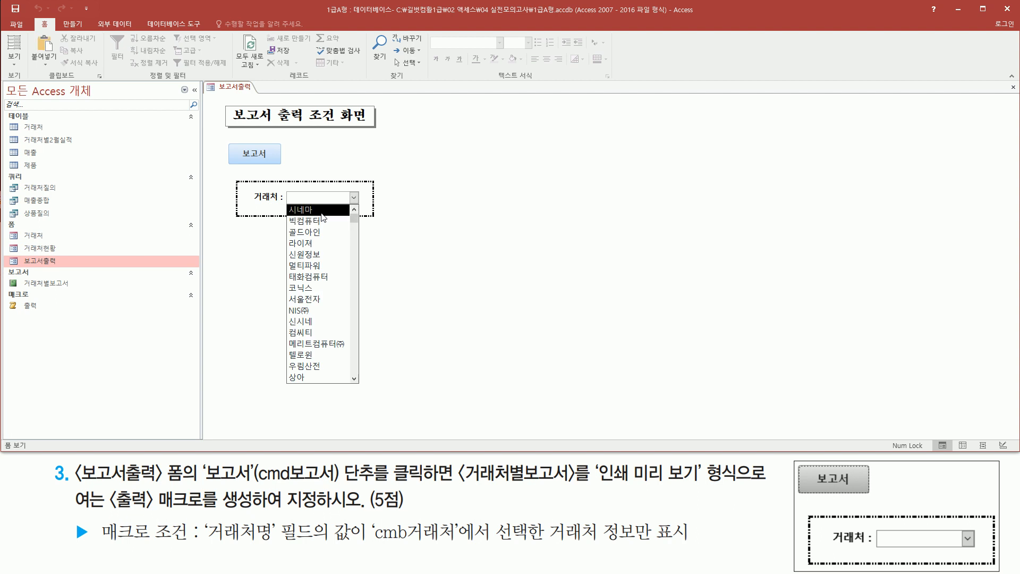
left_click(339, 193)
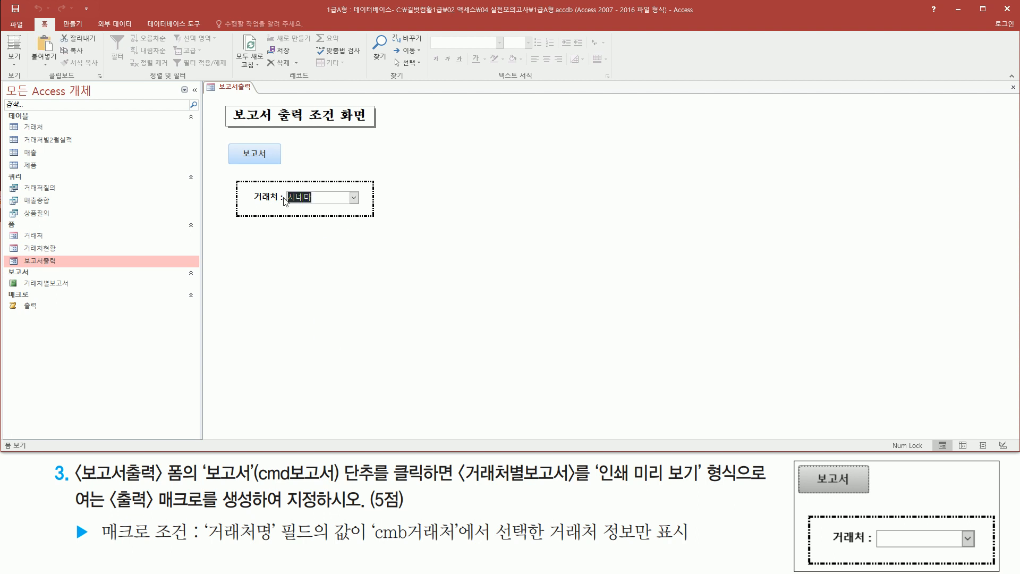
mouse_move(227, 141)
left_mouse_down()
mouse_move(247, 166)
mouse_move(282, 166)
left_mouse_up()
left_click(268, 157)
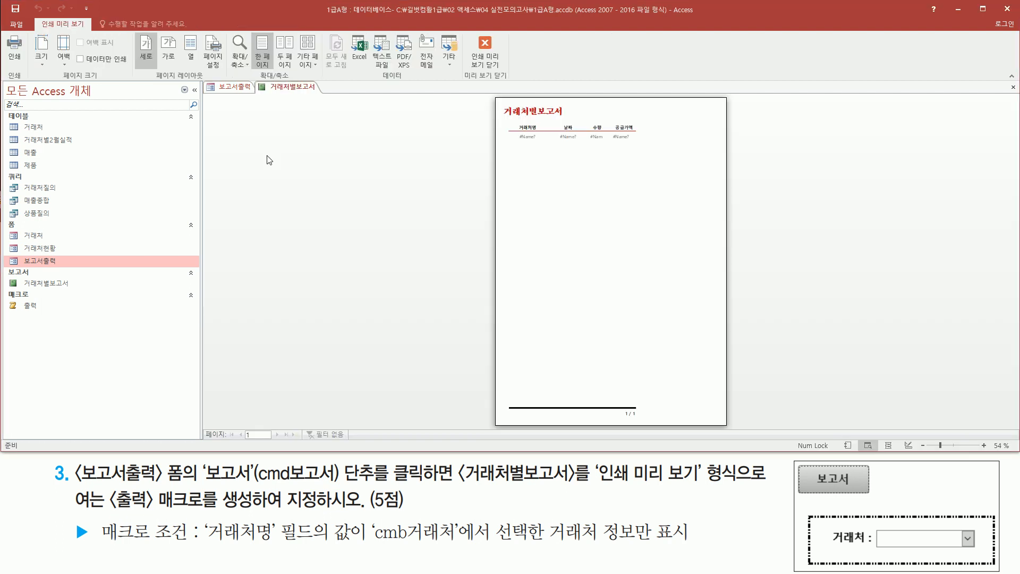
- Examine the detail row of the 거래처별보고서 preview up close, and close the report
left_click(548, 146)
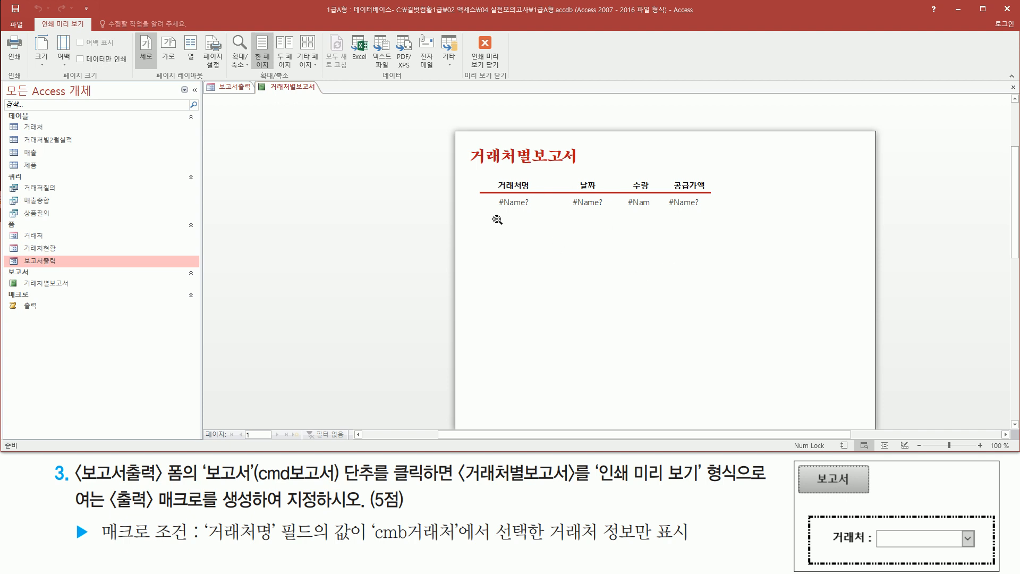
left_click_drag(474, 194, 725, 216)
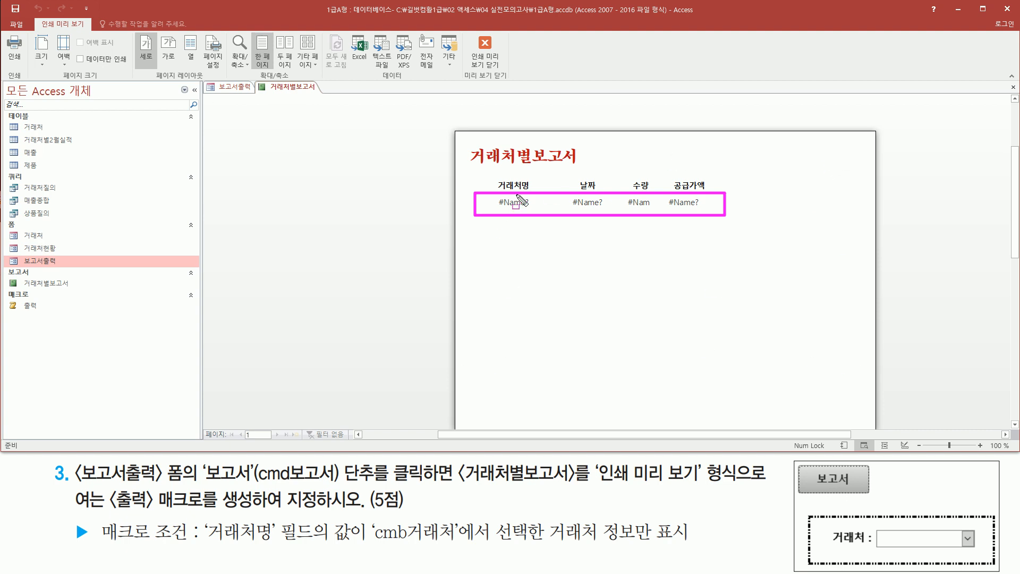
mouse_move(202, 544)
left_mouse_down()
mouse_move(739, 549)
mouse_move(701, 546)
left_mouse_up()
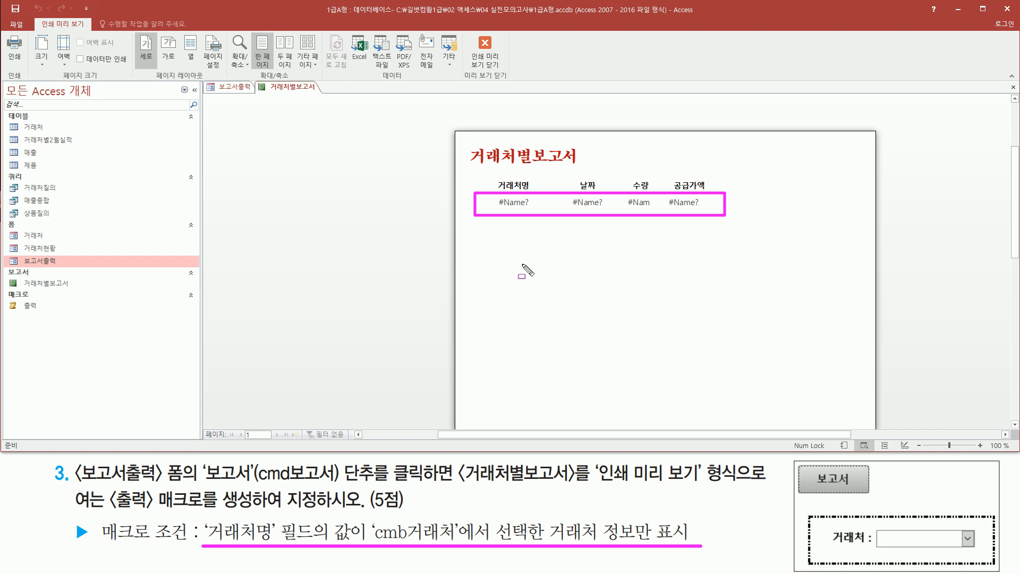
key("Escape")
right_click(282, 88)
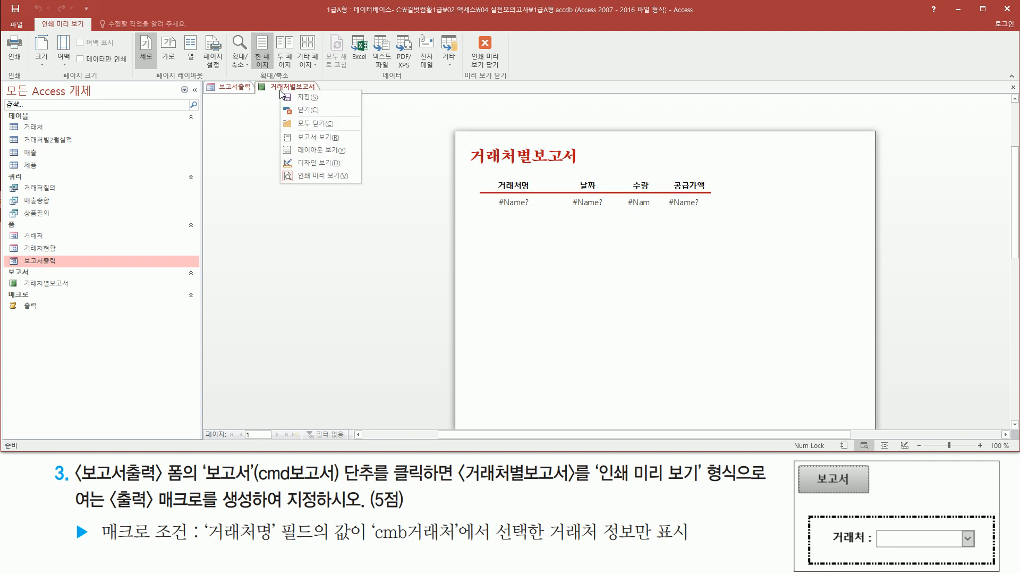
left_click(308, 109)
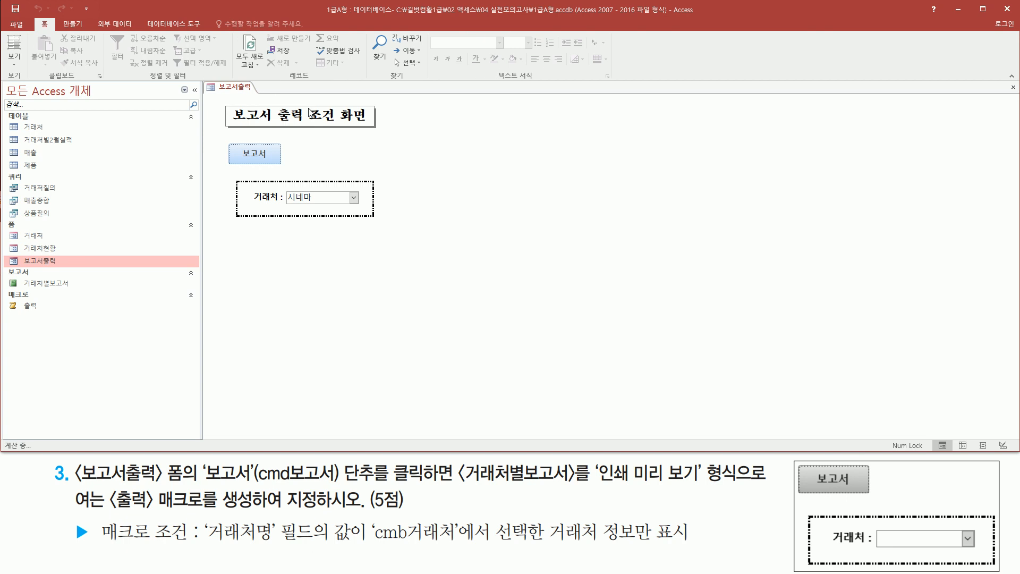
- Close the 보고서출력 form and save its design changes
right_click(244, 90)
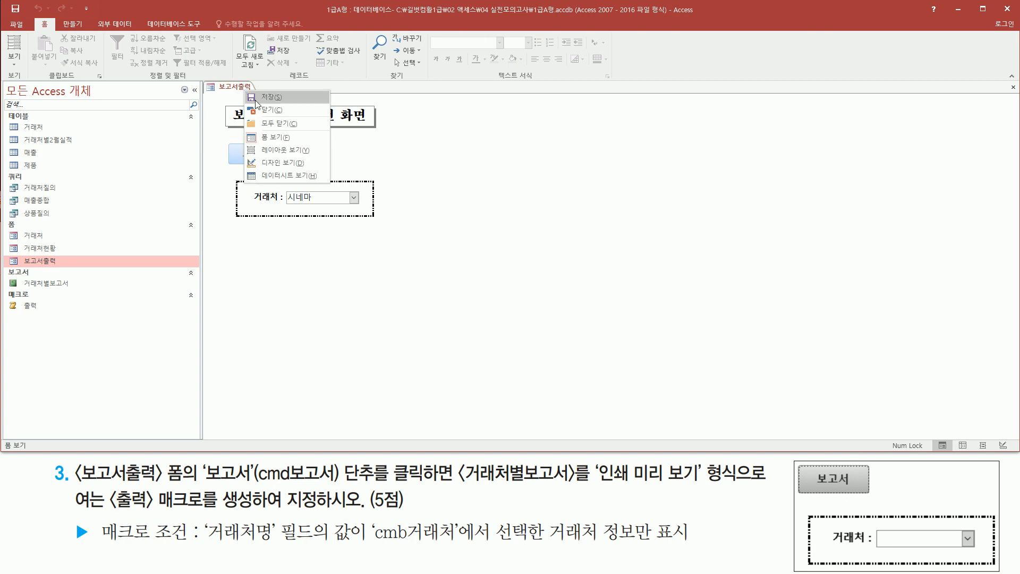
left_click(270, 109)
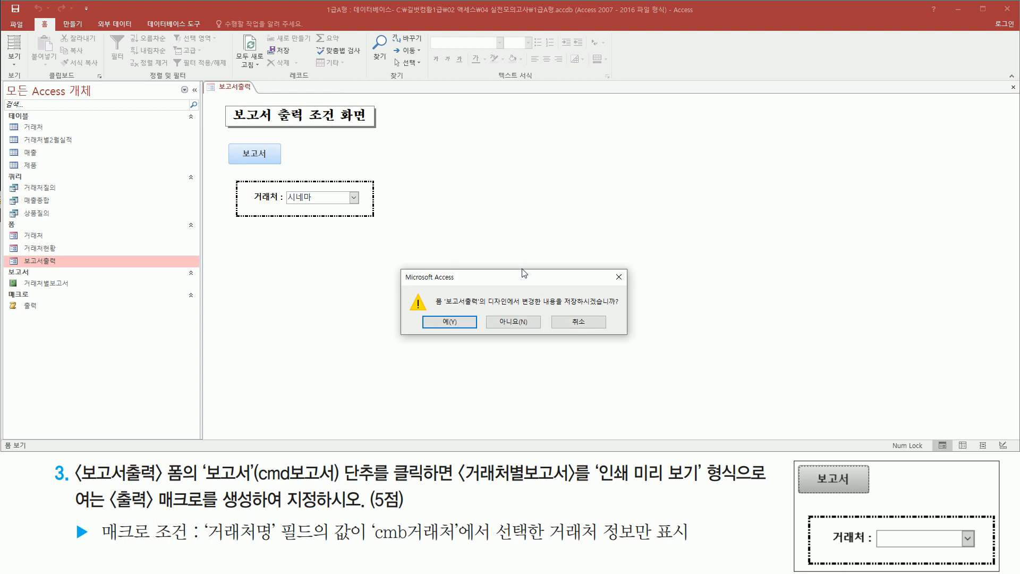
left_click_drag(563, 308, 632, 308)
left_click_drag(428, 313, 445, 328)
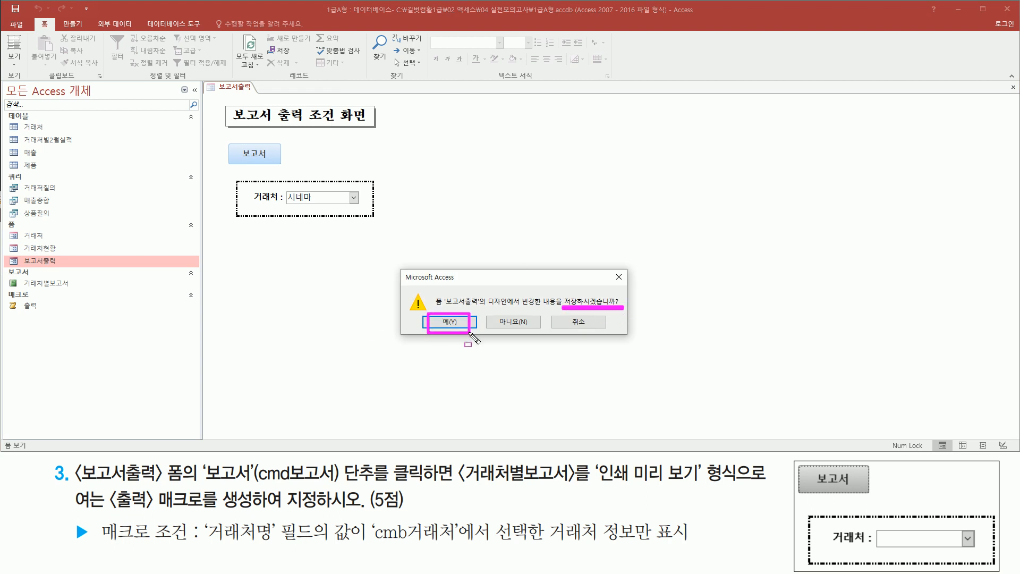
left_click(451, 322)
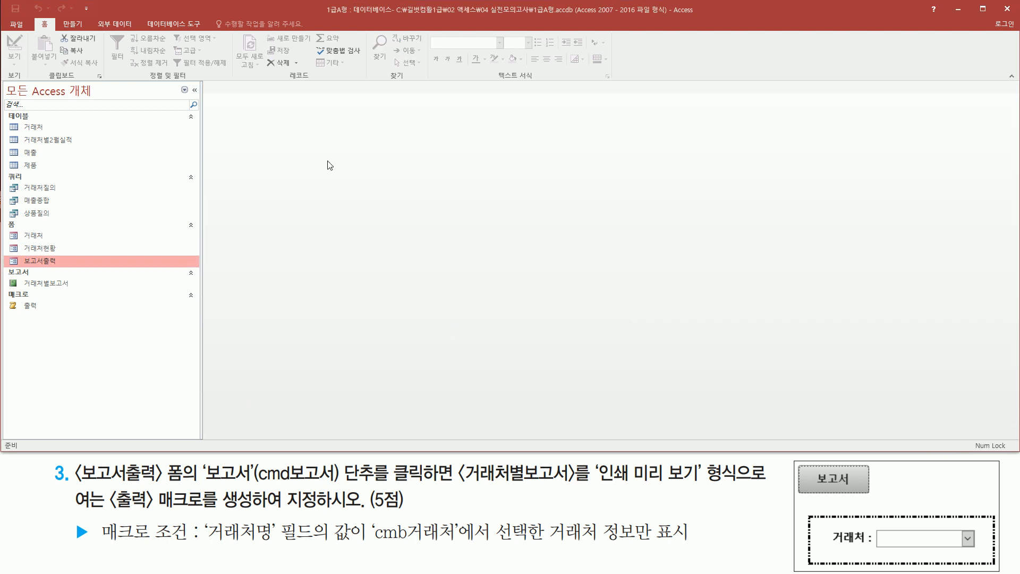